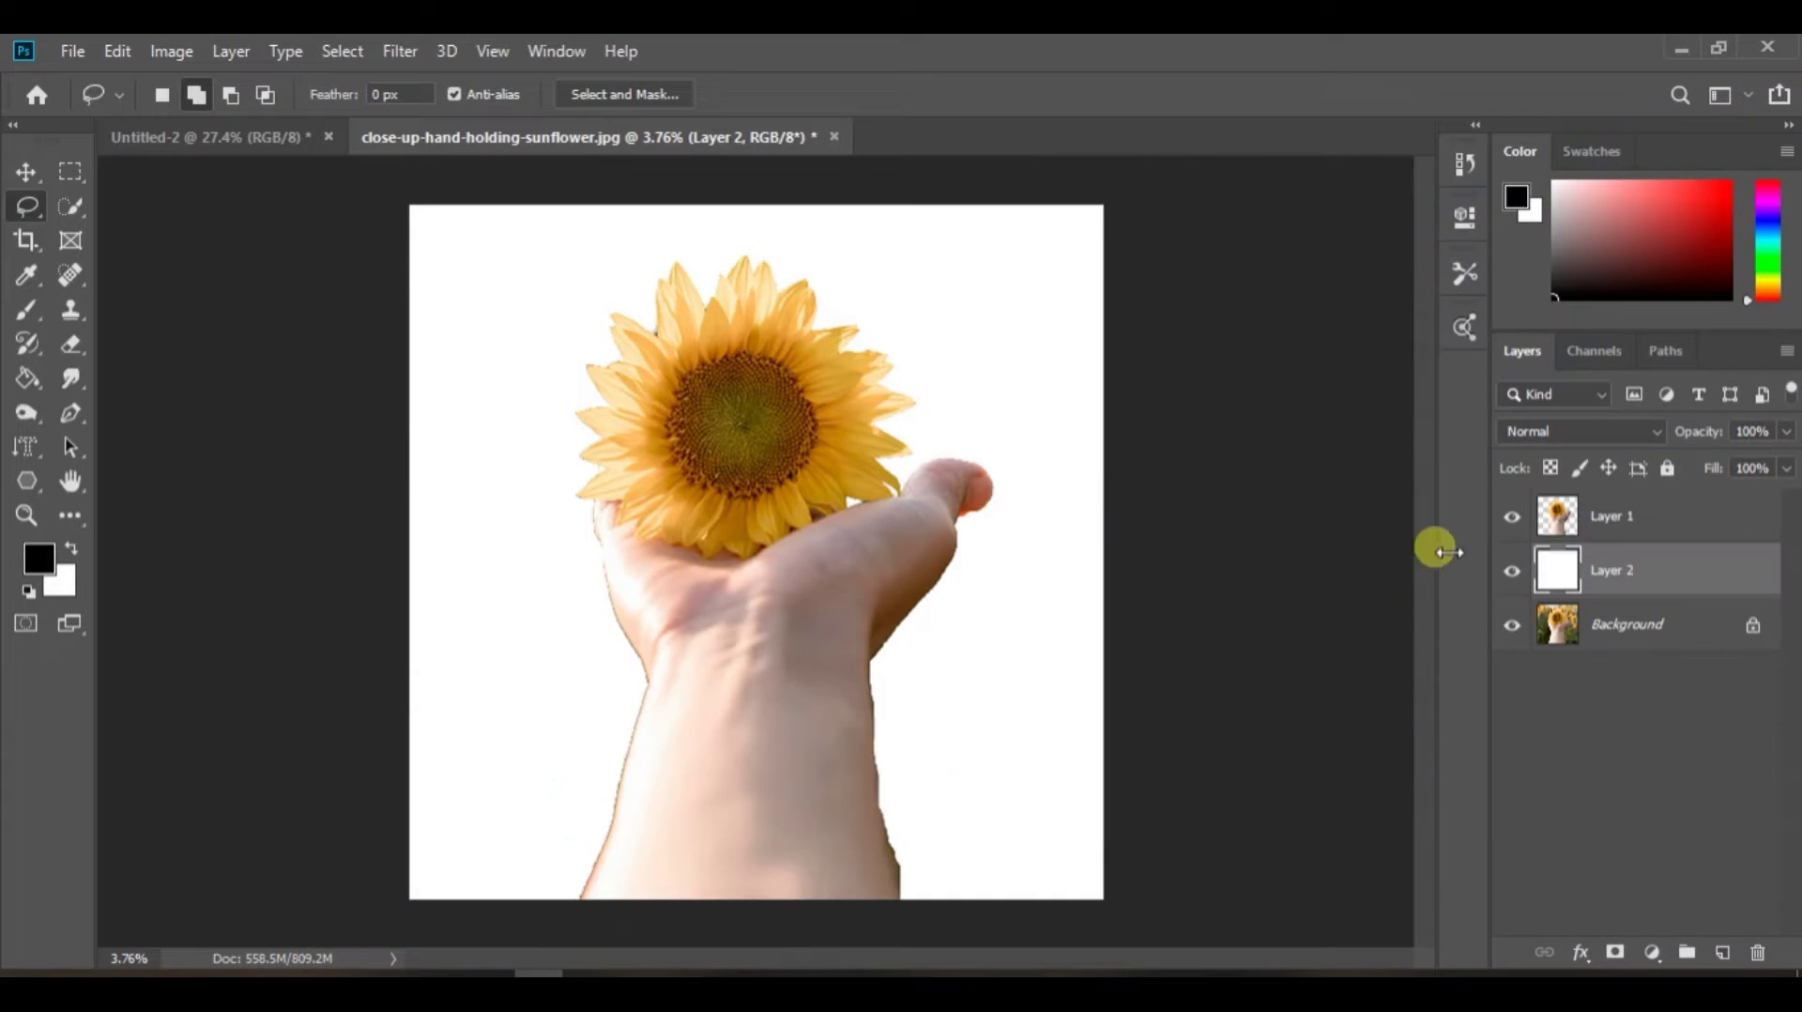
# Duplicate the Background layer and place the copy between Layer 1 and Layer 2
pyautogui.click(1512, 516)
pyautogui.click(1512, 517)
pyautogui.click(1513, 570)
pyautogui.moveTo(1648, 619); pyautogui.dragTo(1629, 550)
# With the Camera Raw Filter, set Temperature to +21, Exposure to -1.40 and Contrast to +62, and adjust the highlights and remaining basic tones
pyautogui.hotkey('ctrl', 'shift', 'a')
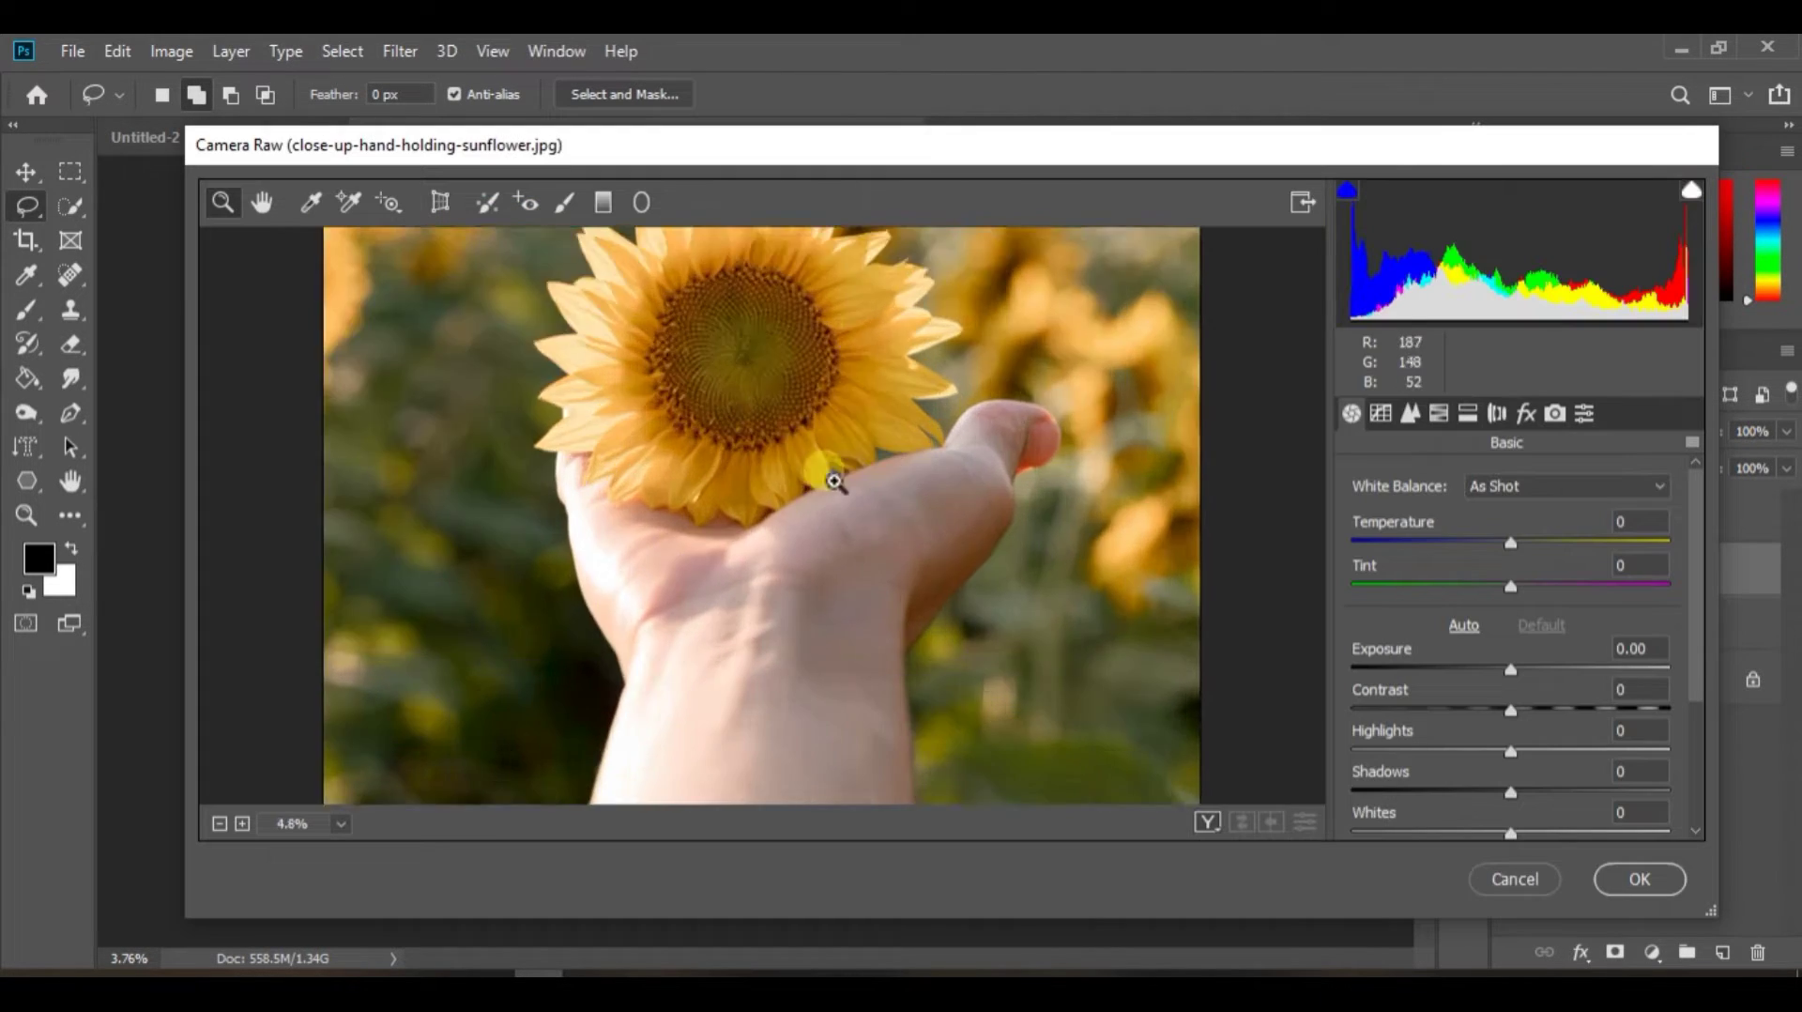
pyautogui.moveTo(1515, 541); pyautogui.dragTo(1546, 543)
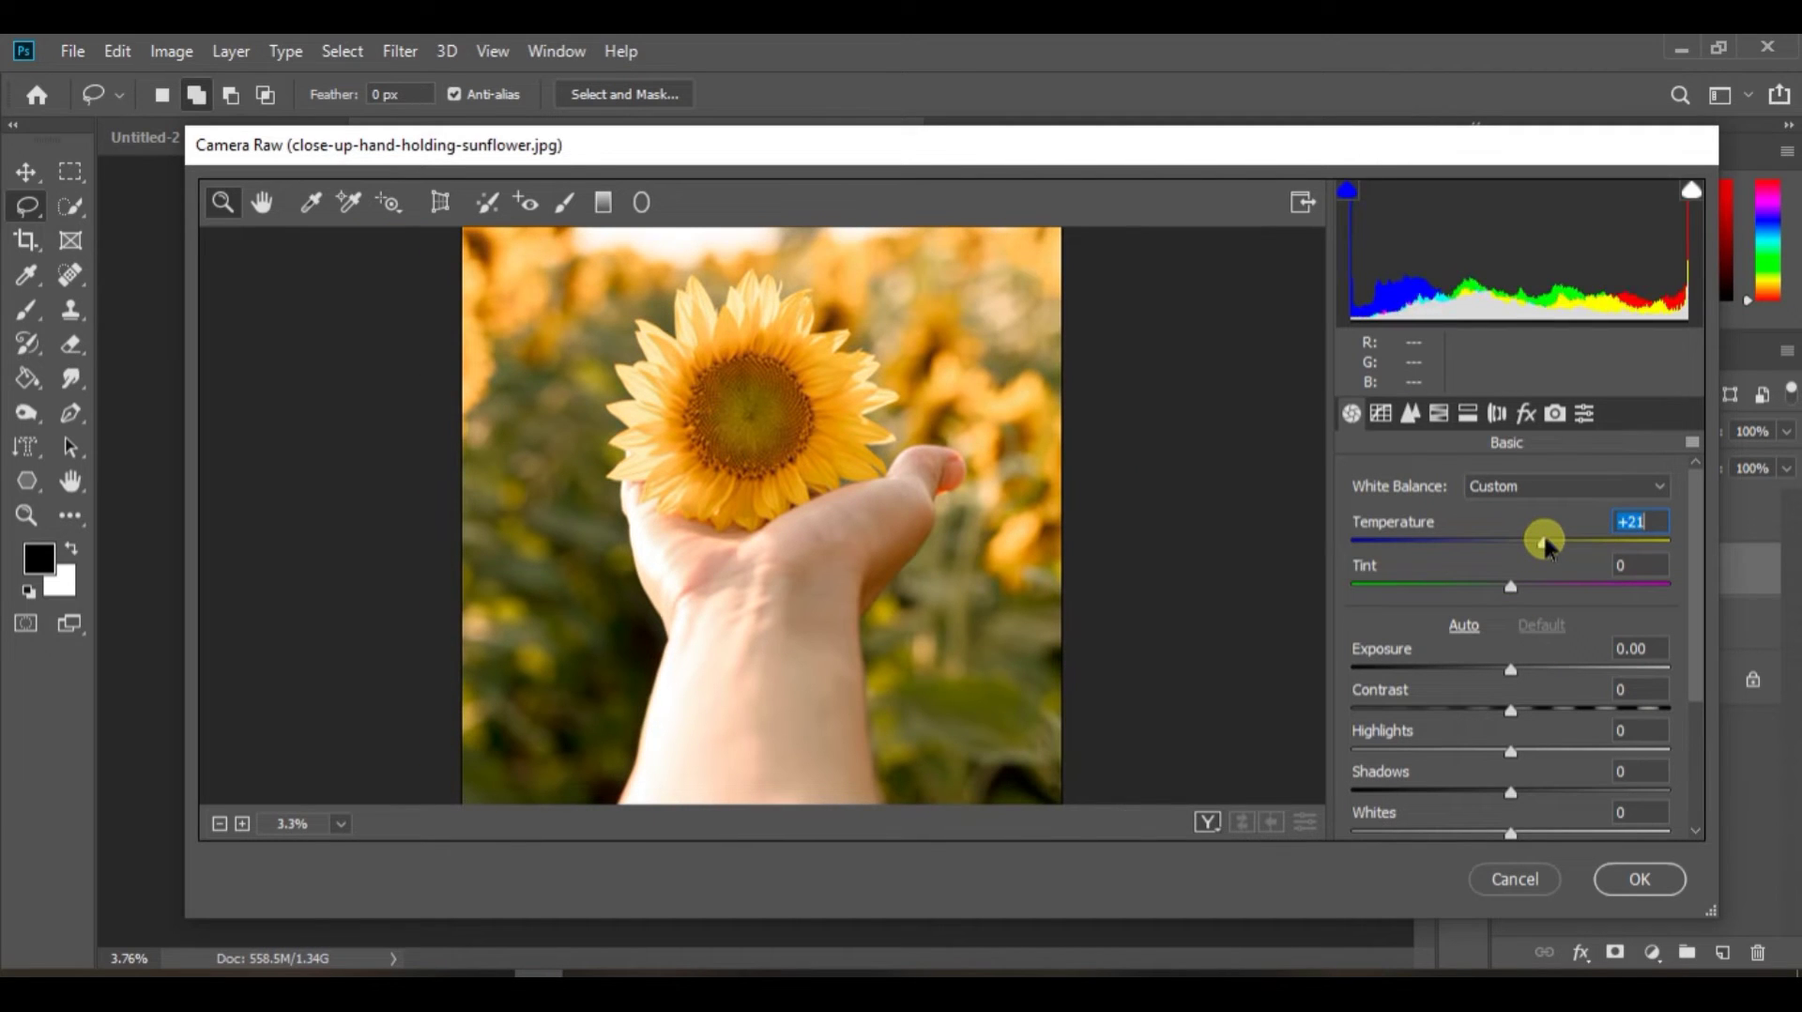
pyautogui.moveTo(1506, 672); pyautogui.dragTo(1607, 708)
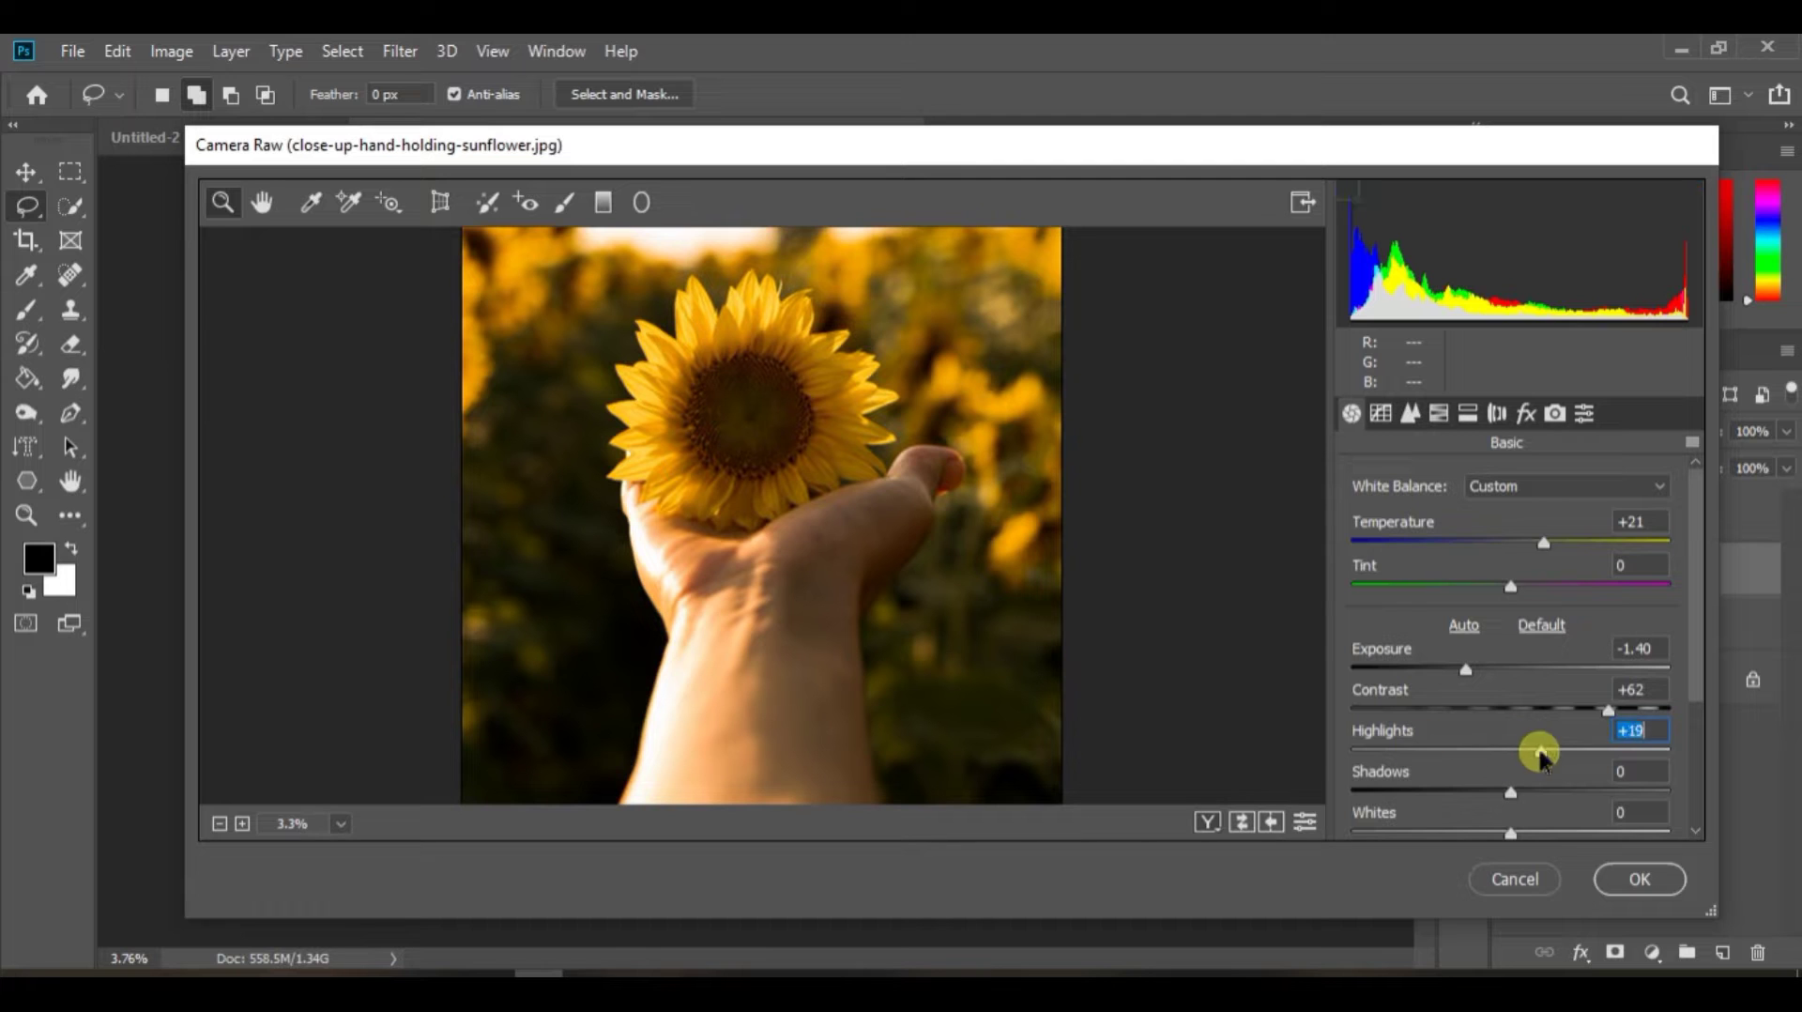
pyautogui.moveTo(1309, 752); pyautogui.dragTo(1365, 753)
pyautogui.scroll(-2, 1543, 690)
pyautogui.moveTo(1505, 668)
pyautogui.mouseDown()
pyautogui.moveTo(1572, 667)
pyautogui.moveTo(1536, 665)
pyautogui.mouseUp()
pyautogui.moveTo(1512, 706); pyautogui.dragTo(1283, 685)
pyautogui.scroll(-2, 1507, 721)
# Darken the parametric tone curve with Highlights -100, Lights -100, Darks -22 and Shadows -16
pyautogui.click(1380, 413)
pyautogui.scroll(-2, 1509, 660)
pyautogui.moveTo(1512, 737); pyautogui.dragTo(1300, 725)
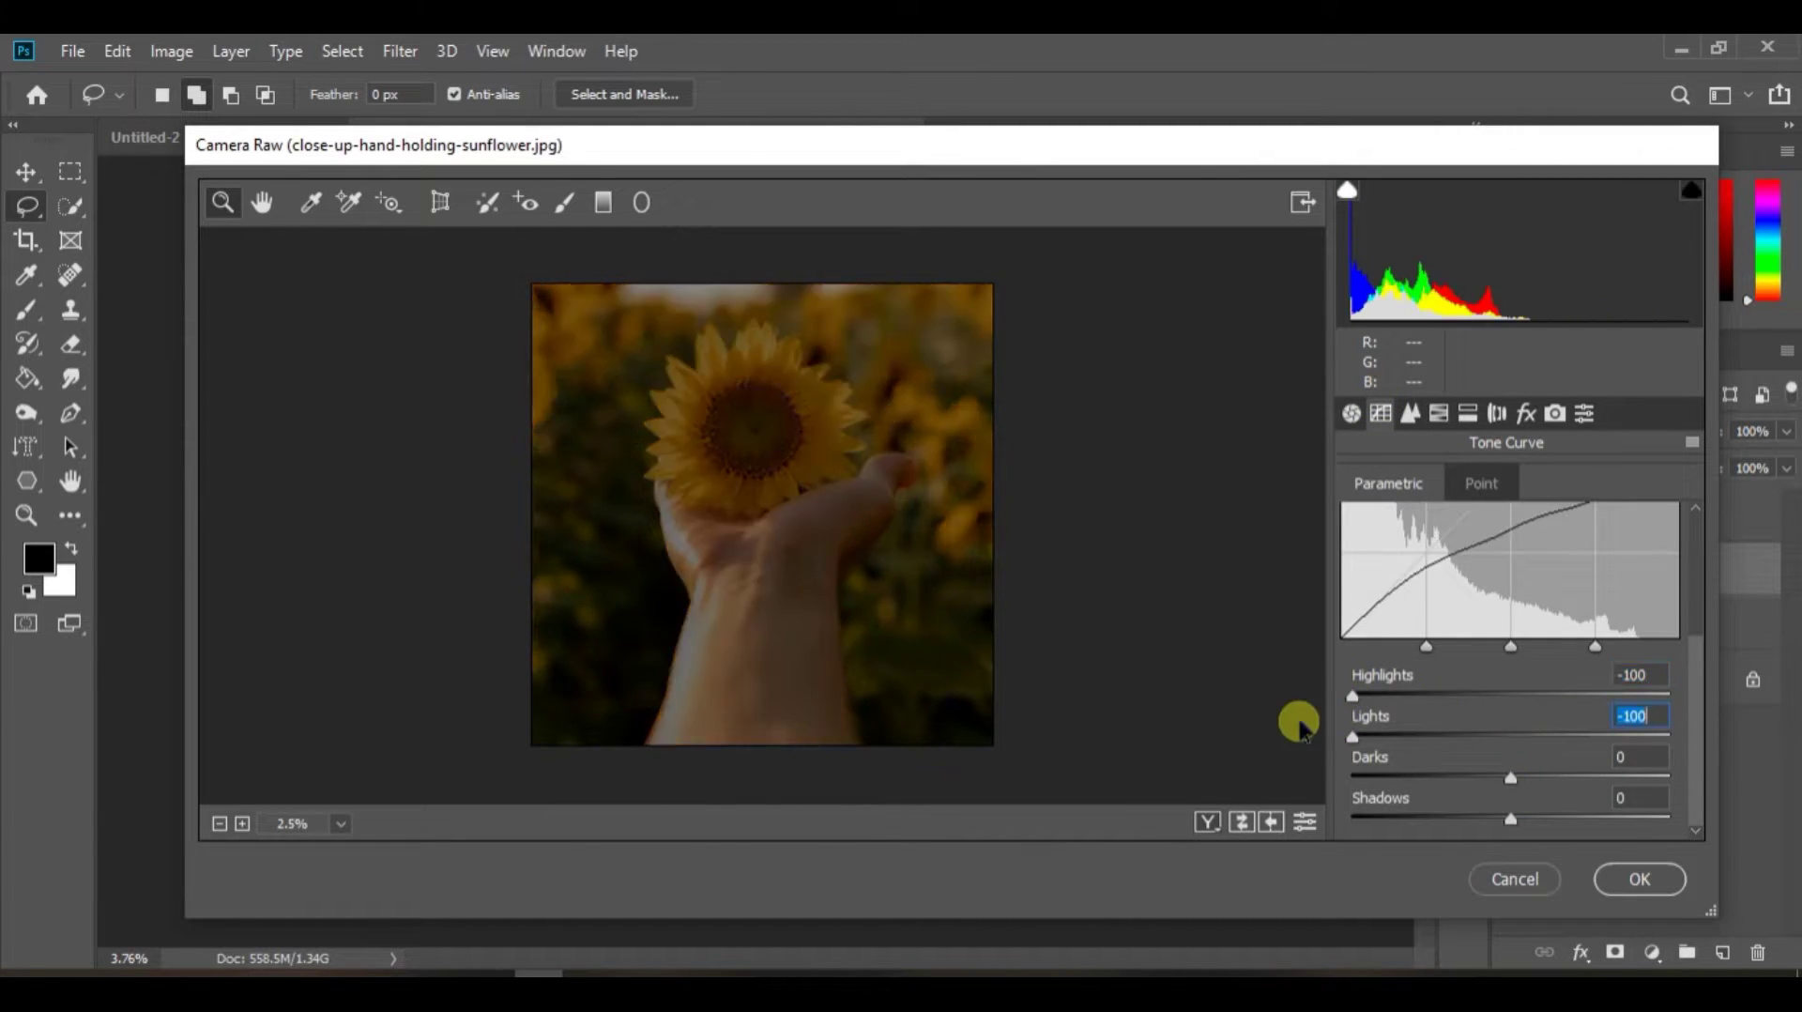
pyautogui.moveTo(1510, 777); pyautogui.dragTo(1486, 823)
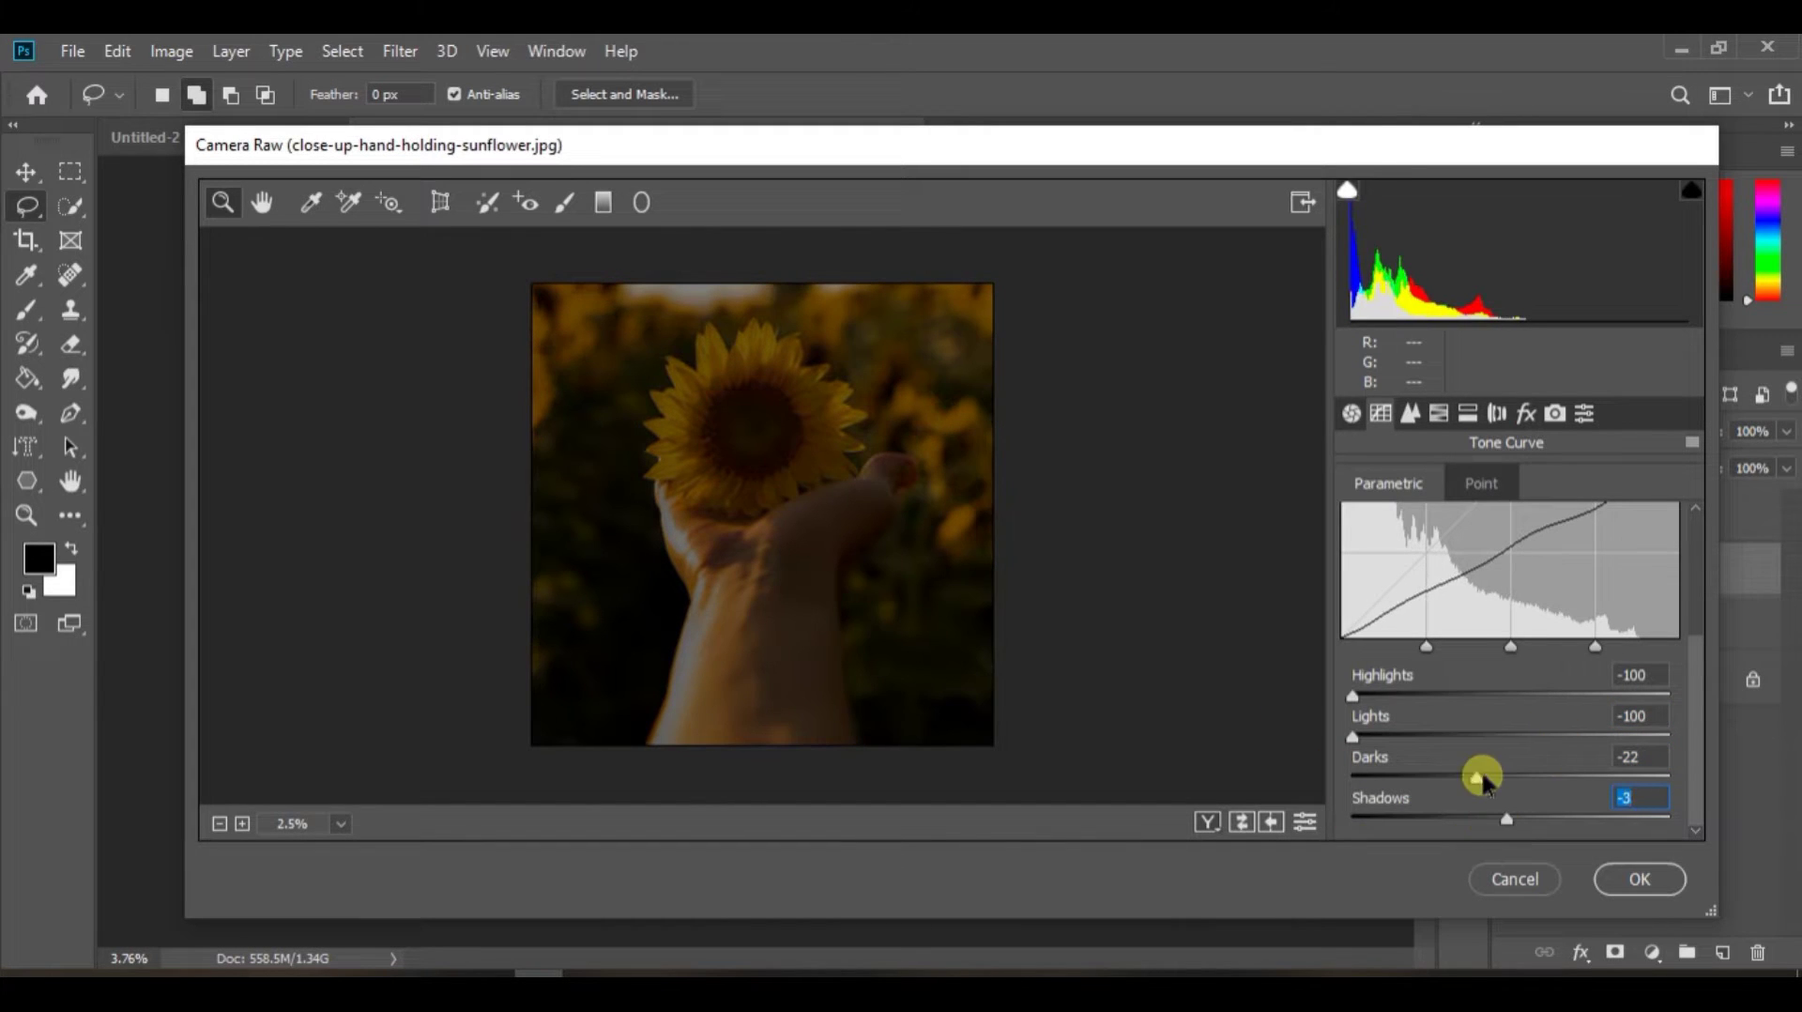
pyautogui.click(1481, 778)
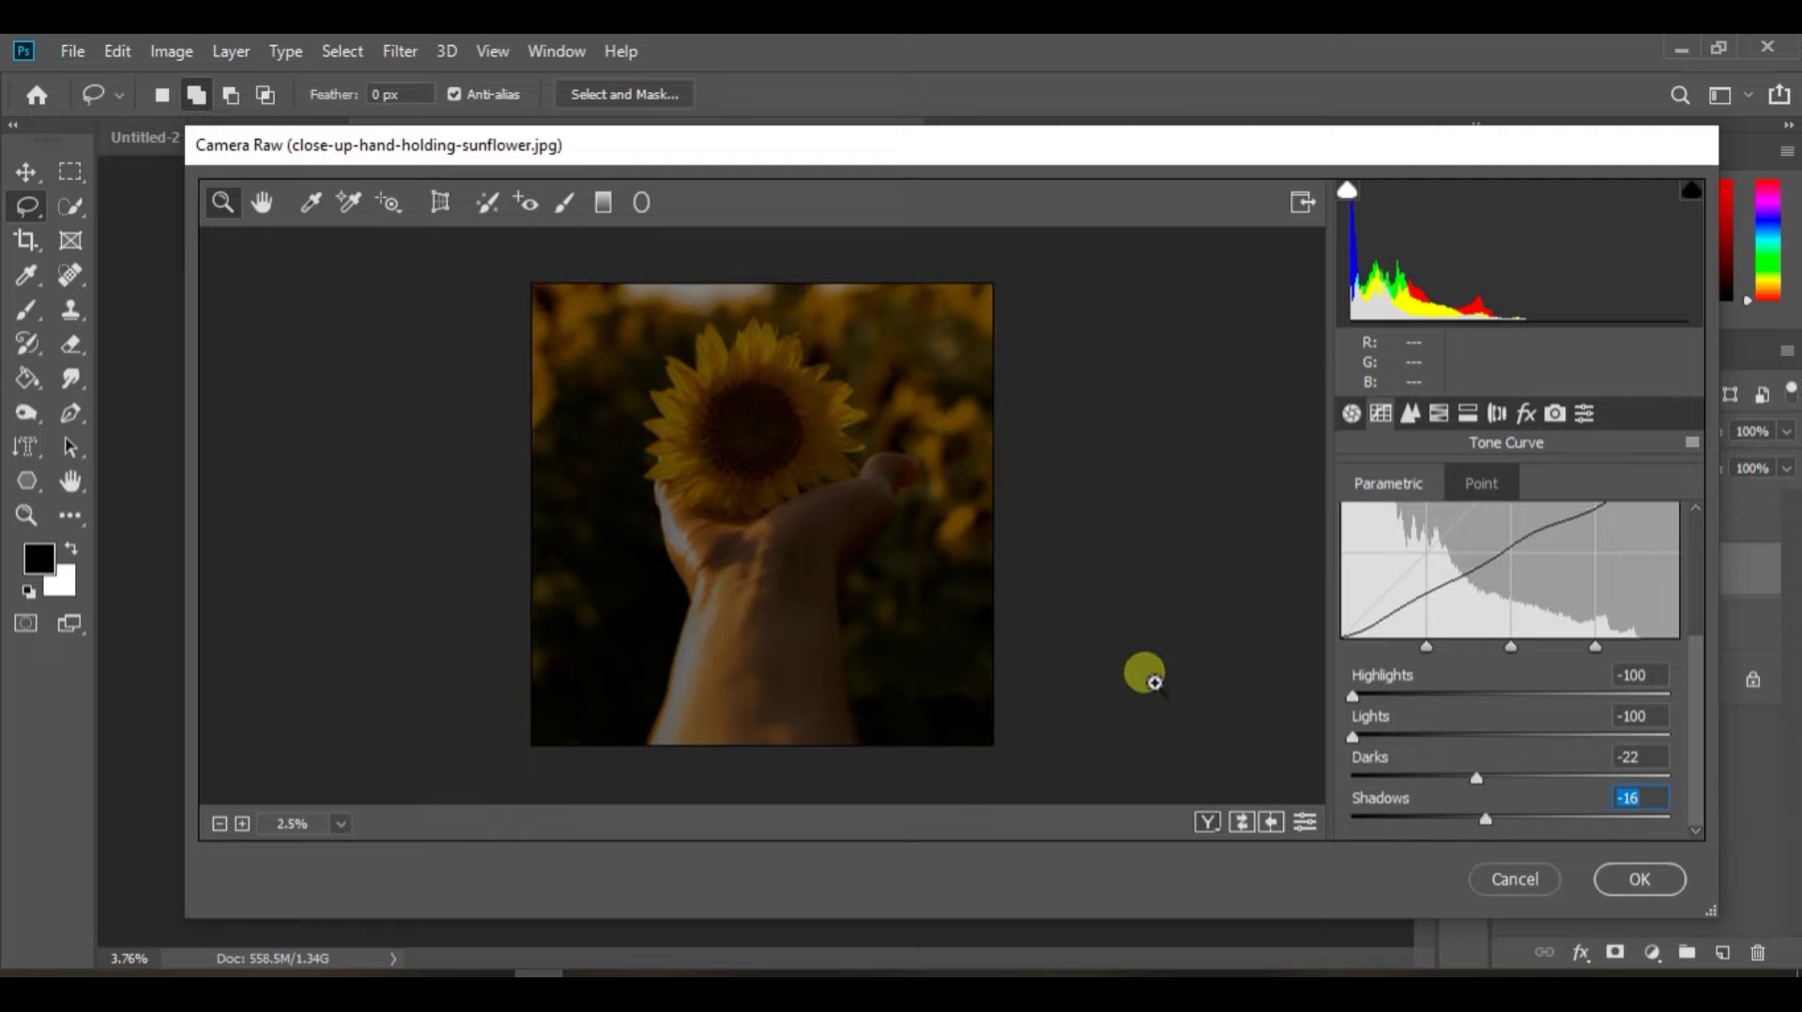
# Reduce the saturation of Oranges to -53 and Yellows to about -63, and apply the Camera Raw Filter
pyautogui.click(1410, 413)
pyautogui.click(1439, 413)
pyautogui.click(1370, 540)
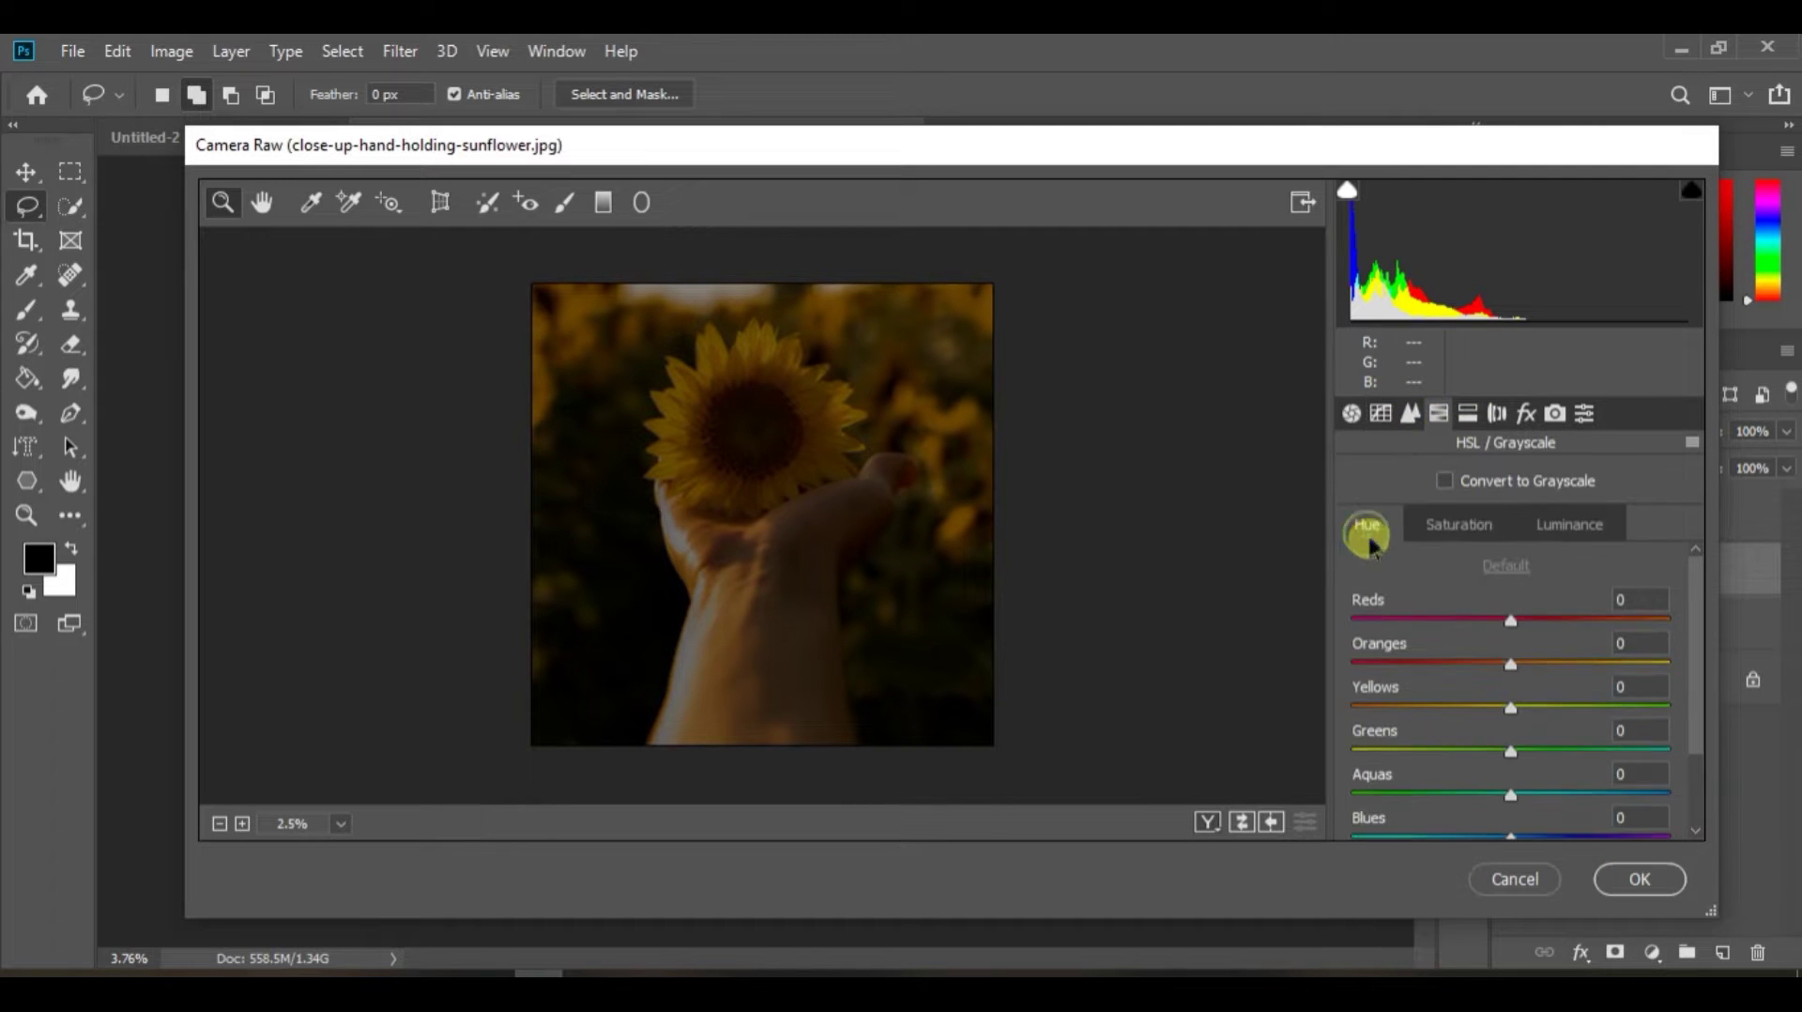
pyautogui.click(1459, 524)
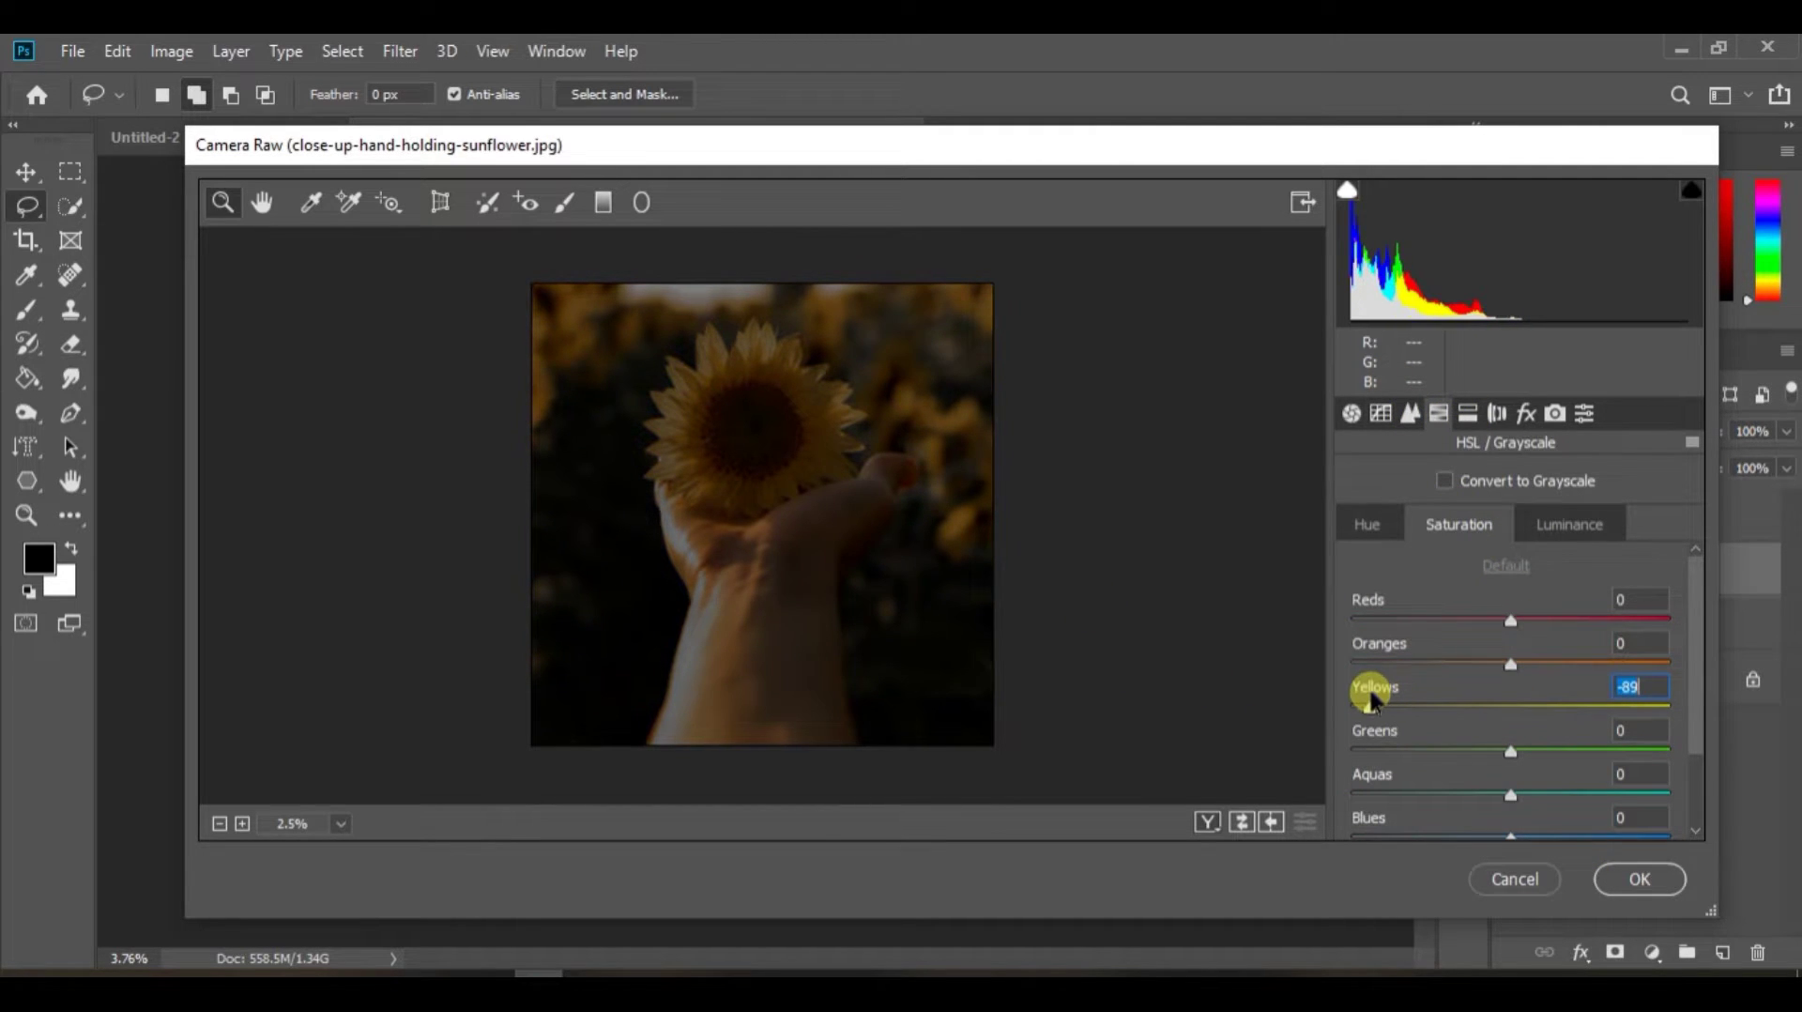
pyautogui.moveTo(1499, 668); pyautogui.dragTo(1426, 678)
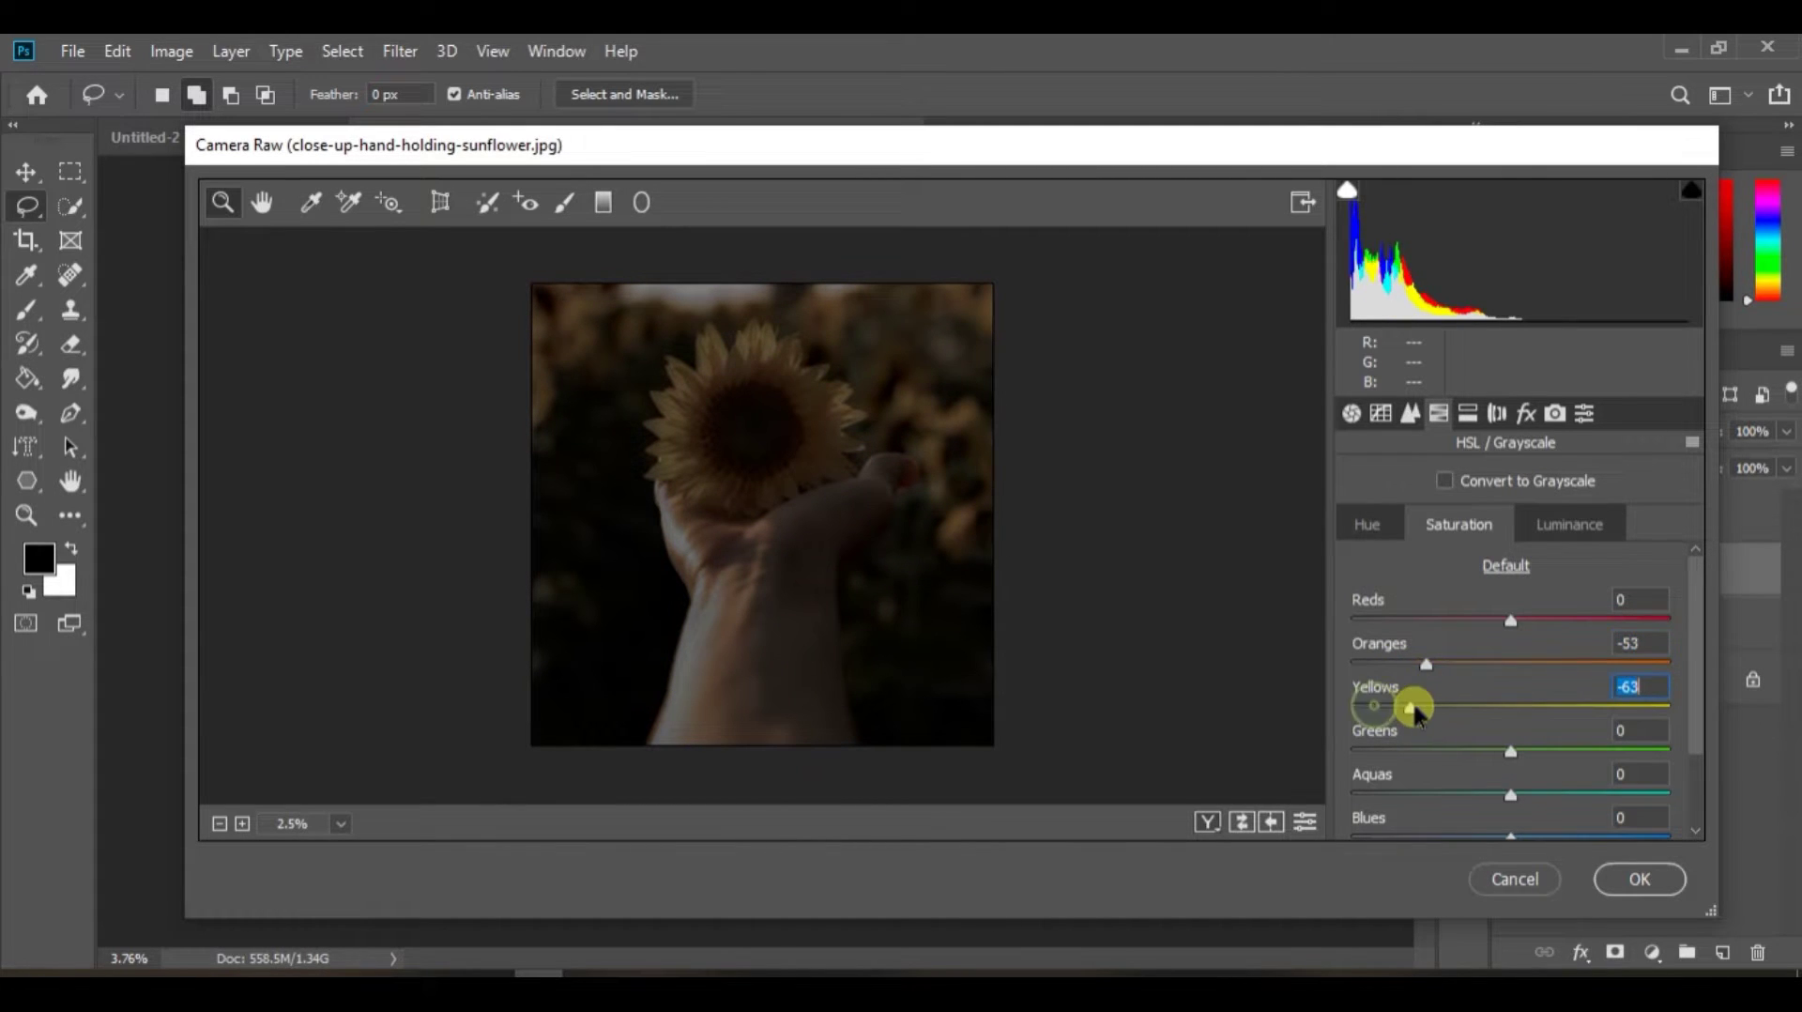
pyautogui.scroll(-2, 1544, 704)
pyautogui.click(1638, 878)
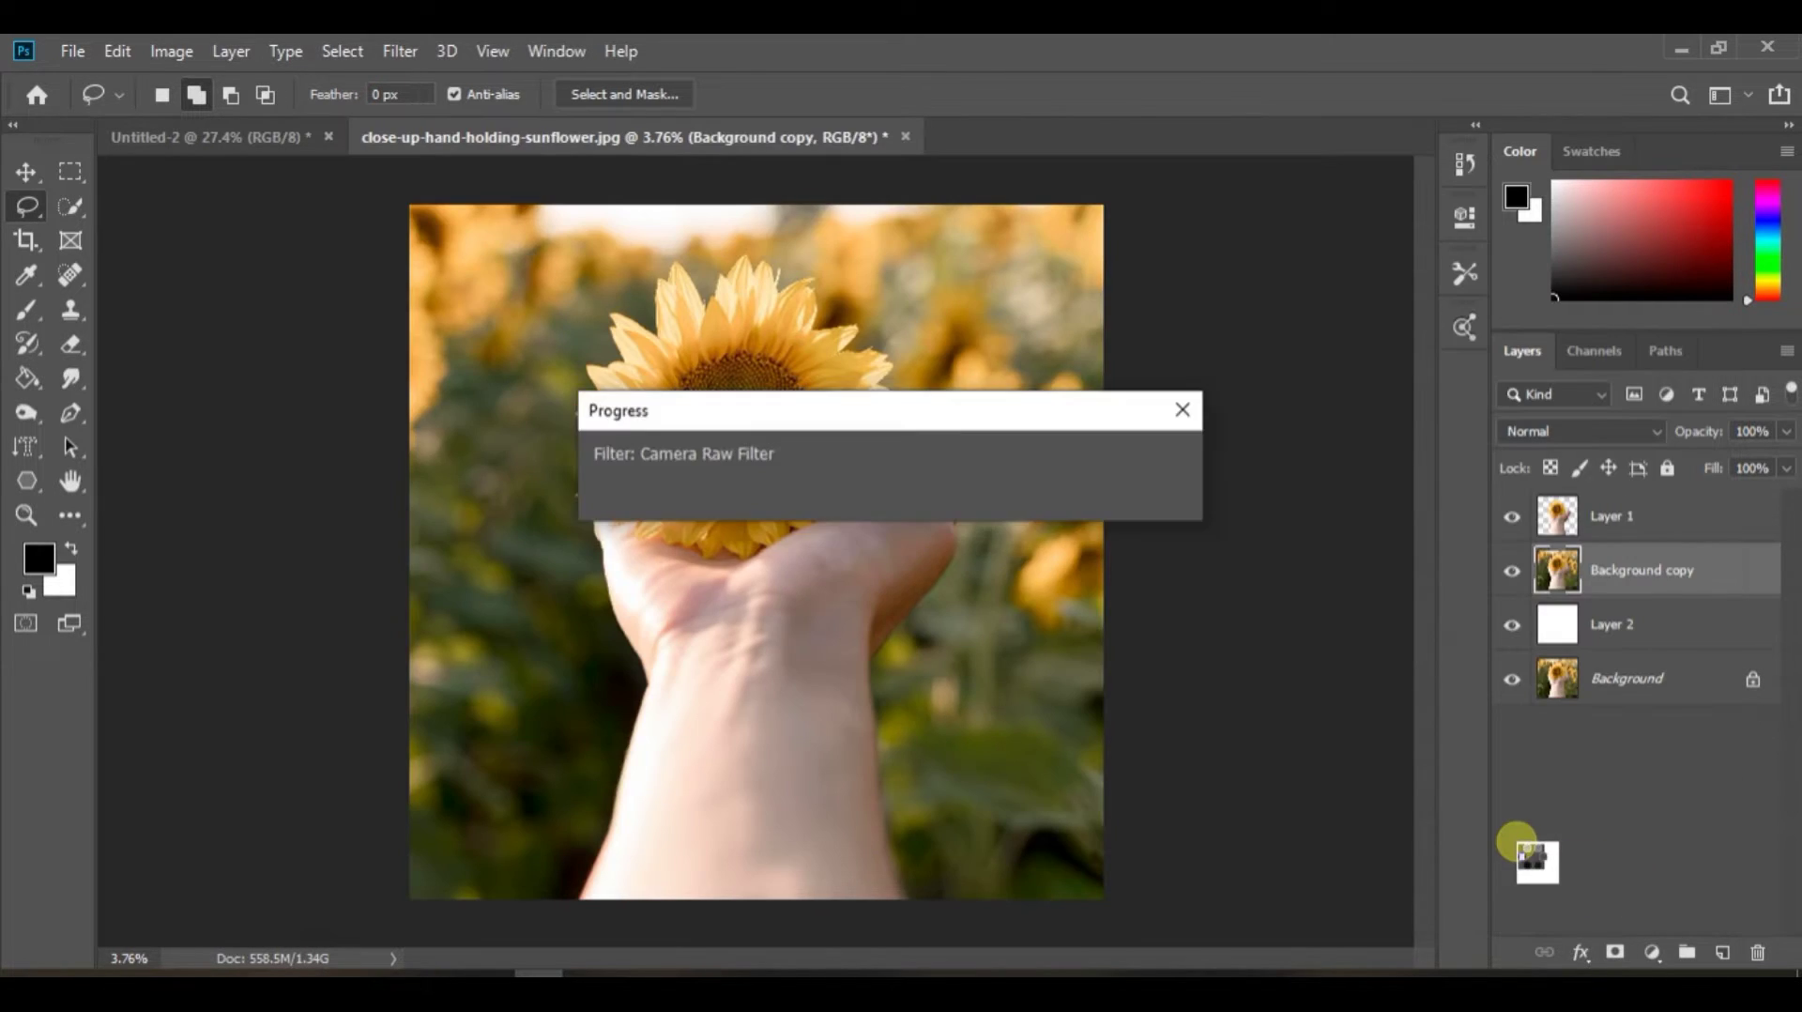
# Duplicate the original Background layer again and place the copy directly beneath the darkened Background copy
pyautogui.scroll(-1, 1055, 855)
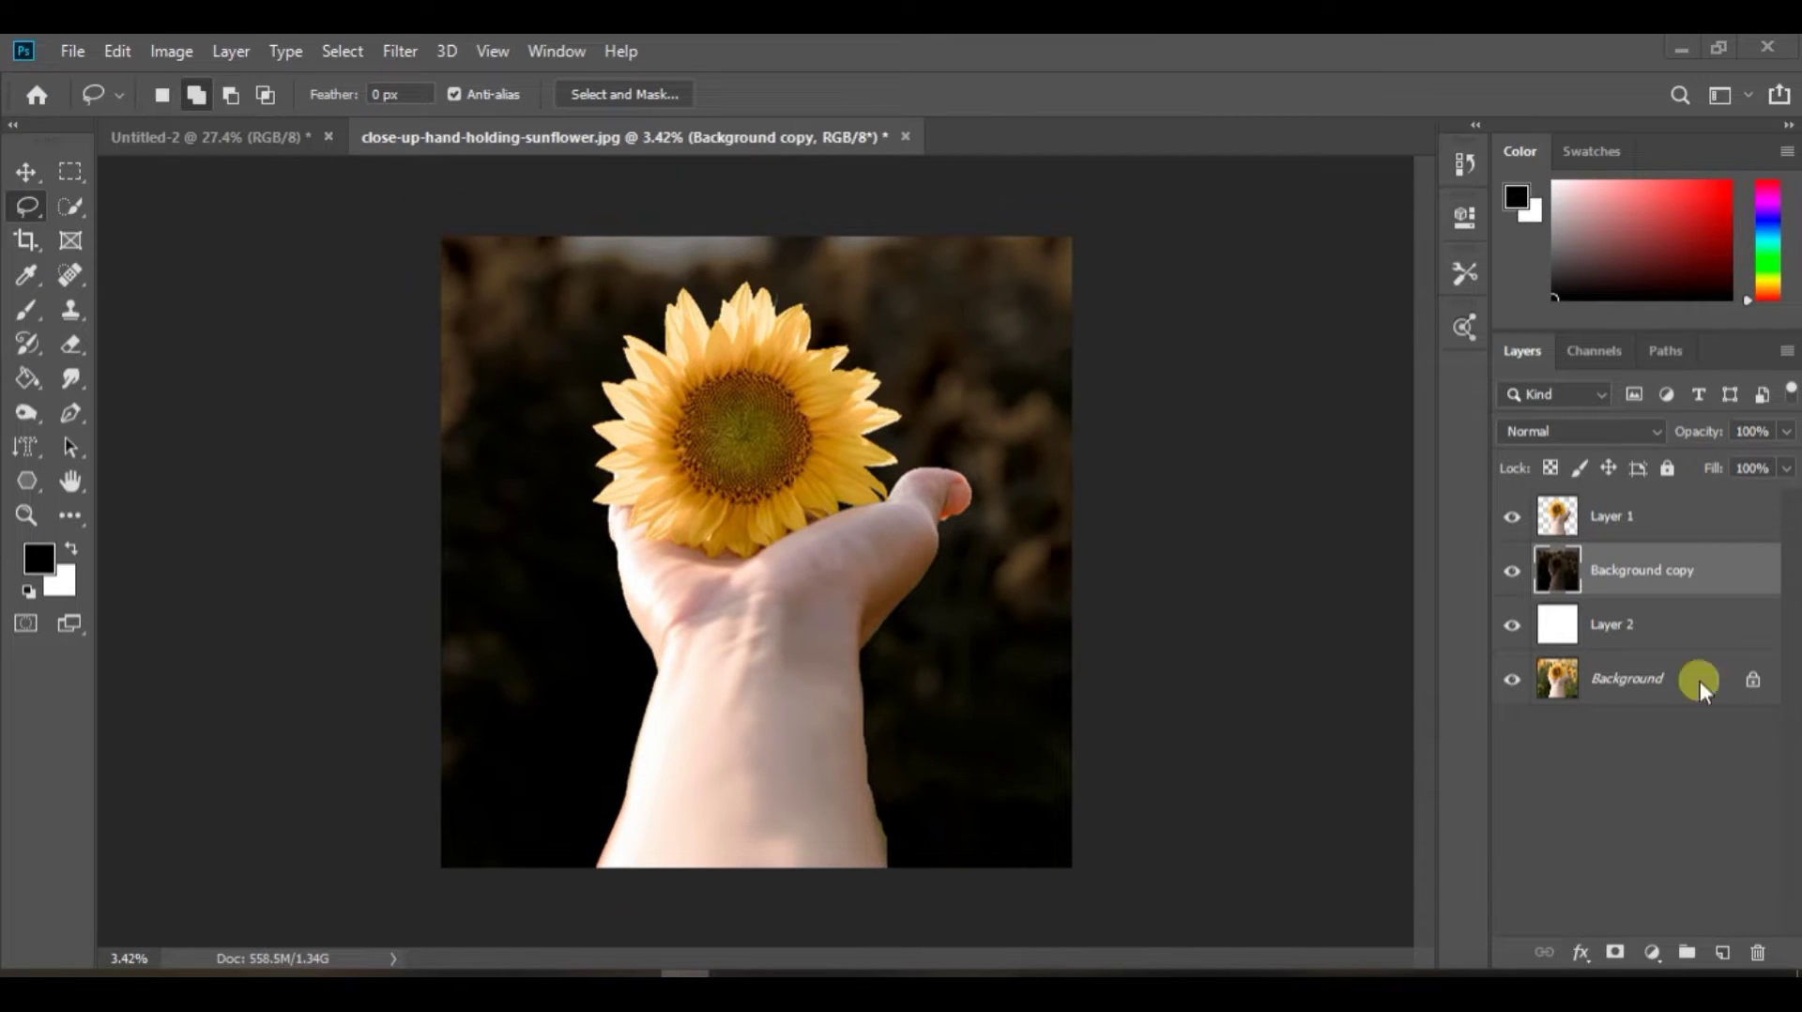
pyautogui.moveTo(1652, 678); pyautogui.dragTo(1723, 952)
pyautogui.moveTo(1698, 695); pyautogui.dragTo(1730, 604)
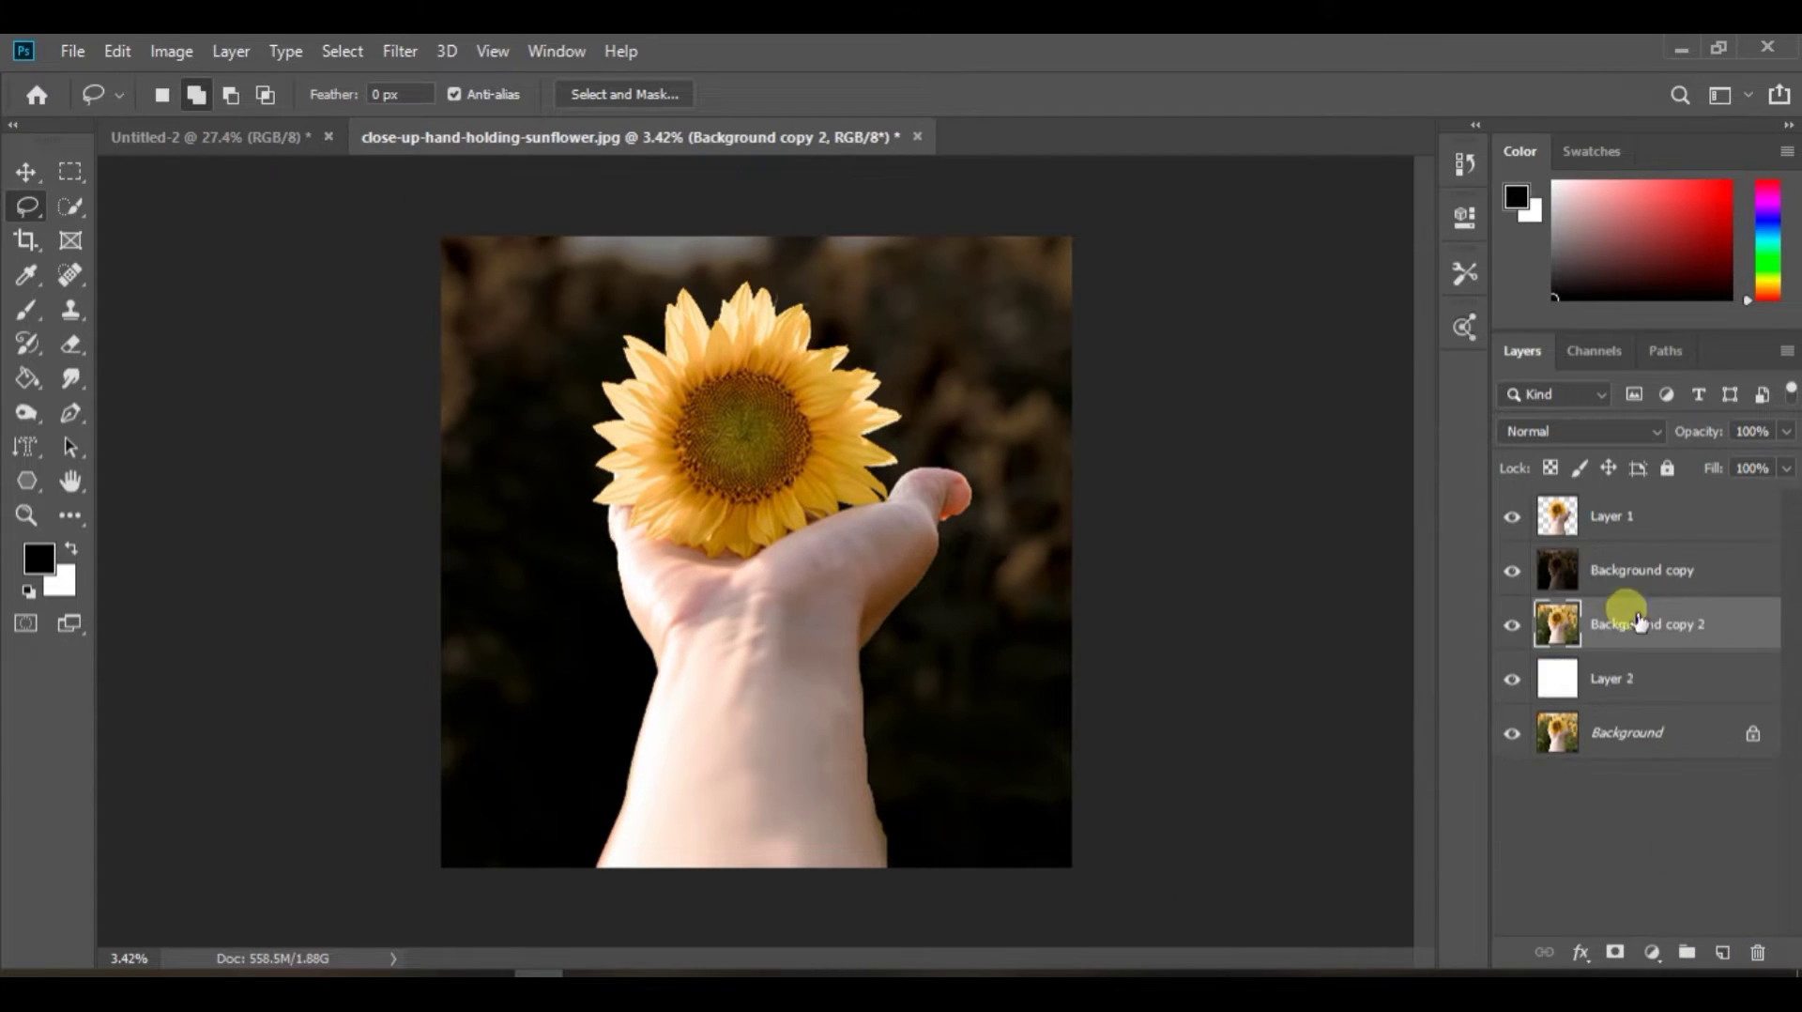
# Set the darkened Background copy layer's opacity to 92% and its fill to 99%
pyautogui.moveTo(1712, 430); pyautogui.dragTo(1782, 500)
pyautogui.click(1709, 858)
pyautogui.click(1675, 584)
pyautogui.click(1785, 469)
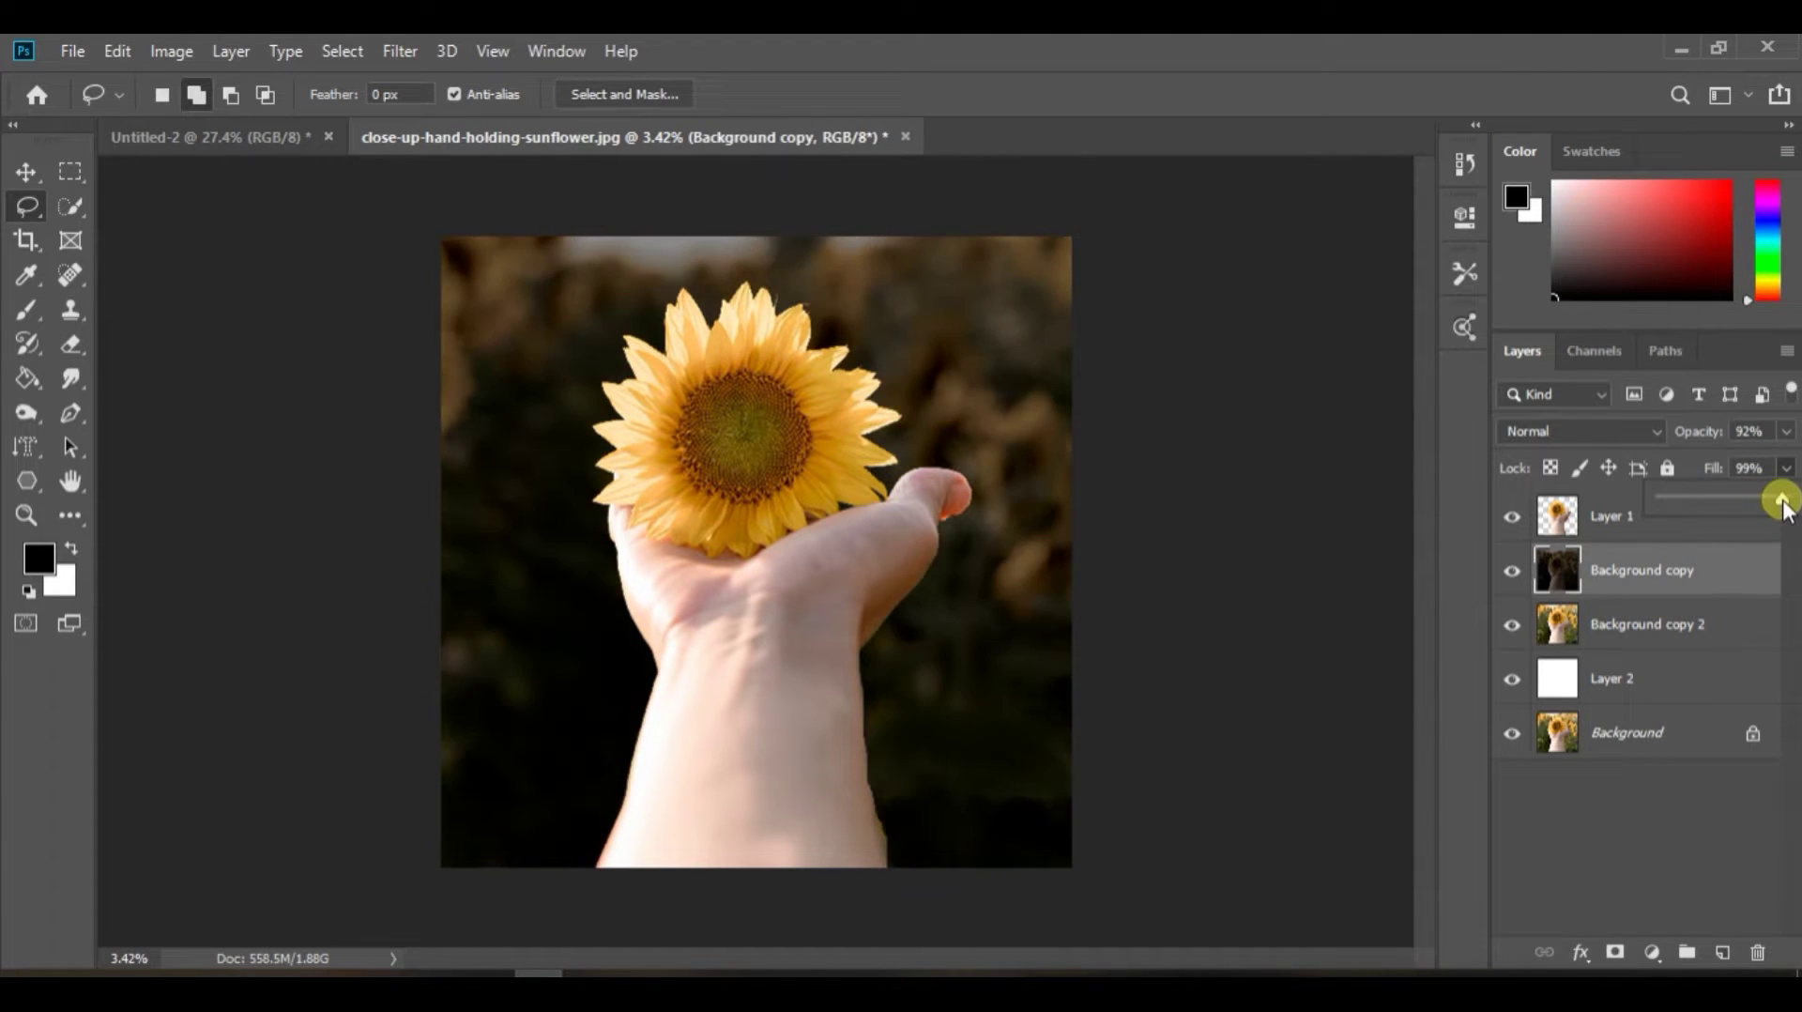
pyautogui.click(1697, 826)
# Select the sunflower on Layer 1 with the Quick Selection tool and copy it to its own layer
pyautogui.click(1657, 523)
pyautogui.scroll(-3, 935, 668)
pyautogui.scroll(4, 835, 681)
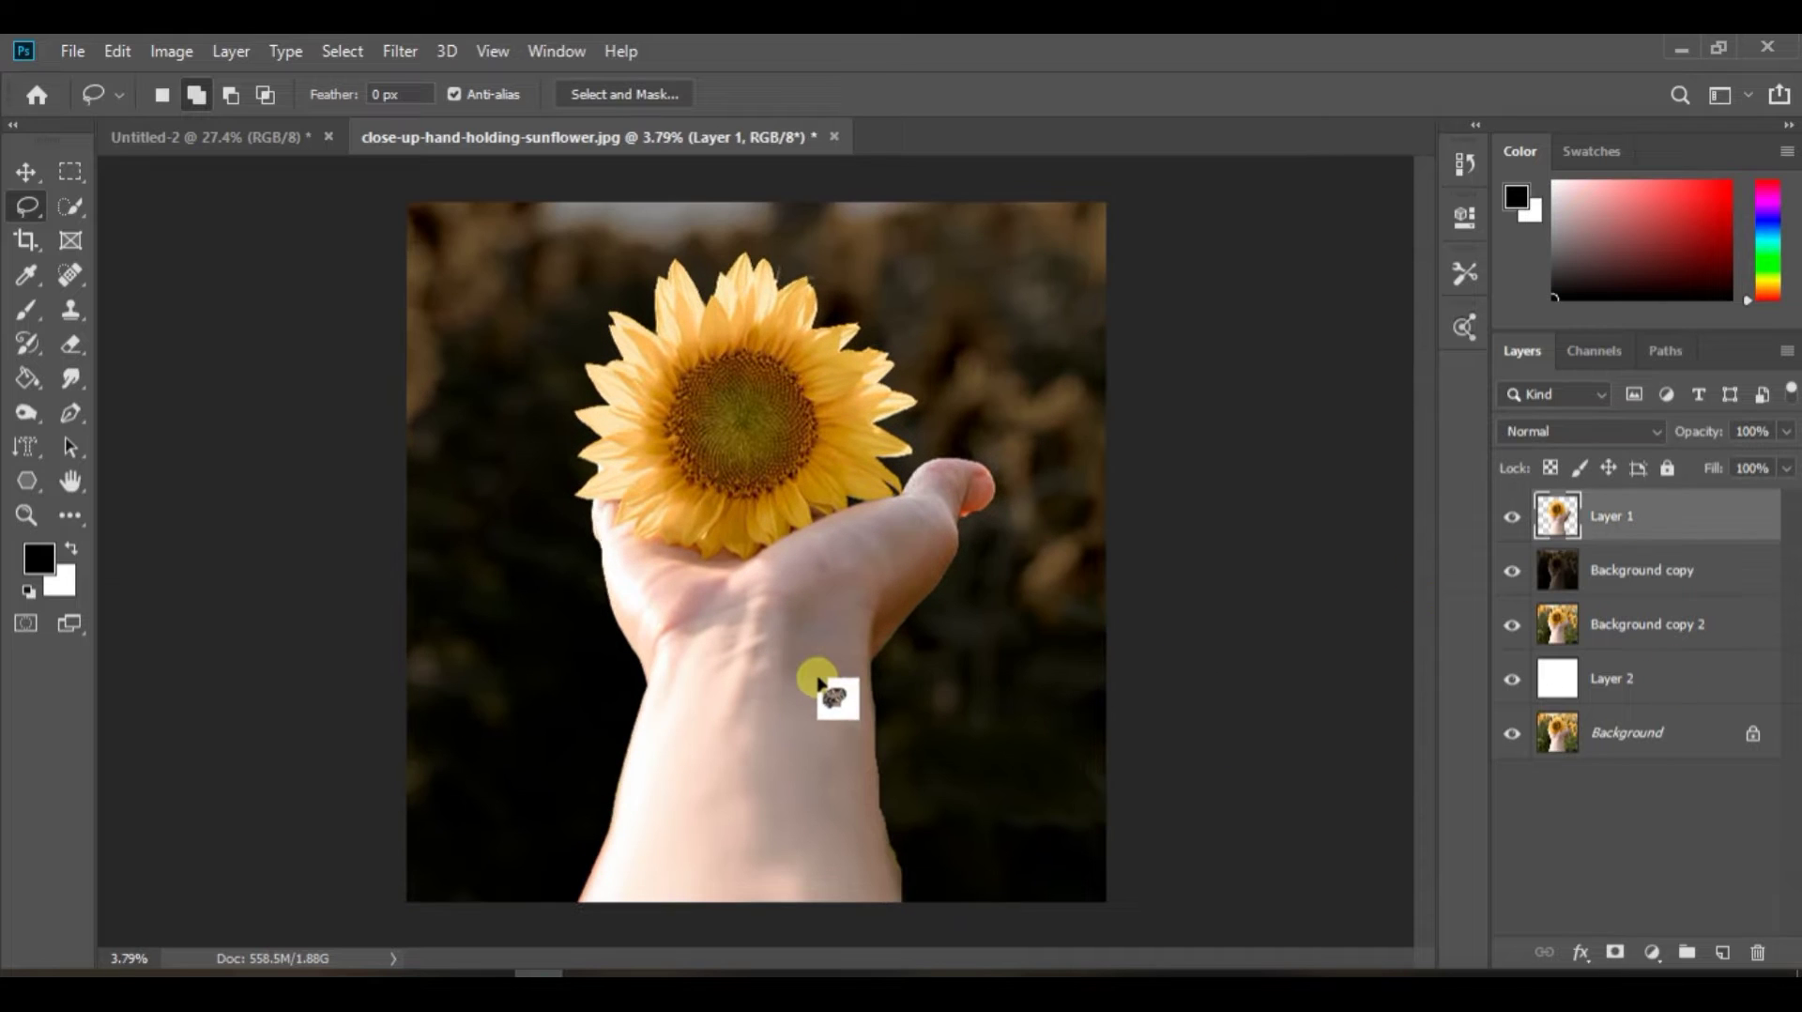
pyautogui.click(72, 207)
pyautogui.moveTo(724, 482); pyautogui.dragTo(740, 519)
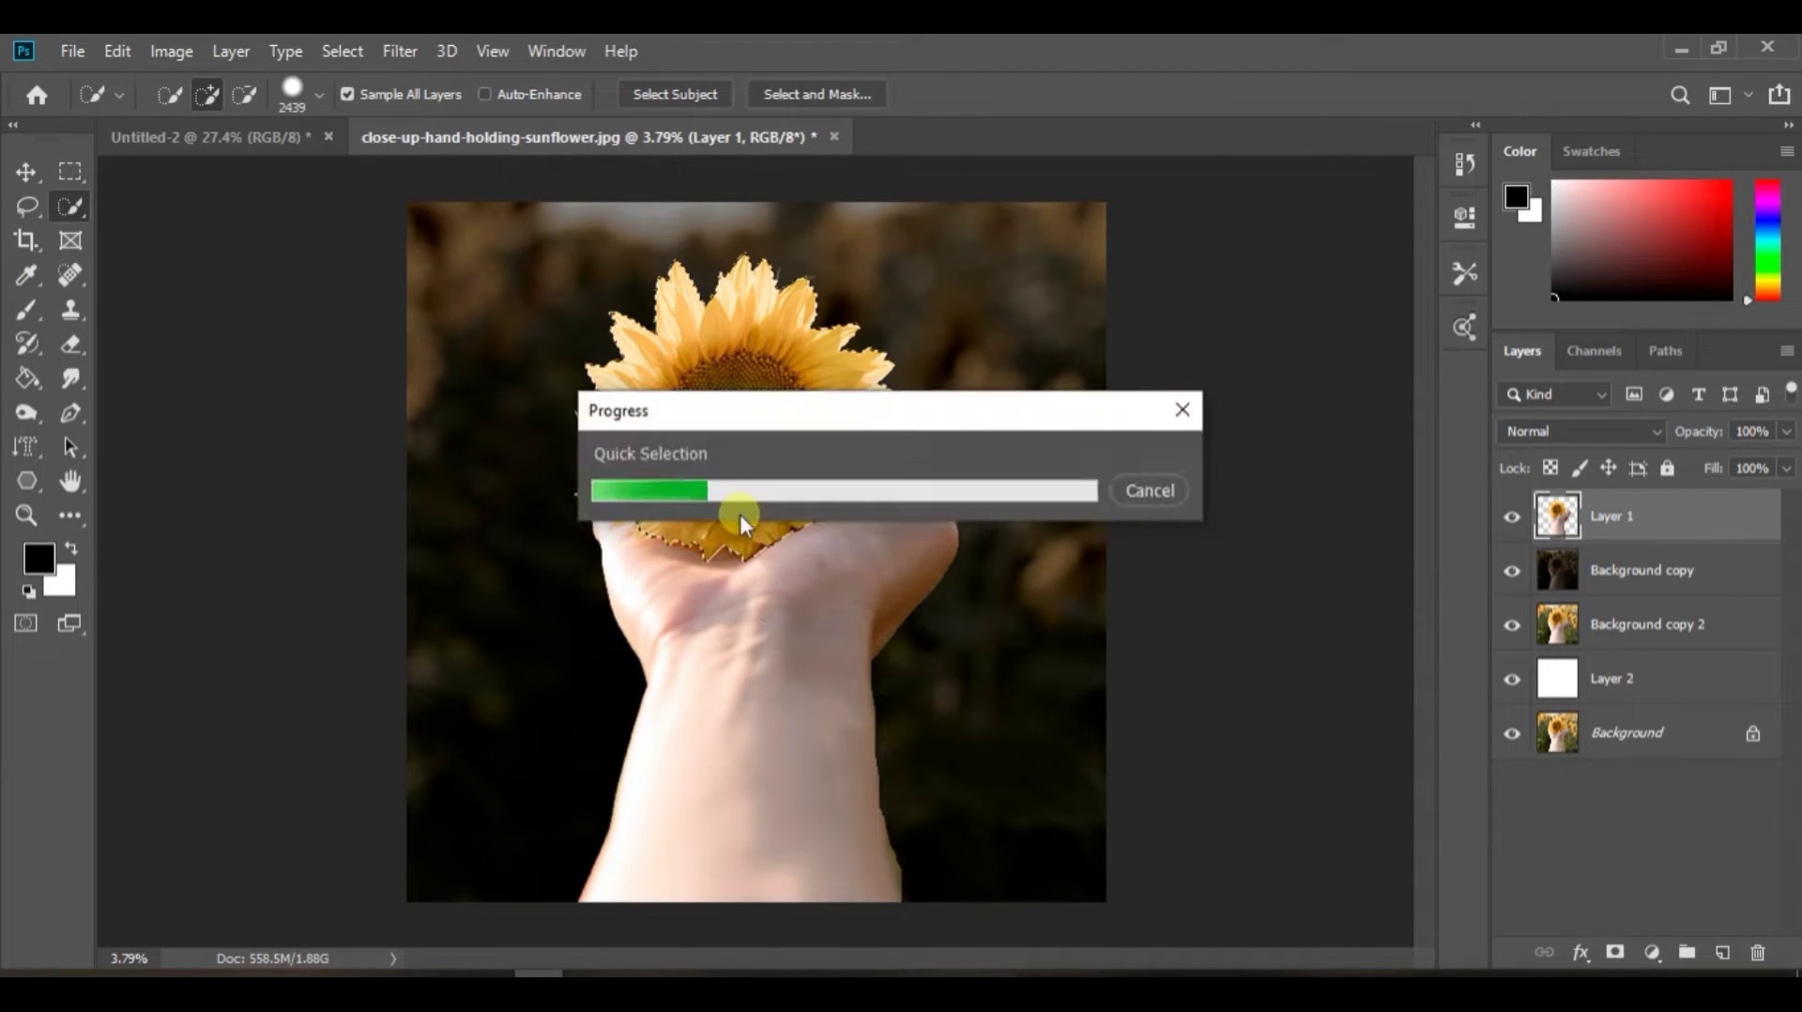
pyautogui.hotkey('ctrl', 'j')
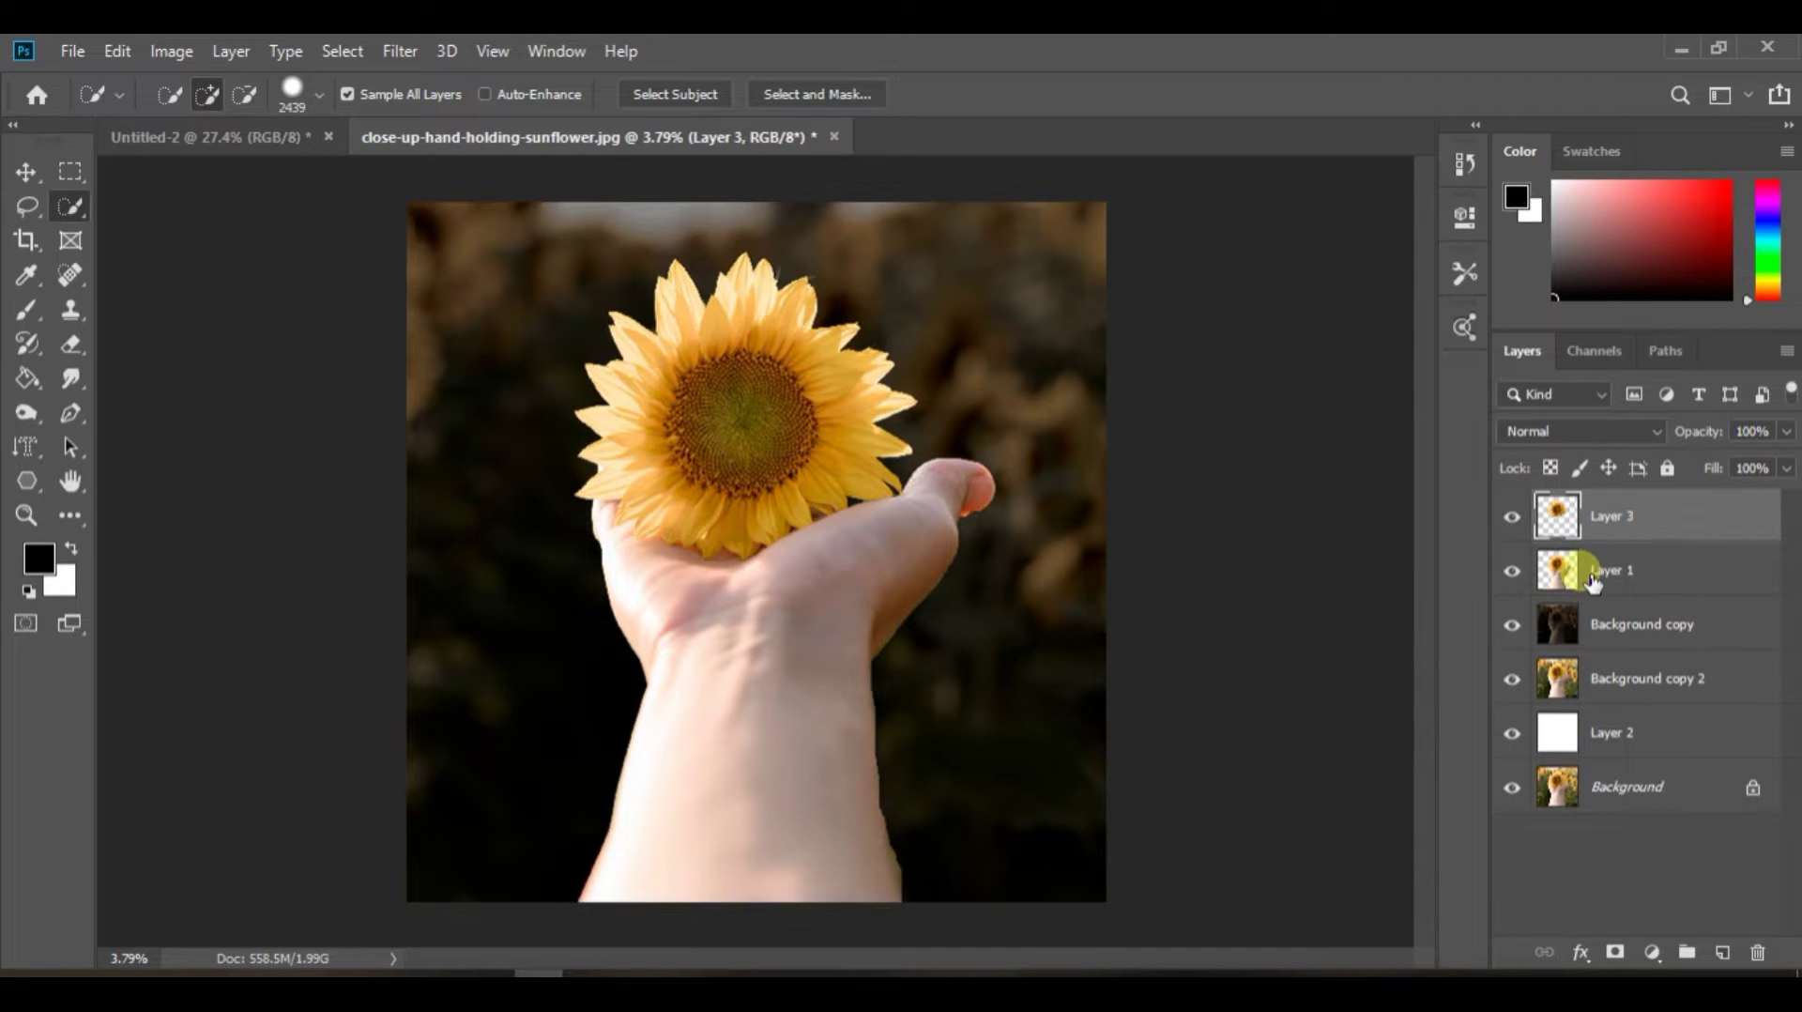
# Convert the sunflower's Layer 3 to a smart object and set its blend mode to Color Dodge
pyautogui.click(26, 172)
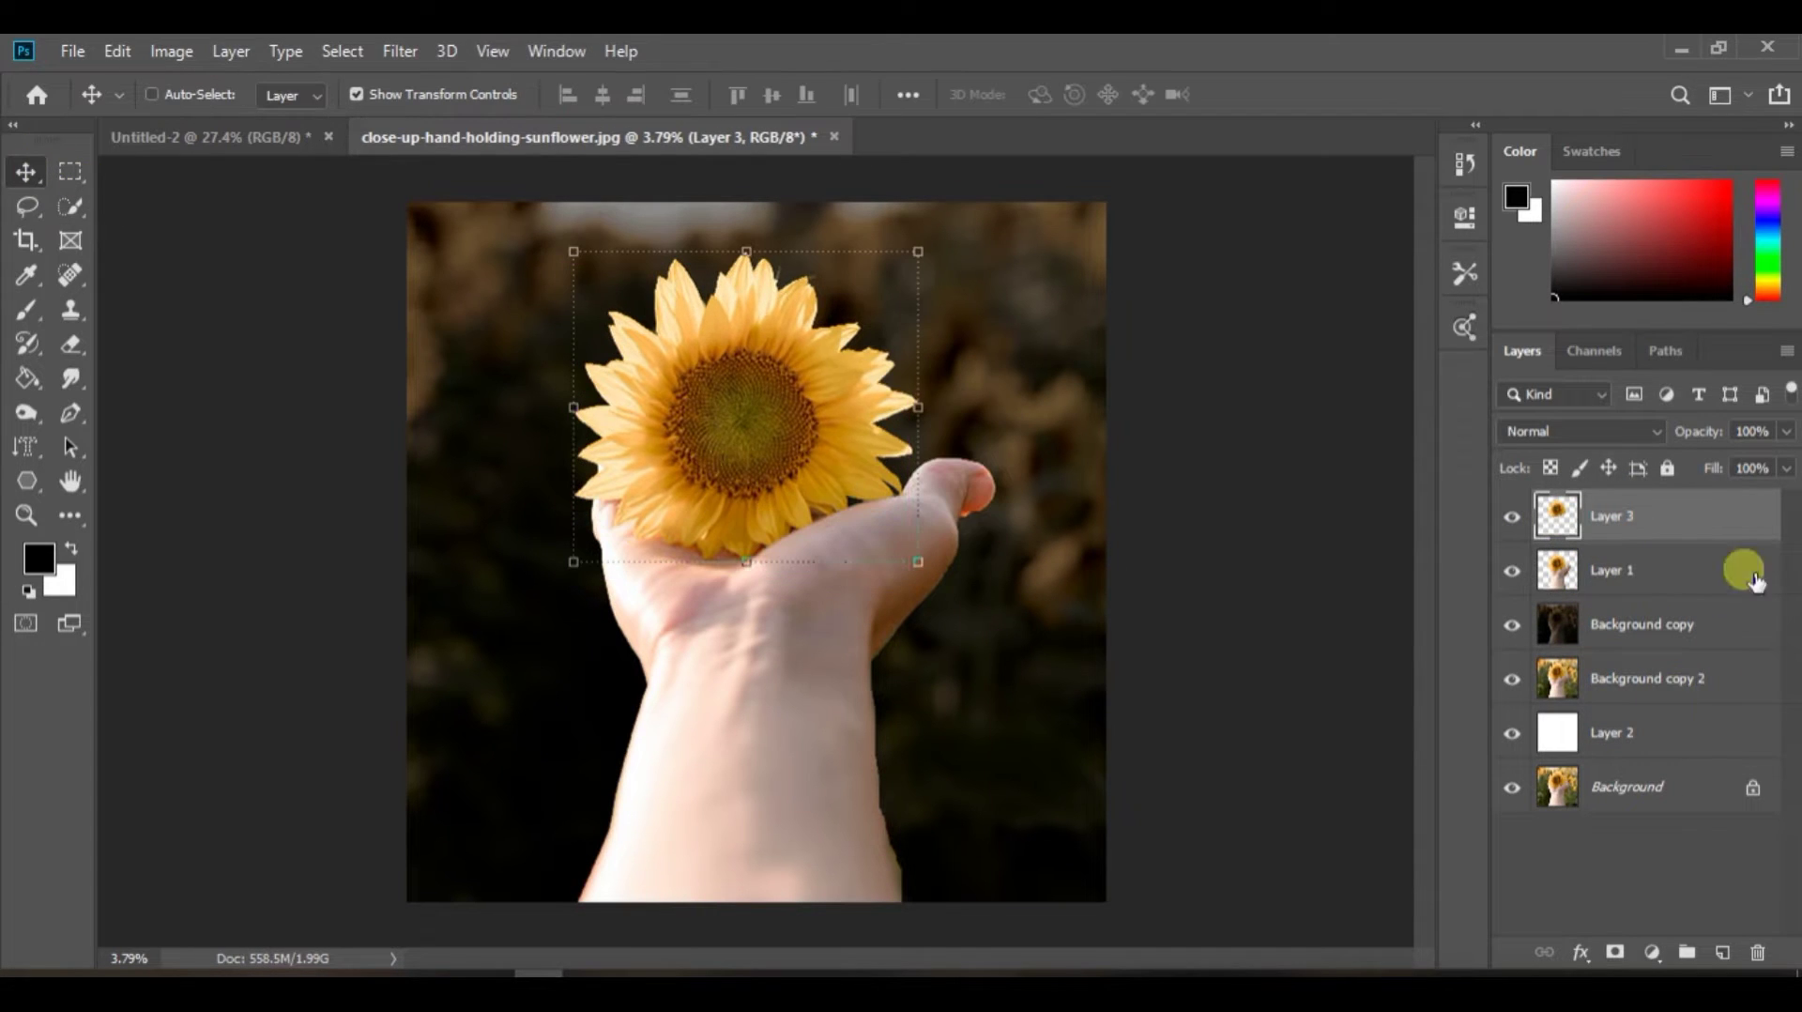
pyautogui.rightClick(1698, 513)
pyautogui.click(1643, 539)
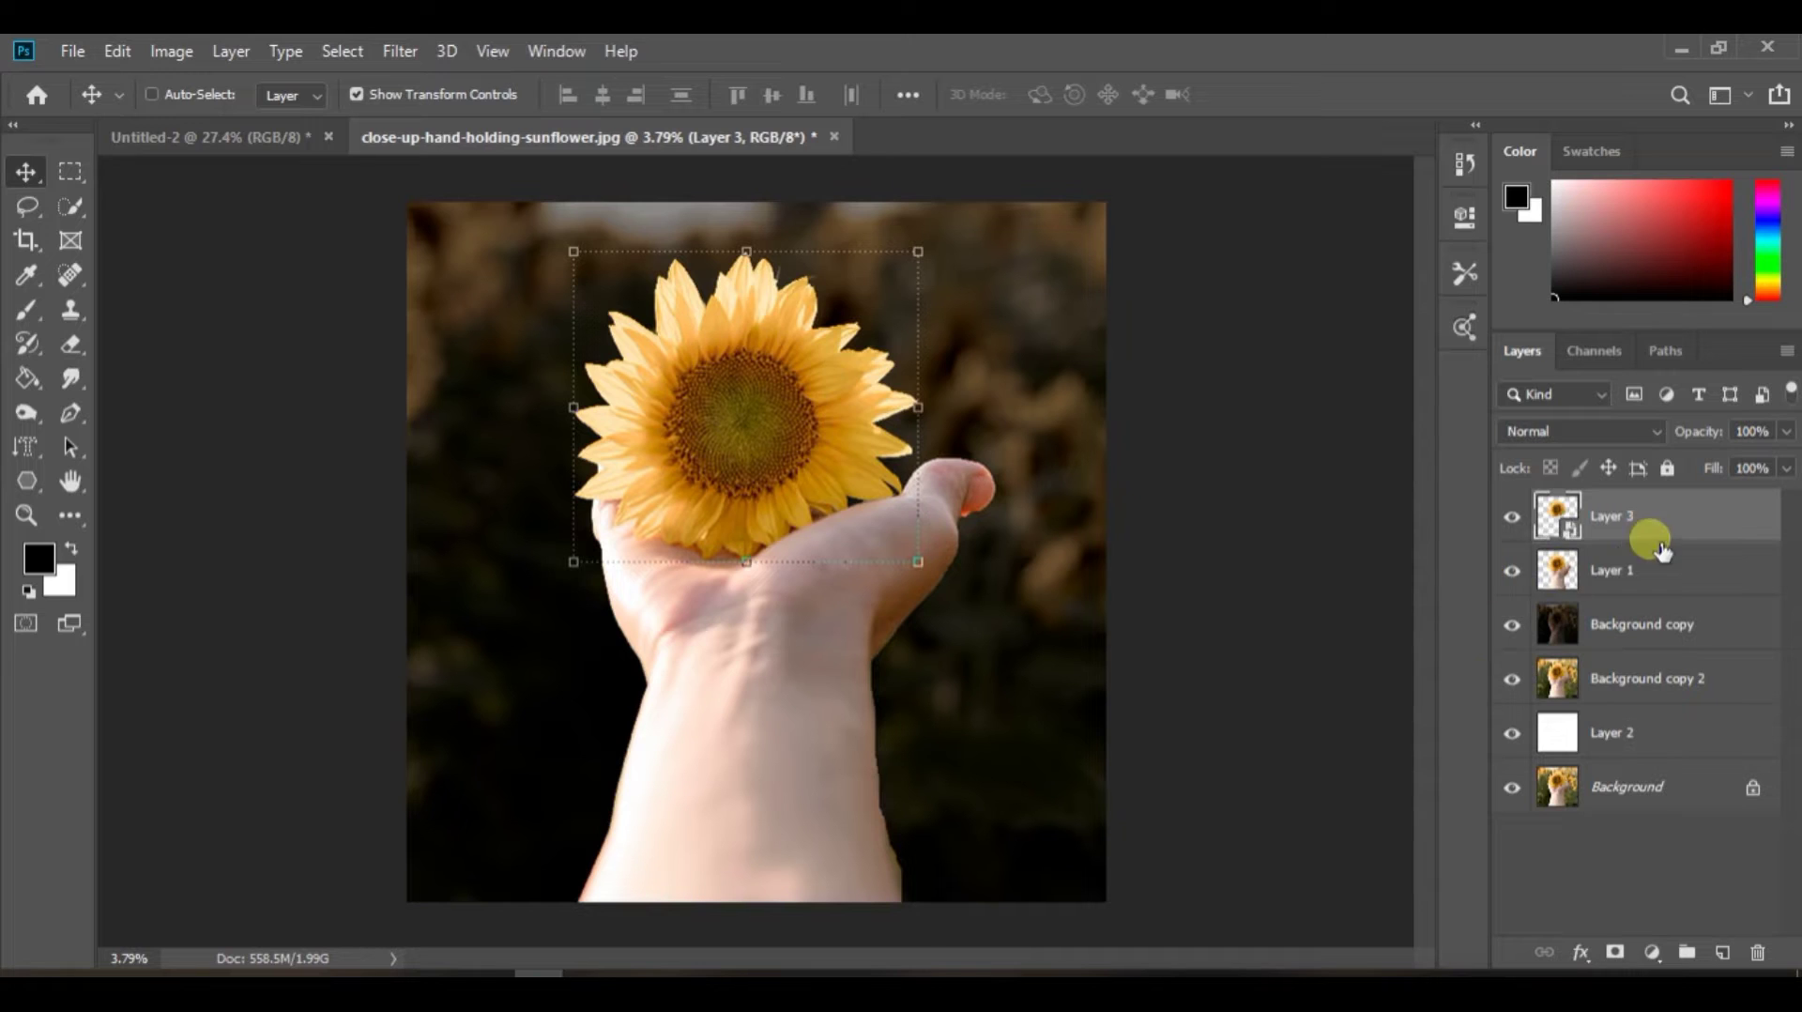
pyautogui.click(1582, 431)
pyautogui.click(1588, 553)
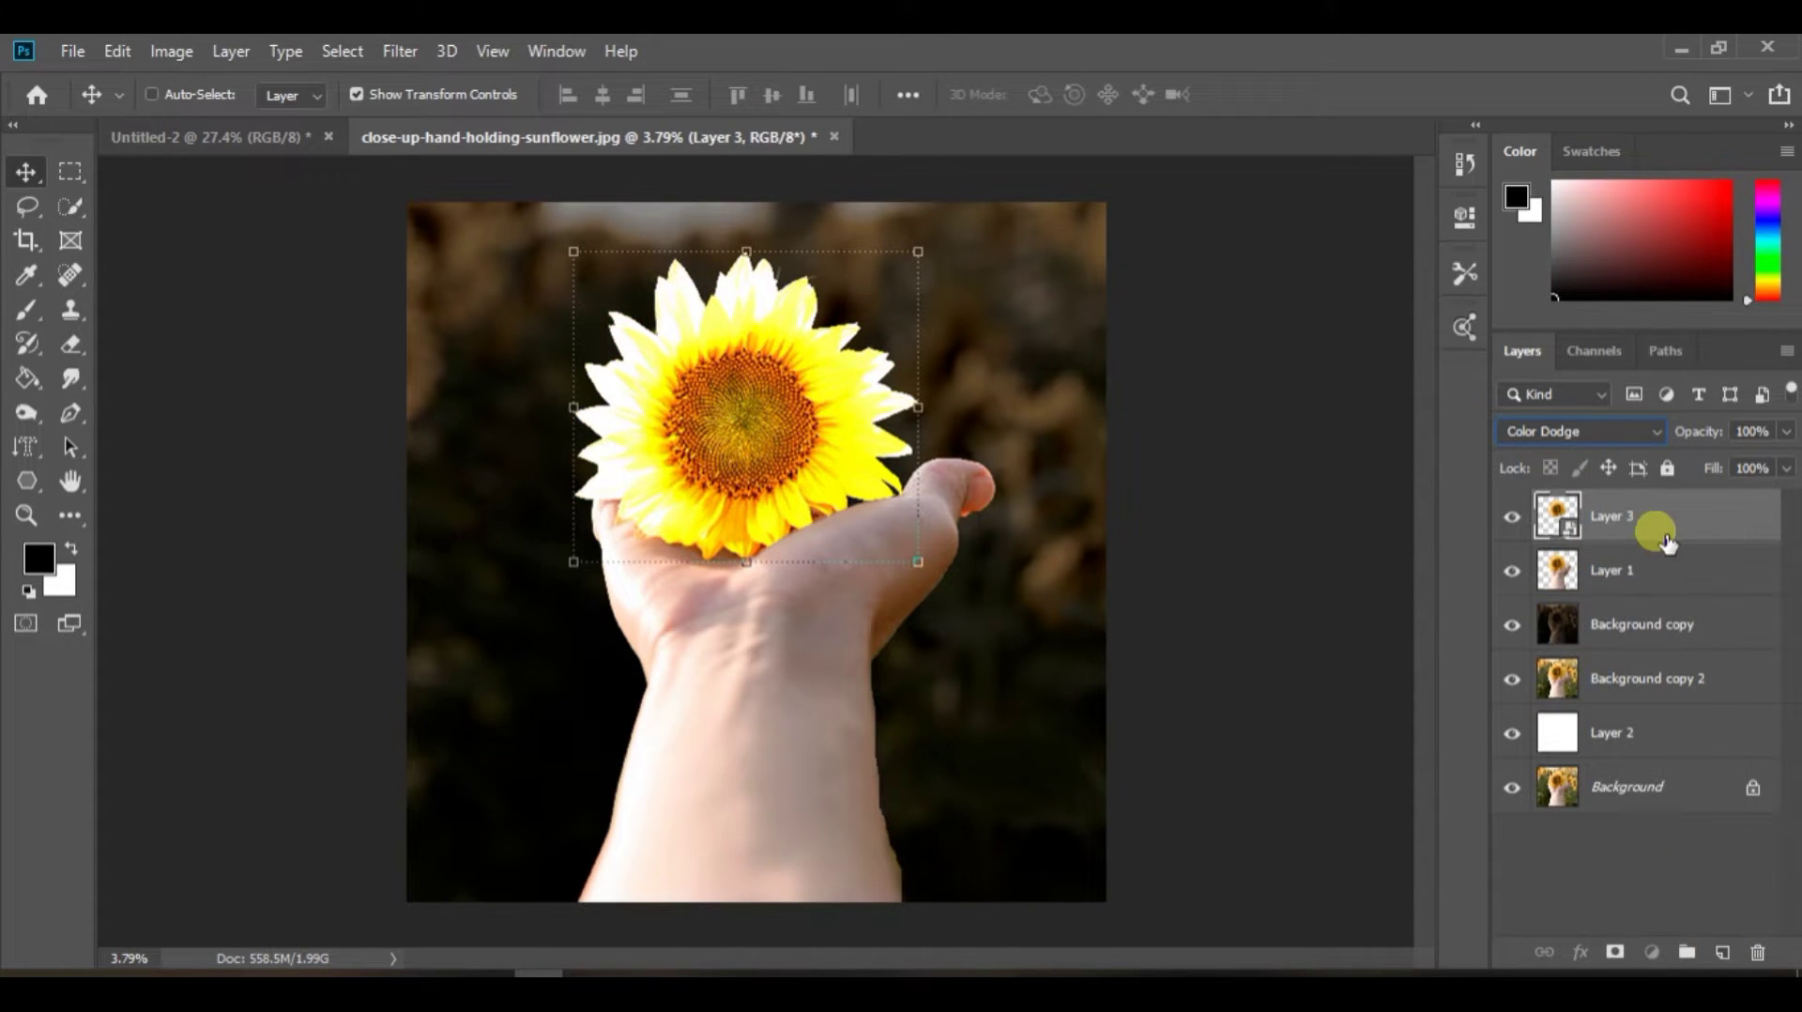
# Duplicate Layer 3 and apply a Gaussian Blur with a 19.4-pixel radius to the copy
pyautogui.moveTo(1680, 519); pyautogui.dragTo(1723, 950)
pyautogui.click(400, 51)
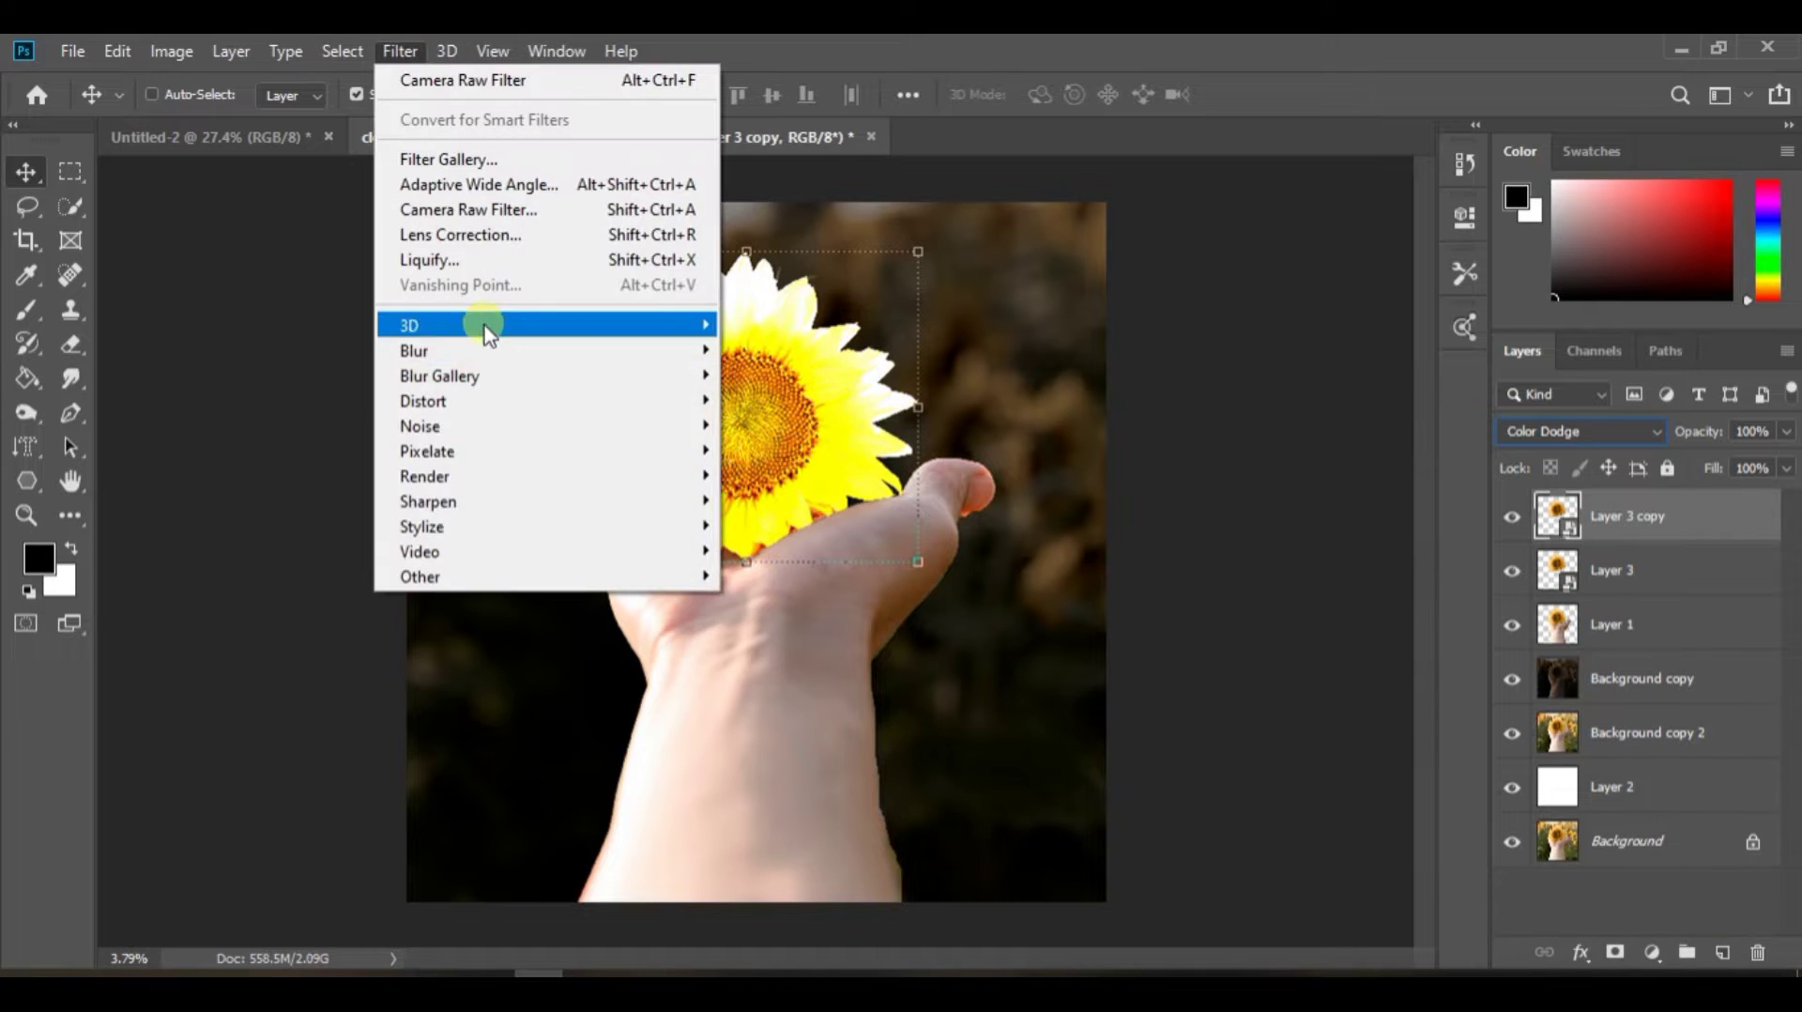
pyautogui.moveTo(563, 350)
pyautogui.click(793, 451)
pyautogui.write('10')
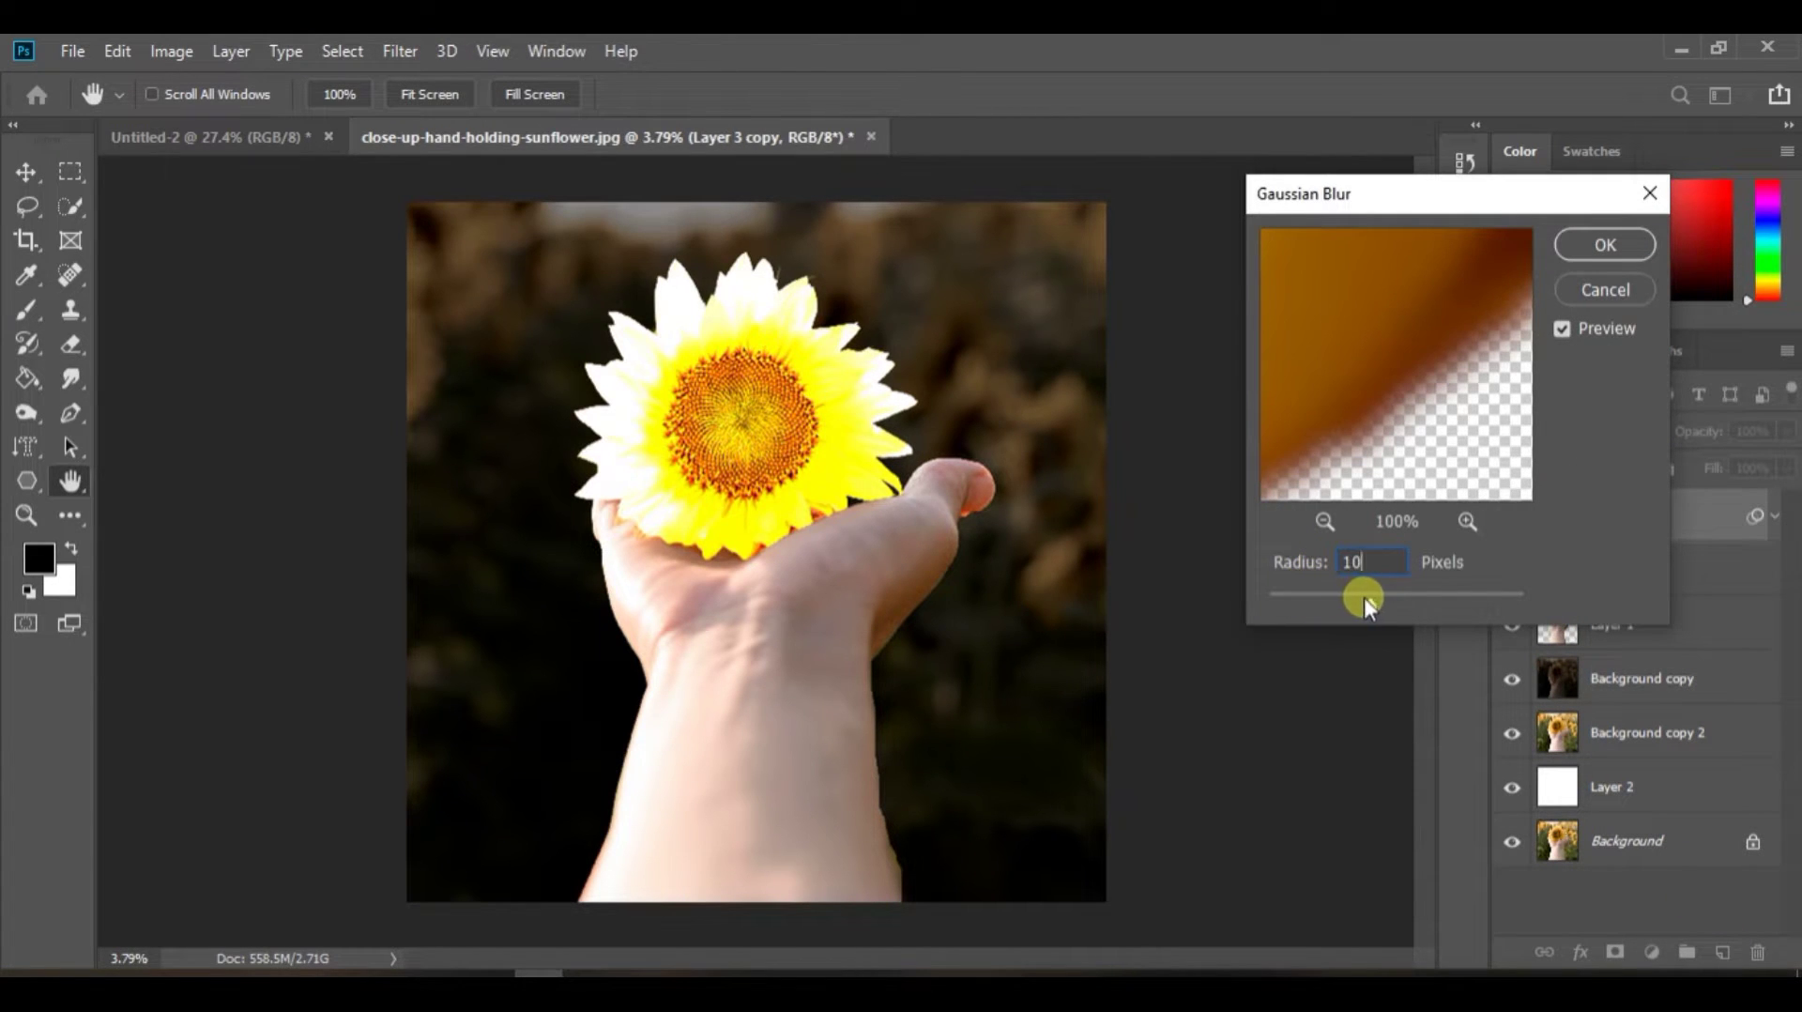
pyautogui.moveTo(1365, 599); pyautogui.dragTo(1380, 584)
pyautogui.click(1581, 249)
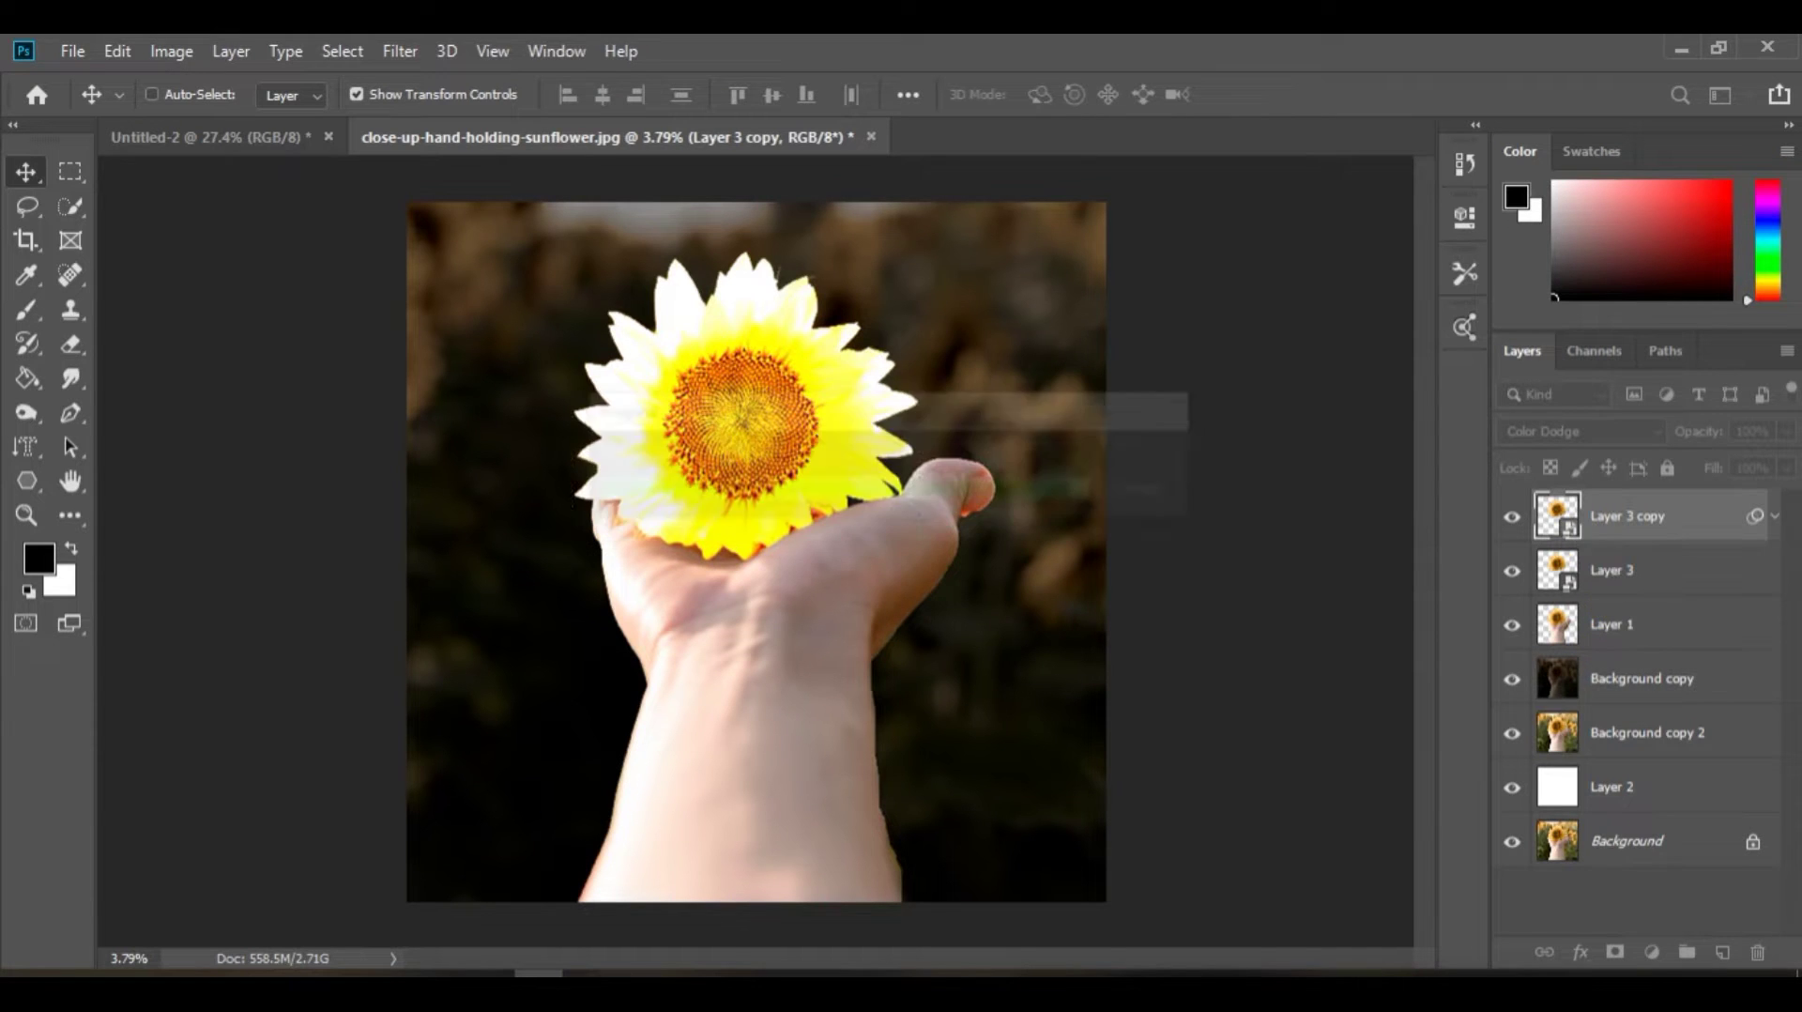
# Try a further duplicate of the blurred sunflower layer with its Gaussian Blur radius set to 42.9 pixels
pyautogui.moveTo(1699, 507); pyautogui.dragTo(1719, 964)
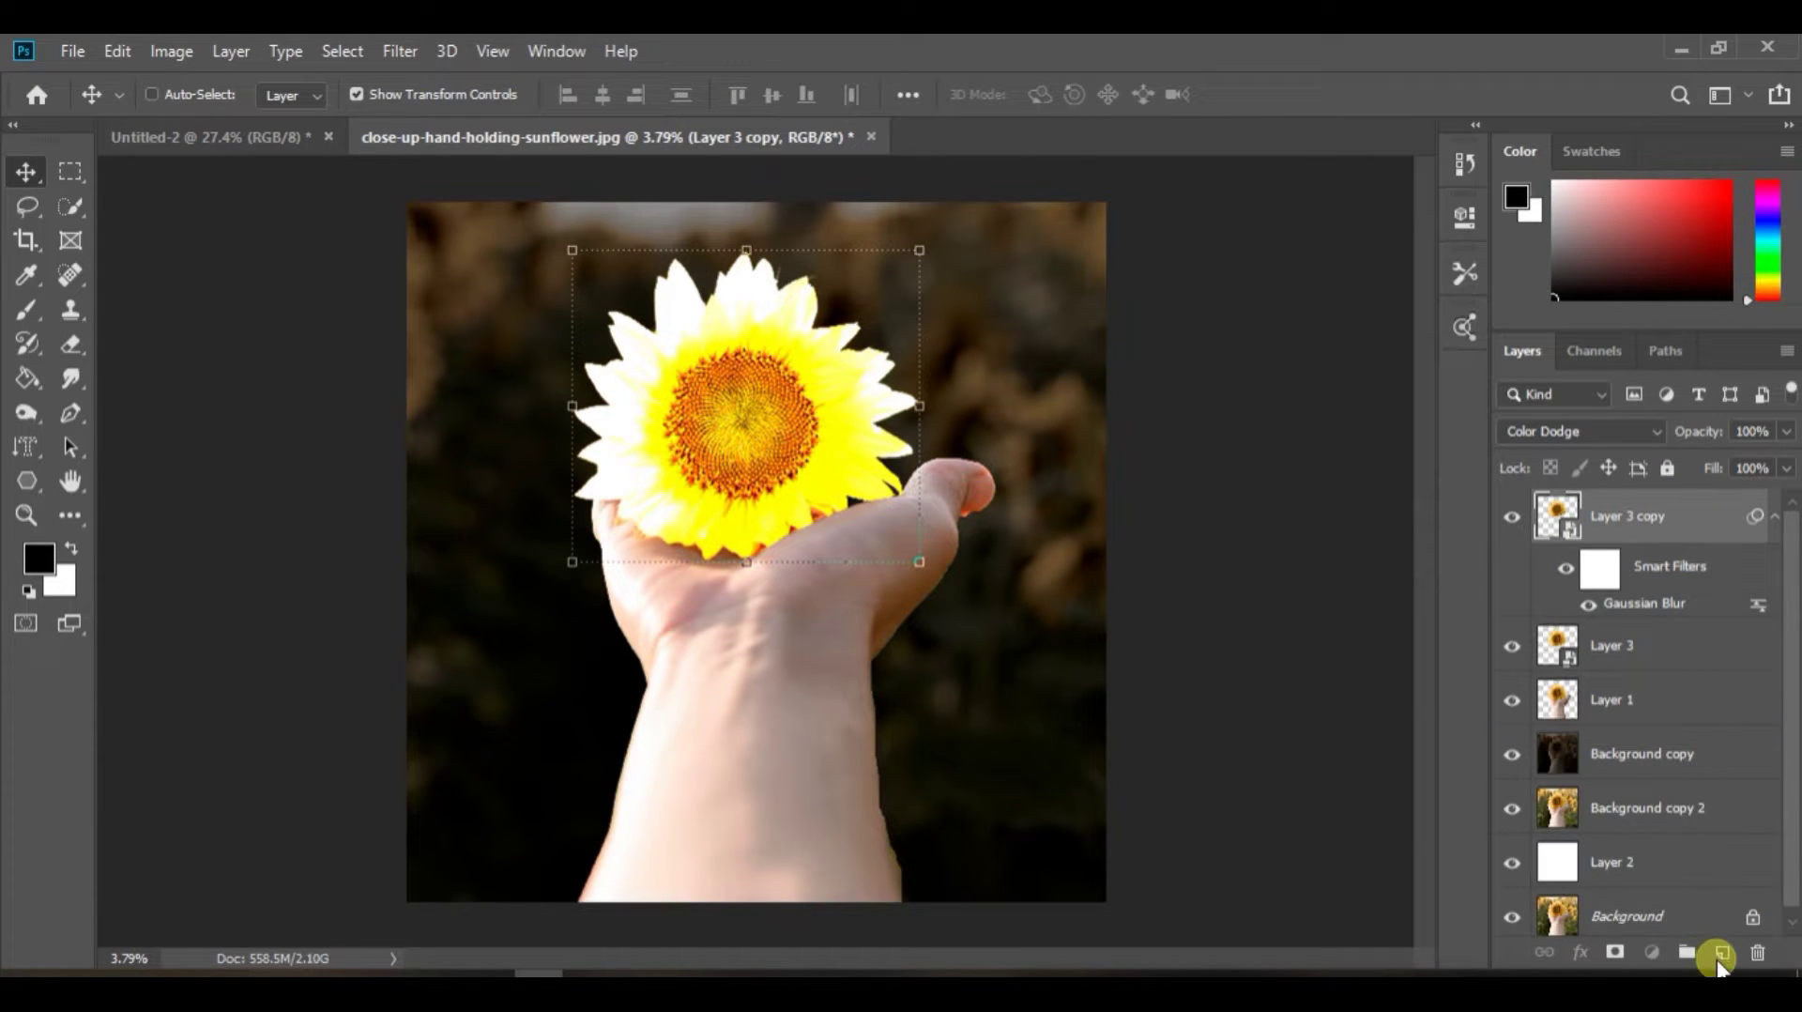
pyautogui.moveTo(1677, 517); pyautogui.dragTo(1726, 953)
pyautogui.doubleClick(1670, 603)
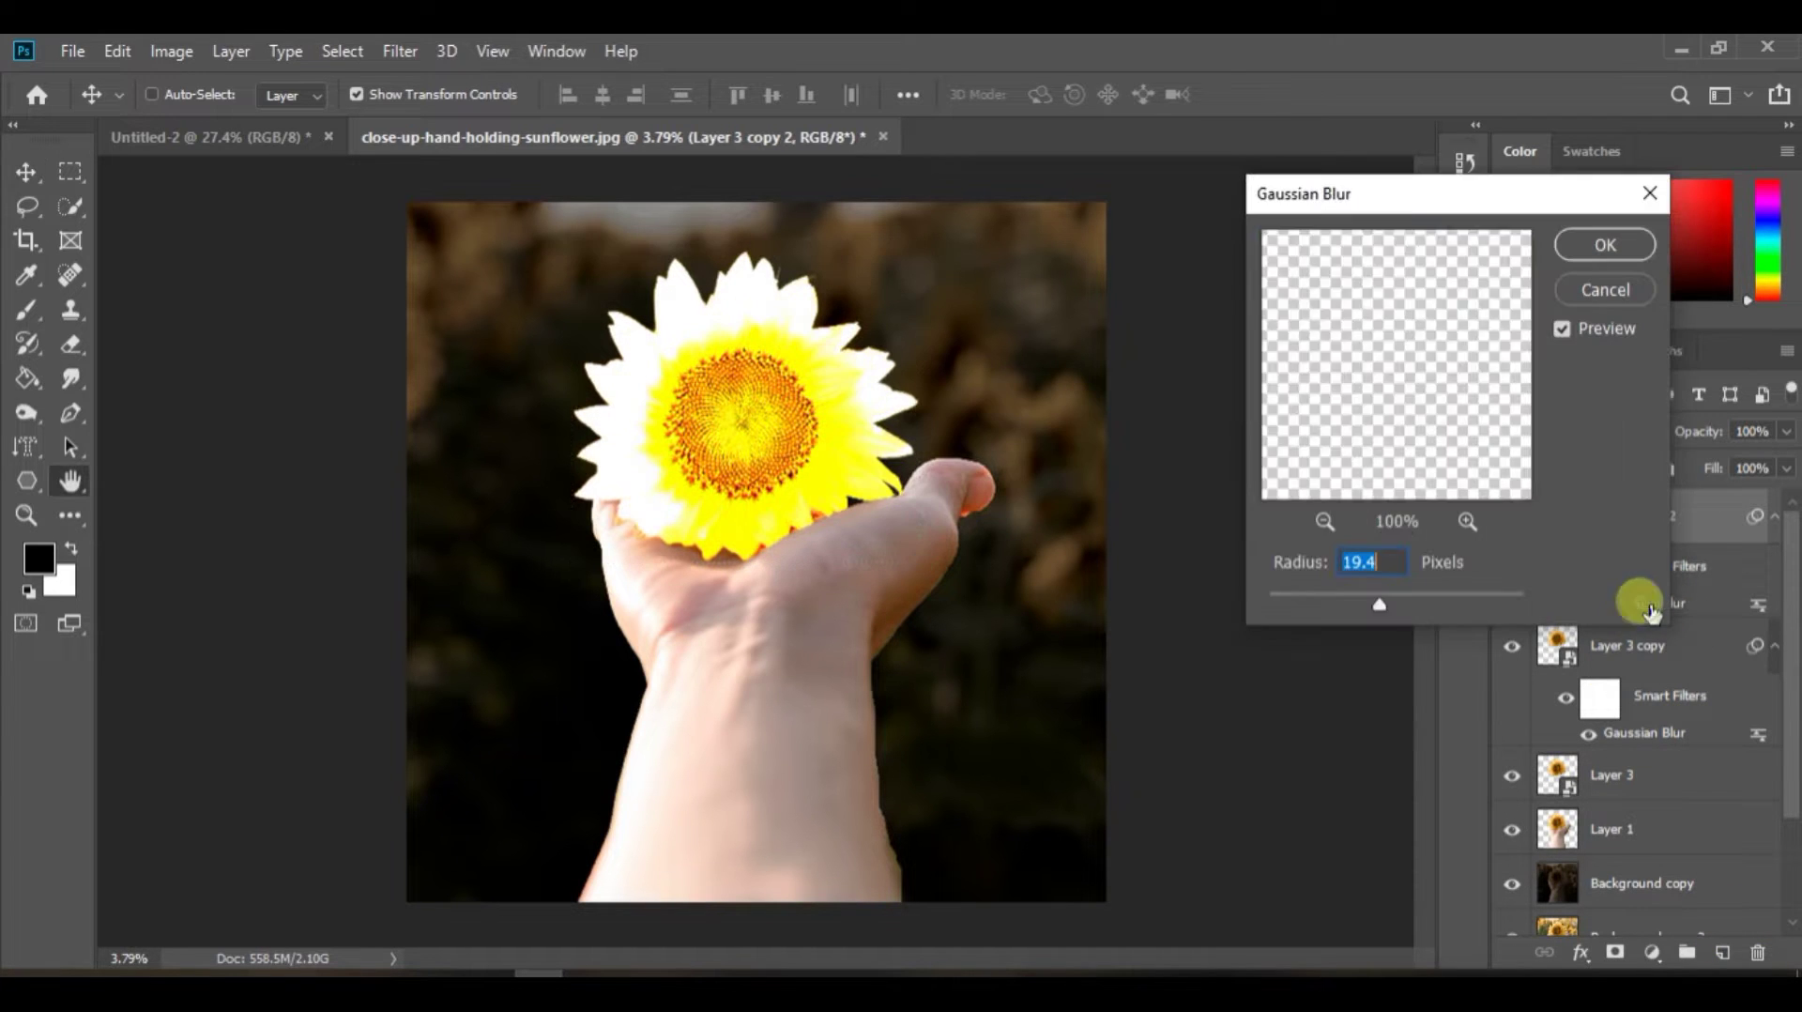
pyautogui.moveTo(1387, 605); pyautogui.dragTo(1405, 609)
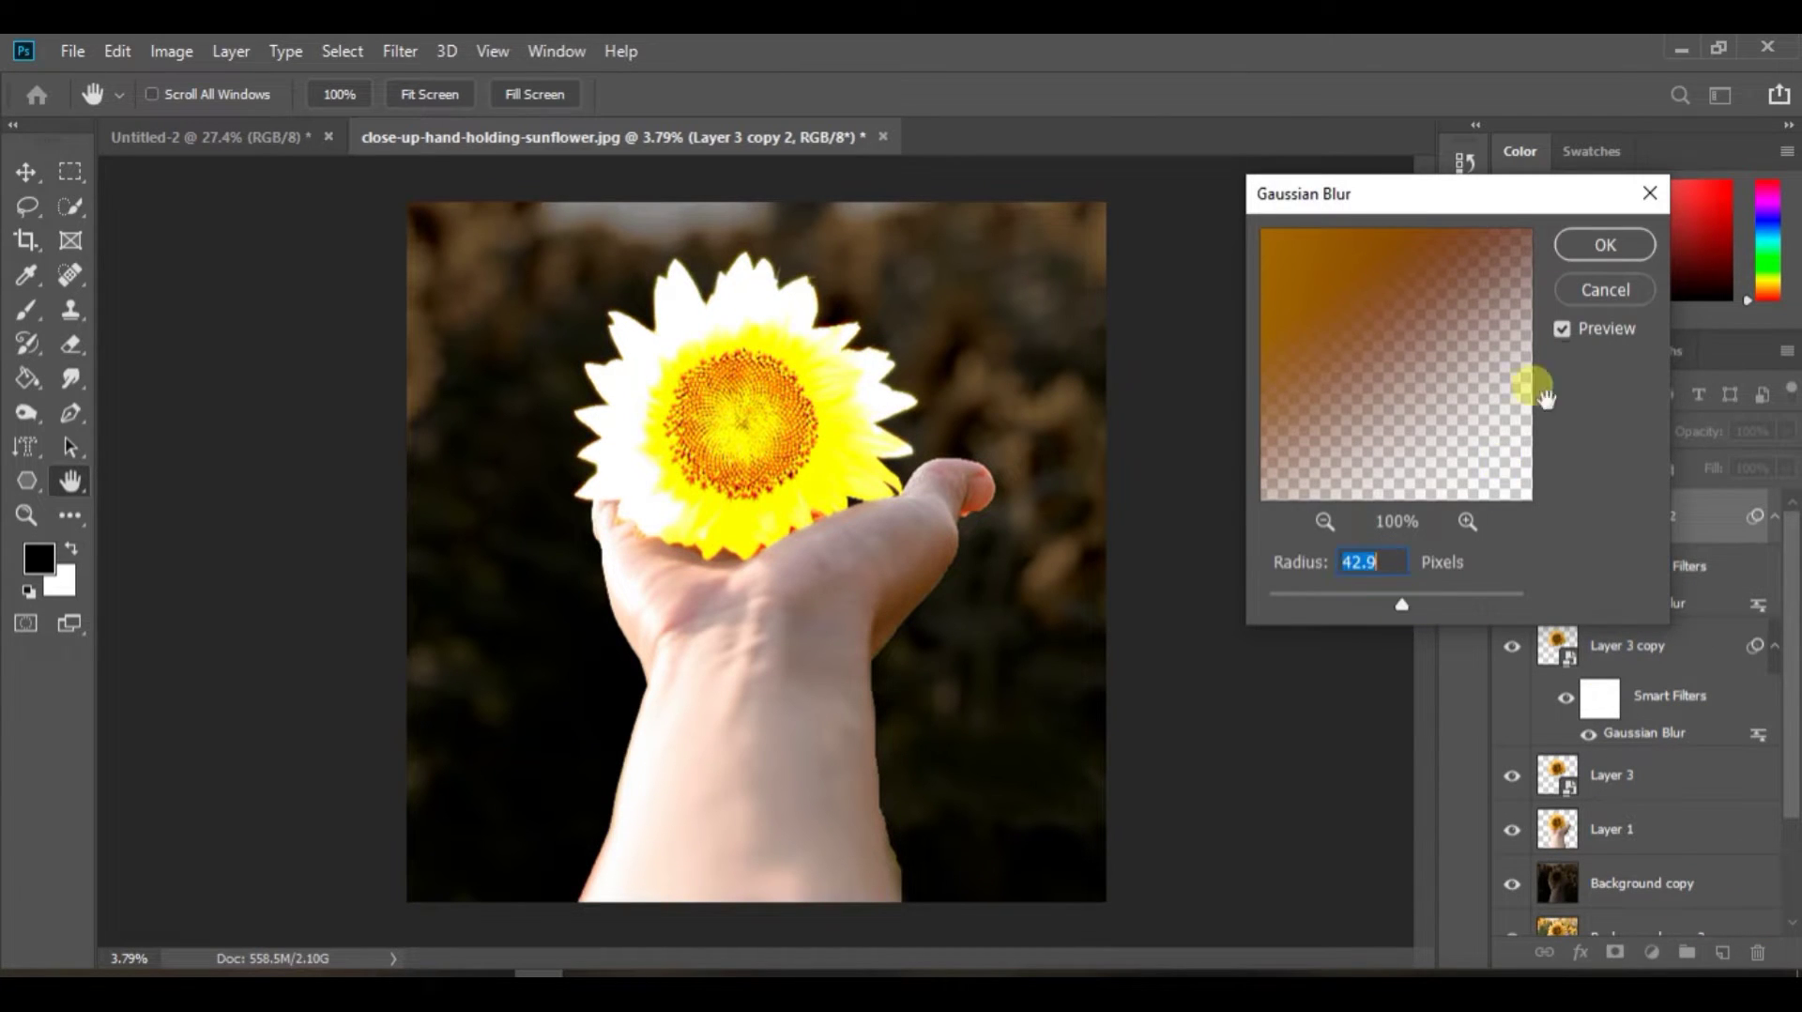
pyautogui.press('Return')
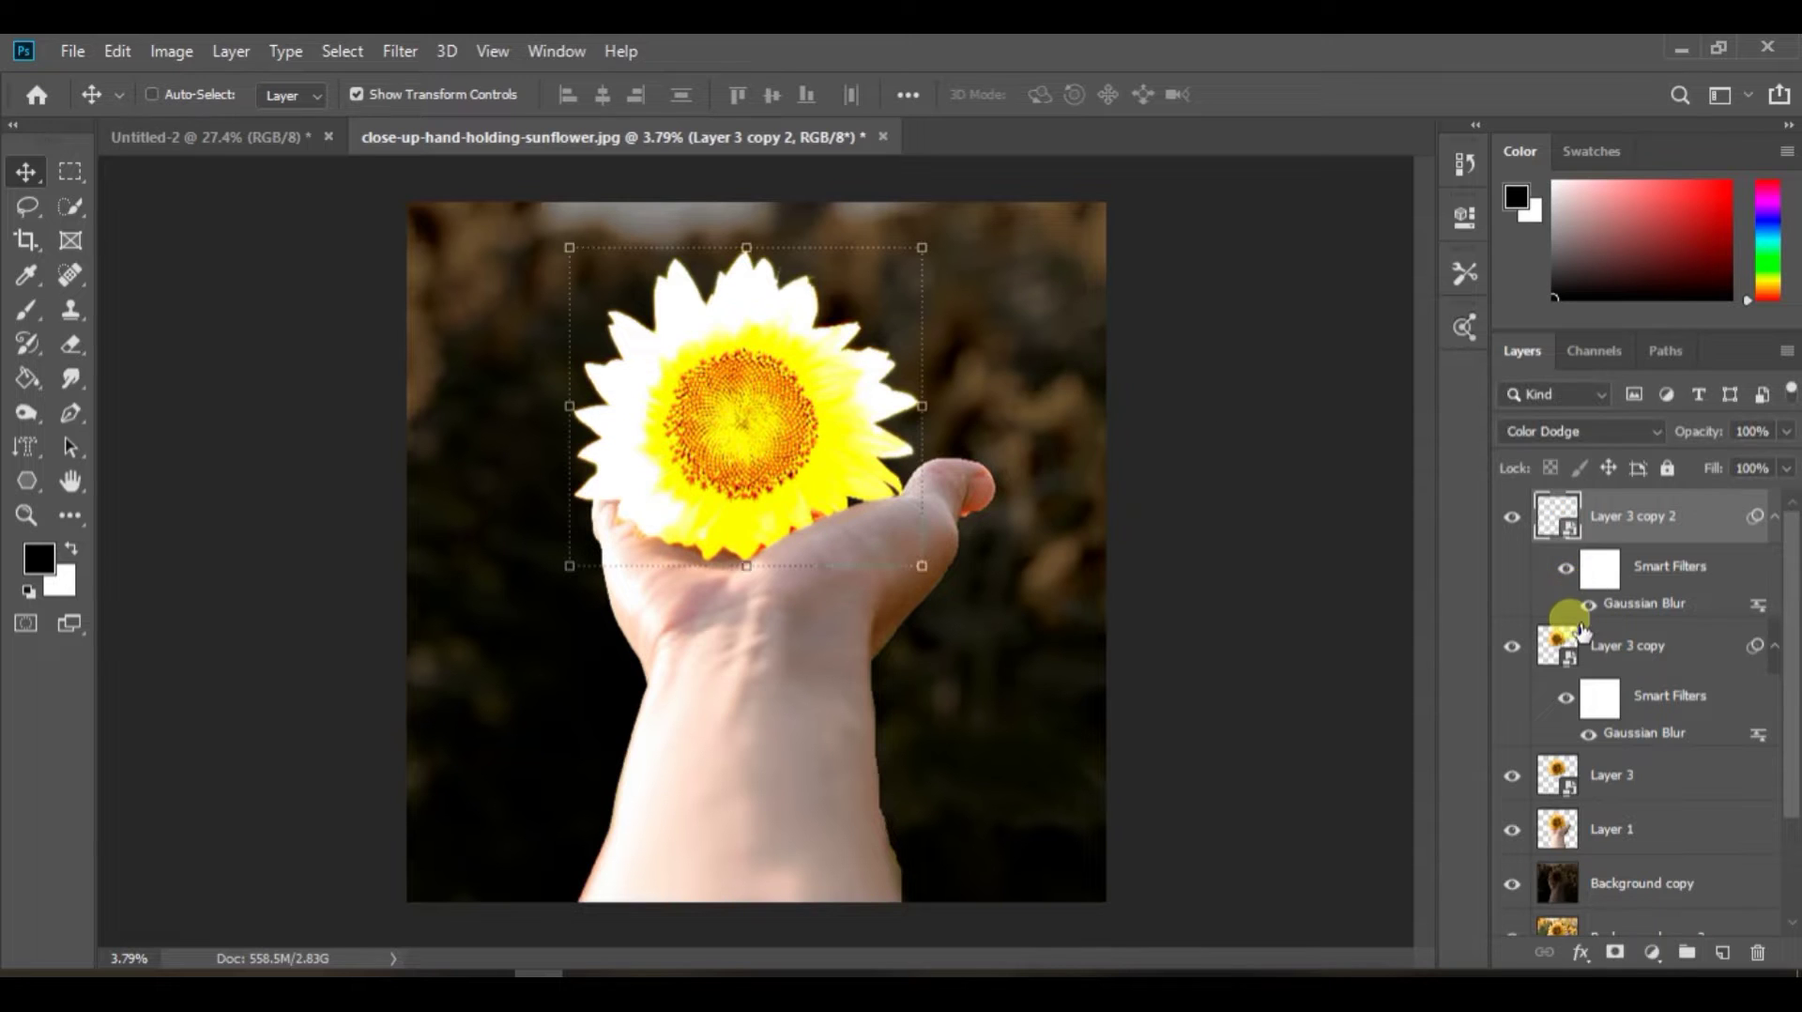
# Replace Layer 3 copy 2 with a new duplicate of the blurred sunflower and set its Gaussian Blur radius to 40.1 pixels
pyautogui.moveTo(1709, 515); pyautogui.dragTo(1723, 952)
pyautogui.scroll(1, 1670, 564)
pyautogui.moveTo(1730, 525); pyautogui.dragTo(1723, 954)
pyautogui.moveTo(1652, 518); pyautogui.dragTo(1650, 641)
pyautogui.doubleClick(1647, 601)
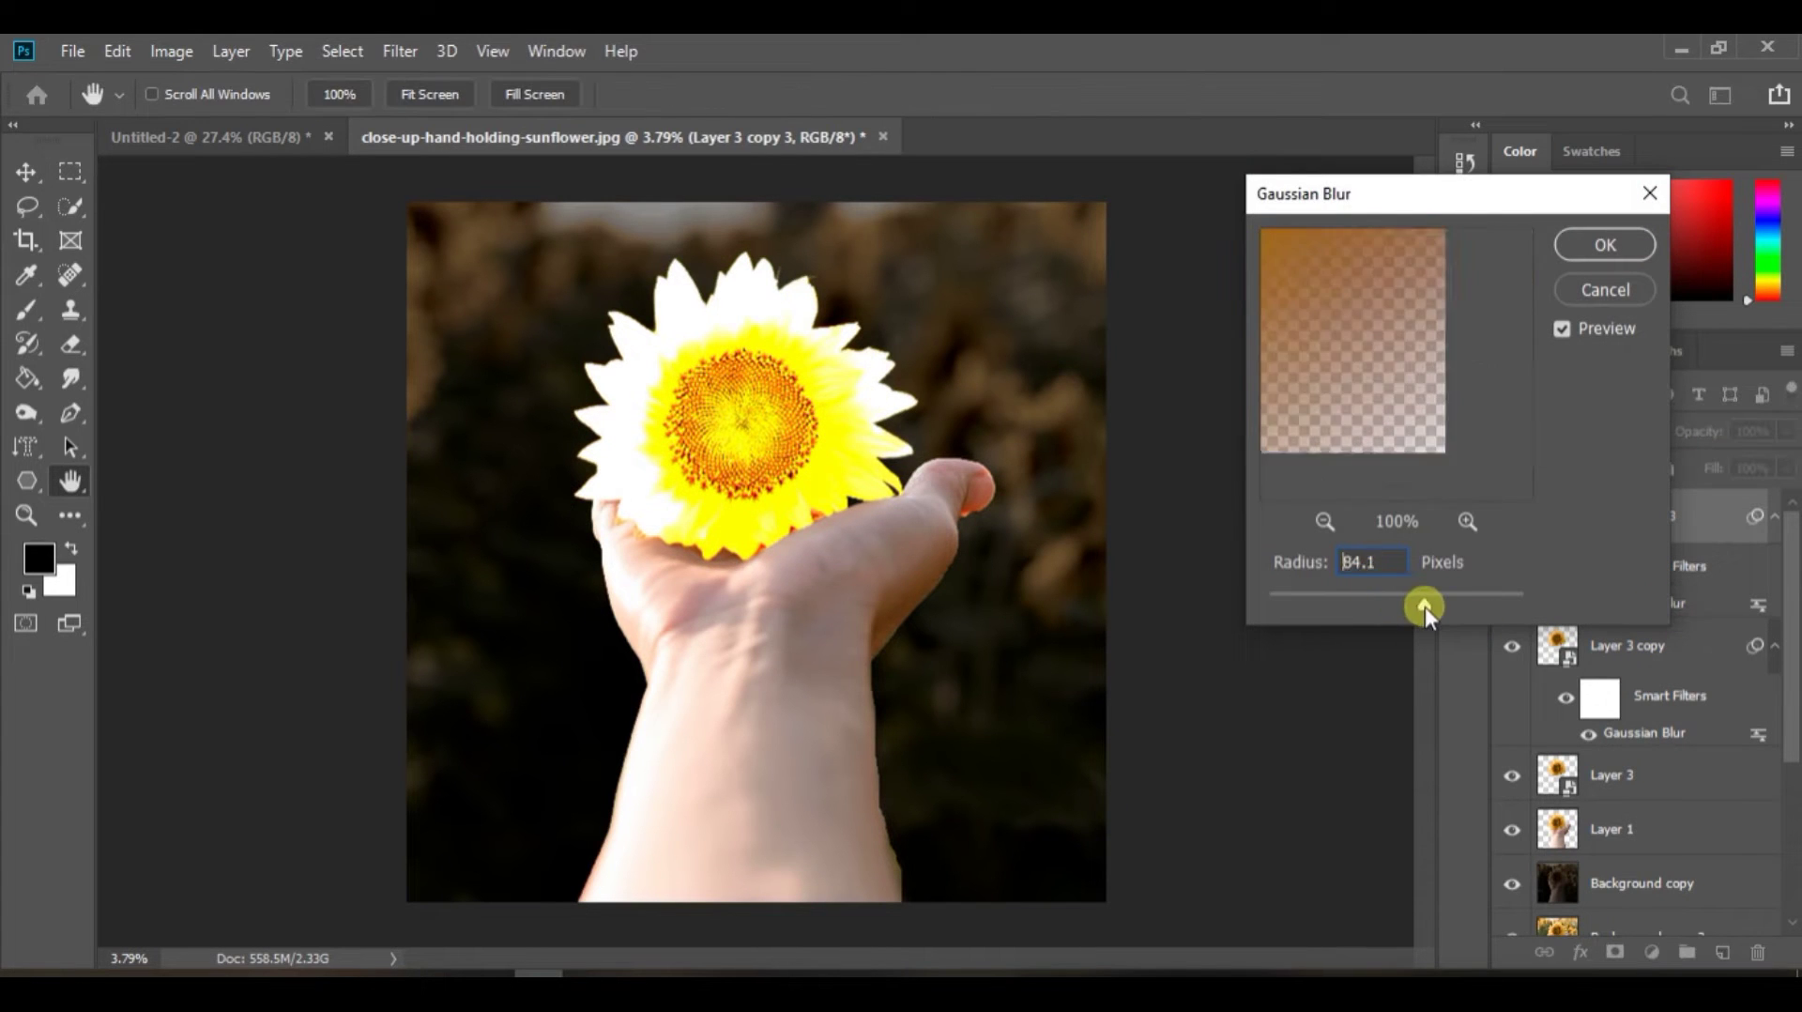
pyautogui.moveTo(1425, 606); pyautogui.dragTo(1400, 607)
pyautogui.click(1588, 255)
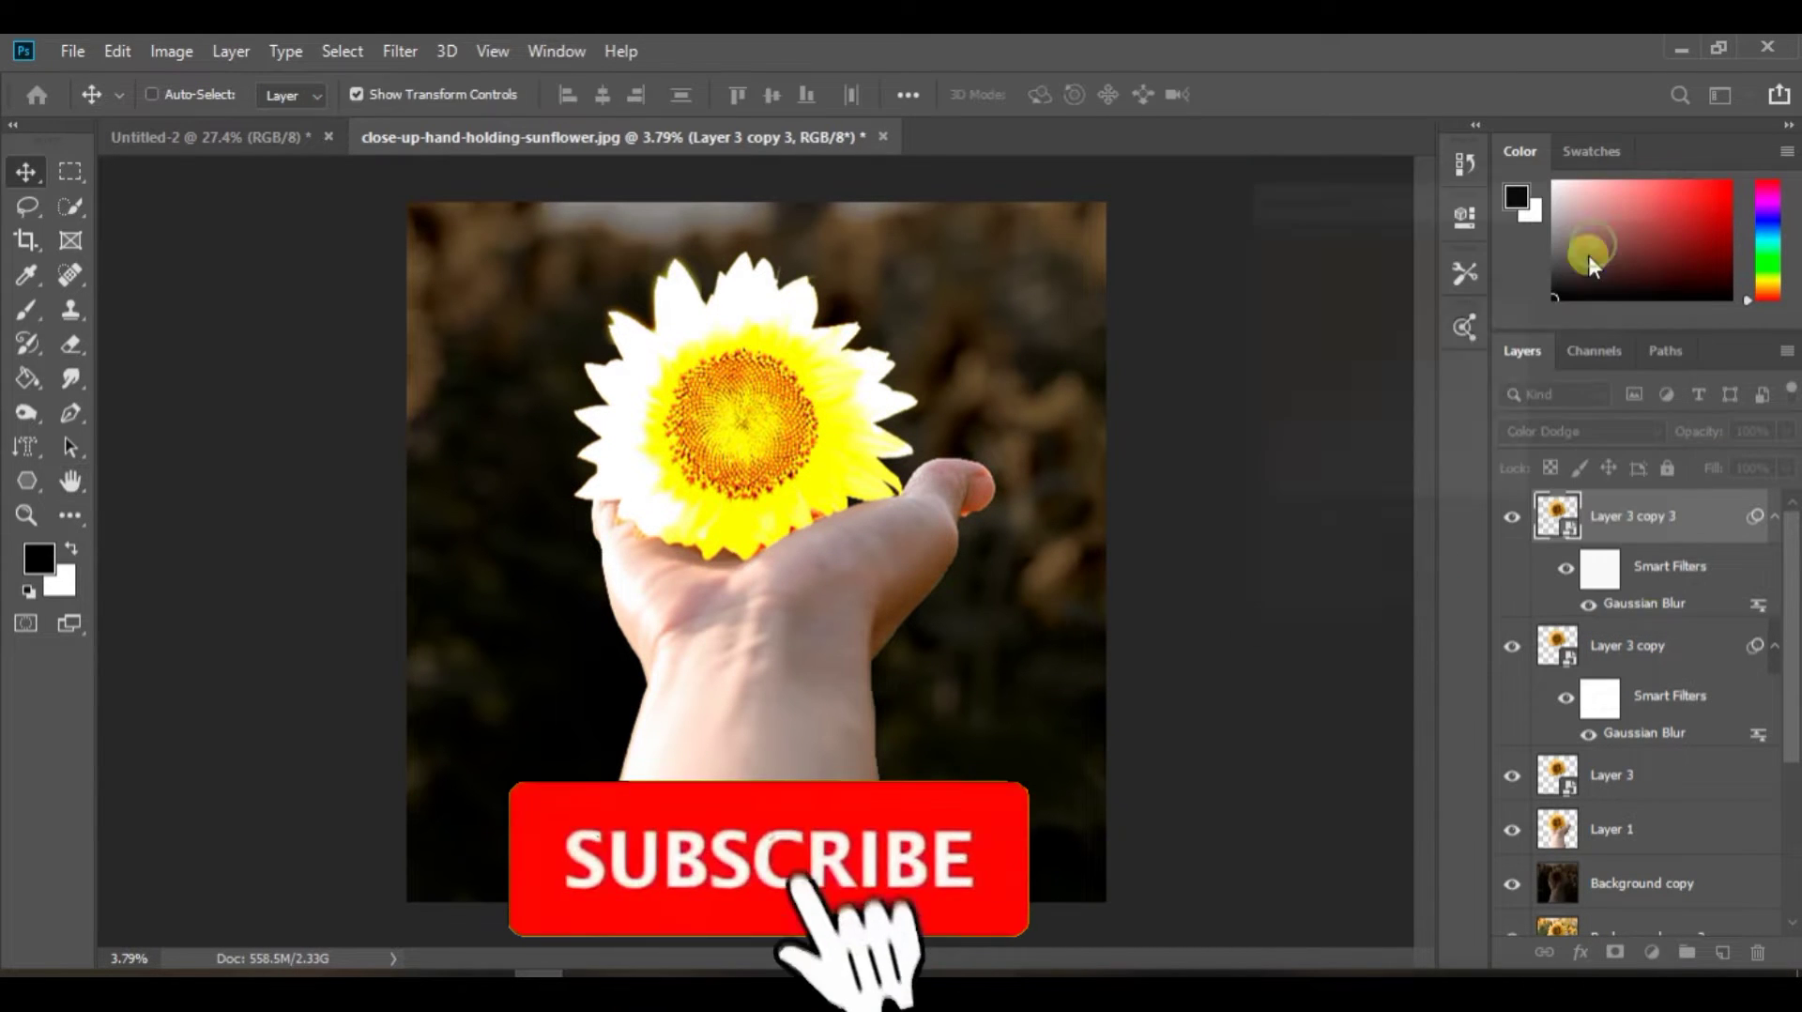
# Duplicate Layer 3 copy 3 and increase the new copy's Gaussian Blur radius
pyautogui.moveTo(1705, 517); pyautogui.dragTo(1733, 954)
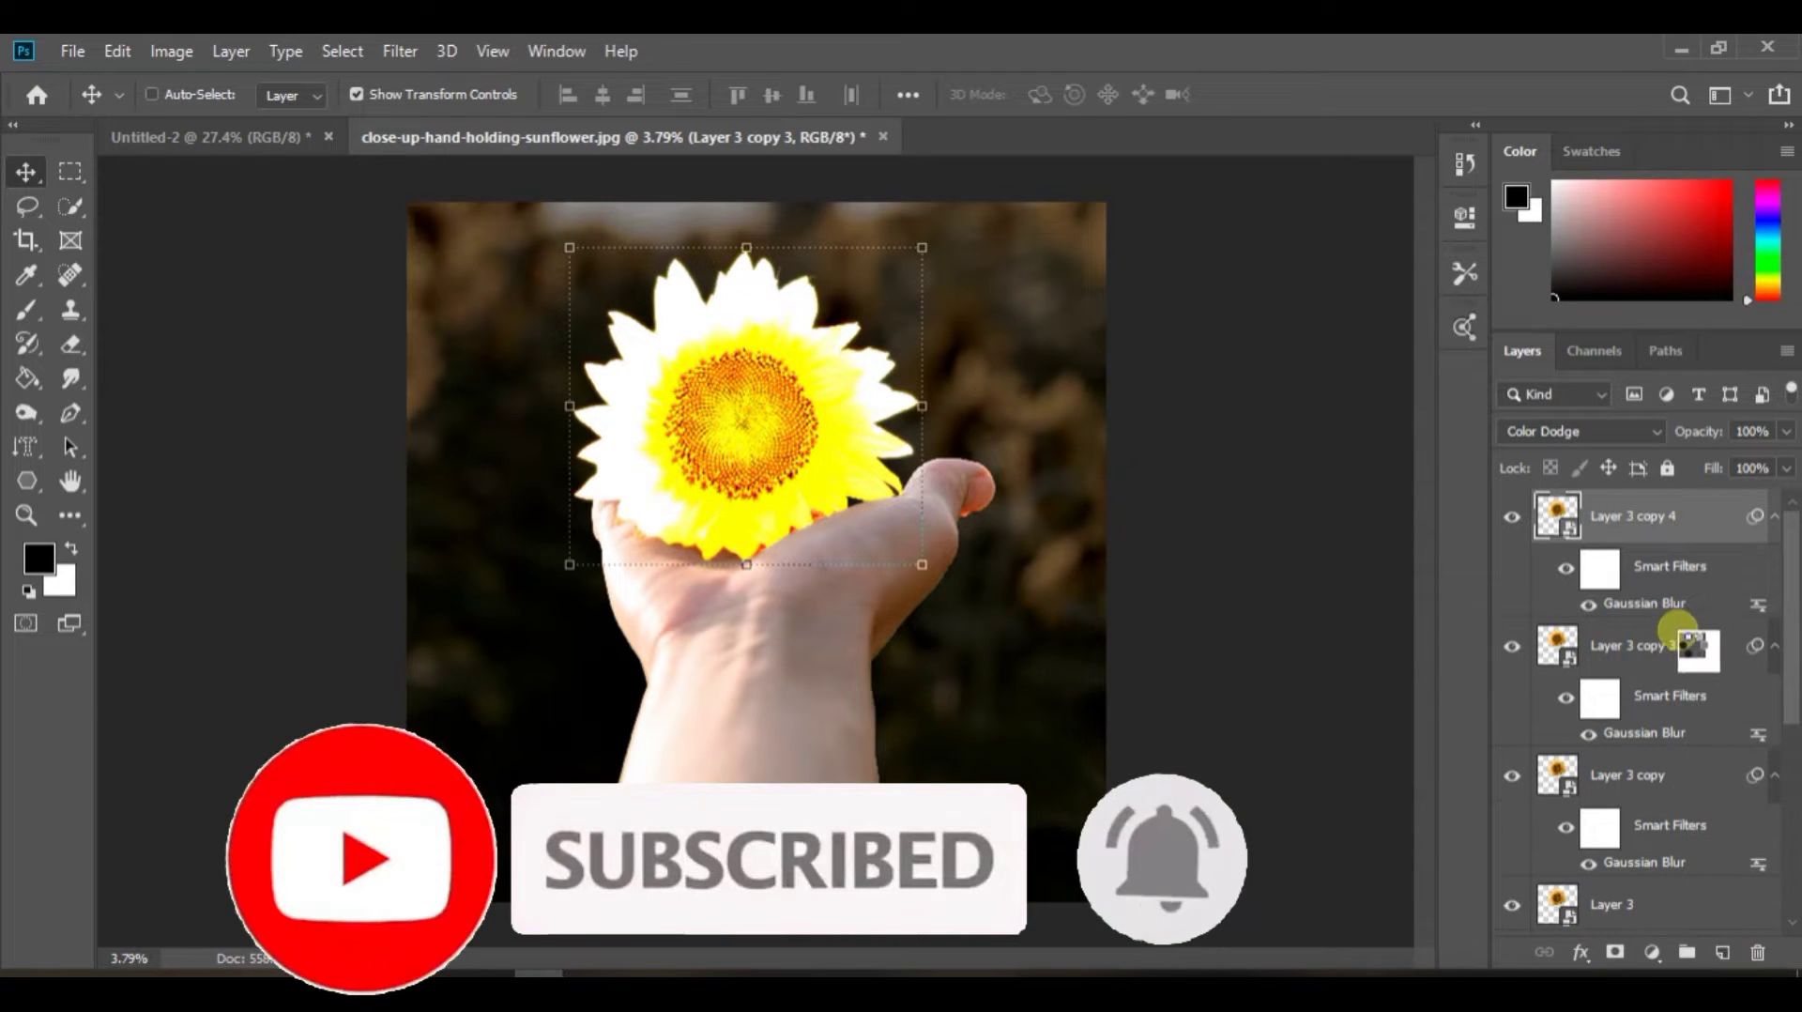
pyautogui.doubleClick(1634, 602)
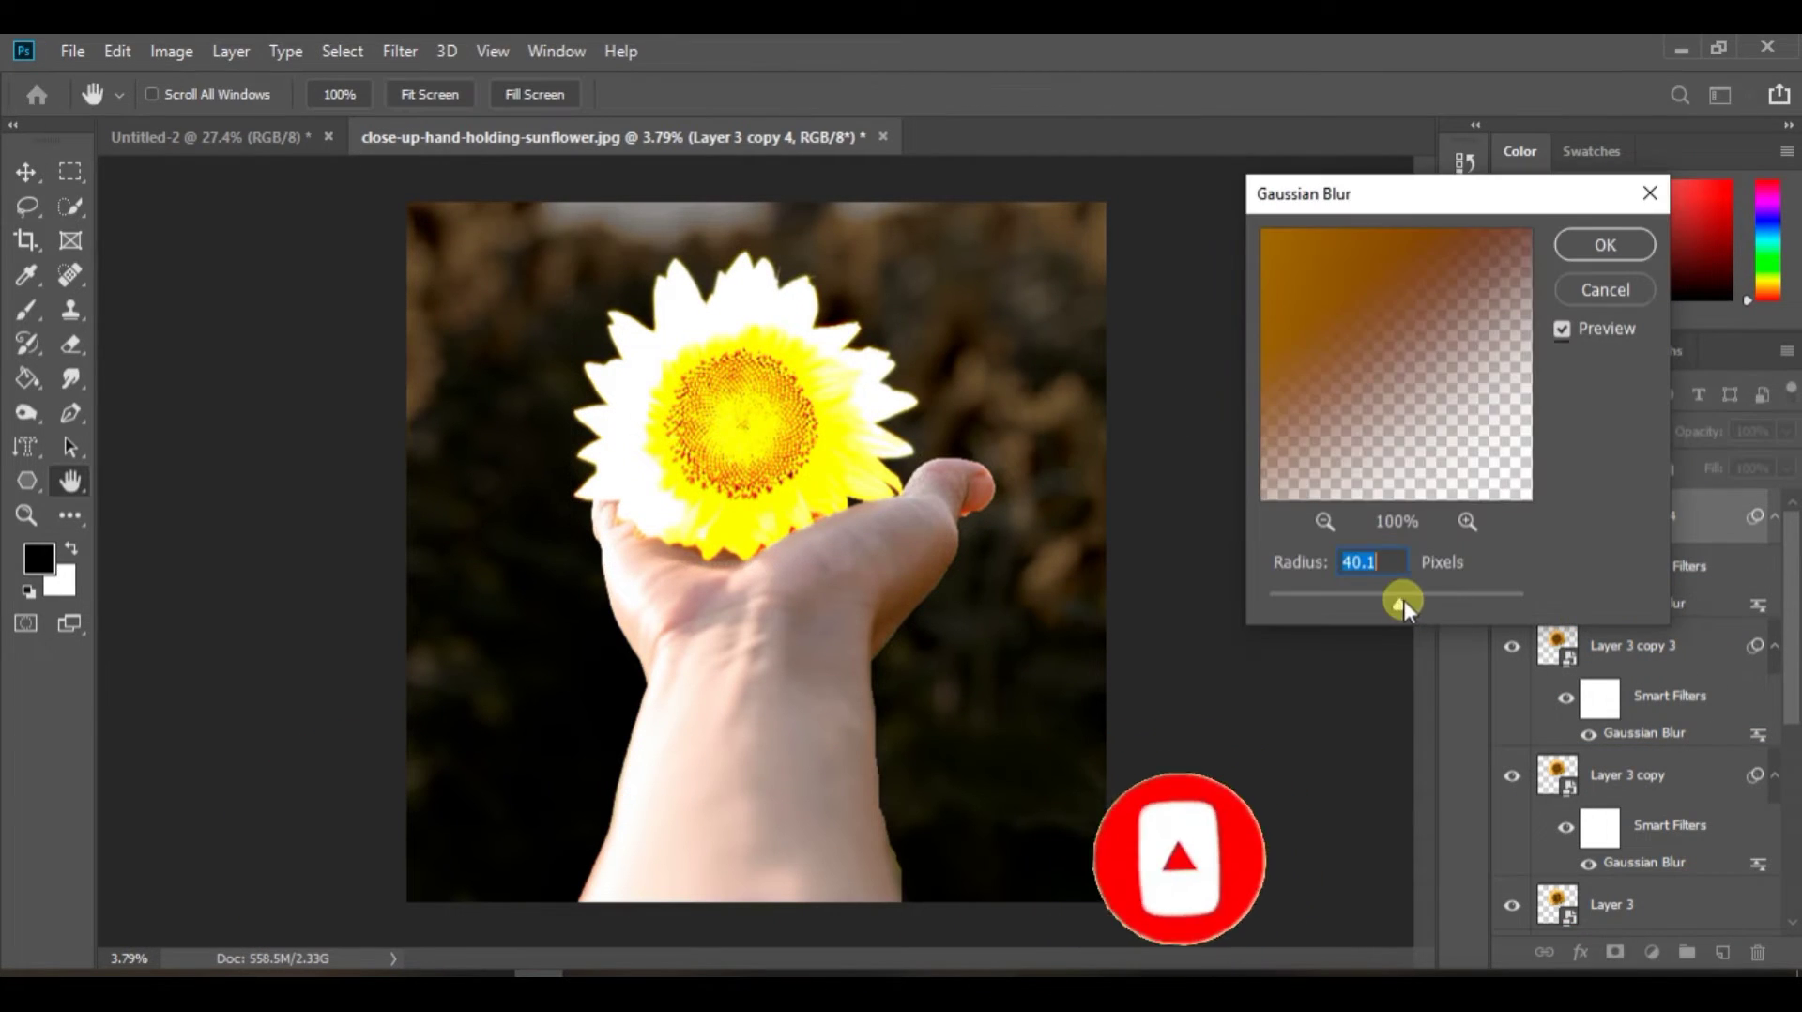
pyautogui.moveTo(1404, 600); pyautogui.dragTo(1428, 602)
pyautogui.click(1610, 243)
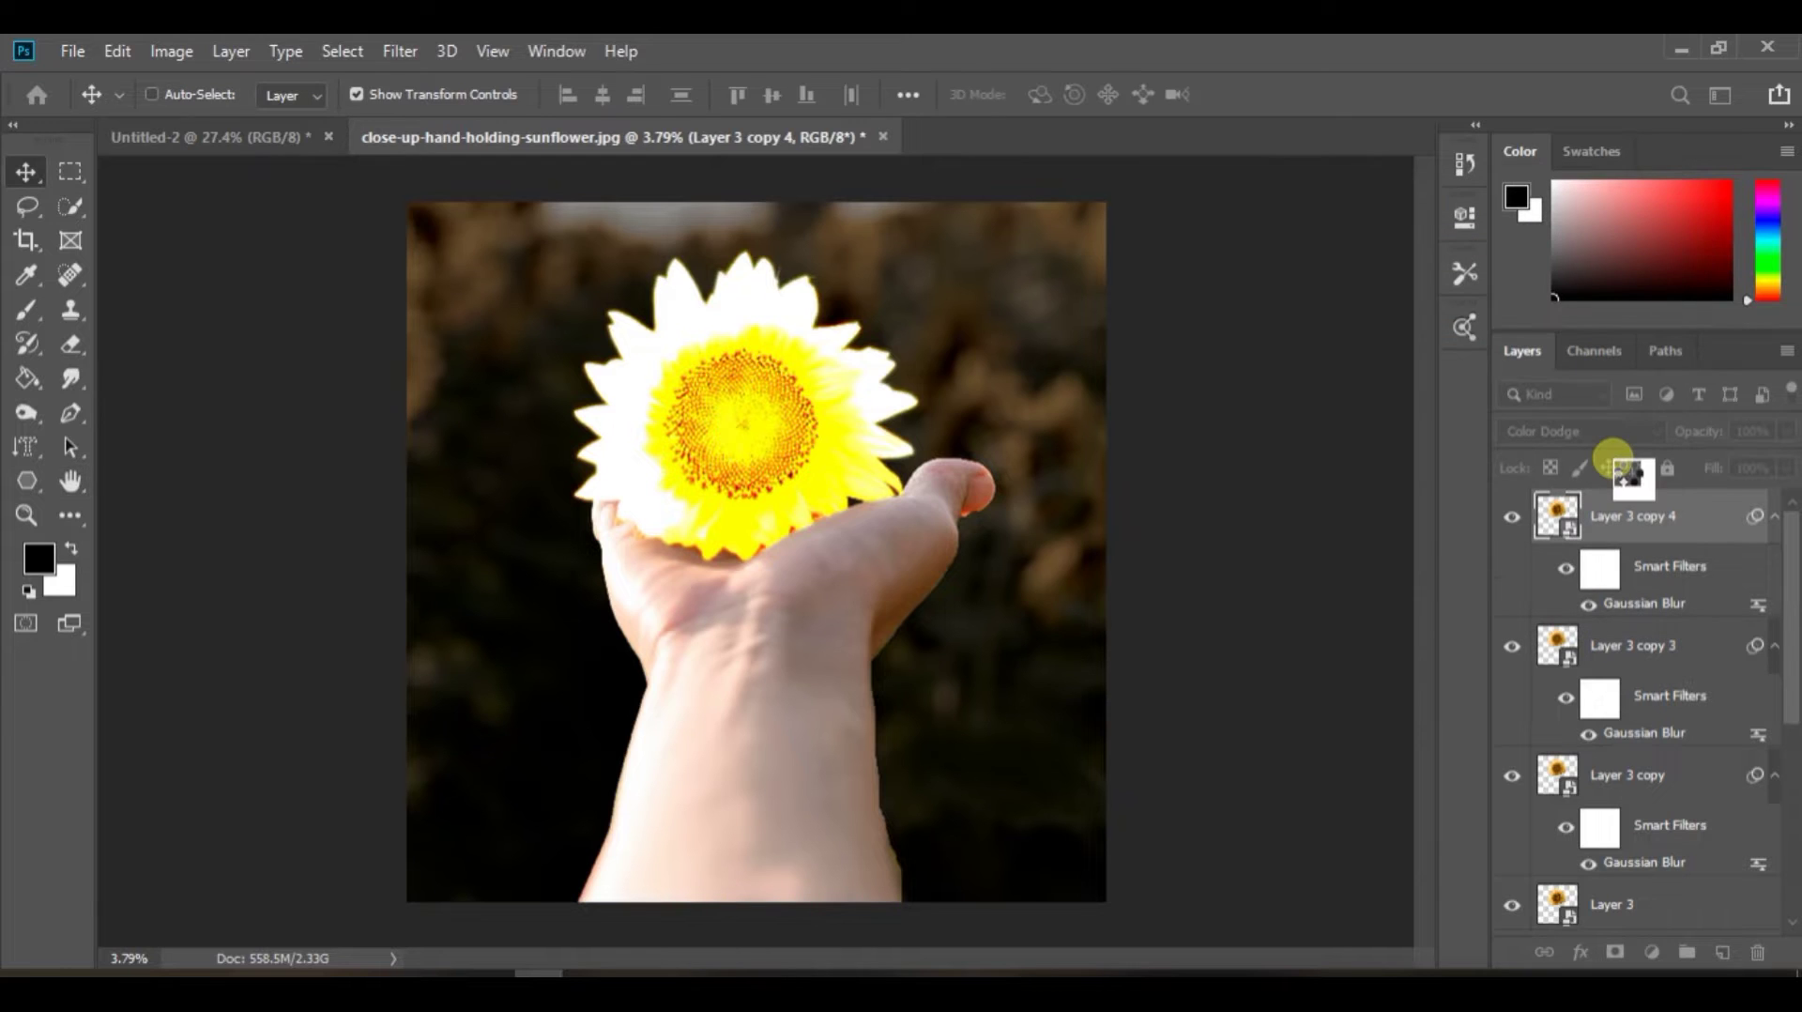
# Duplicate Layer 3 copy 4 and give the new copy a still larger Gaussian Blur radius
pyautogui.moveTo(1680, 515); pyautogui.dragTo(1702, 878)
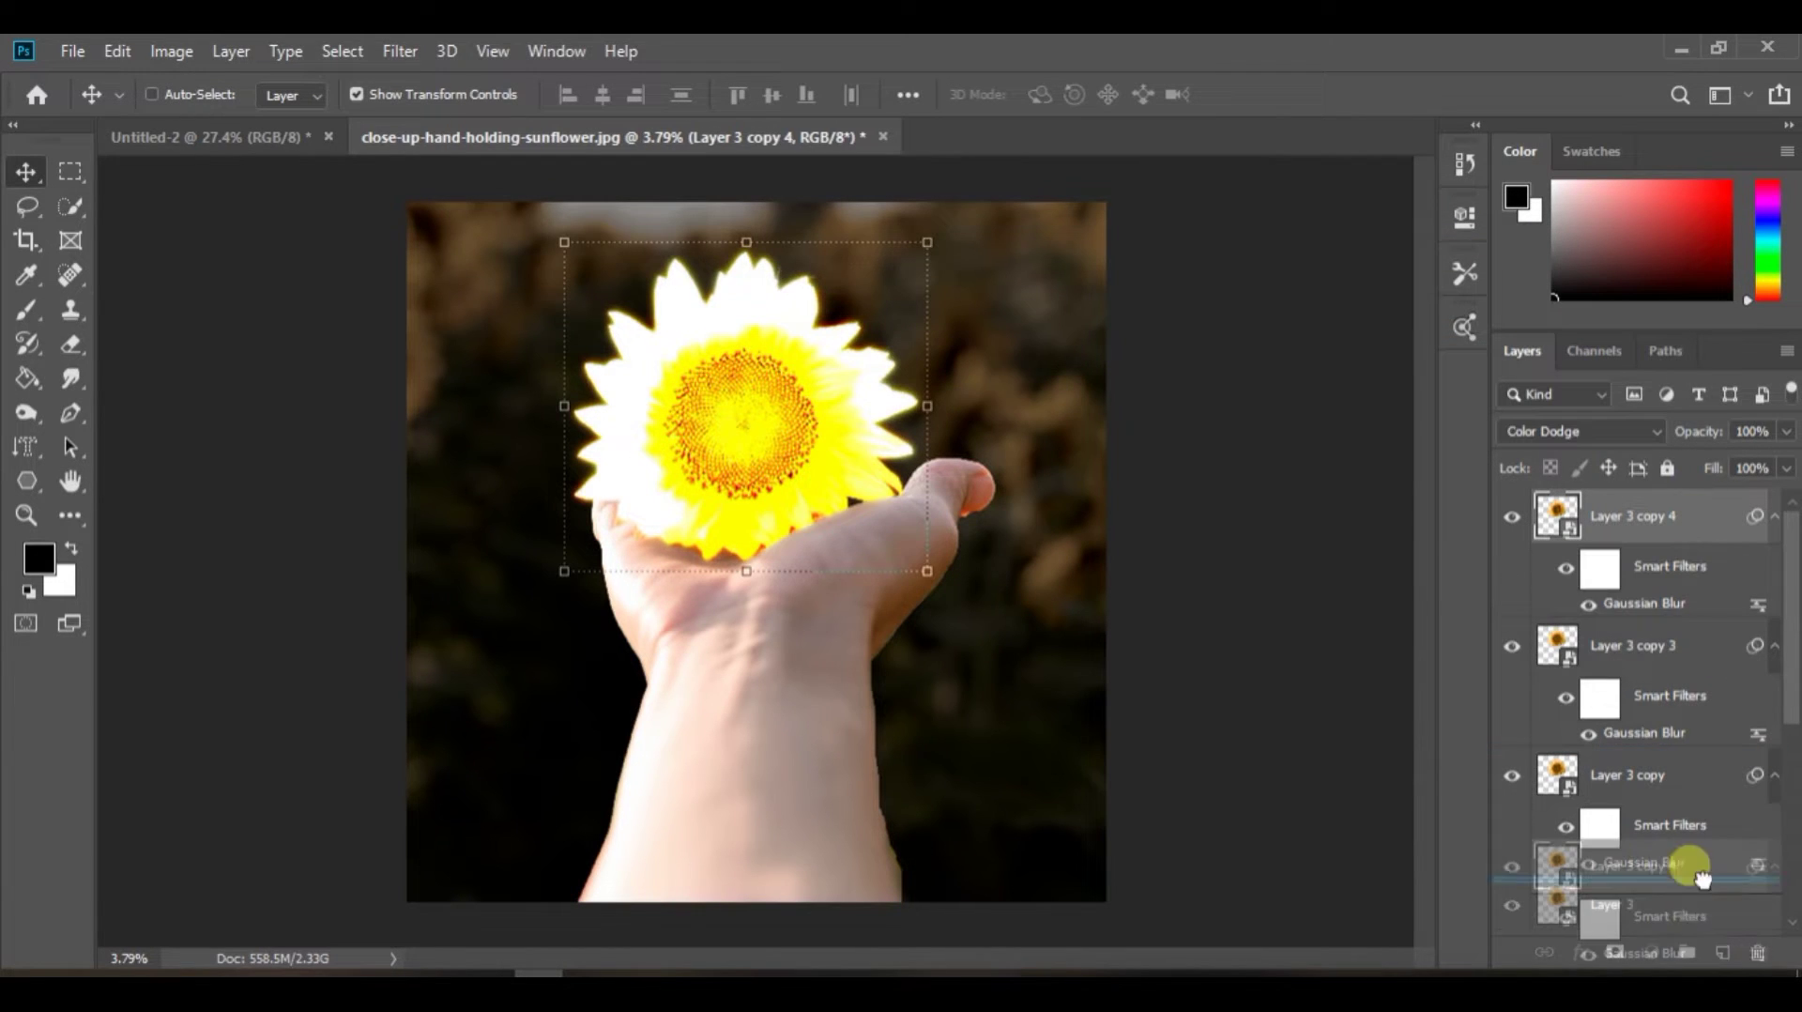
pyautogui.moveTo(1732, 959); pyautogui.dragTo(1730, 957)
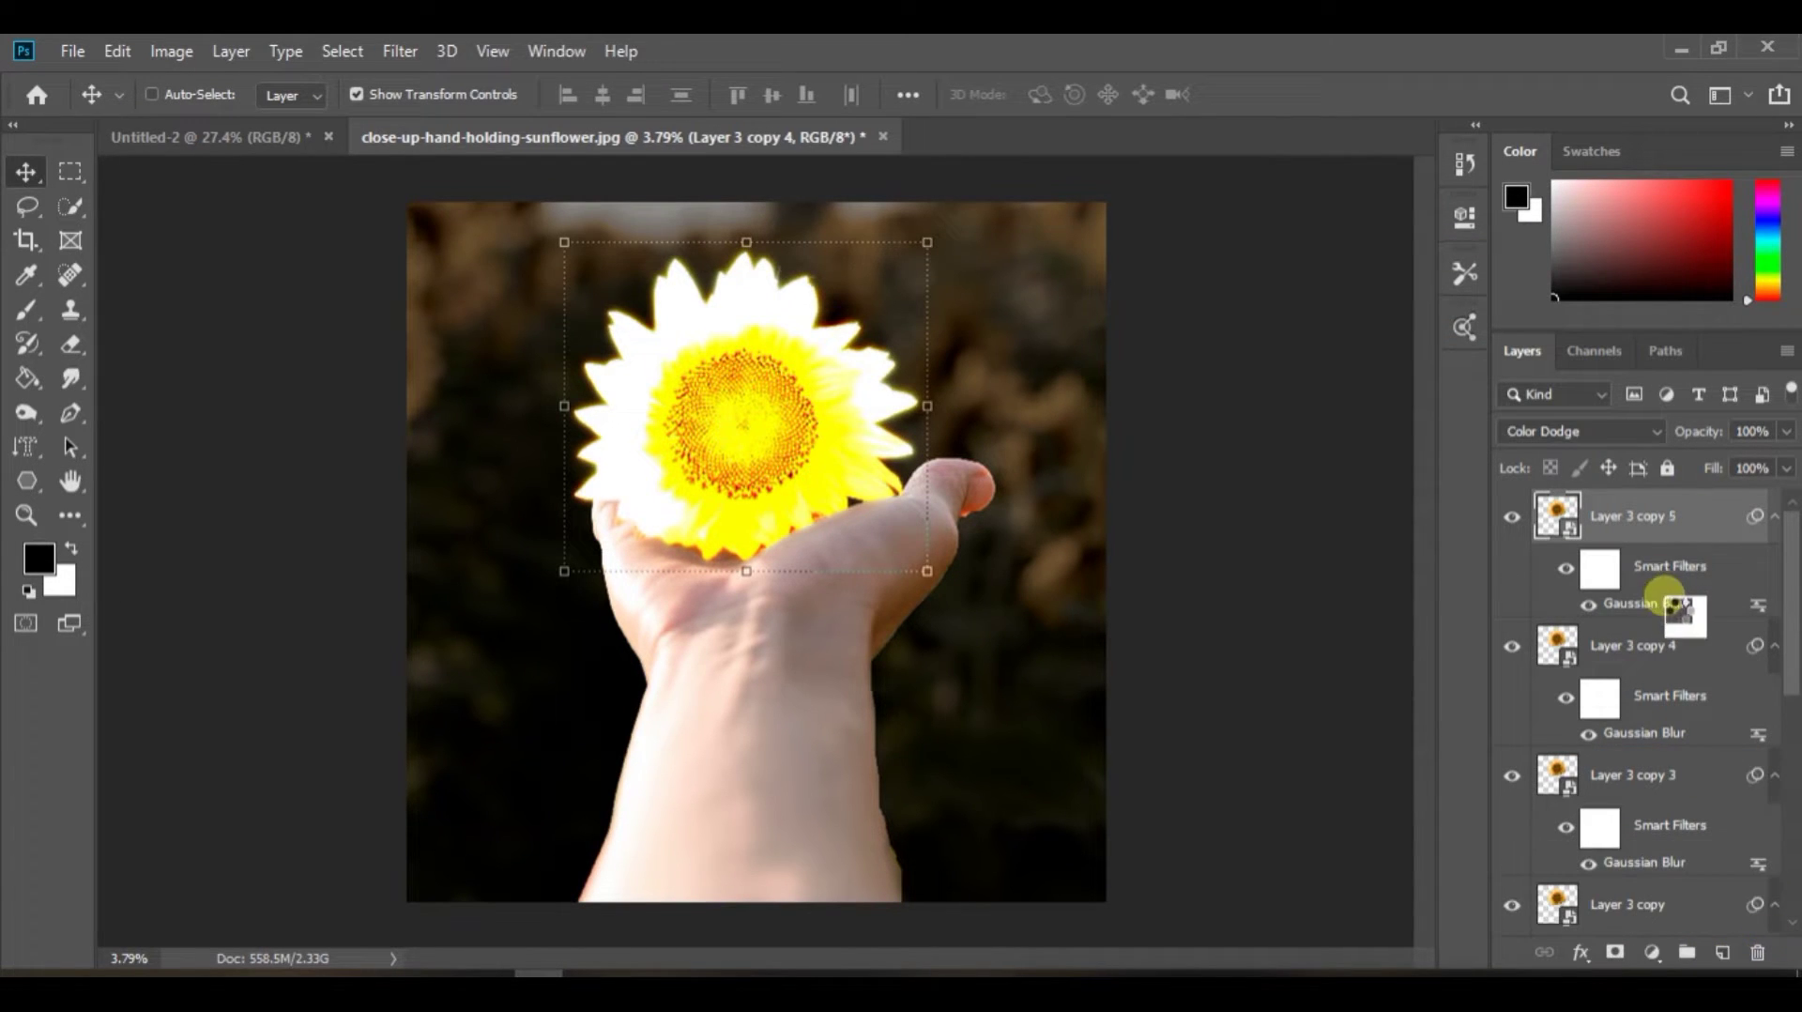
pyautogui.doubleClick(1643, 604)
pyautogui.moveTo(1433, 600); pyautogui.dragTo(1455, 605)
pyautogui.click(1605, 245)
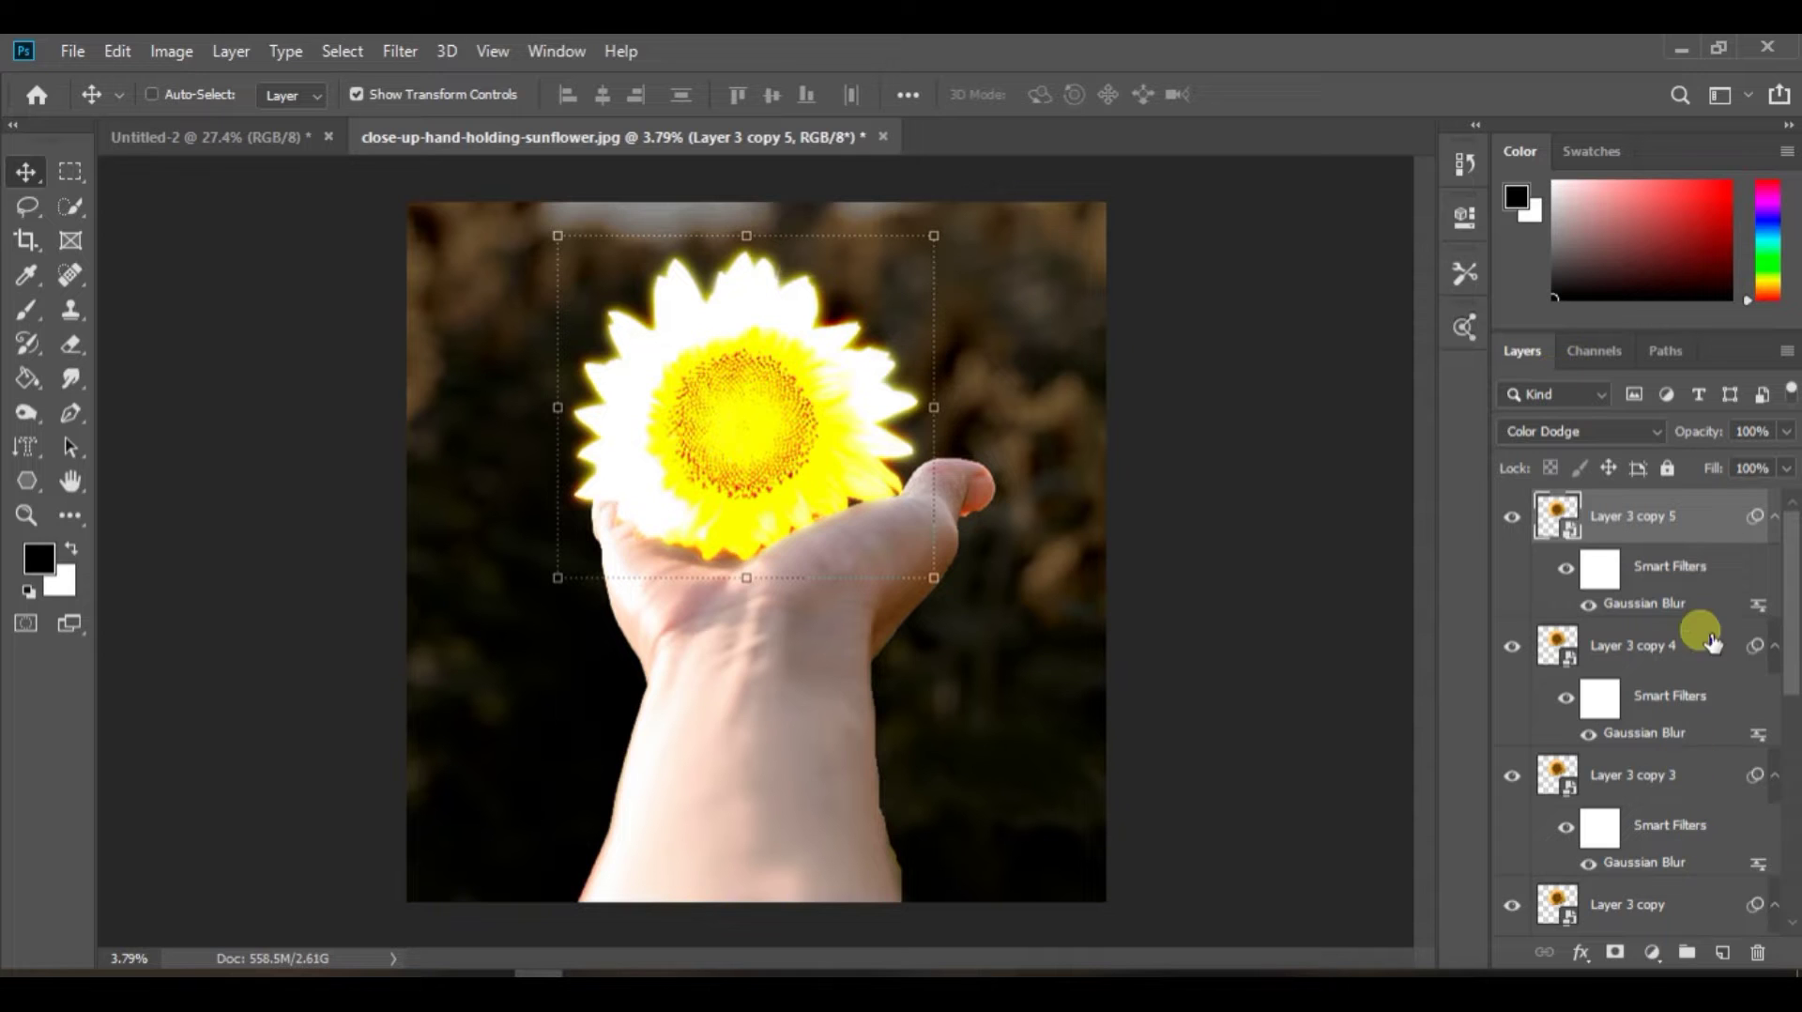
# Set the Gaussian Blur radius of Layer 3 copy 5 to 190.6 pixels
pyautogui.moveTo(1685, 515)
pyautogui.mouseDown()
pyautogui.moveTo(1741, 966)
pyautogui.moveTo(1682, 876)
pyautogui.moveTo(1717, 855)
pyautogui.moveTo(1673, 642)
pyautogui.moveTo(1678, 507)
pyautogui.mouseUp()
pyautogui.doubleClick(1674, 600)
pyautogui.moveTo(1446, 595); pyautogui.dragTo(1474, 600)
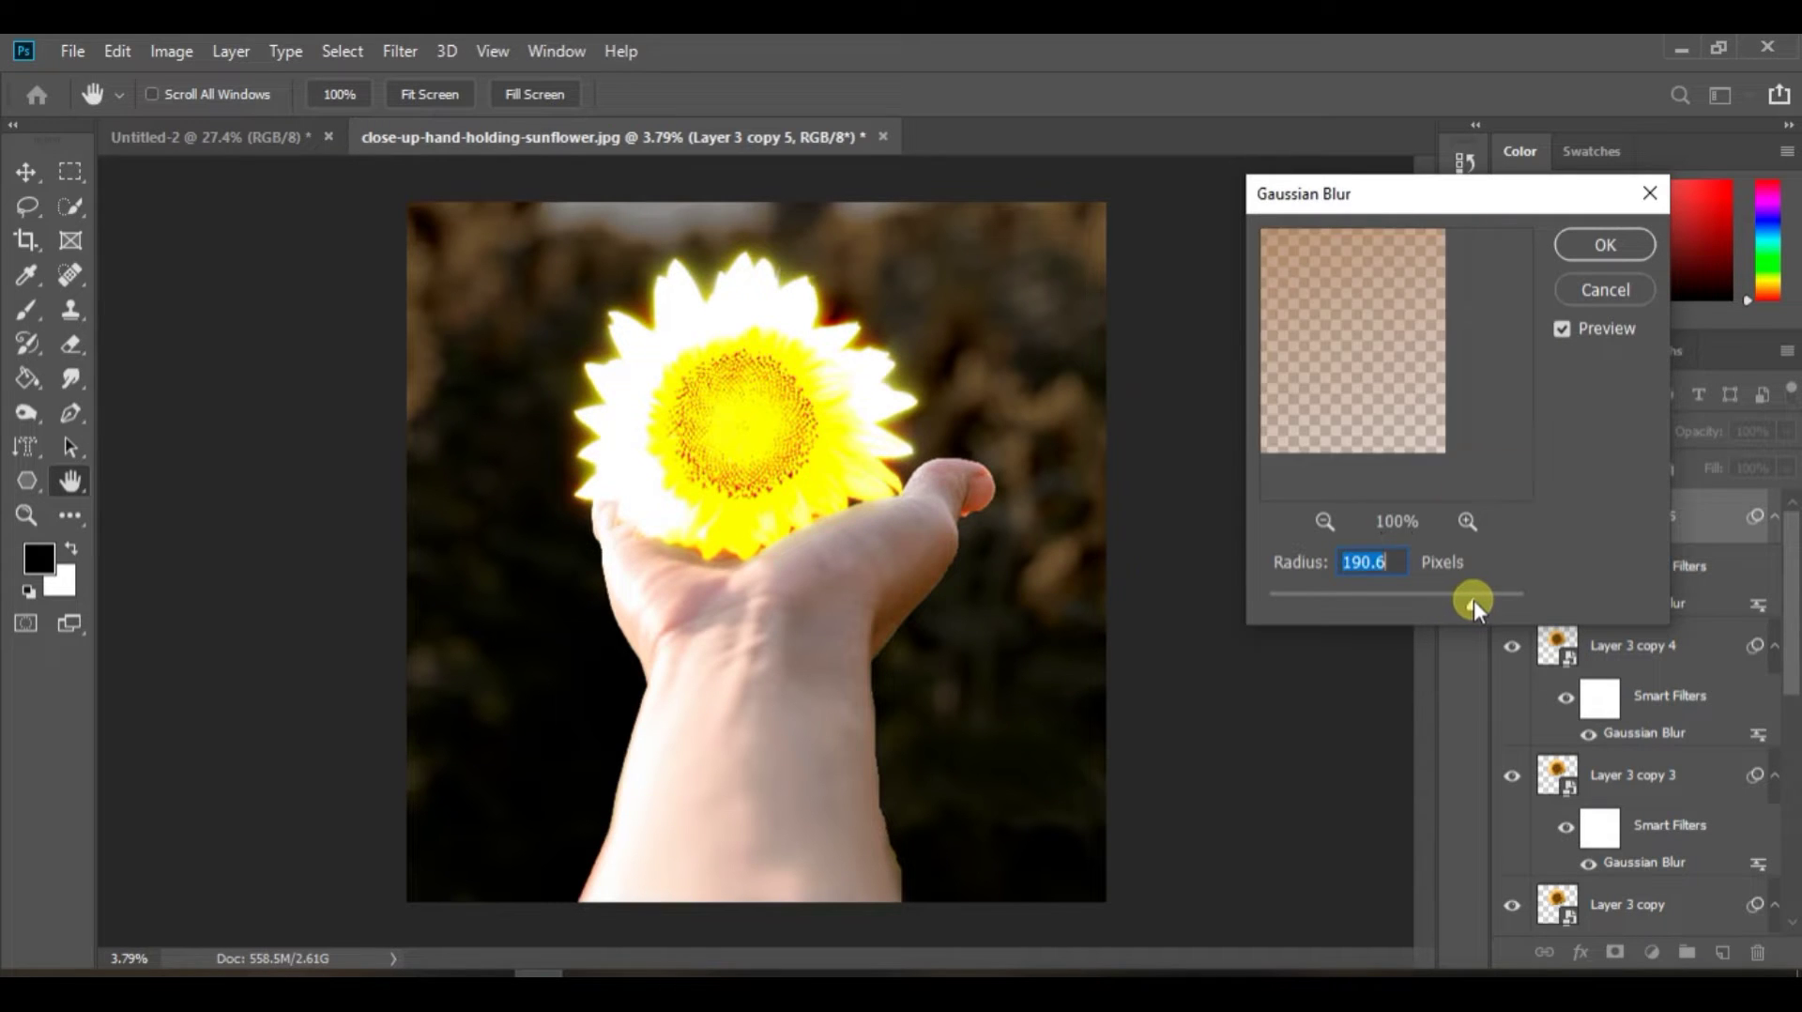
pyautogui.click(1595, 244)
# Duplicate Layer 3 copy 5 at the top of the stack and set the new copy's Gaussian Blur radius to 424.3 pixels
pyautogui.moveTo(1376, 404); pyautogui.dragTo(1727, 958)
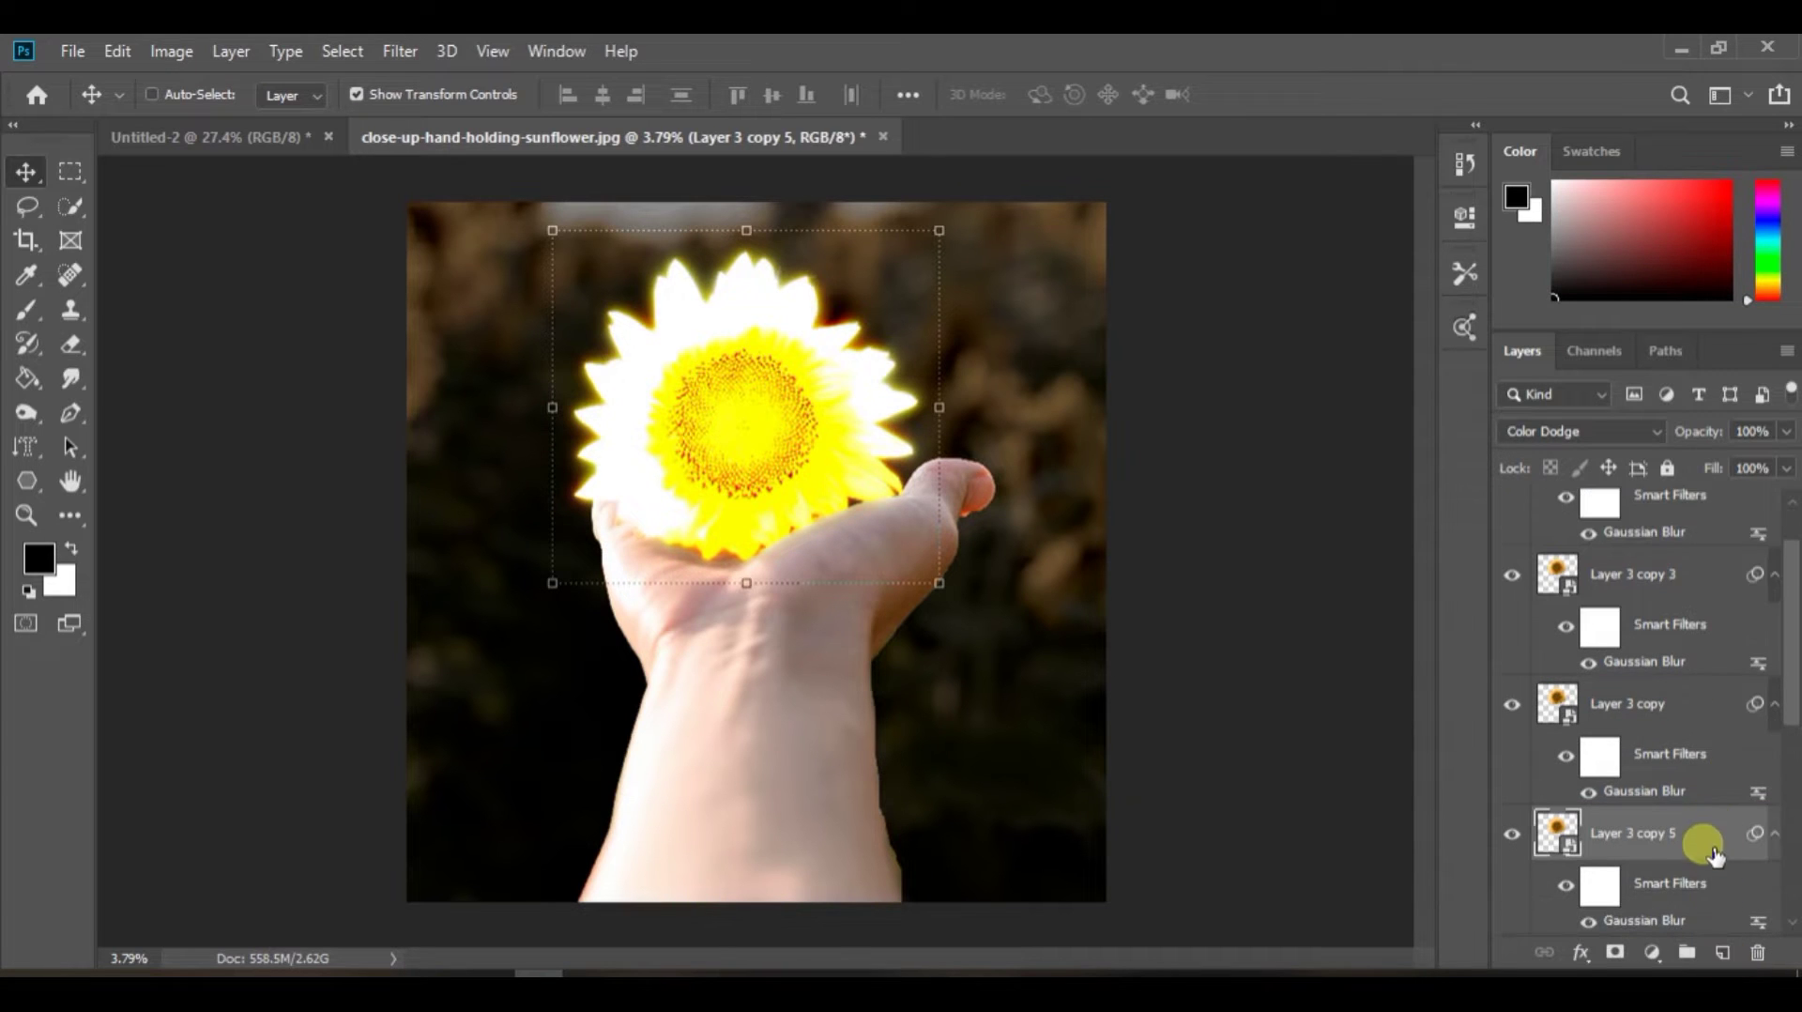
pyautogui.moveTo(1720, 488); pyautogui.dragTo(1717, 490)
pyautogui.moveTo(1710, 518)
pyautogui.mouseDown()
pyautogui.moveTo(1709, 633)
pyautogui.moveTo(1709, 527)
pyautogui.mouseUp()
pyautogui.hotkey('ctrl', 'j')
pyautogui.doubleClick(1665, 610)
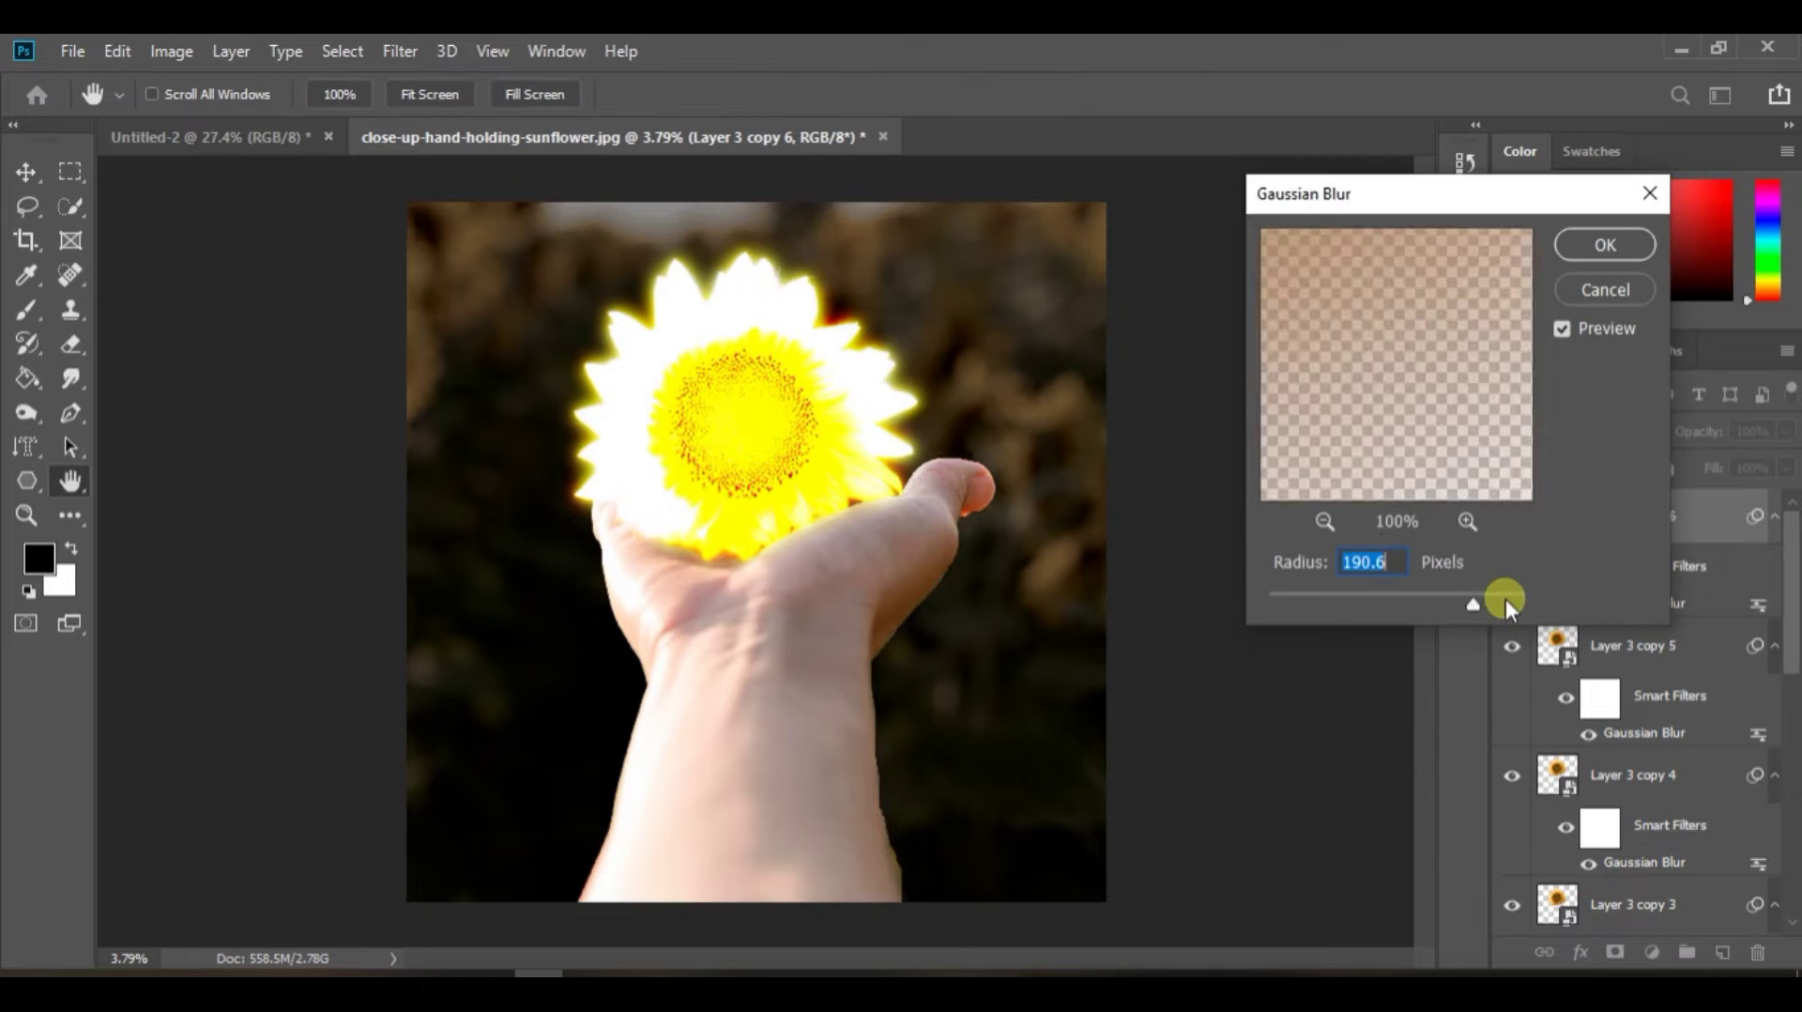
pyautogui.write('424.3')
pyautogui.click(1598, 240)
pyautogui.moveTo(1601, 493); pyautogui.dragTo(1622, 502)
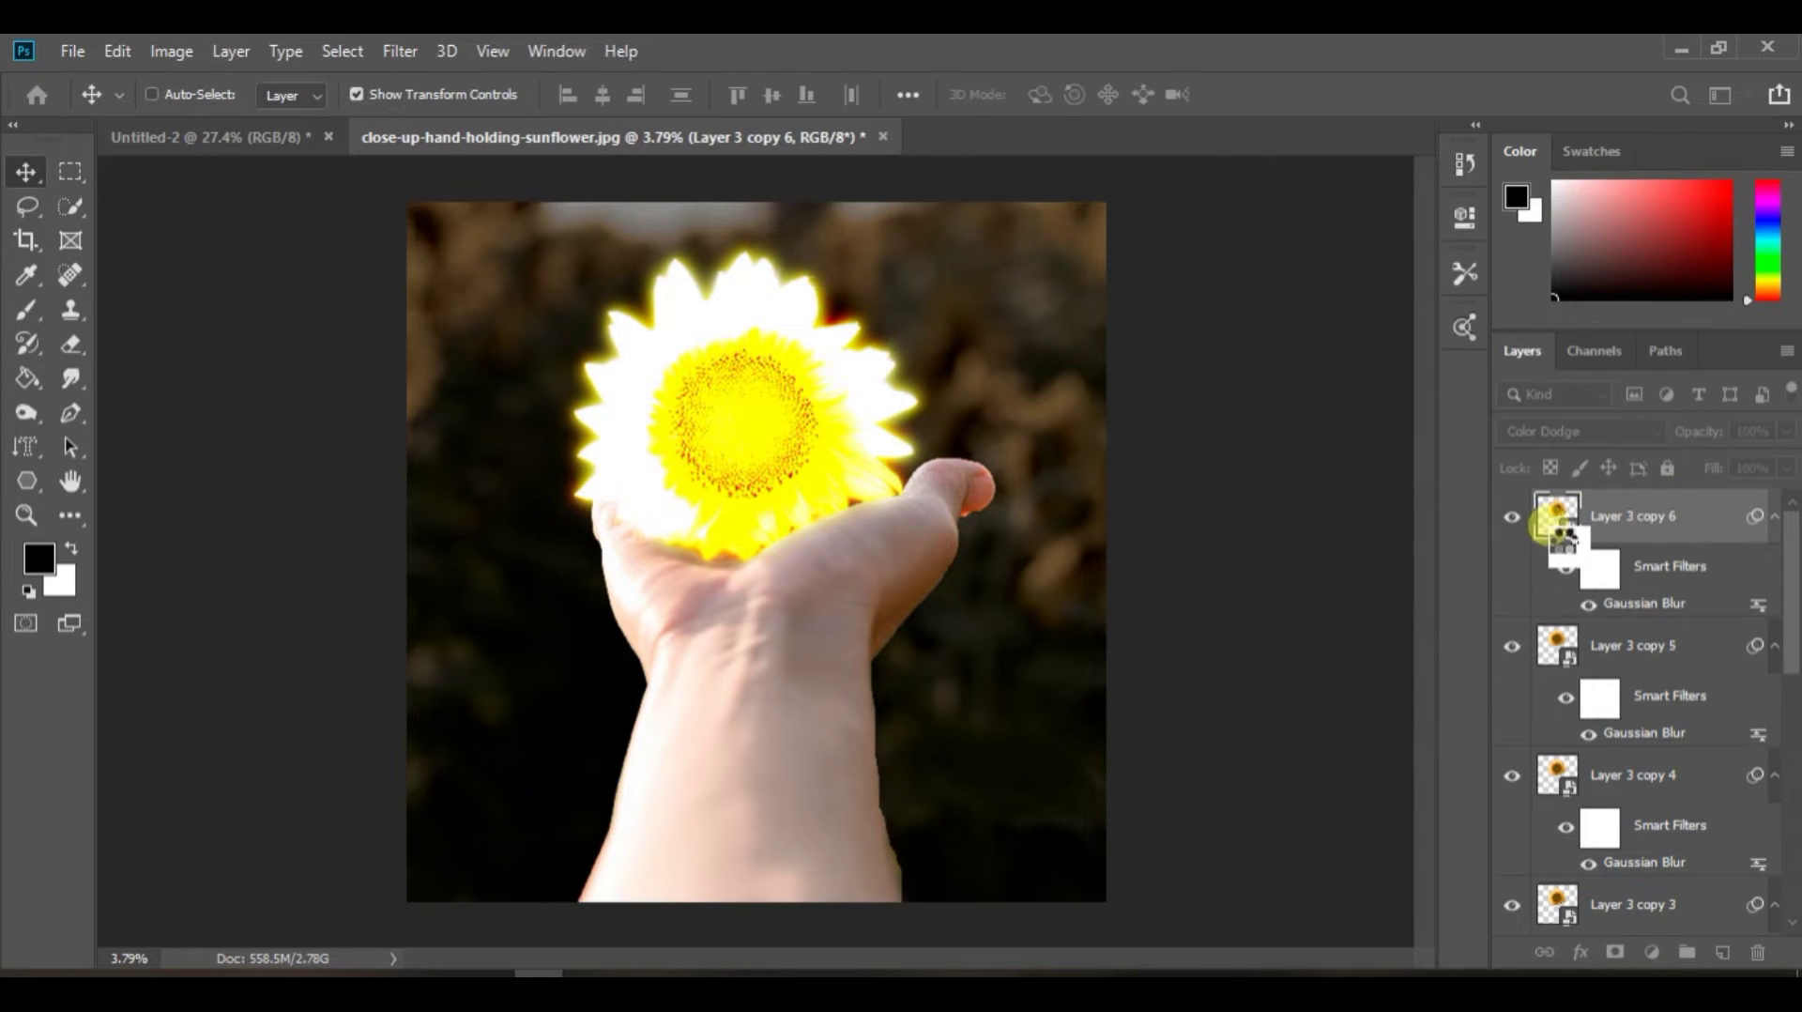
# Group all the blurred Layer 3 copies as Group 1 and toggle the group's visibility to compare the glow
pyautogui.scroll(-3, 881, 502)
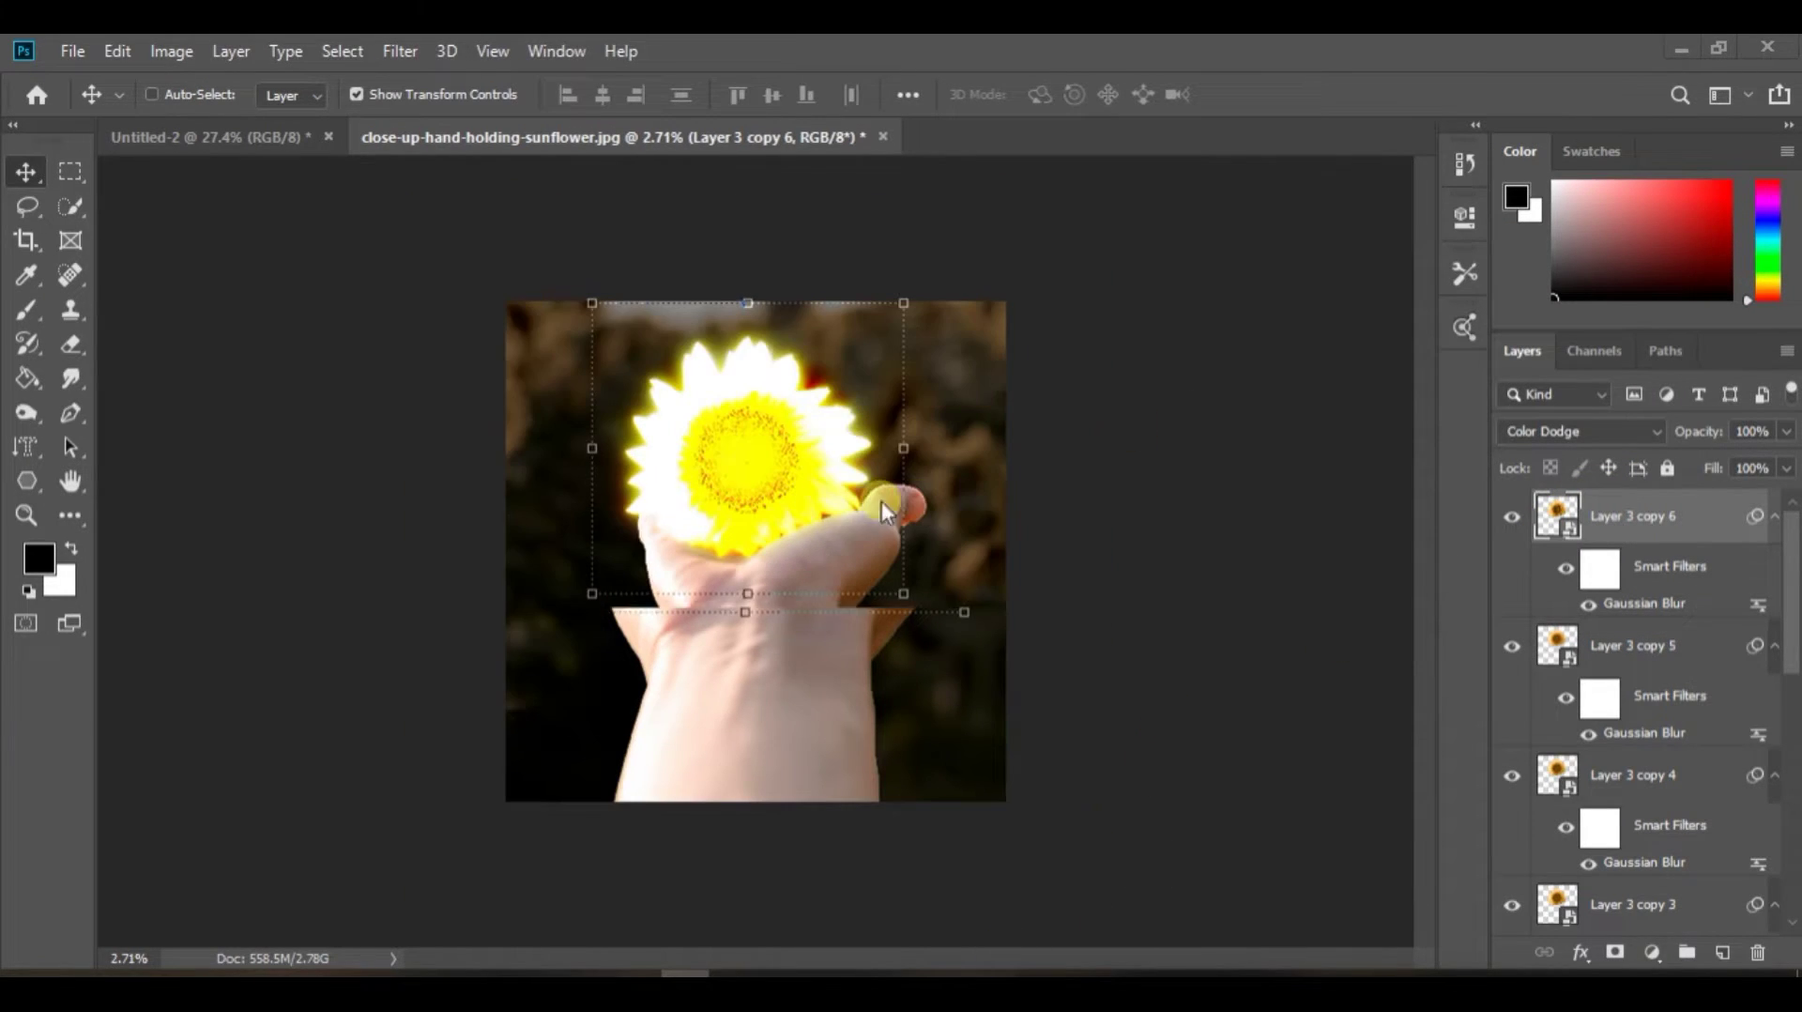
pyautogui.scroll(-5, 1784, 592)
pyautogui.click(1701, 600)
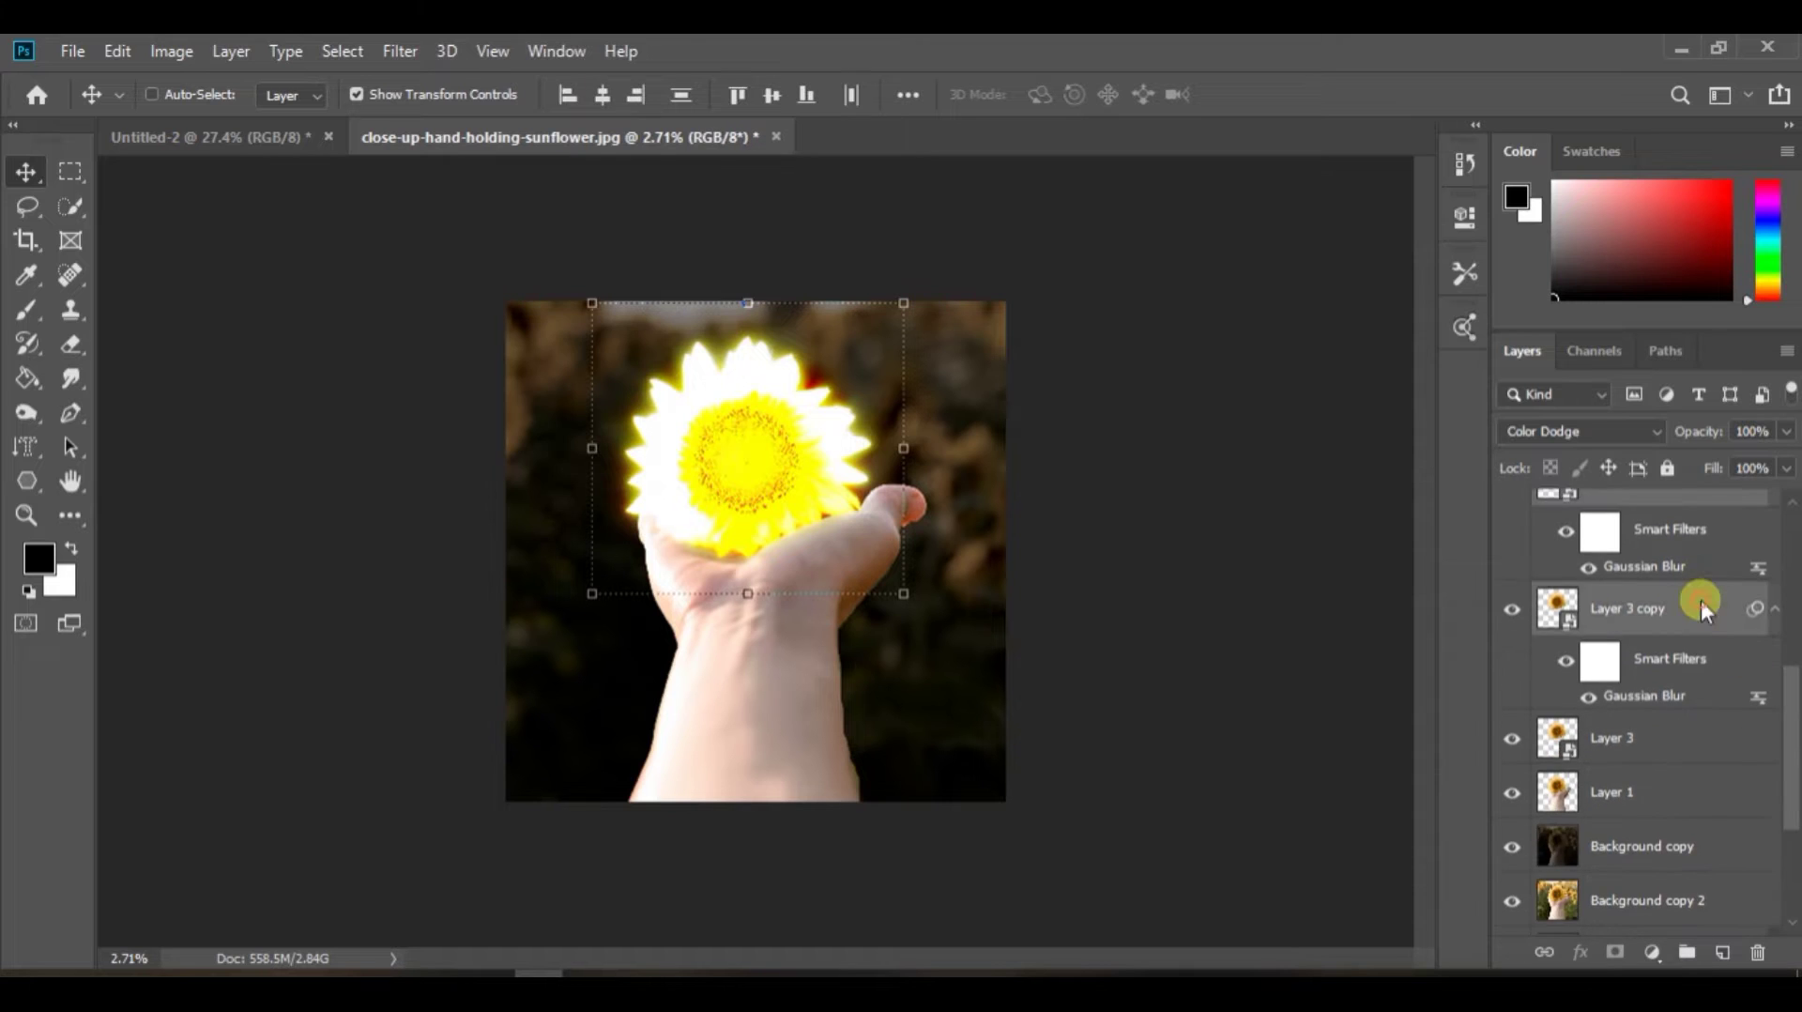
pyautogui.rightClick(1701, 600)
pyautogui.click(1408, 155)
pyautogui.click(1110, 314)
pyautogui.click(1510, 507)
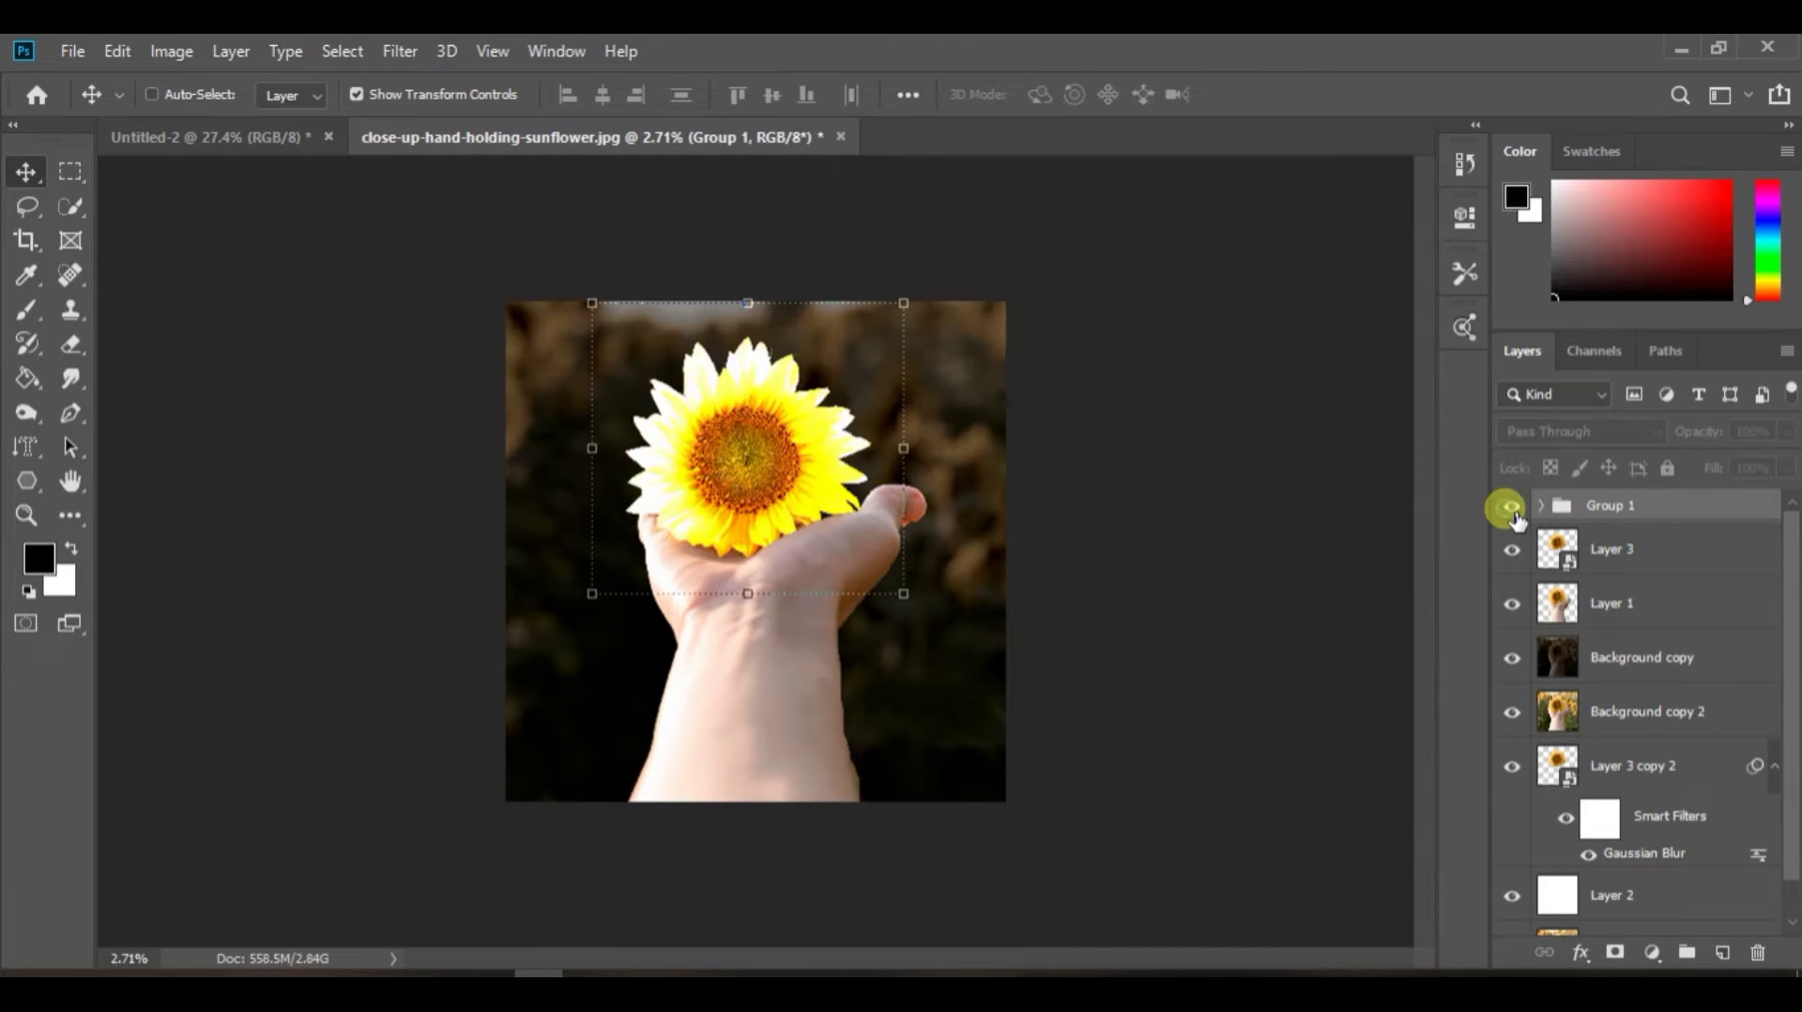
pyautogui.click(1512, 509)
pyautogui.click(1511, 510)
pyautogui.click(1511, 510)
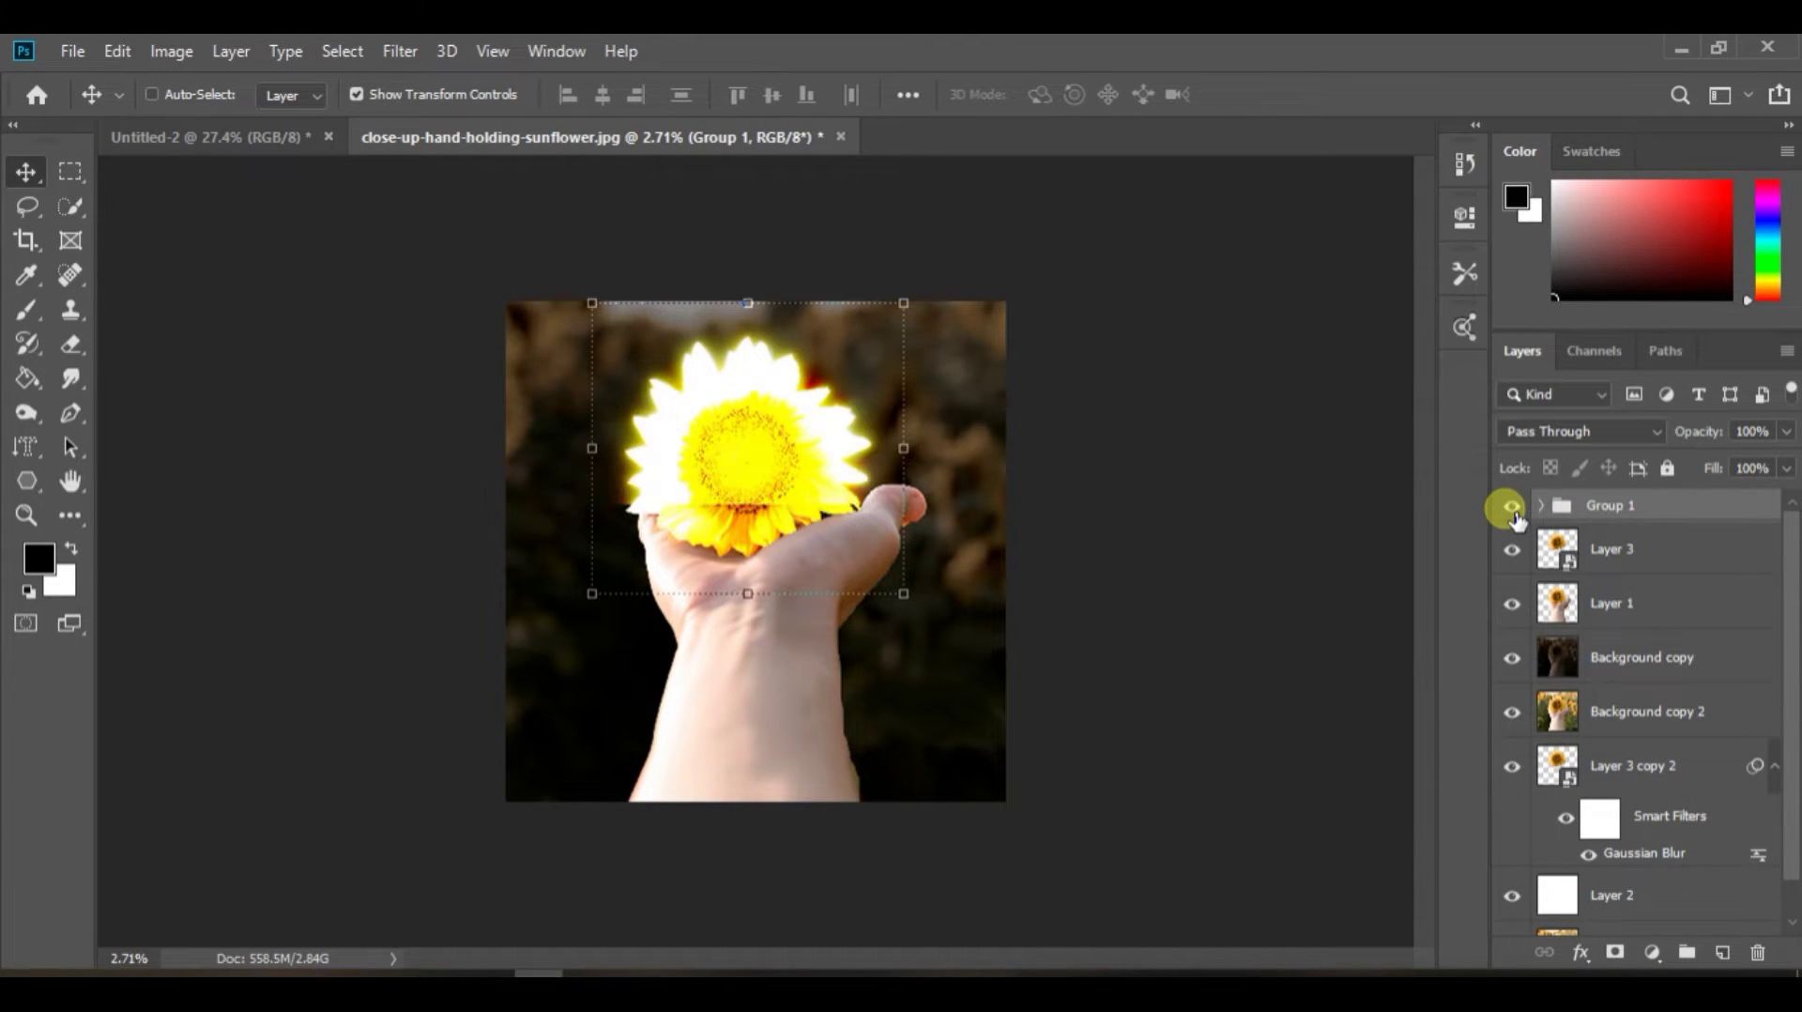
# Add a layer mask to Group 1 and paint black over the sunflower's centre with a 1553 px soft brush
pyautogui.click(1614, 952)
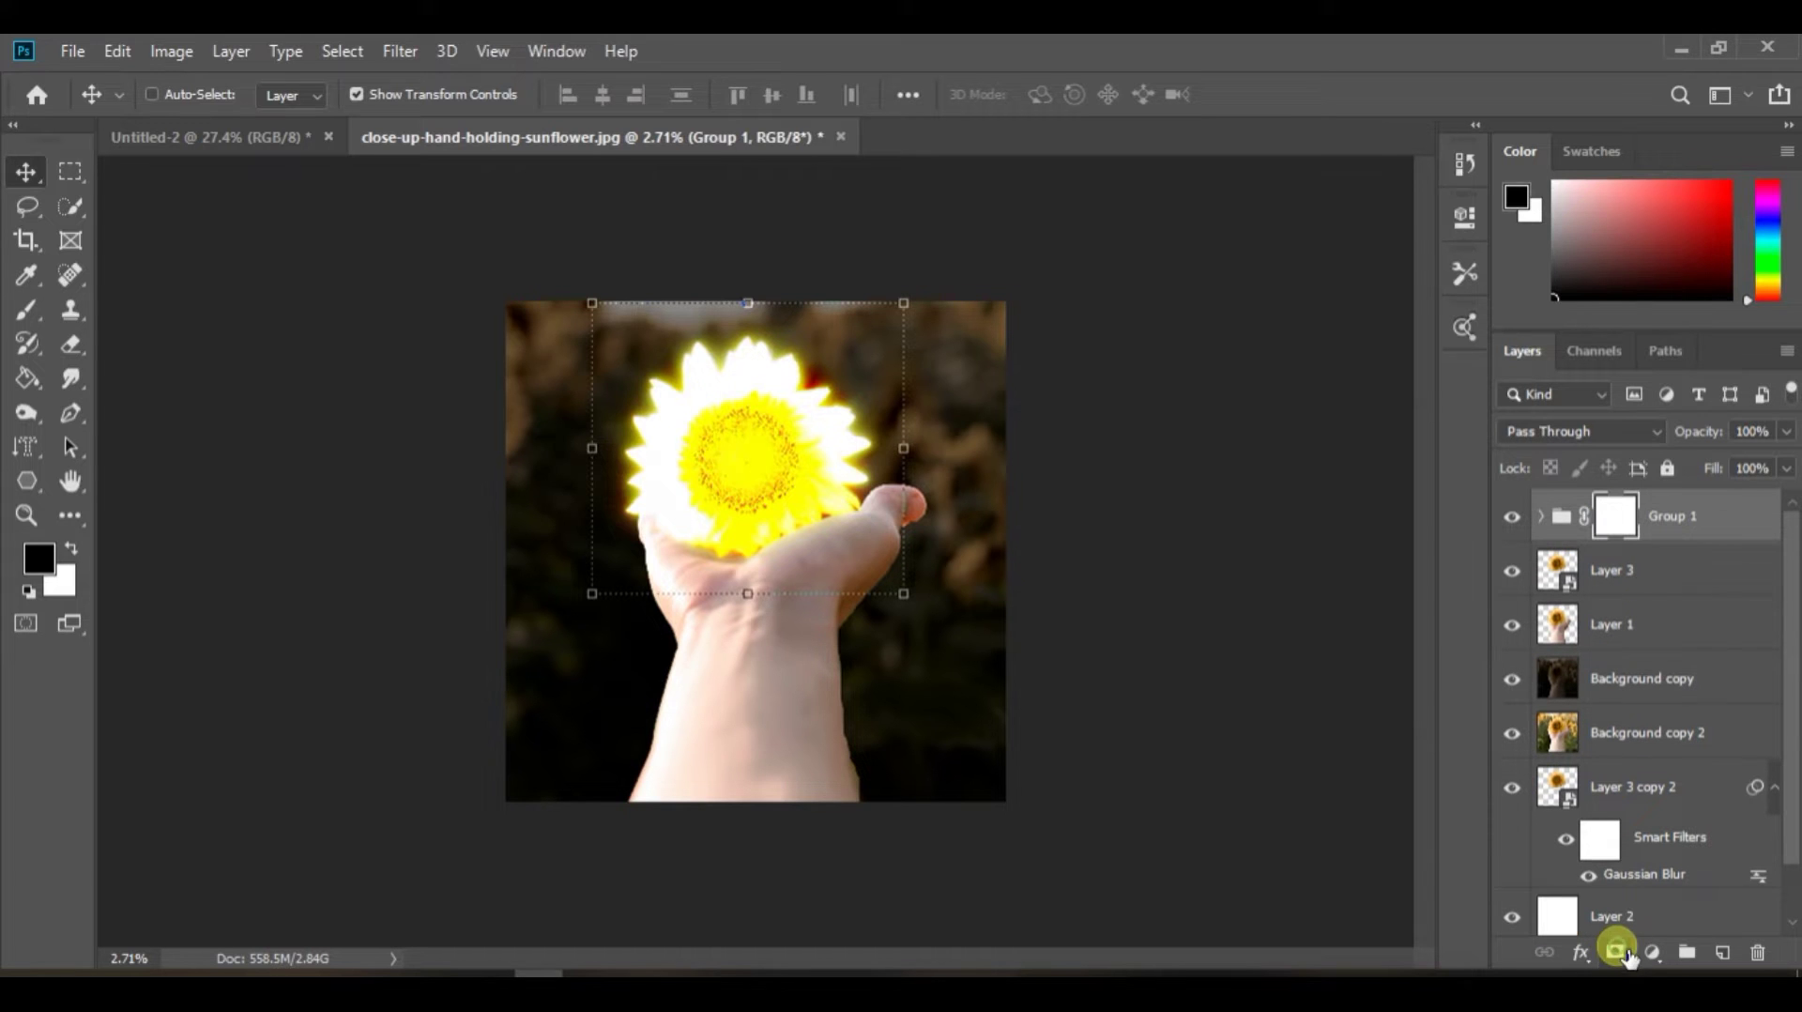
pyautogui.click(28, 310)
pyautogui.scroll(3, 751, 423)
pyautogui.moveTo(721, 396); pyautogui.dragTo(737, 398)
pyautogui.moveTo(823, 363)
pyautogui.mouseDown()
pyautogui.moveTo(793, 571)
pyautogui.moveTo(815, 331)
pyautogui.mouseUp()
pyautogui.moveTo(779, 582)
pyautogui.mouseDown()
pyautogui.moveTo(797, 720)
pyautogui.moveTo(866, 687)
pyautogui.moveTo(805, 582)
pyautogui.moveTo(842, 689)
pyautogui.moveTo(807, 666)
pyautogui.mouseUp()
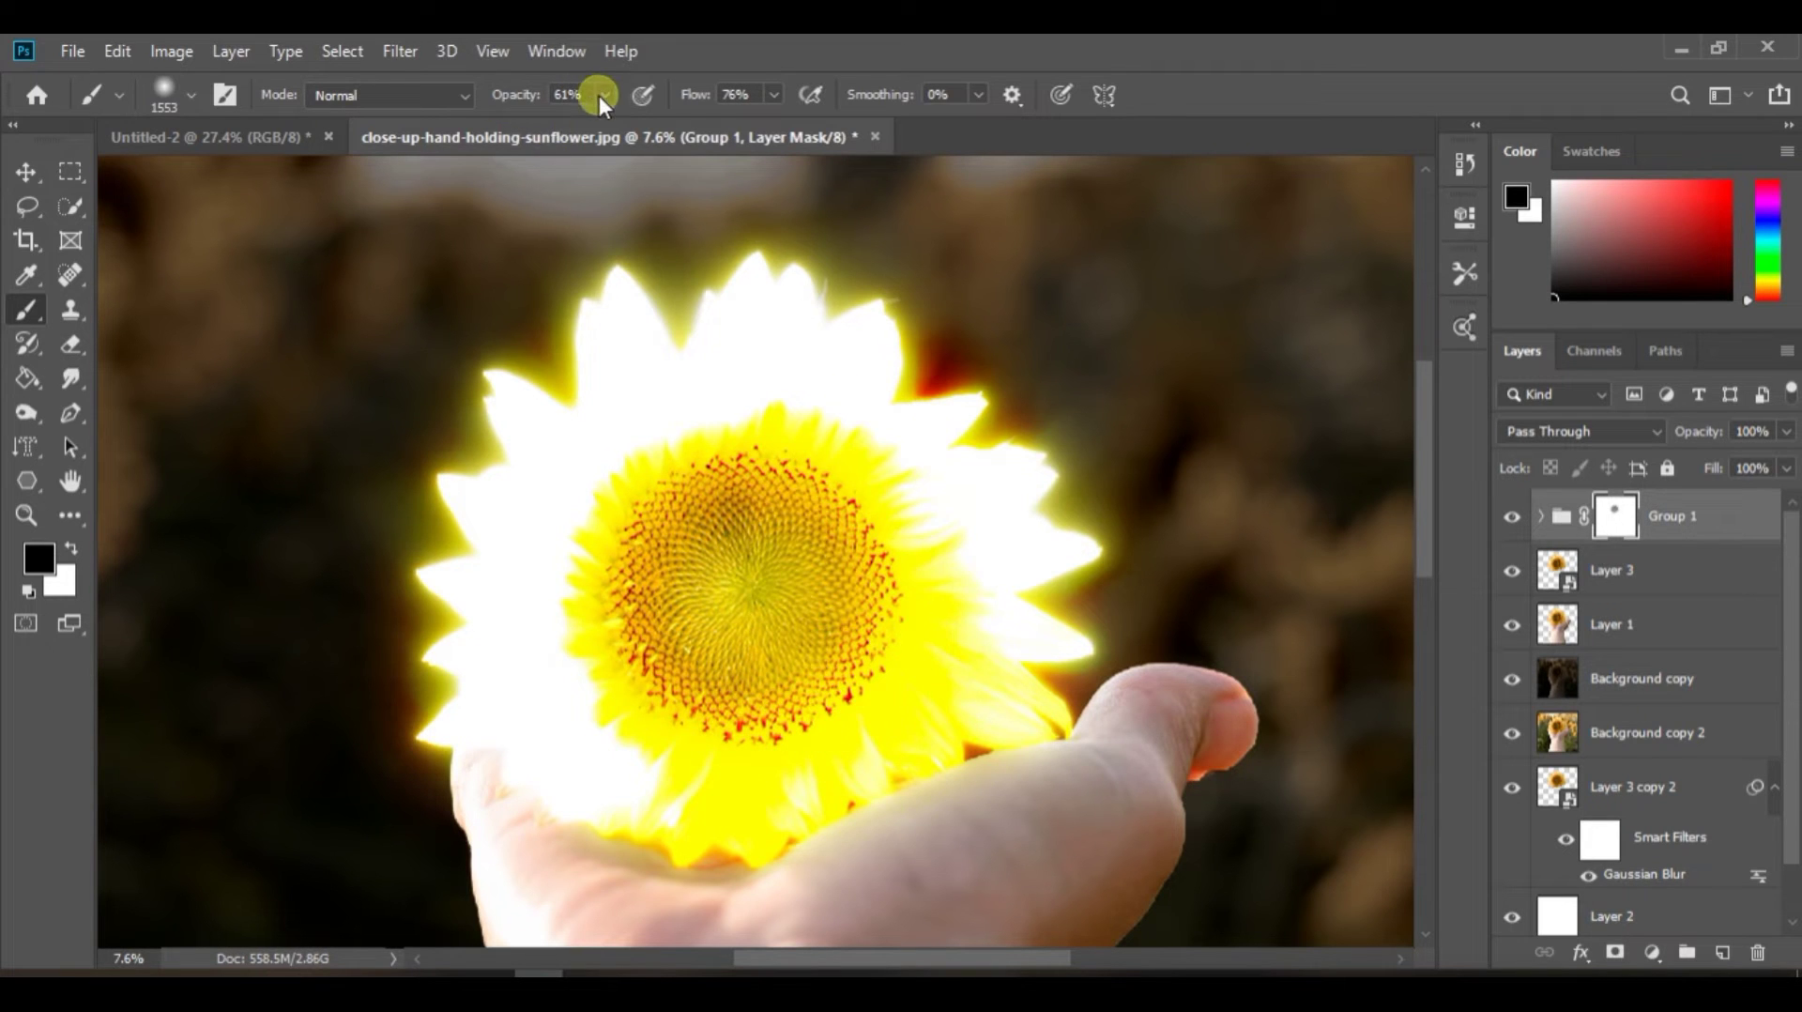
# Lower the brush to 15% opacity and 17% flow and softly mask more of the glow around the sunflower's centre
pyautogui.moveTo(600, 95); pyautogui.dragTo(550, 122)
pyautogui.click(774, 94)
pyautogui.moveTo(784, 578); pyautogui.dragTo(868, 641)
pyautogui.moveTo(868, 640); pyautogui.dragTo(1127, 604)
pyautogui.press('x')
pyautogui.scroll(-15, 741, 564)
pyautogui.scroll(10, 775, 526)
pyautogui.scroll(3, 784, 521)
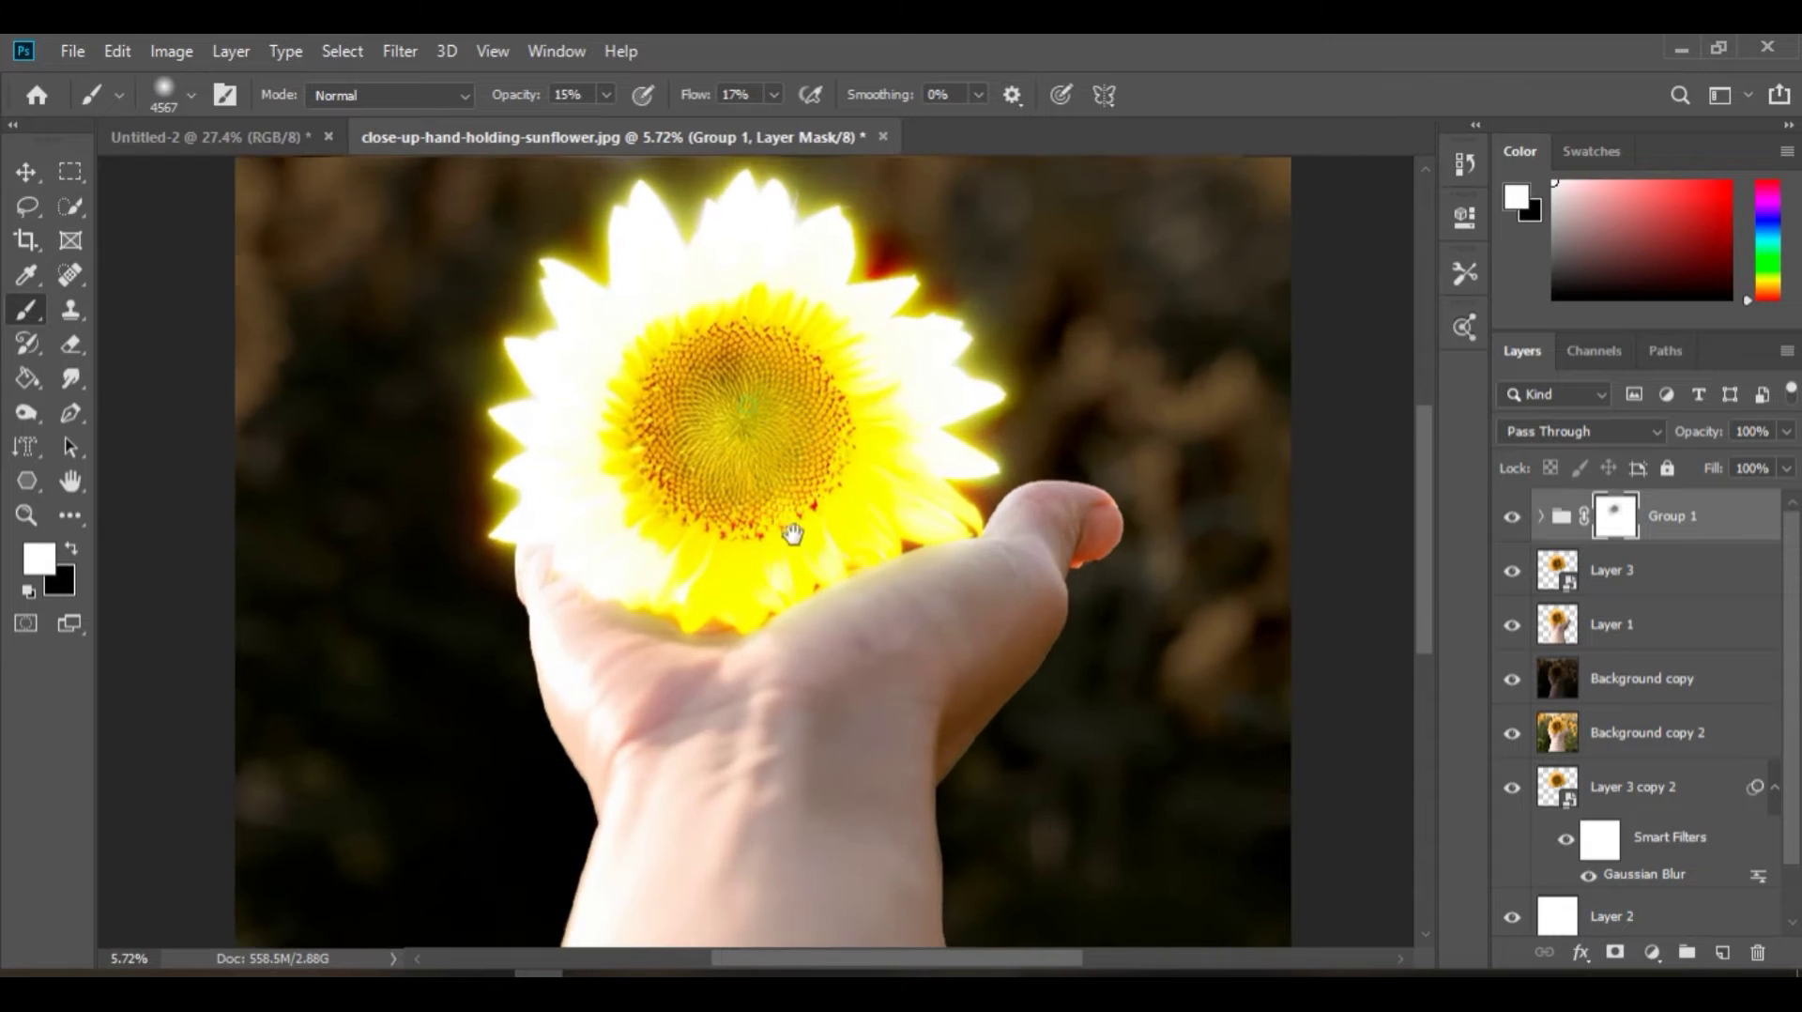
# Set the opacity of Group 1 to 92%
pyautogui.scroll(-4, 819, 540)
pyautogui.scroll(2, 845, 555)
pyautogui.click(1786, 467)
pyautogui.moveTo(1783, 497); pyautogui.dragTo(1767, 504)
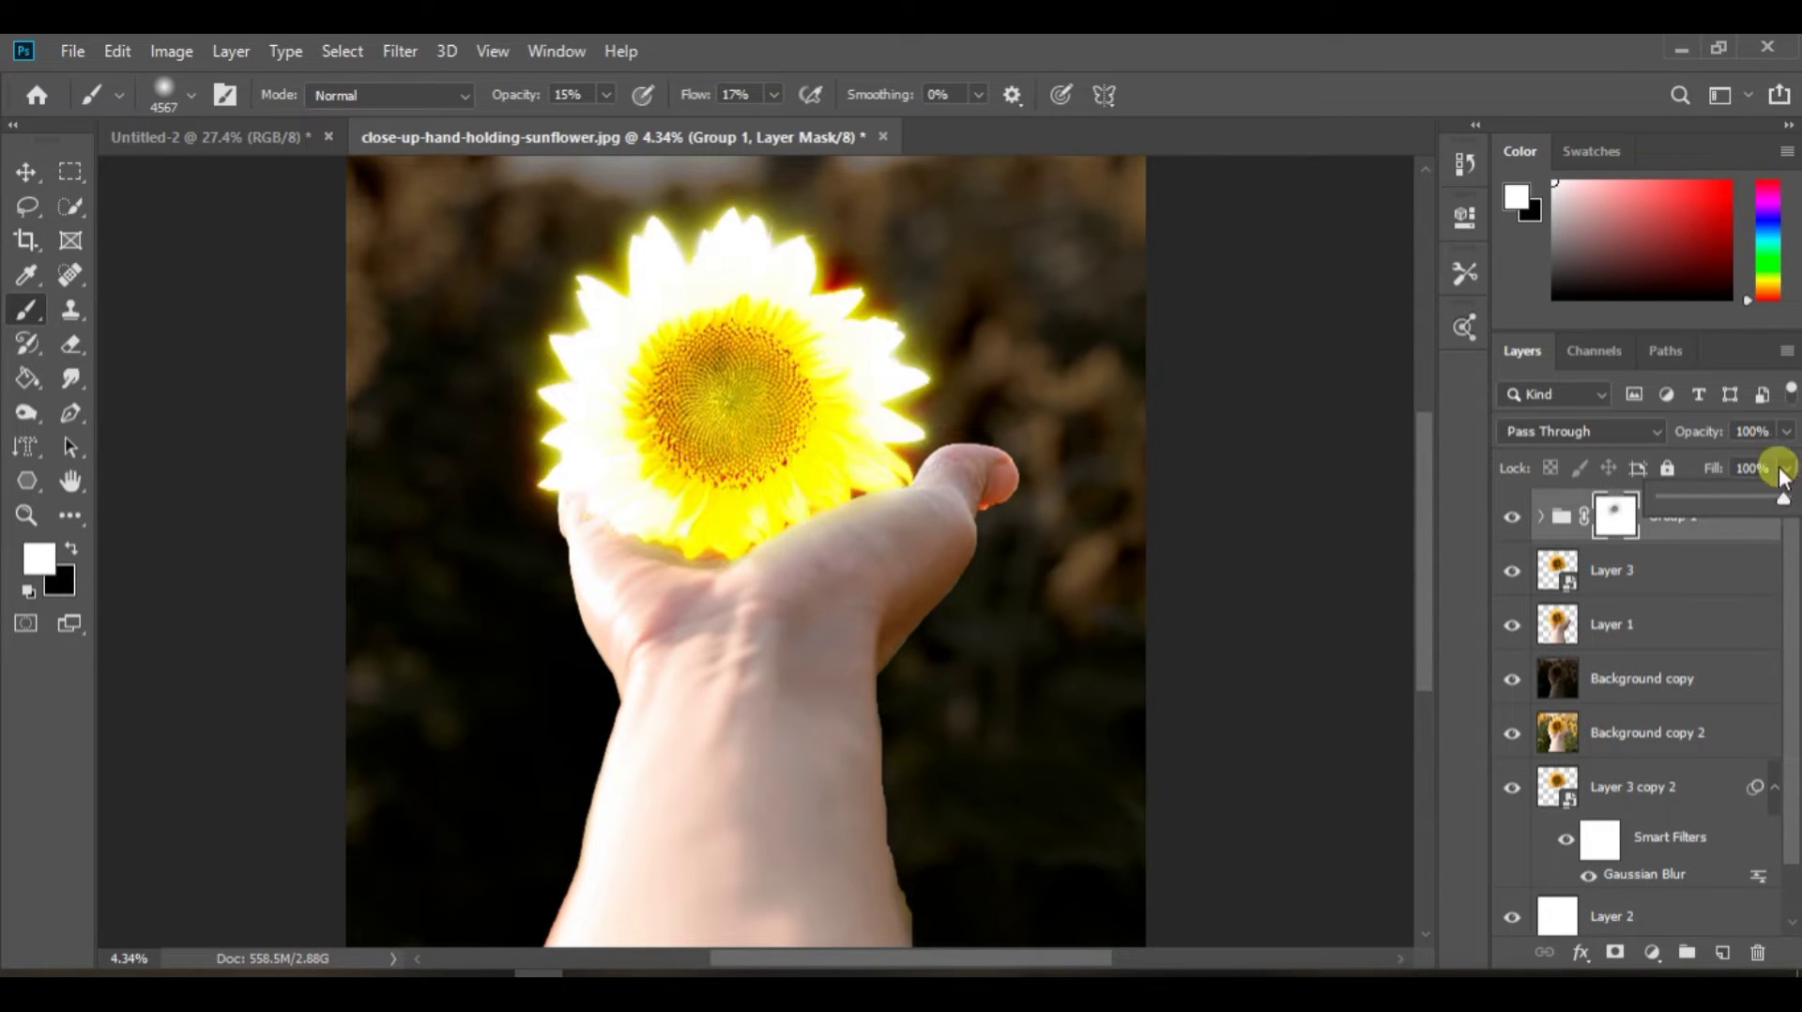
pyautogui.click(1786, 430)
pyautogui.click(1616, 517)
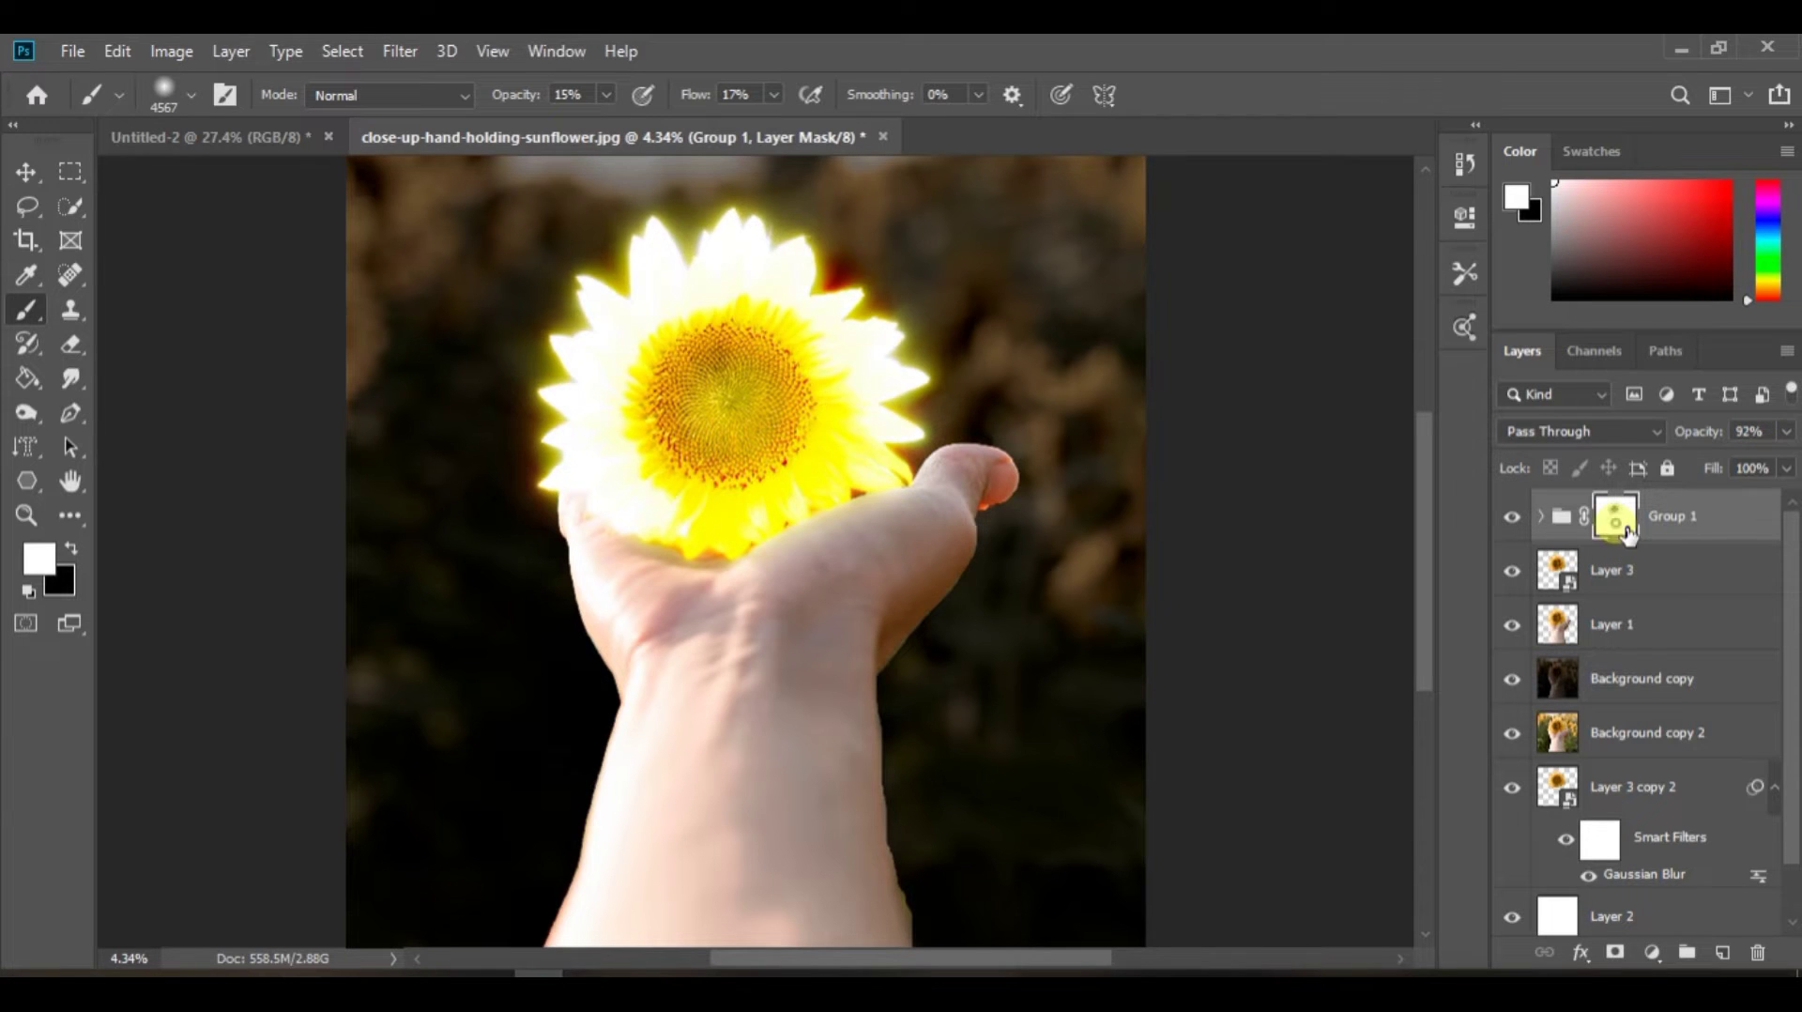
# Group Group 1 and Layer 3 together as Group 2, and toggle the visibility of Group 2 and Layer 1 to compare
pyautogui.scroll(-1, 1151, 611)
pyautogui.click(1690, 574)
pyautogui.rightClick(1716, 528)
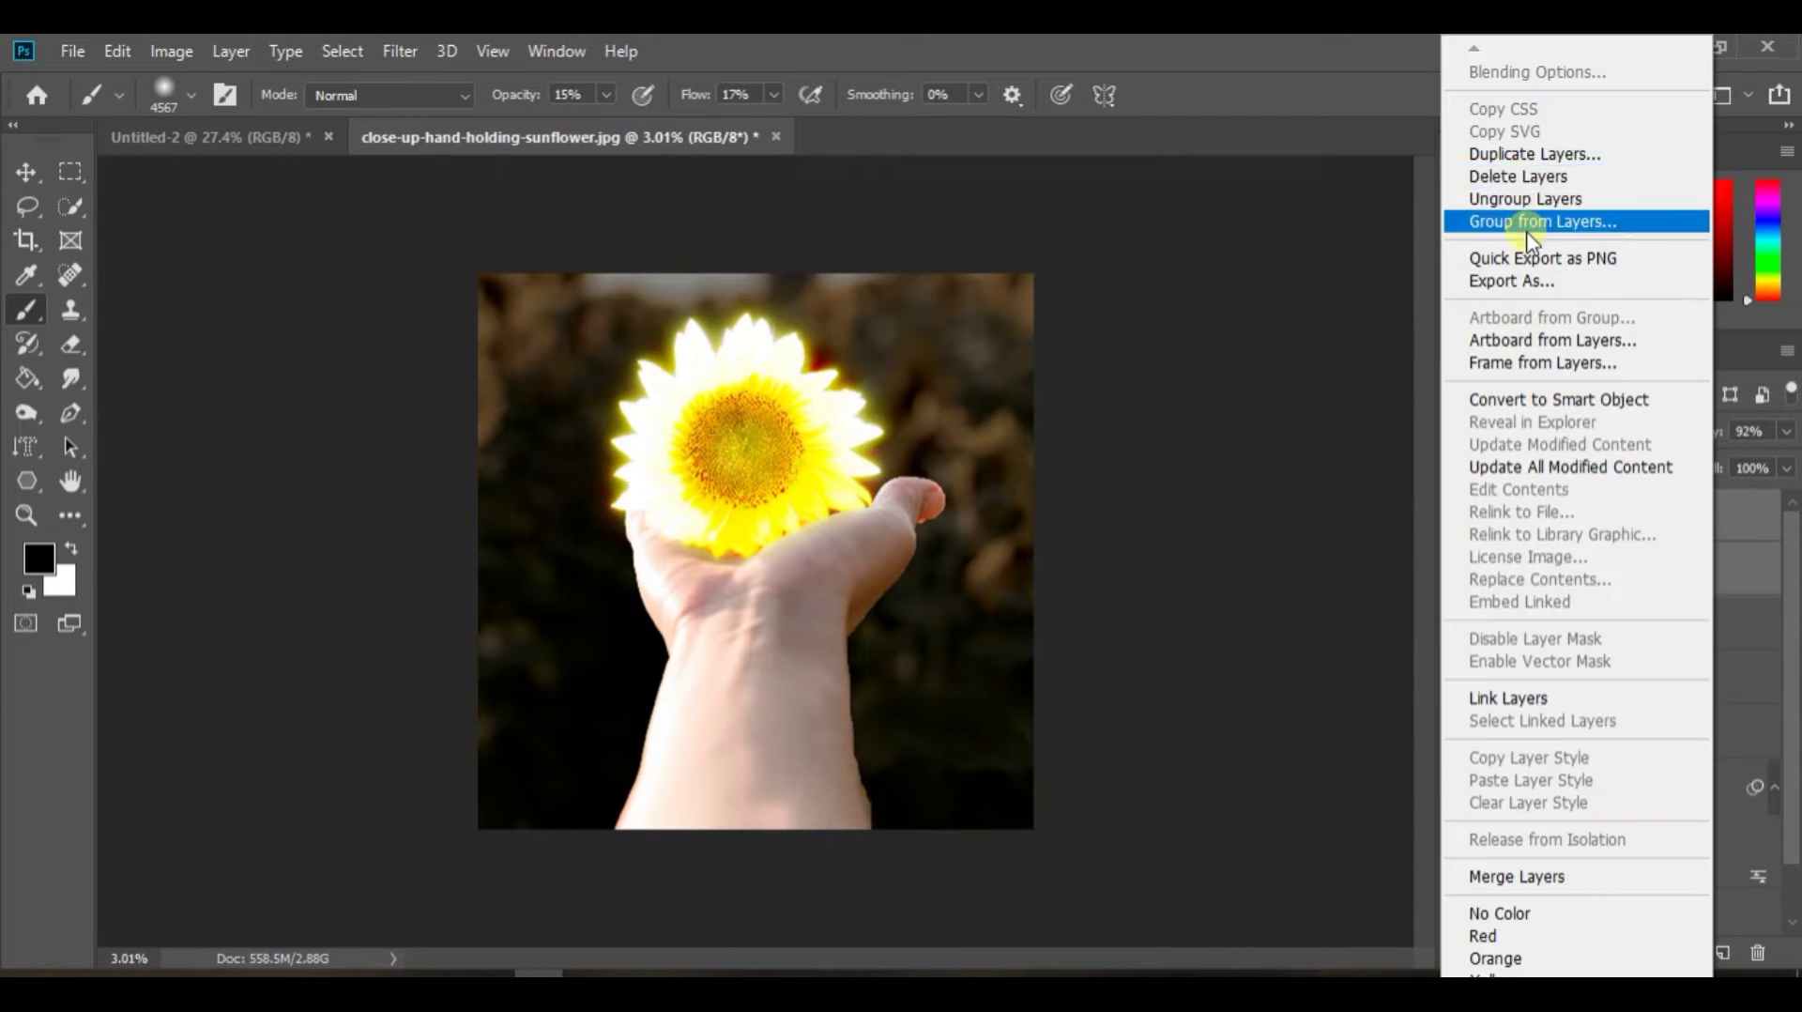
pyautogui.click(1528, 227)
pyautogui.press('Return')
pyautogui.click(1514, 507)
pyautogui.click(1513, 507)
pyautogui.click(1519, 554)
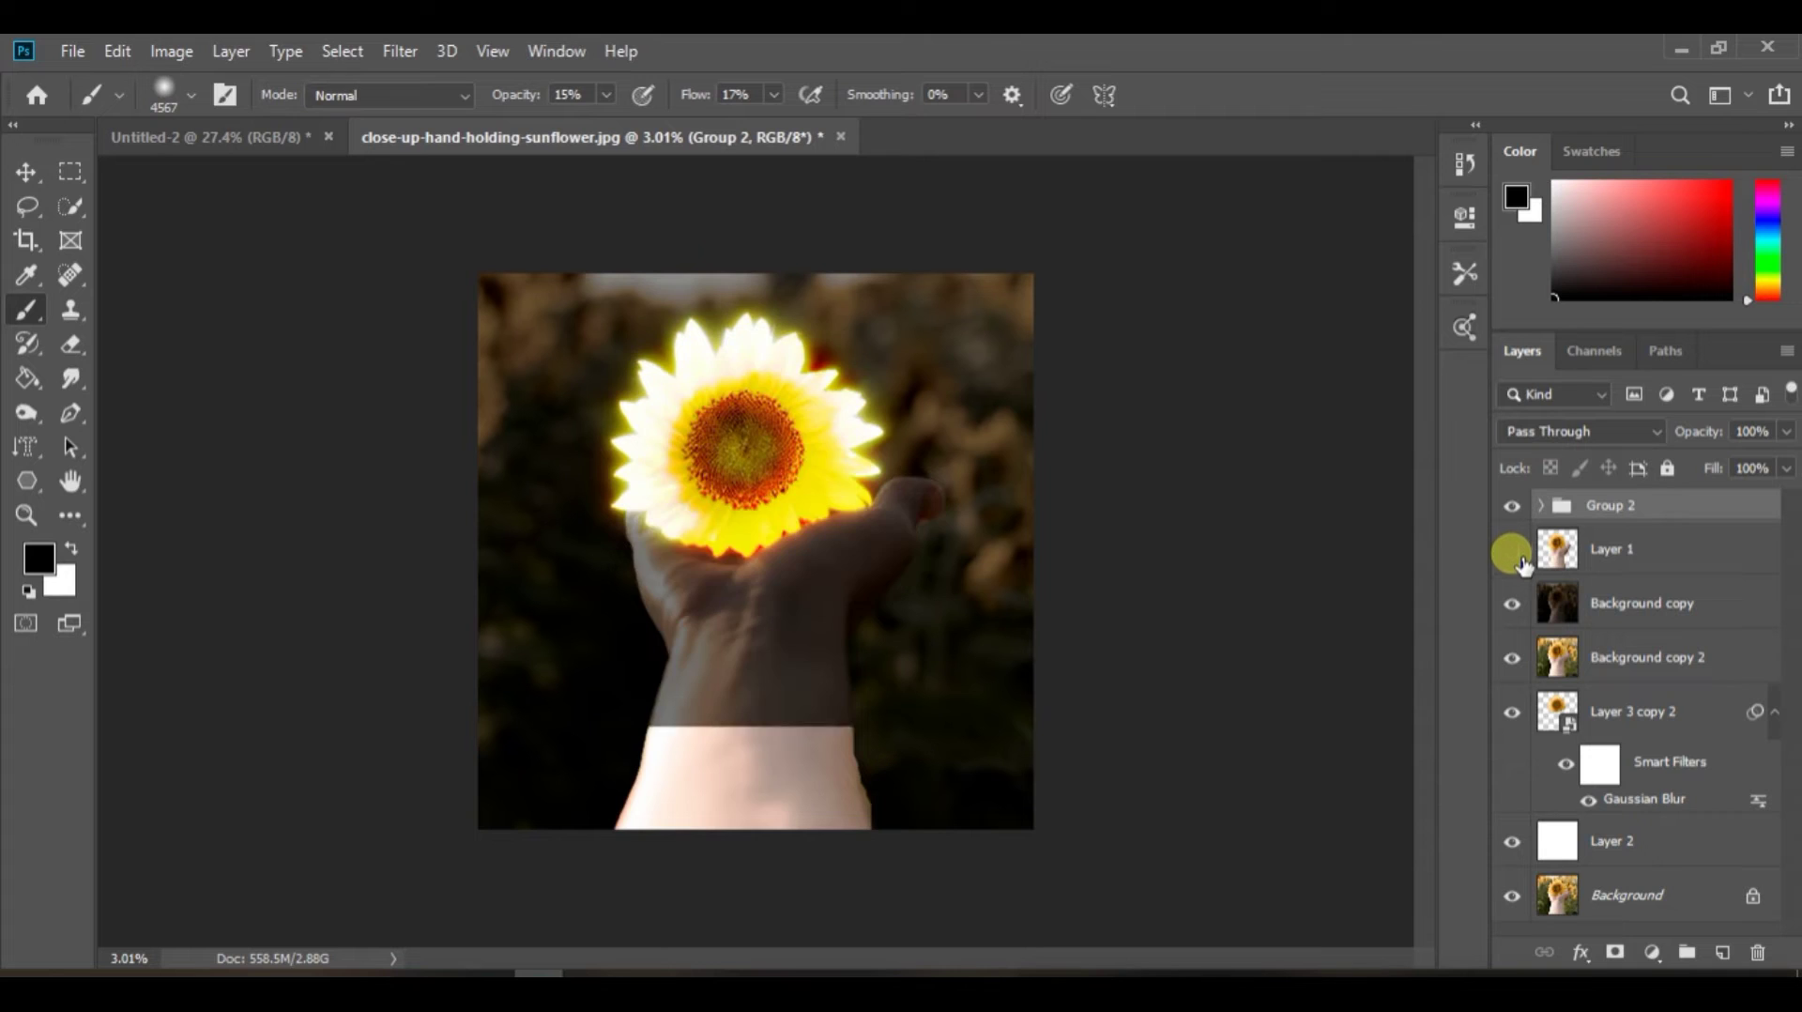
pyautogui.click(1519, 554)
pyautogui.click(1519, 553)
pyautogui.click(1517, 556)
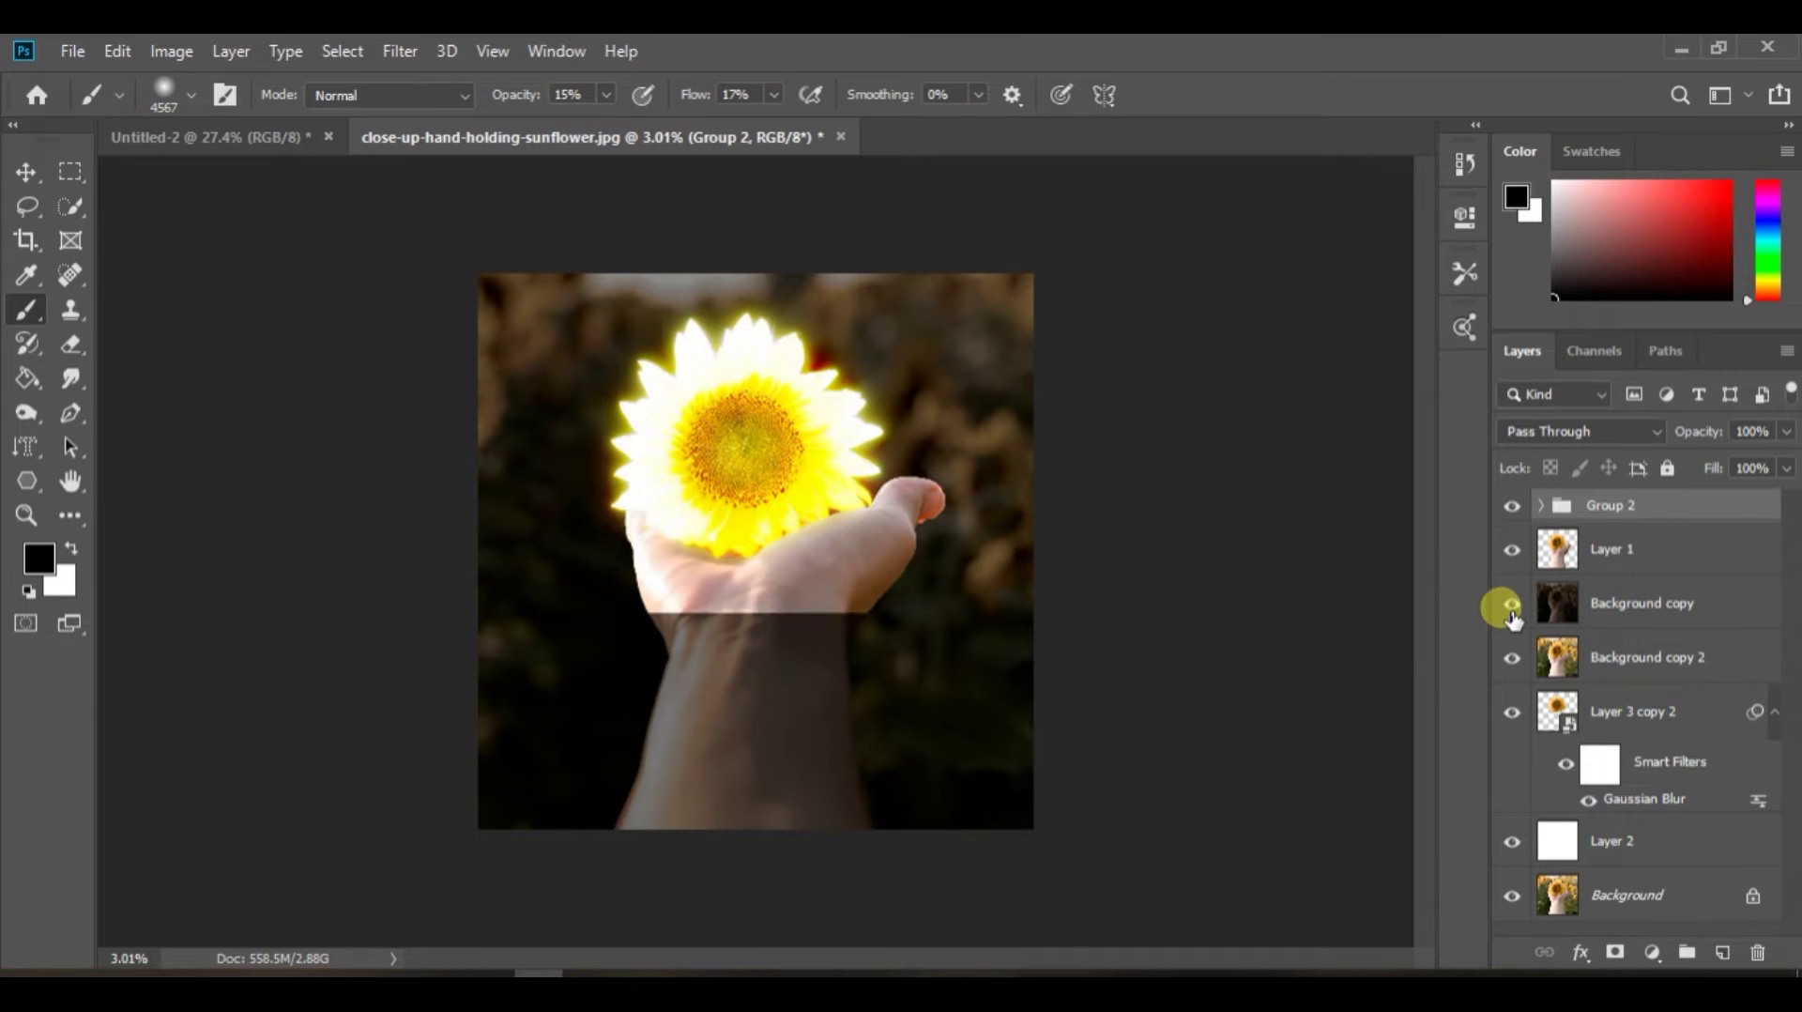
# Add a Color Balance adjustment clipped to Layer 1 and shift its midtones towards red, with green +14 and yellow -100
pyautogui.click(1661, 562)
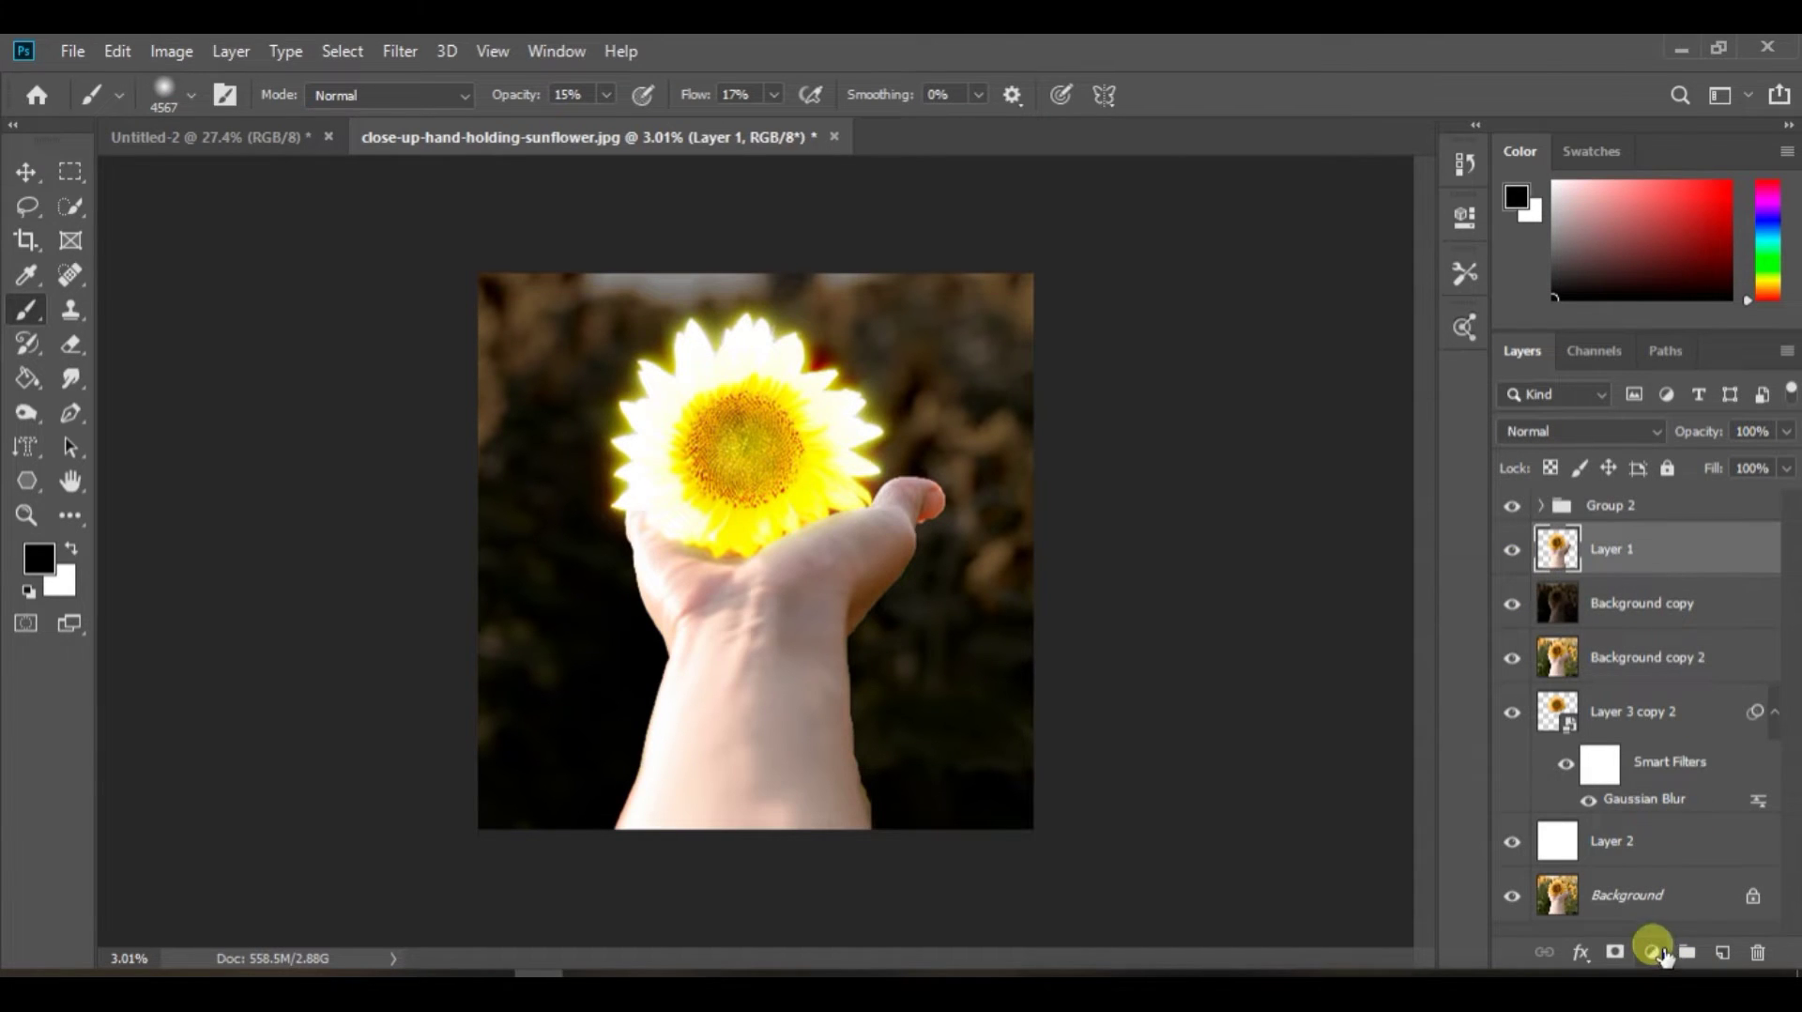
pyautogui.click(1665, 955)
pyautogui.click(1654, 740)
pyautogui.moveTo(1201, 439); pyautogui.dragTo(1166, 436)
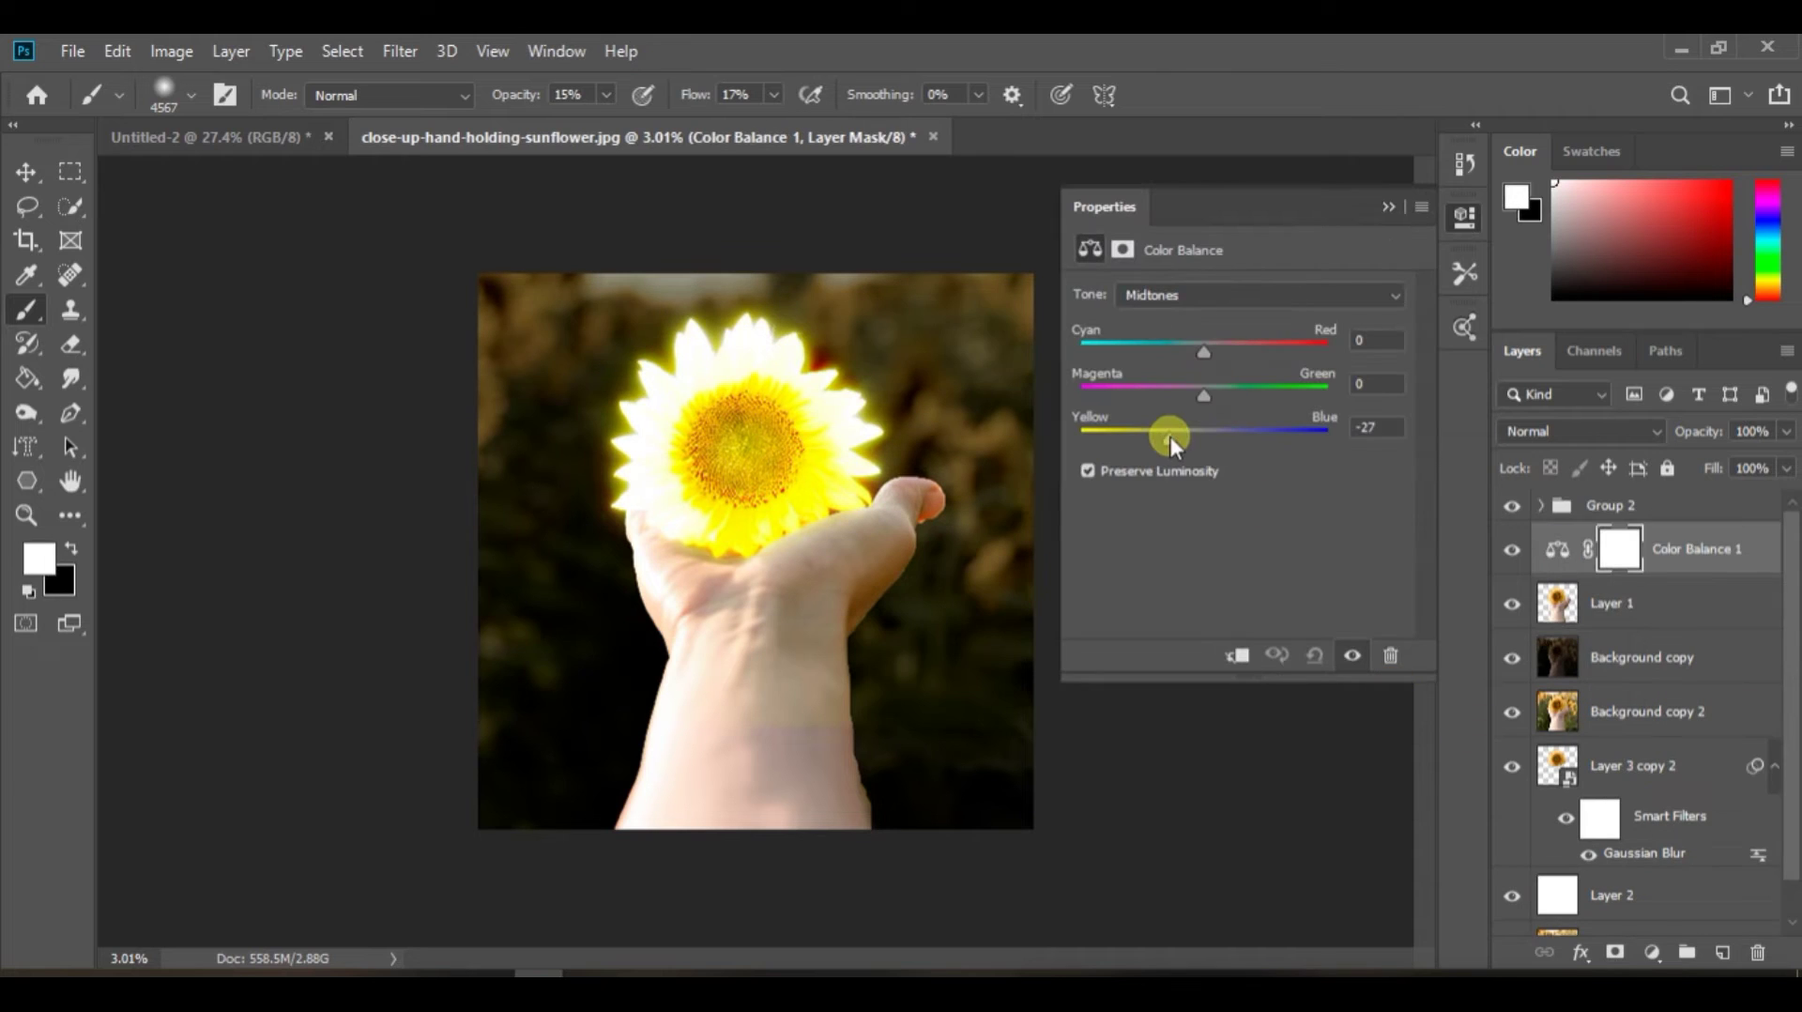
pyautogui.click(1237, 656)
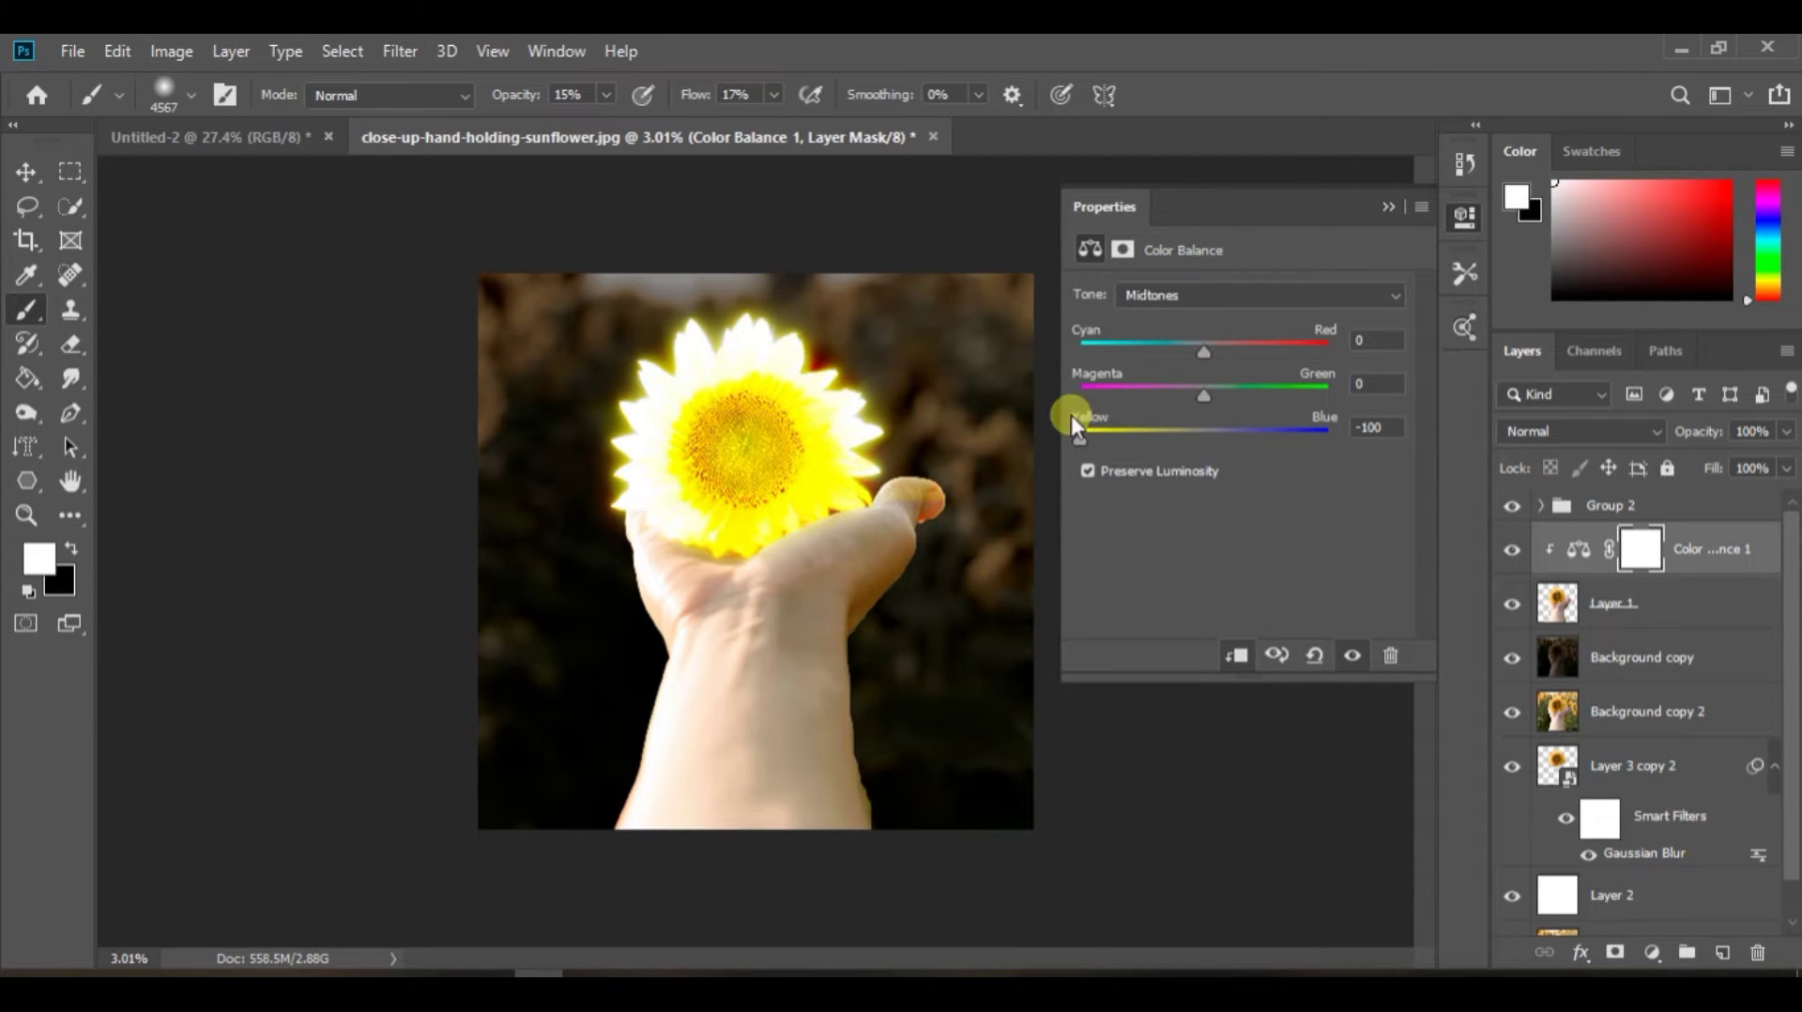
pyautogui.moveTo(1204, 353); pyautogui.dragTo(1220, 403)
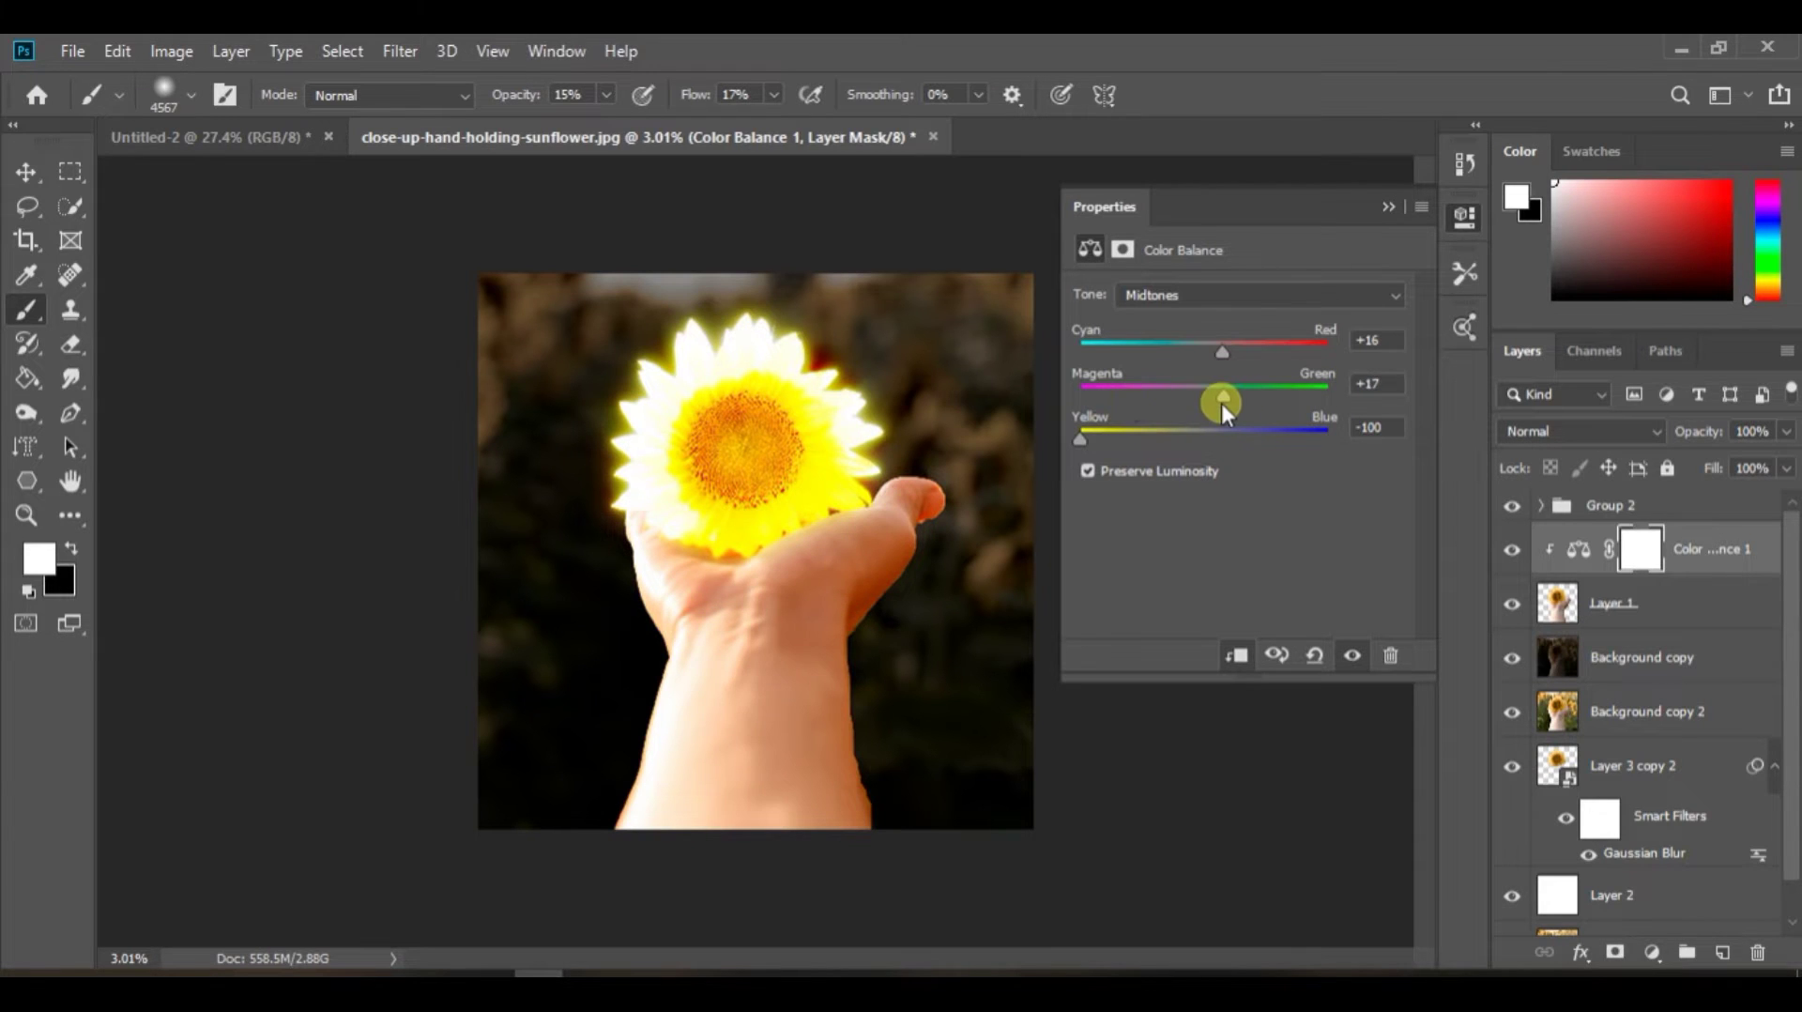
# Set the Color Balance shadows to red +16, green +11 and yellow -54
pyautogui.click(1239, 296)
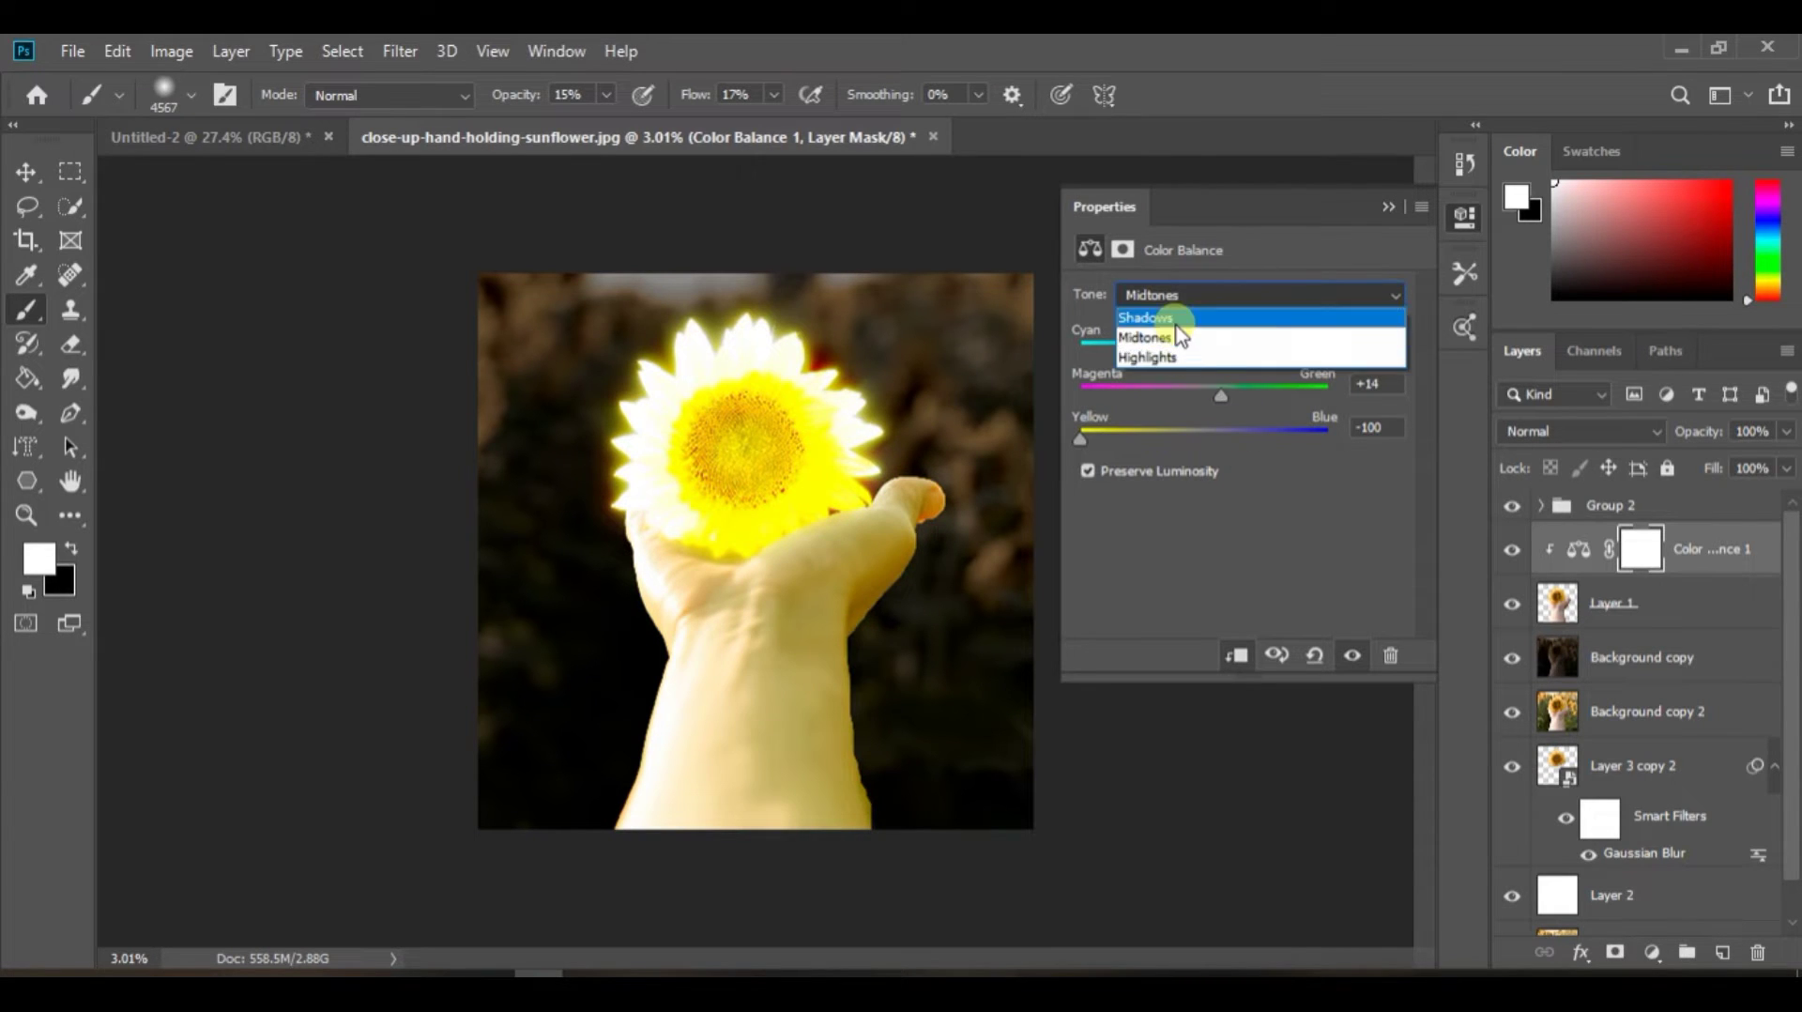
pyautogui.click(1207, 319)
pyautogui.moveTo(1210, 394); pyautogui.dragTo(1136, 430)
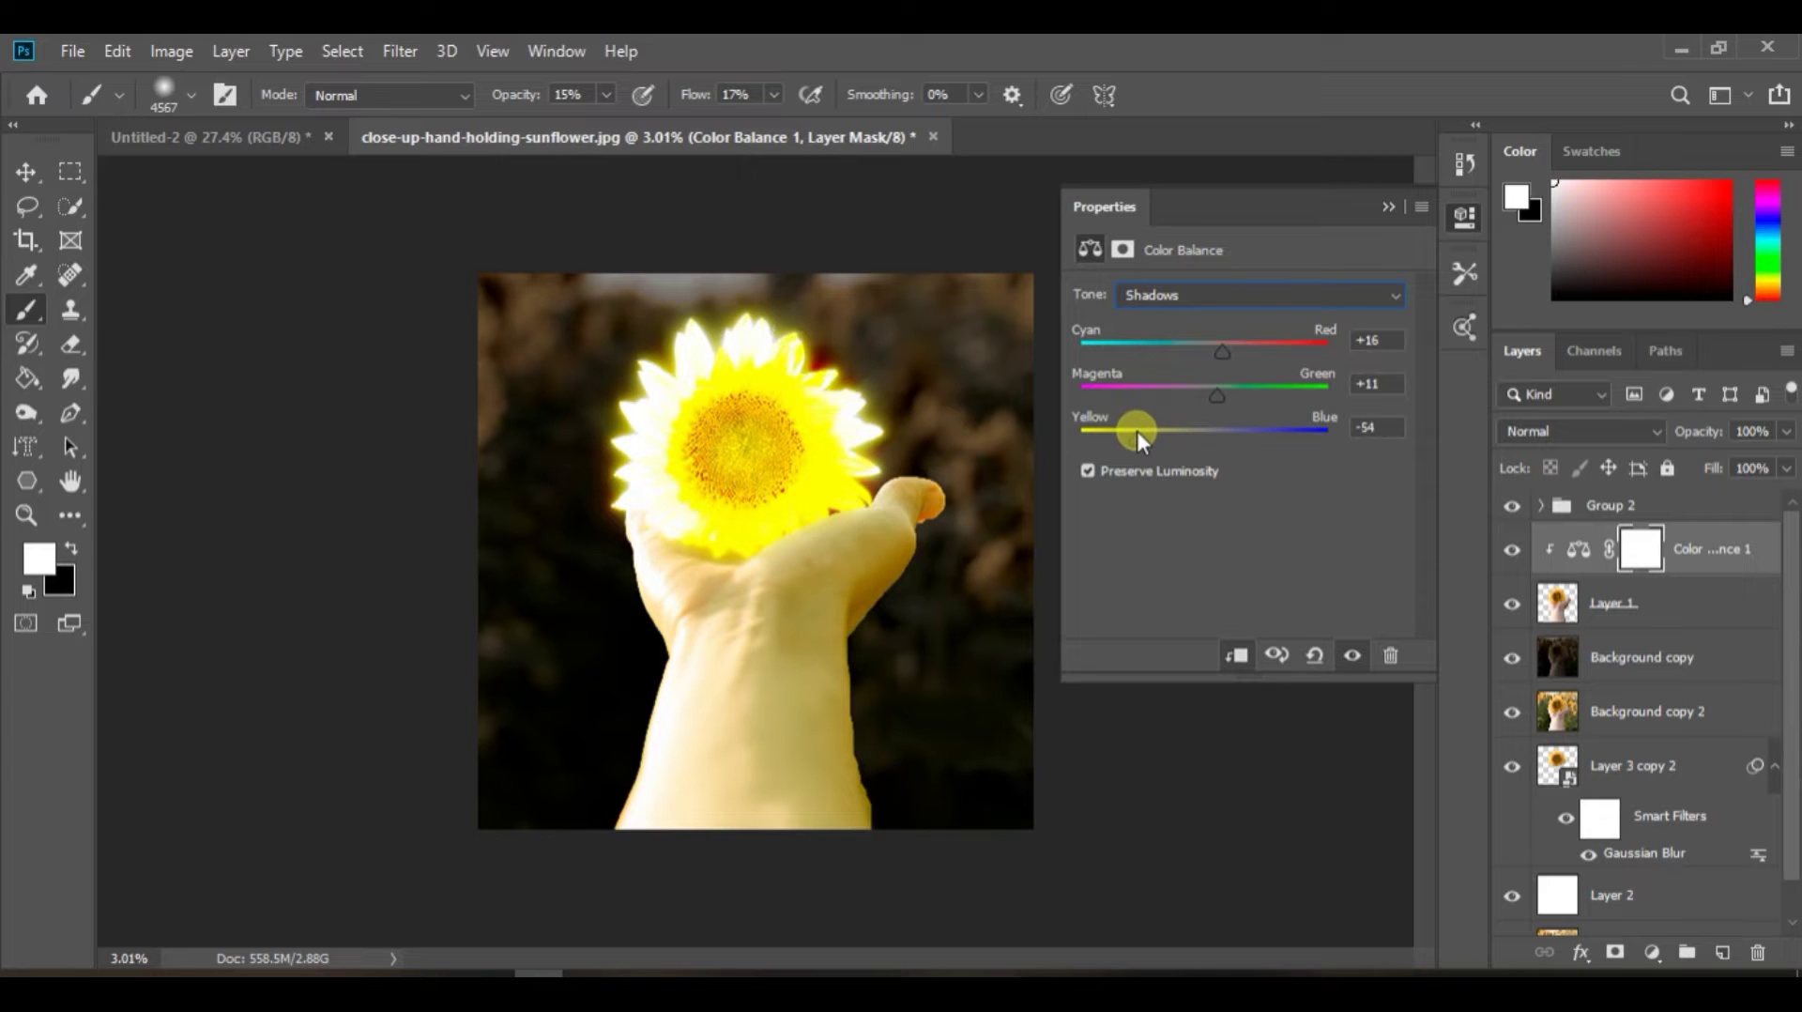
# Set the Color Balance highlights to red +14, green +13 and yellow -82
pyautogui.click(1239, 294)
pyautogui.click(1247, 363)
pyautogui.moveTo(1205, 349); pyautogui.dragTo(1221, 351)
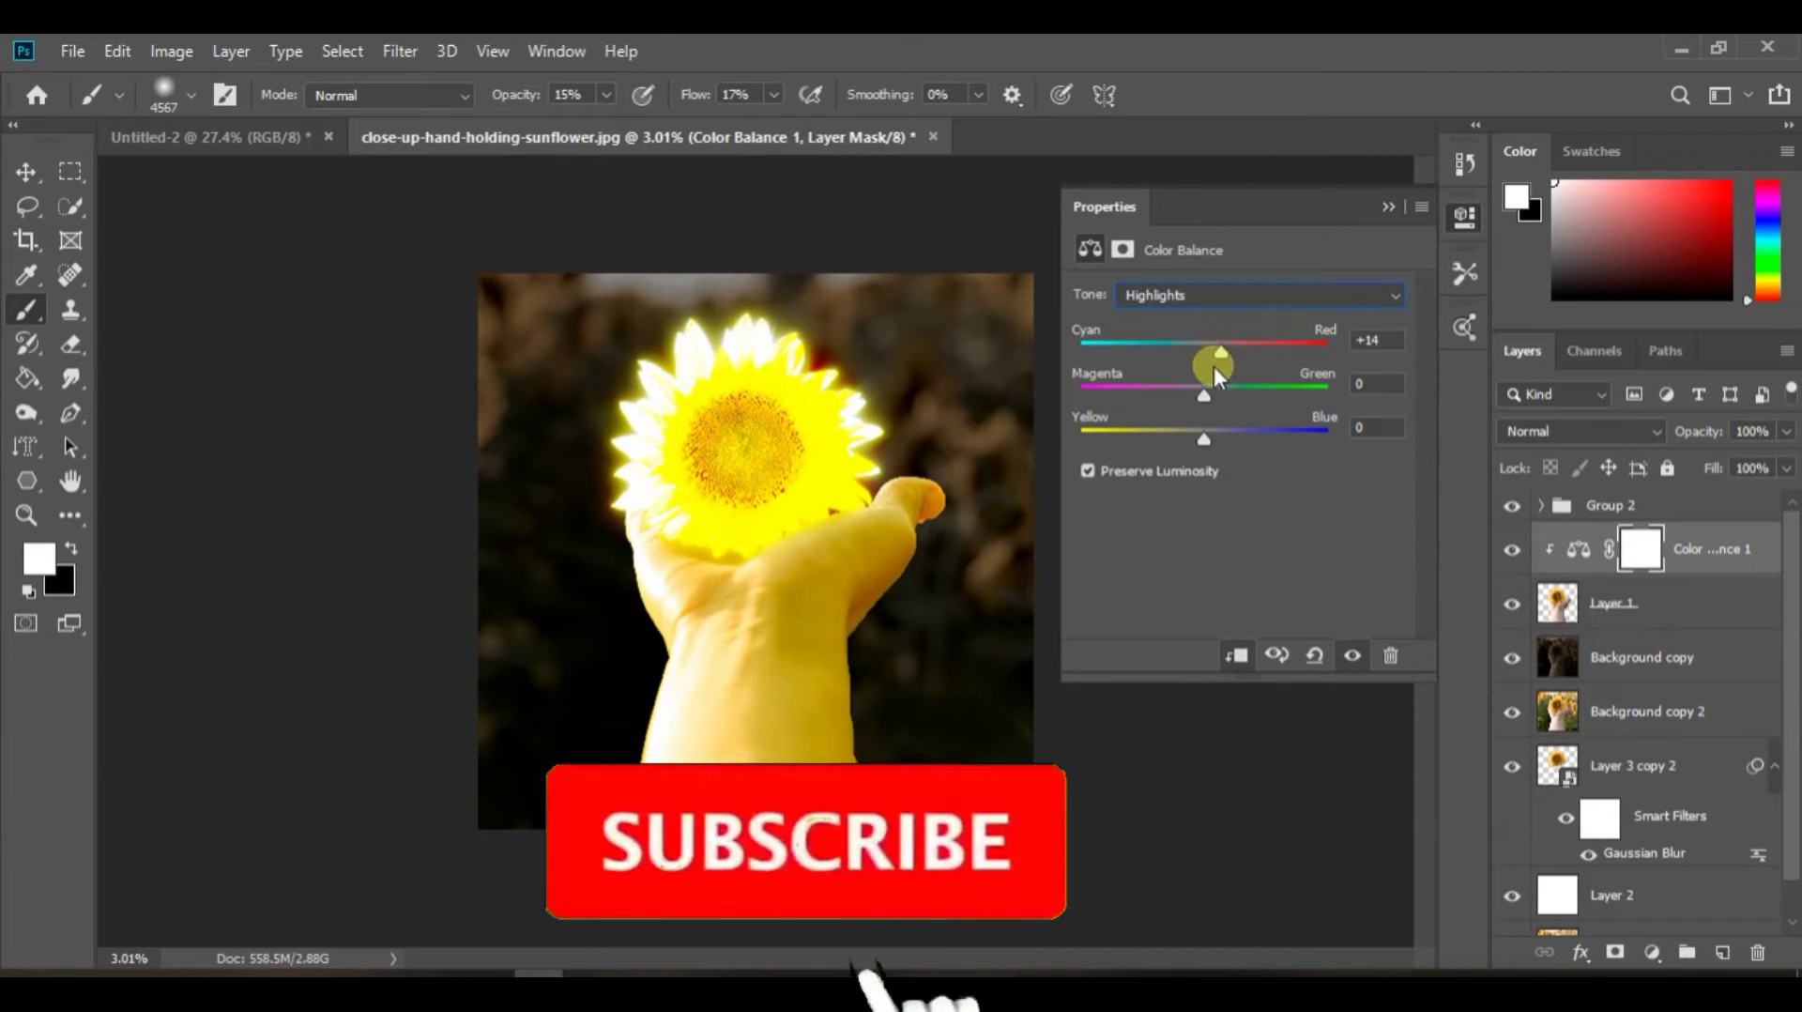
pyautogui.moveTo(1204, 436); pyautogui.dragTo(1112, 431)
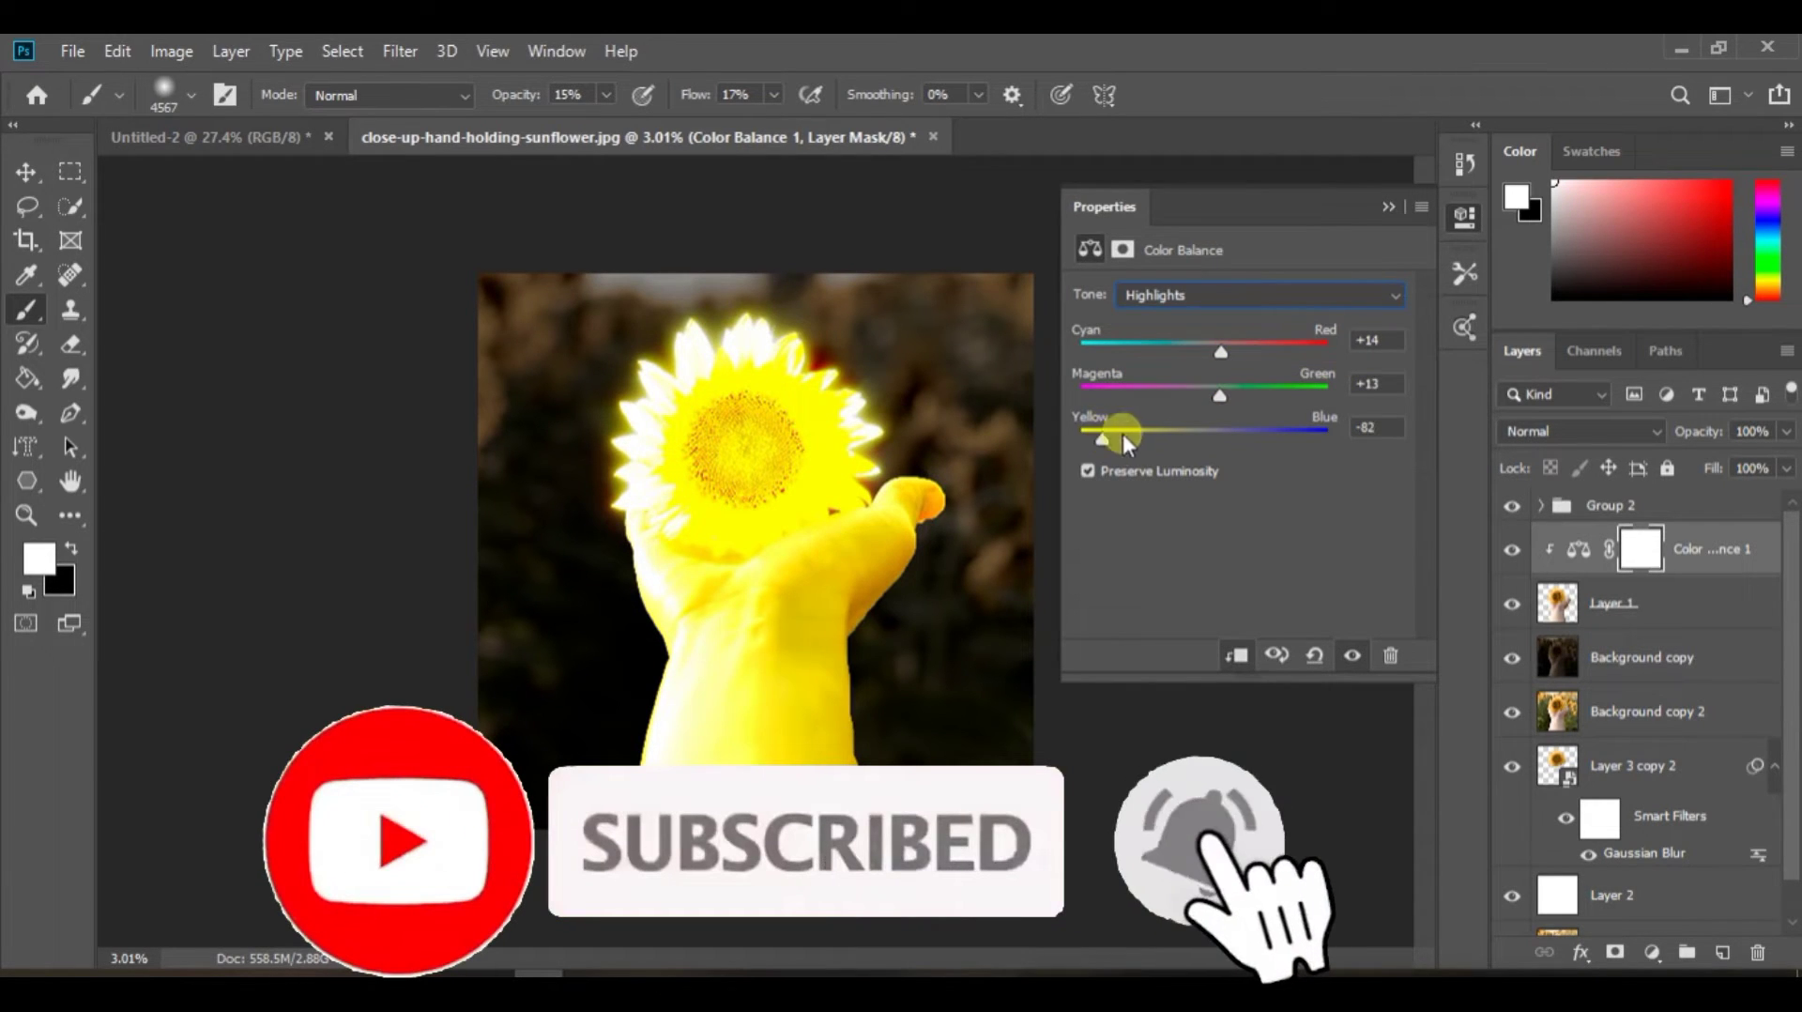
pyautogui.click(1431, 246)
# Try painting black on the Color Balance mask over the sunflower with a 5000 px brush, raising opacity to 82% and flow to 55%
pyautogui.click(1640, 554)
pyautogui.press(']')
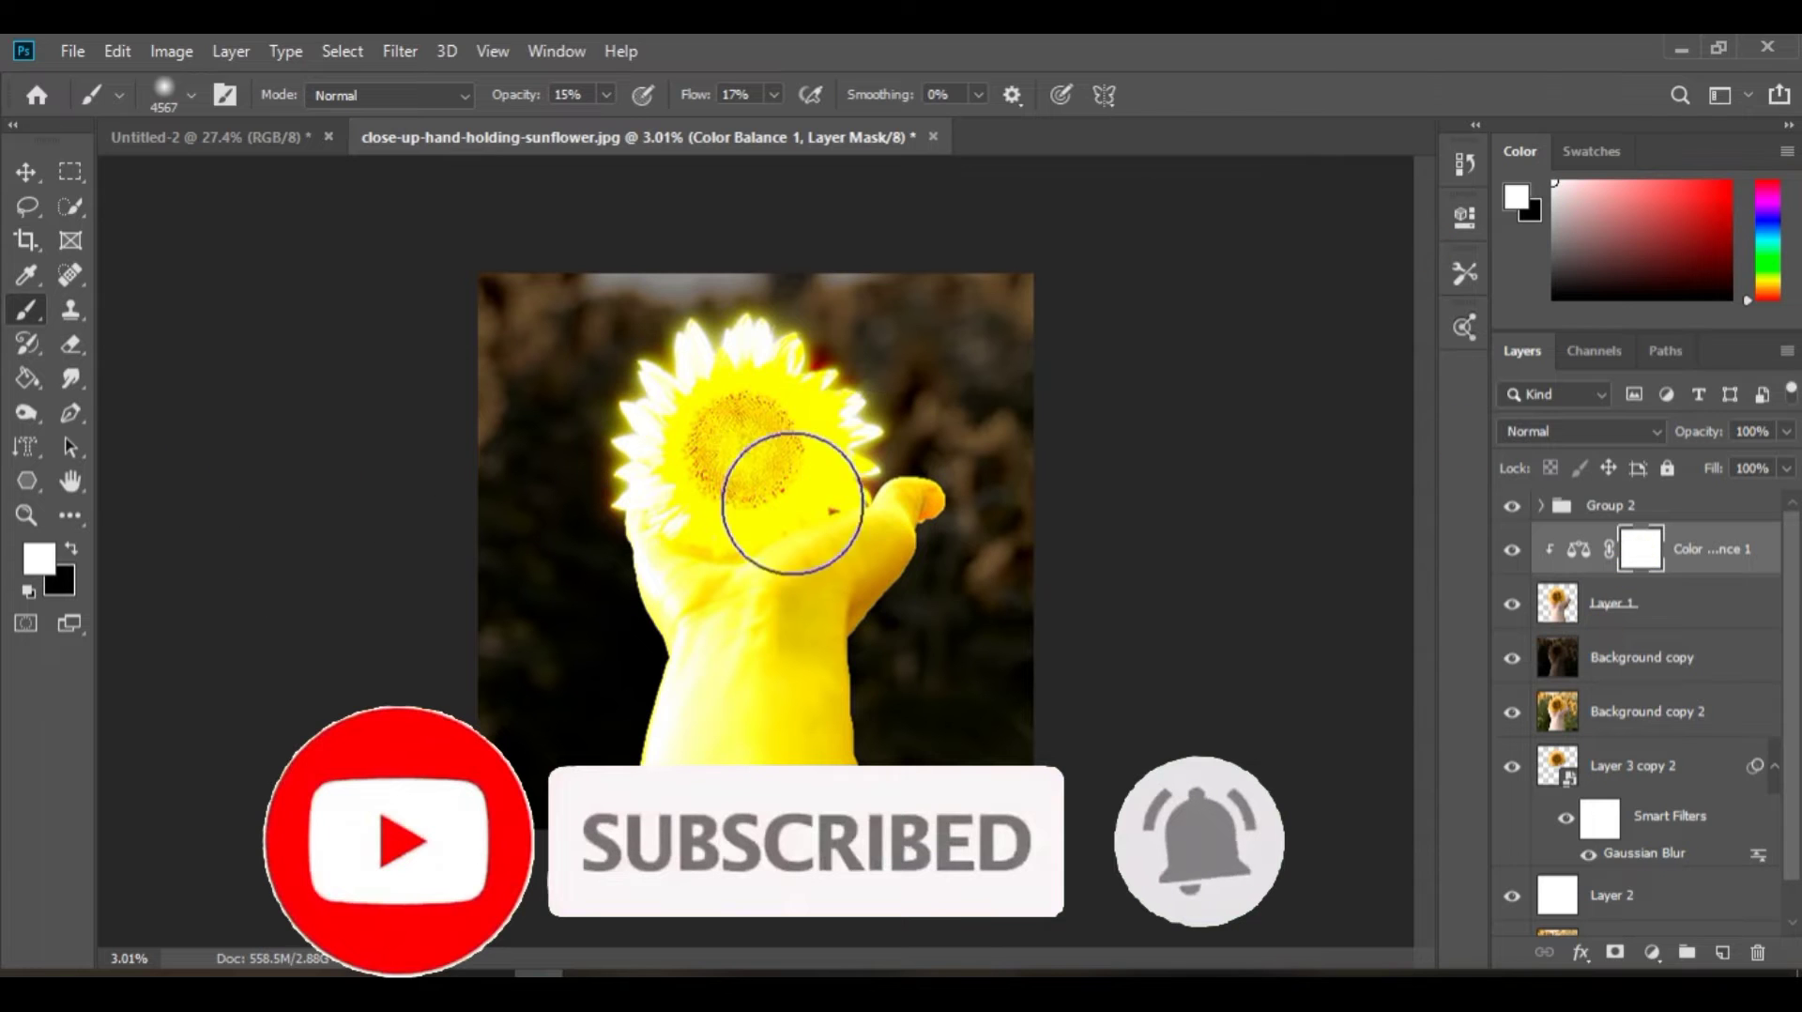
pyautogui.click(72, 549)
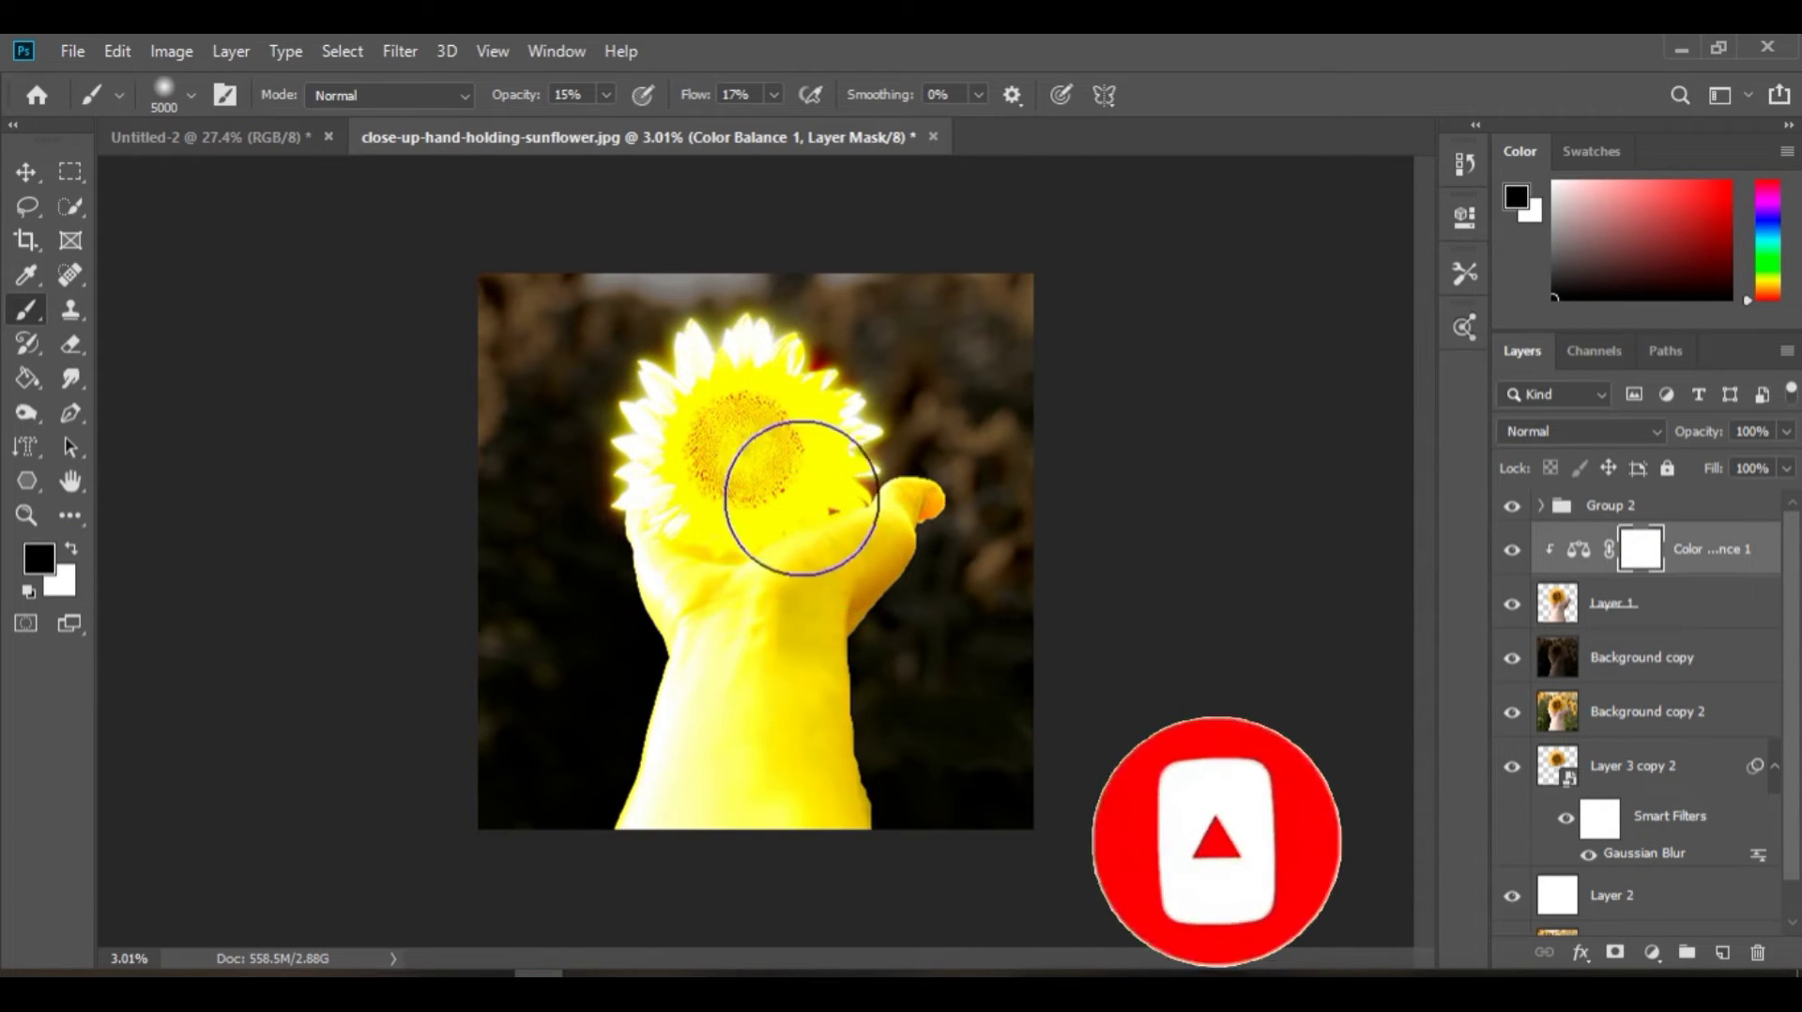
pyautogui.scroll(1, 826, 554)
pyautogui.click(754, 458)
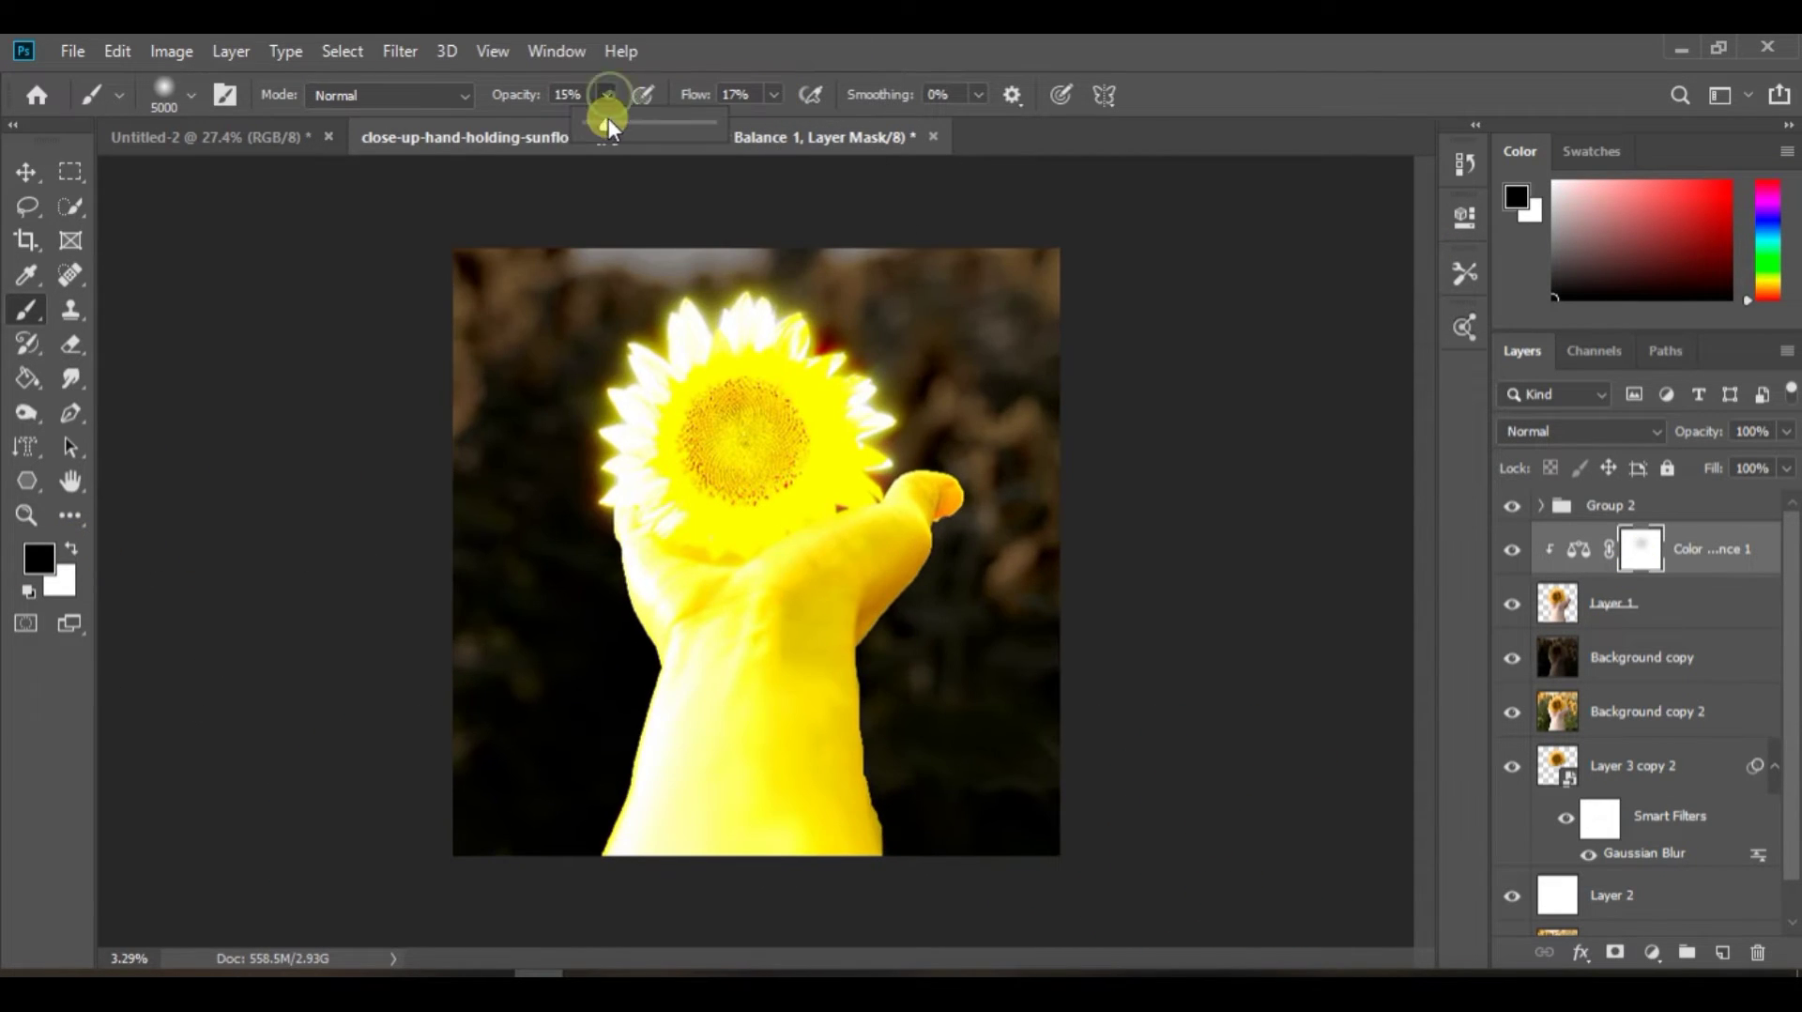
pyautogui.moveTo(641, 121); pyautogui.dragTo(781, 116)
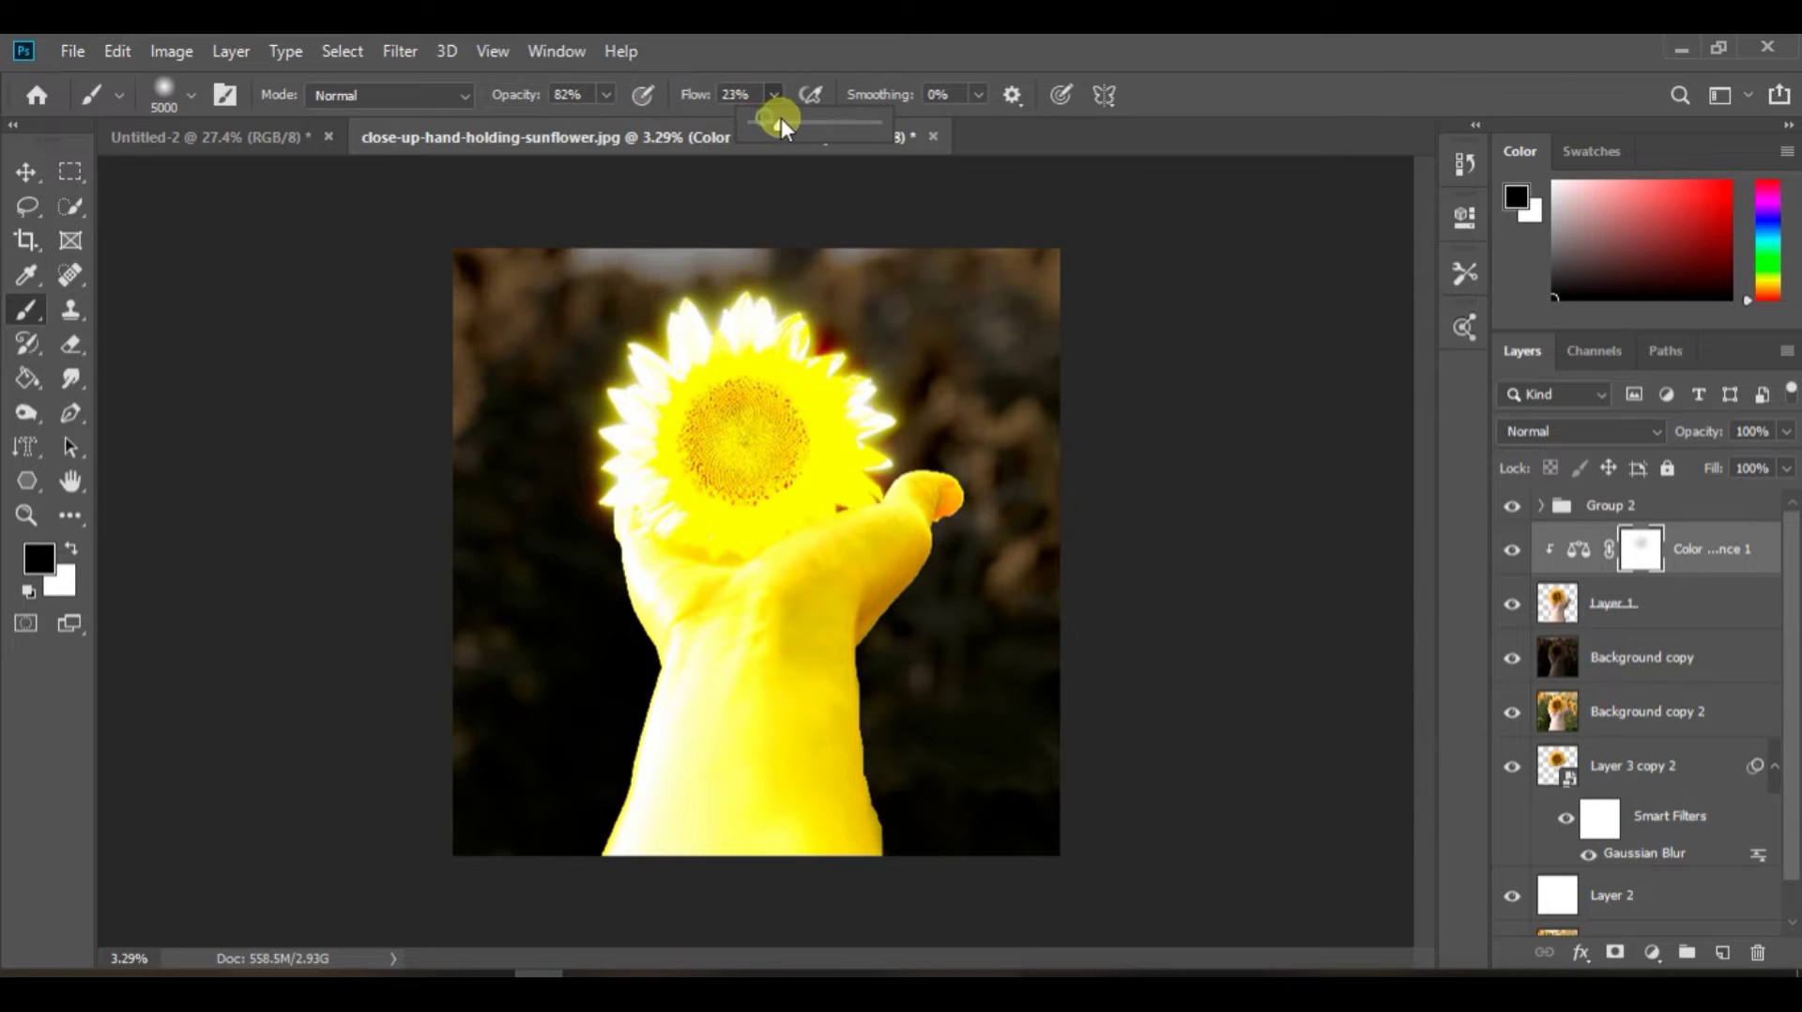
pyautogui.click(804, 501)
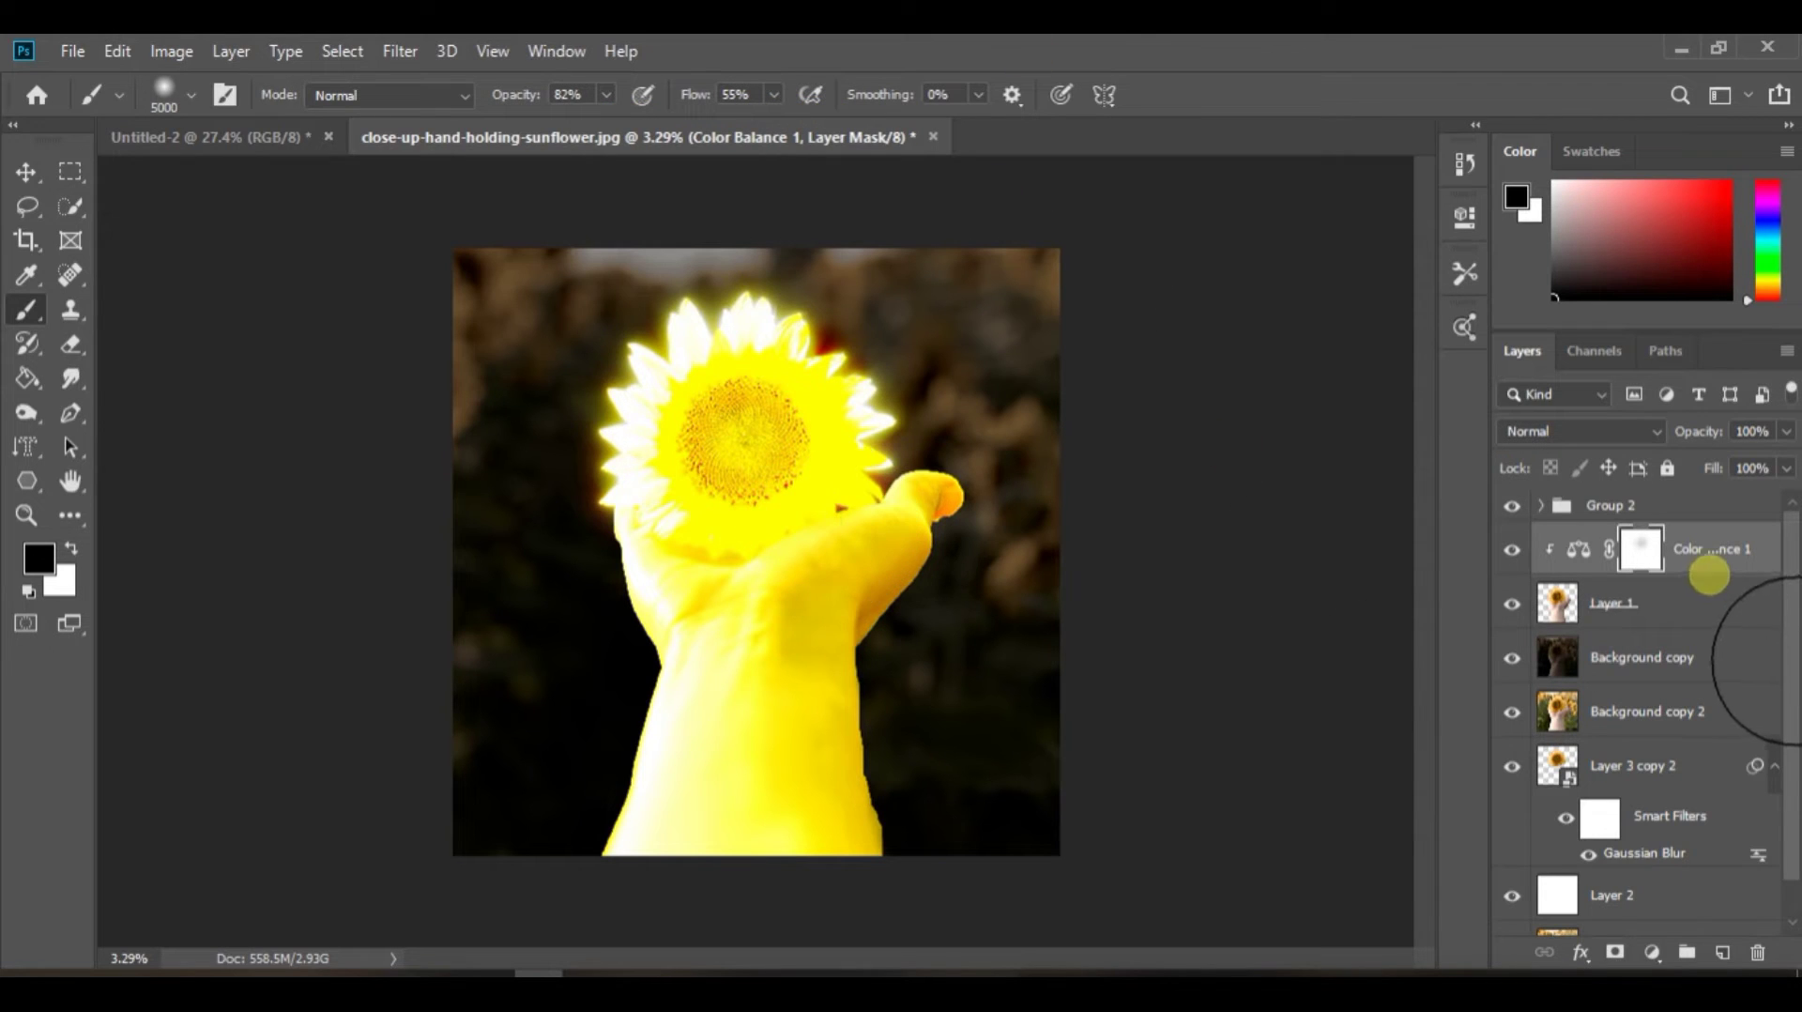
# Invert the Color Balance mask to black and paint white over the wrist at 24% brush opacity and 46% flow
pyautogui.hotkey('ctrl', 'i')
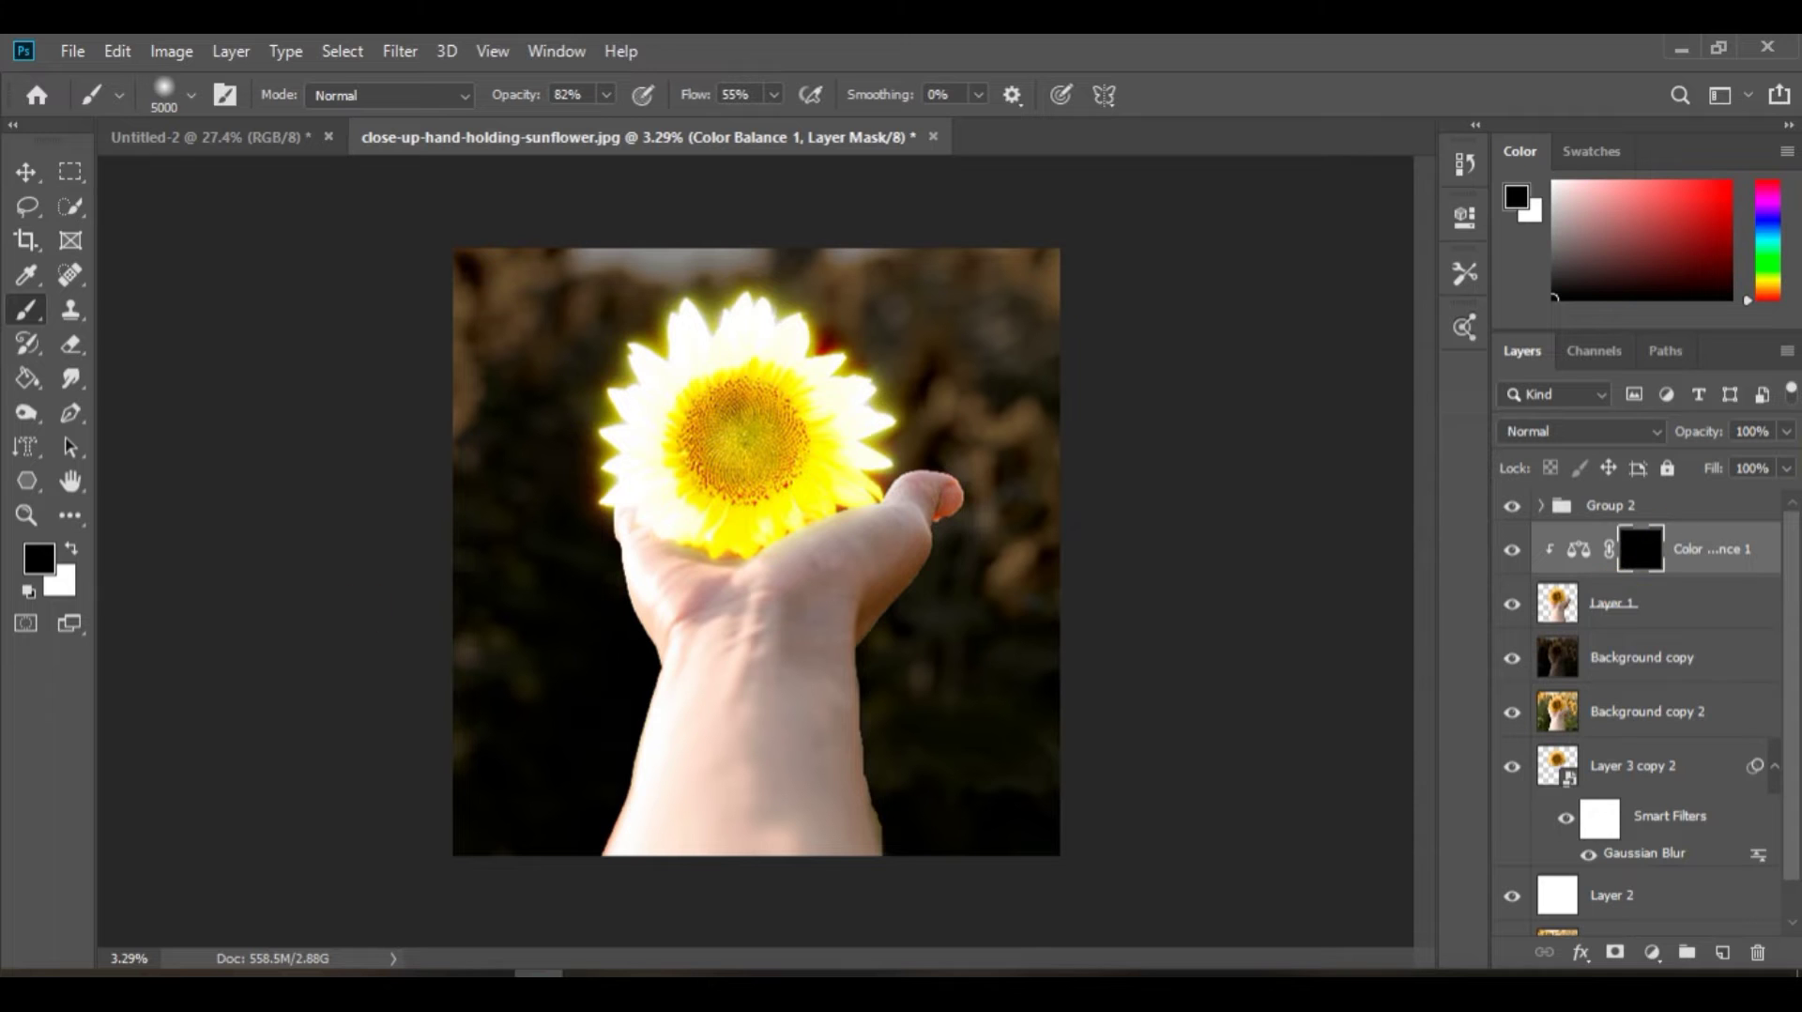
pyautogui.click(70, 548)
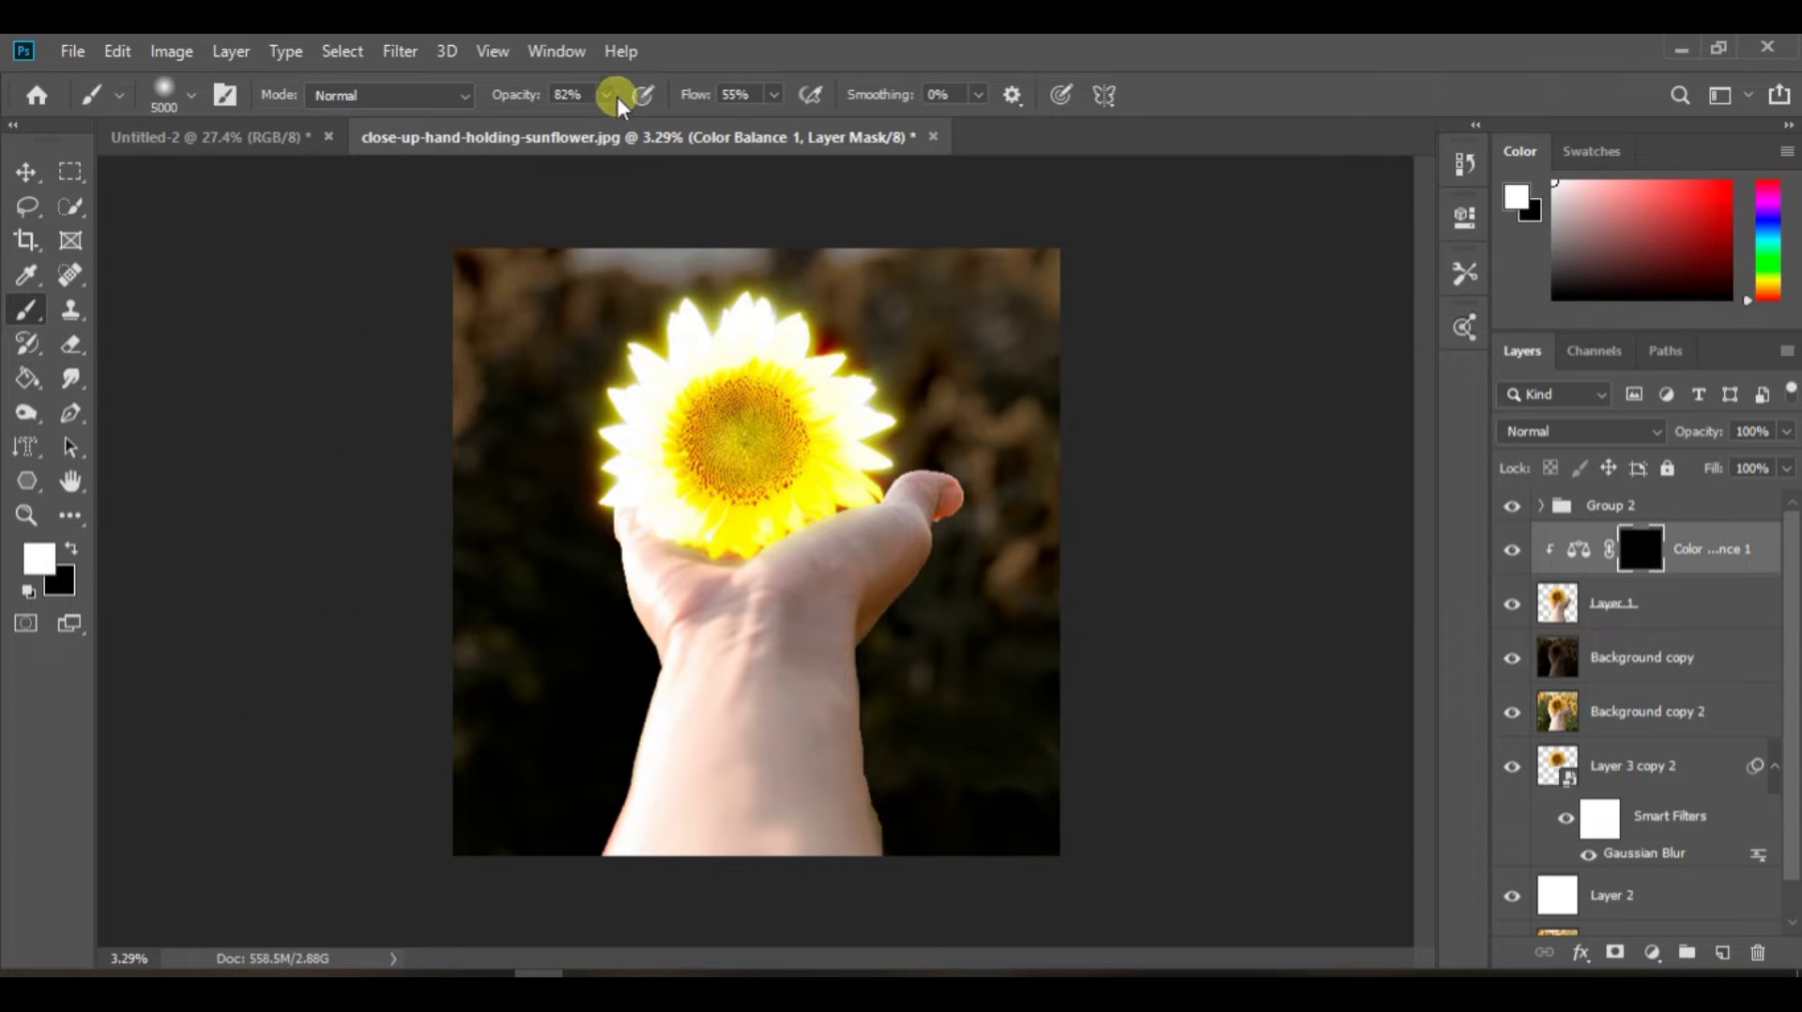
pyautogui.moveTo(611, 98); pyautogui.dragTo(538, 127)
pyautogui.moveTo(775, 97)
pyautogui.mouseDown()
pyautogui.moveTo(739, 122)
pyautogui.moveTo(761, 126)
pyautogui.mouseUp()
pyautogui.scroll(7, 777, 704)
pyautogui.moveTo(748, 676); pyautogui.dragTo(857, 599)
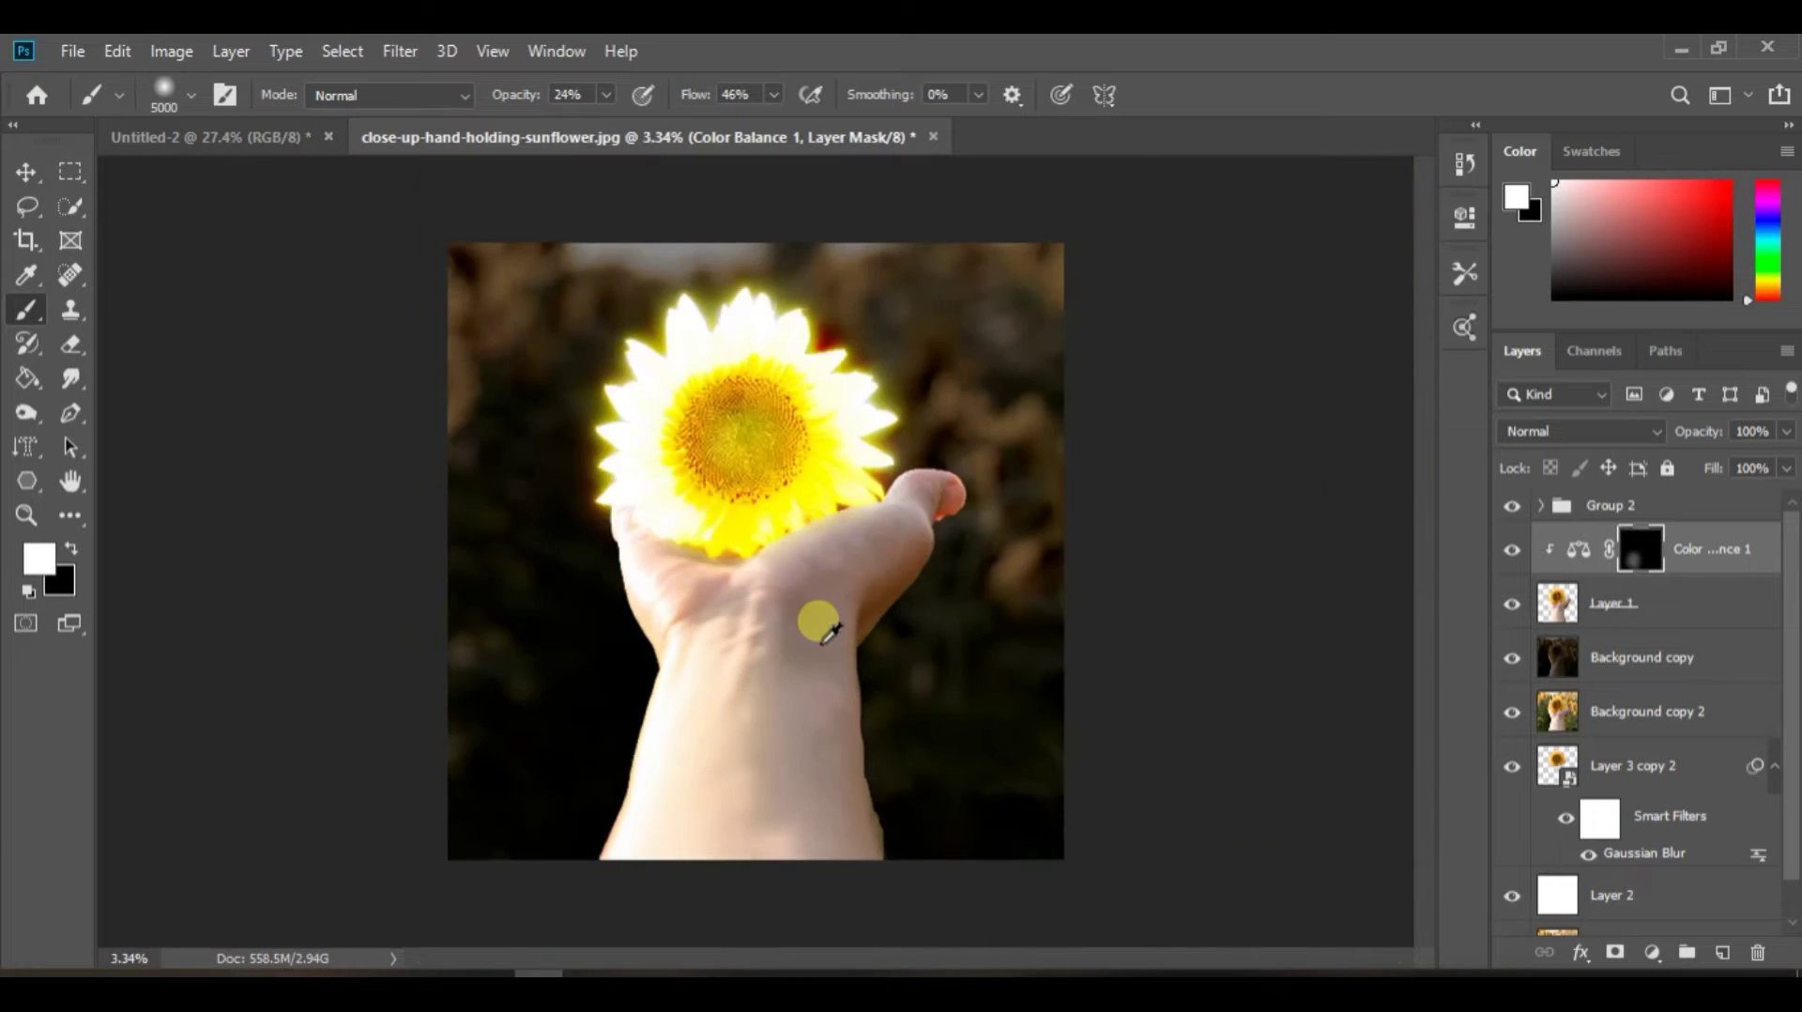
# Reduce the brush size and paint white on the Color Balance mask across the palm and forearm to bring in the yellow light
pyautogui.click(1638, 549)
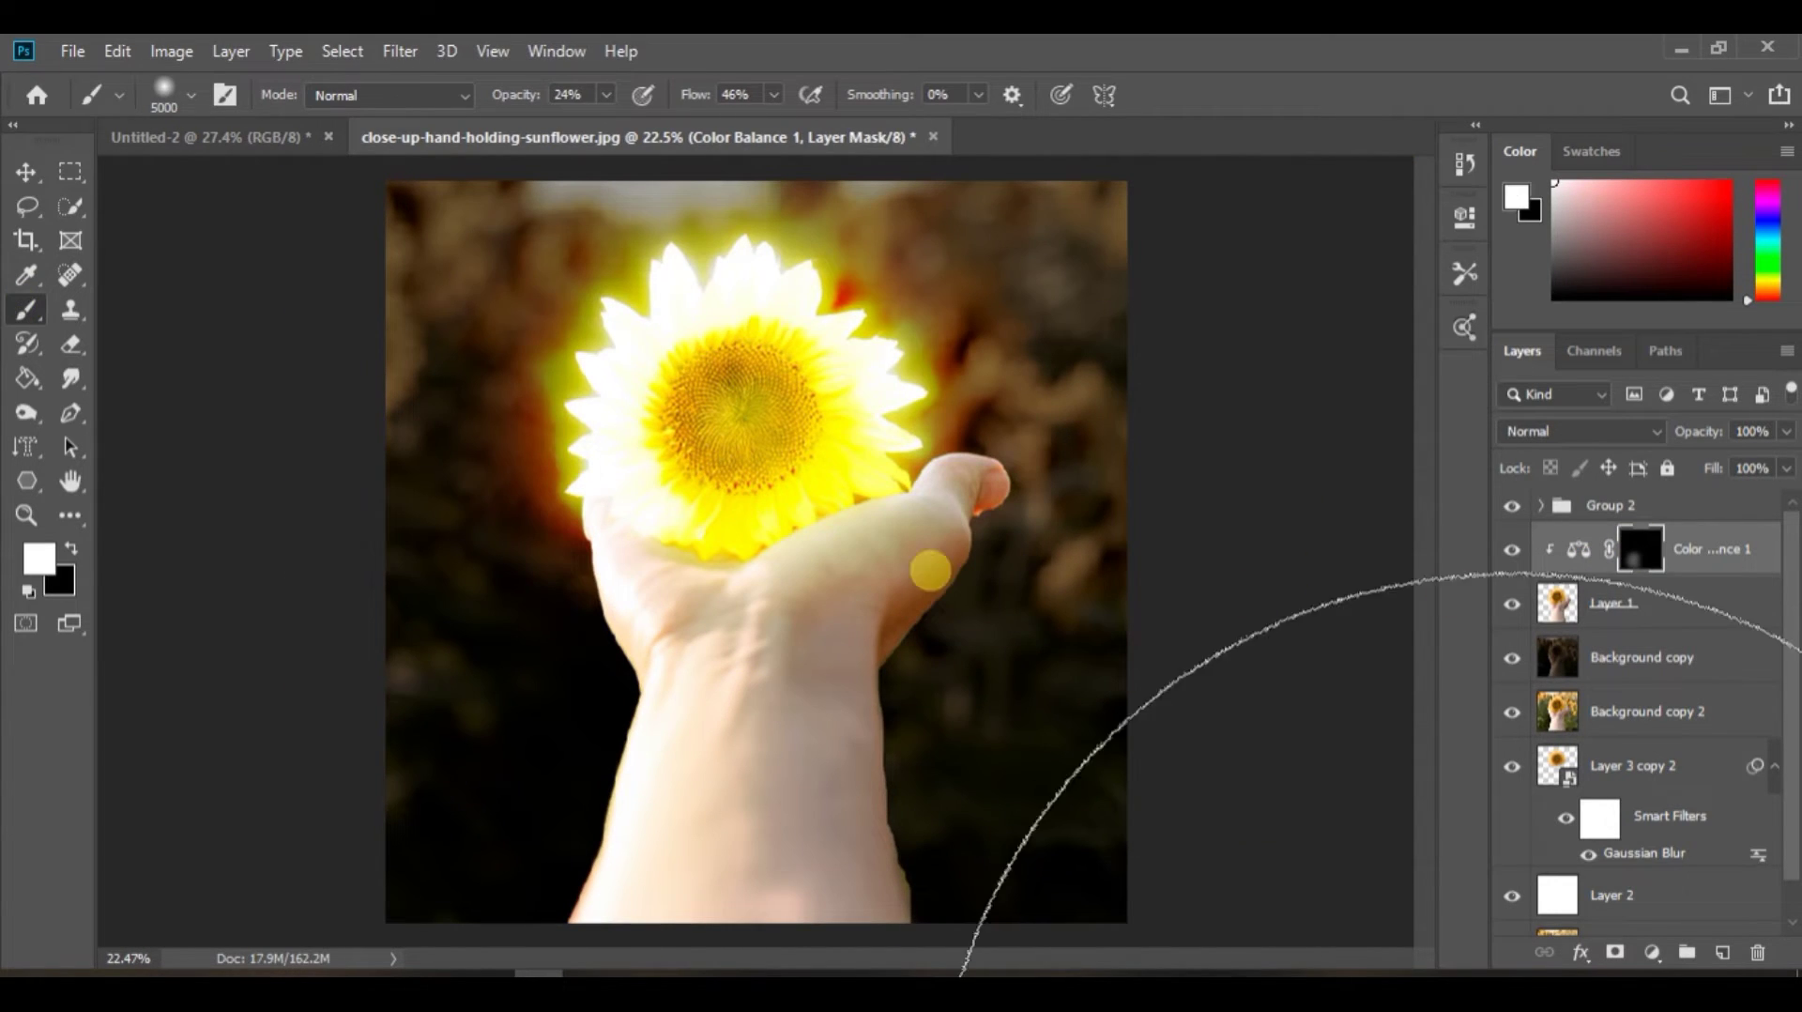
pyautogui.moveTo(820, 582); pyautogui.dragTo(347, 587)
pyautogui.scroll(1, 657, 676)
pyautogui.moveTo(621, 461); pyautogui.dragTo(815, 255)
pyautogui.moveTo(847, 877)
pyautogui.mouseDown()
pyautogui.moveTo(1008, 764)
pyautogui.moveTo(966, 706)
pyautogui.moveTo(996, 751)
pyautogui.mouseUp()
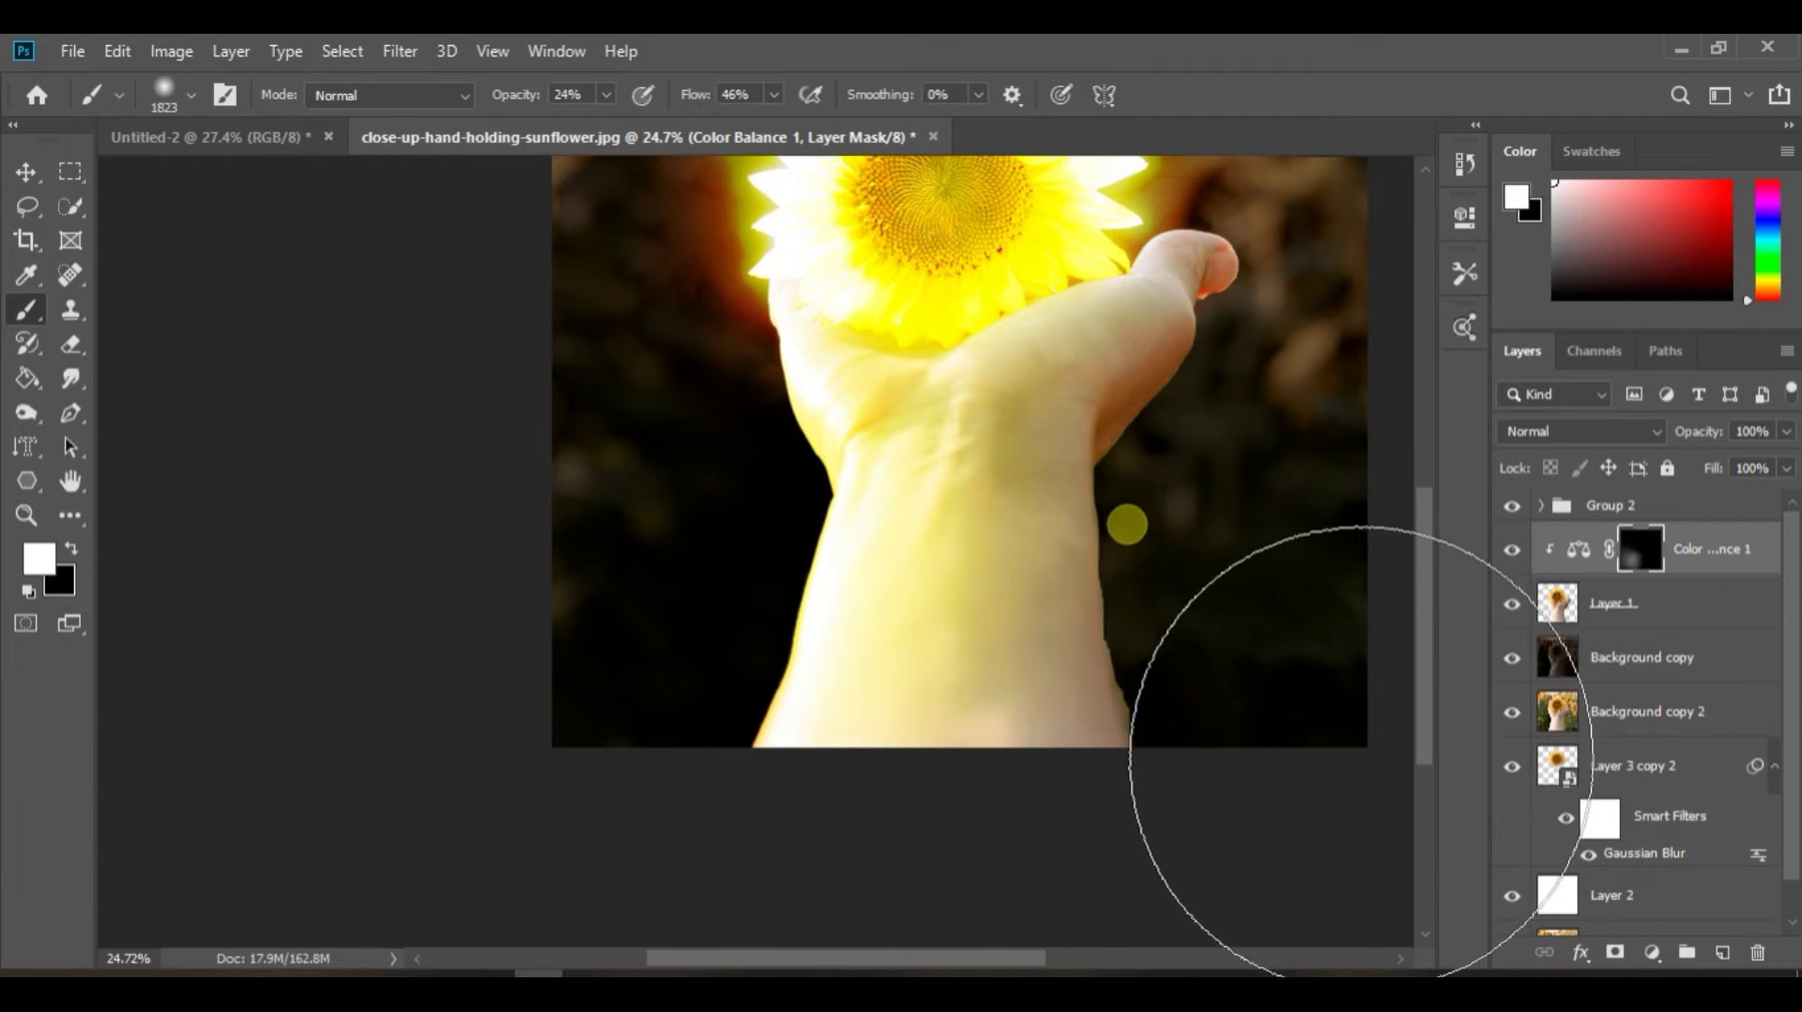
pyautogui.moveTo(1101, 511); pyautogui.dragTo(984, 666)
pyautogui.moveTo(1076, 607); pyautogui.dragTo(963, 607)
pyautogui.moveTo(1074, 503); pyautogui.dragTo(954, 787)
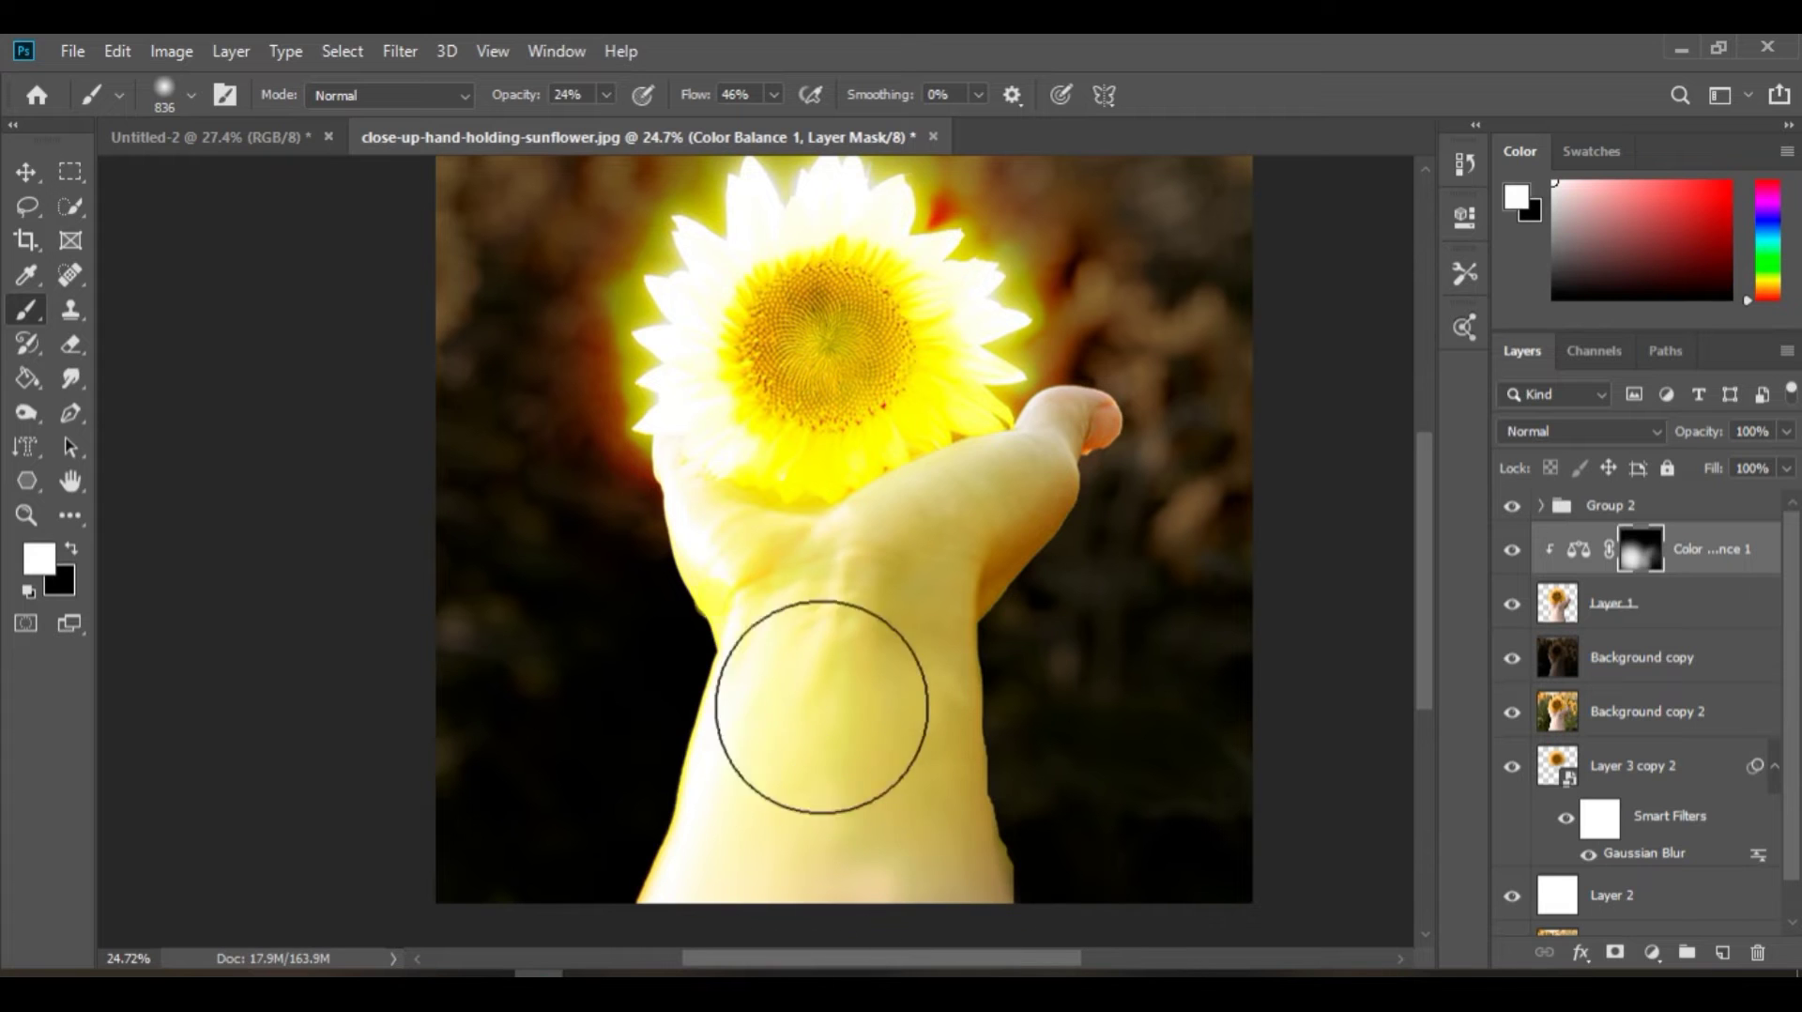
# Paint white on the Color Balance mask along the shaded palm edge and thumb with a 183 px brush
pyautogui.scroll(-2, 864, 719)
pyautogui.scroll(6, 989, 720)
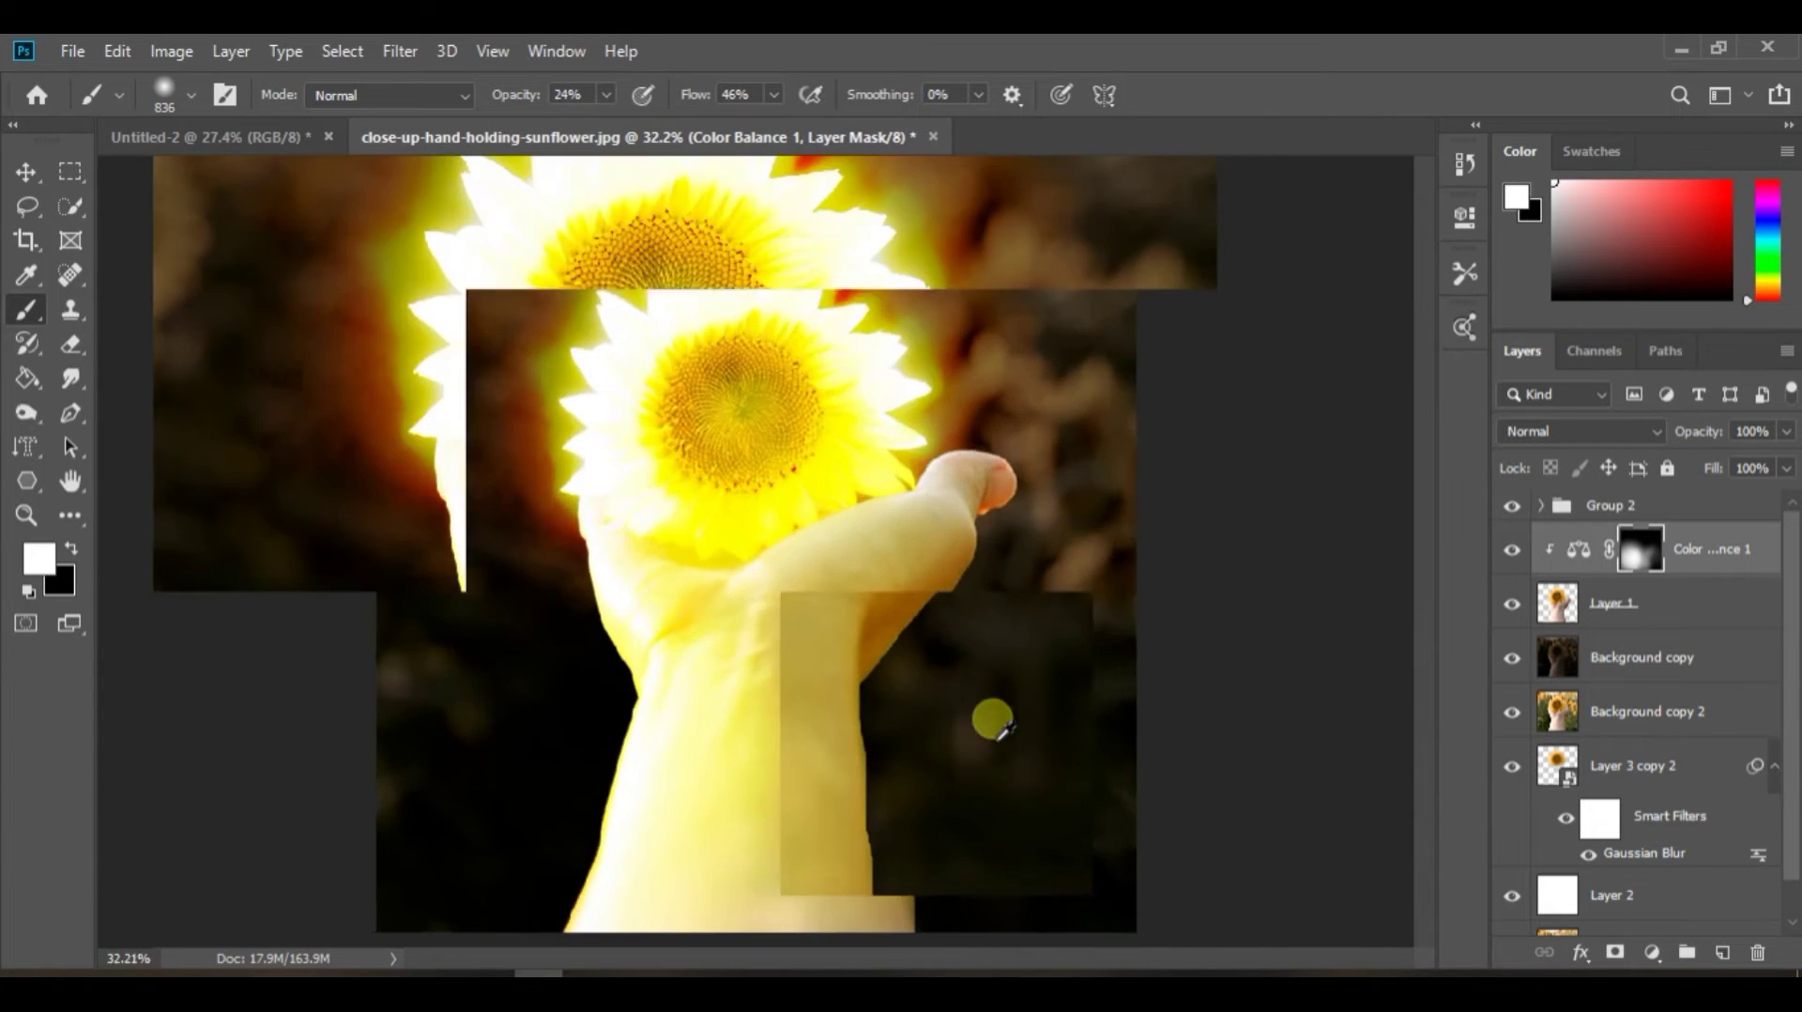
pyautogui.scroll(-3, 873, 595)
pyautogui.moveTo(901, 656); pyautogui.dragTo(850, 655)
pyautogui.press('x')
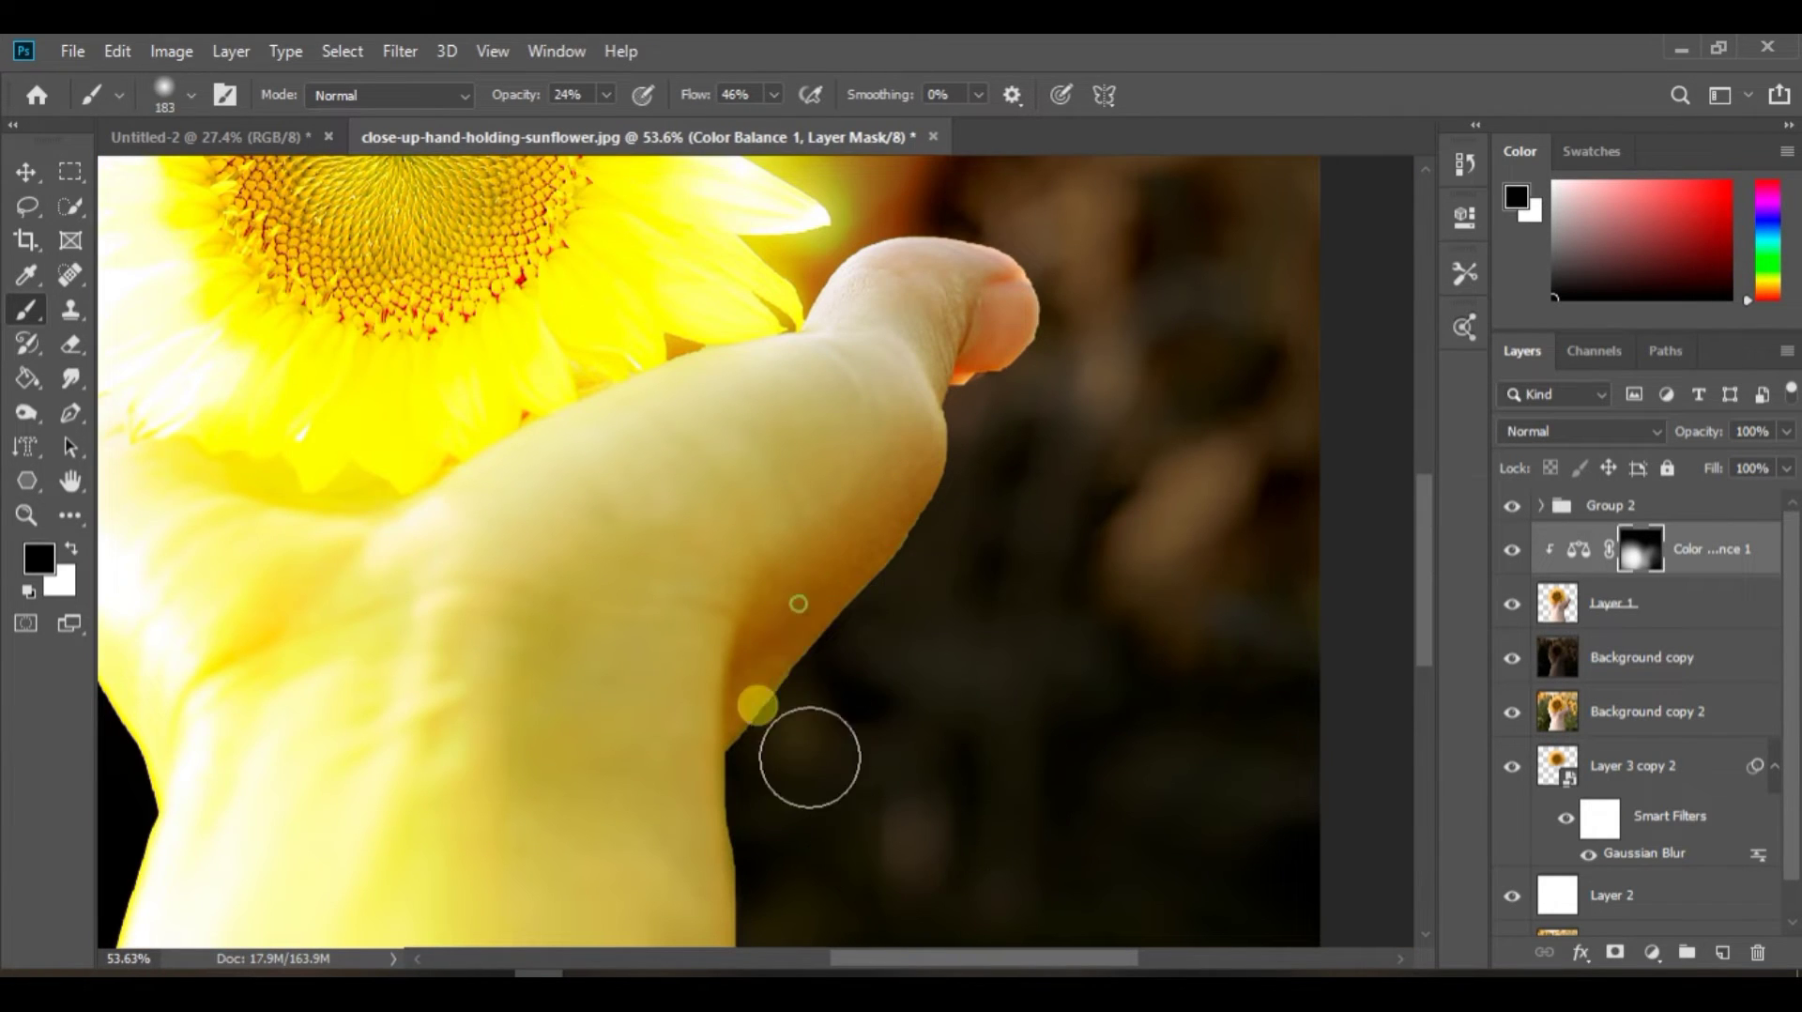
pyautogui.press('x')
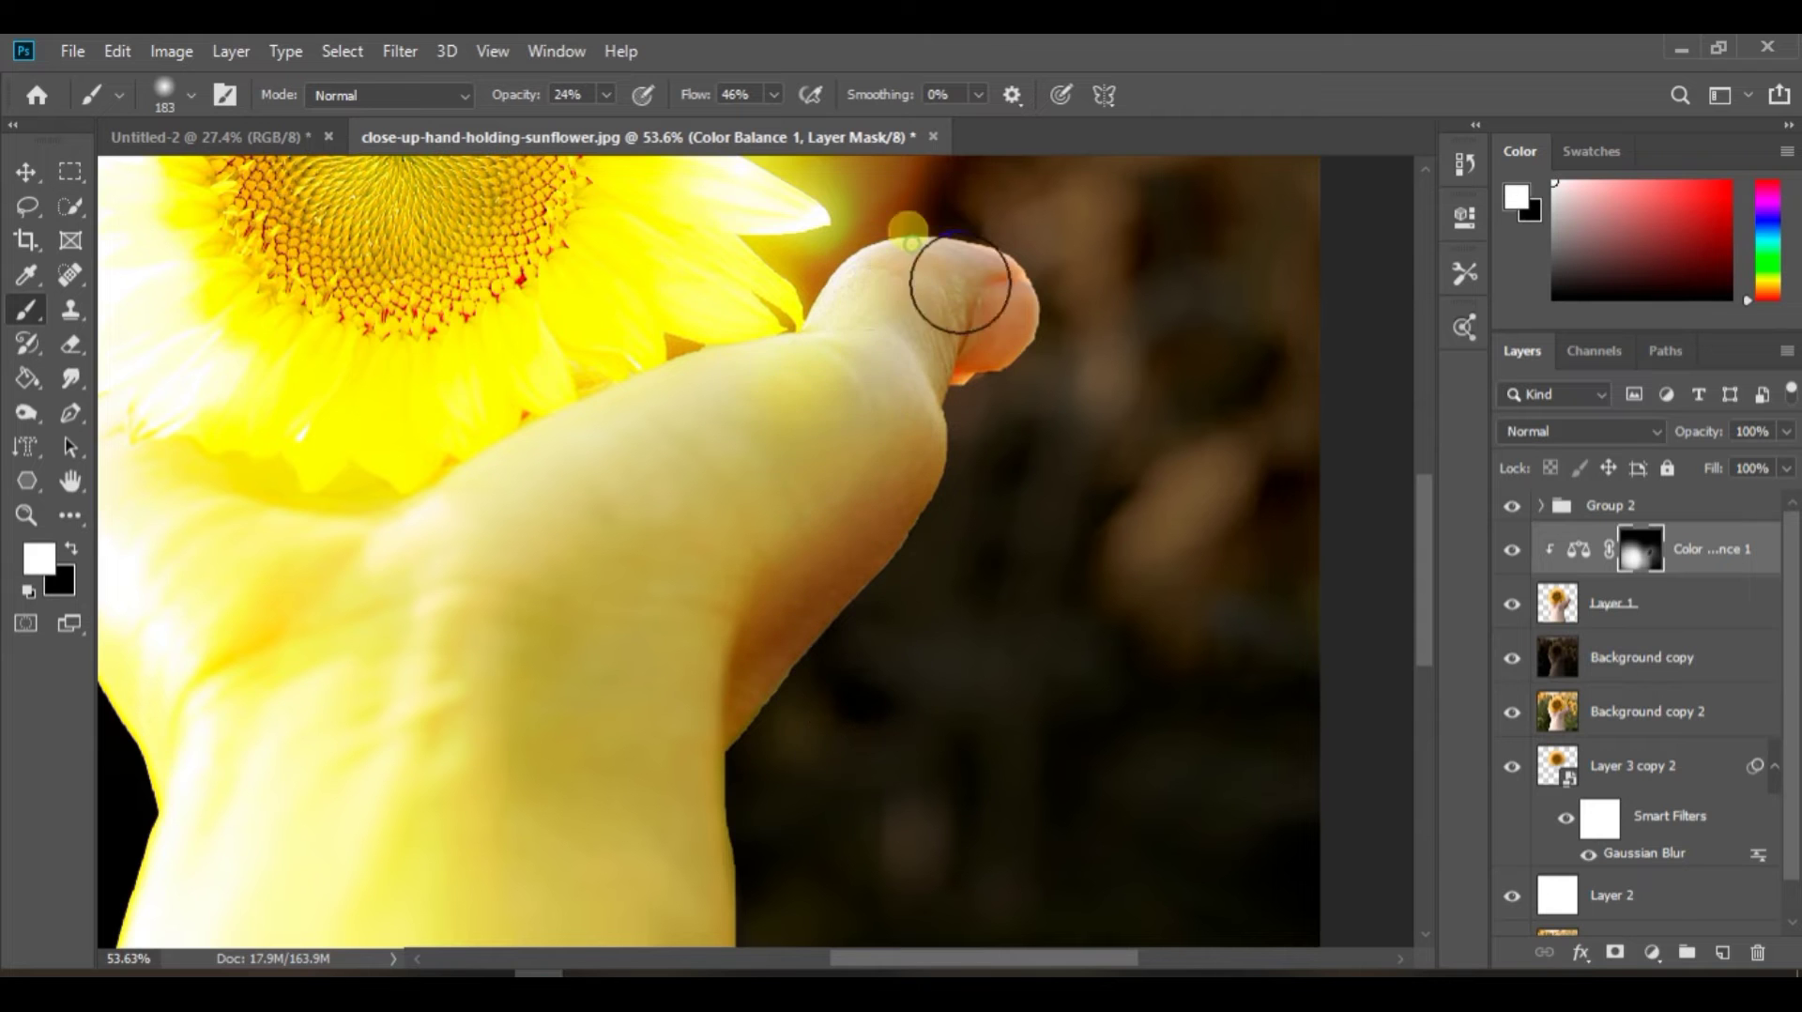
pyautogui.scroll(-6, 530, 711)
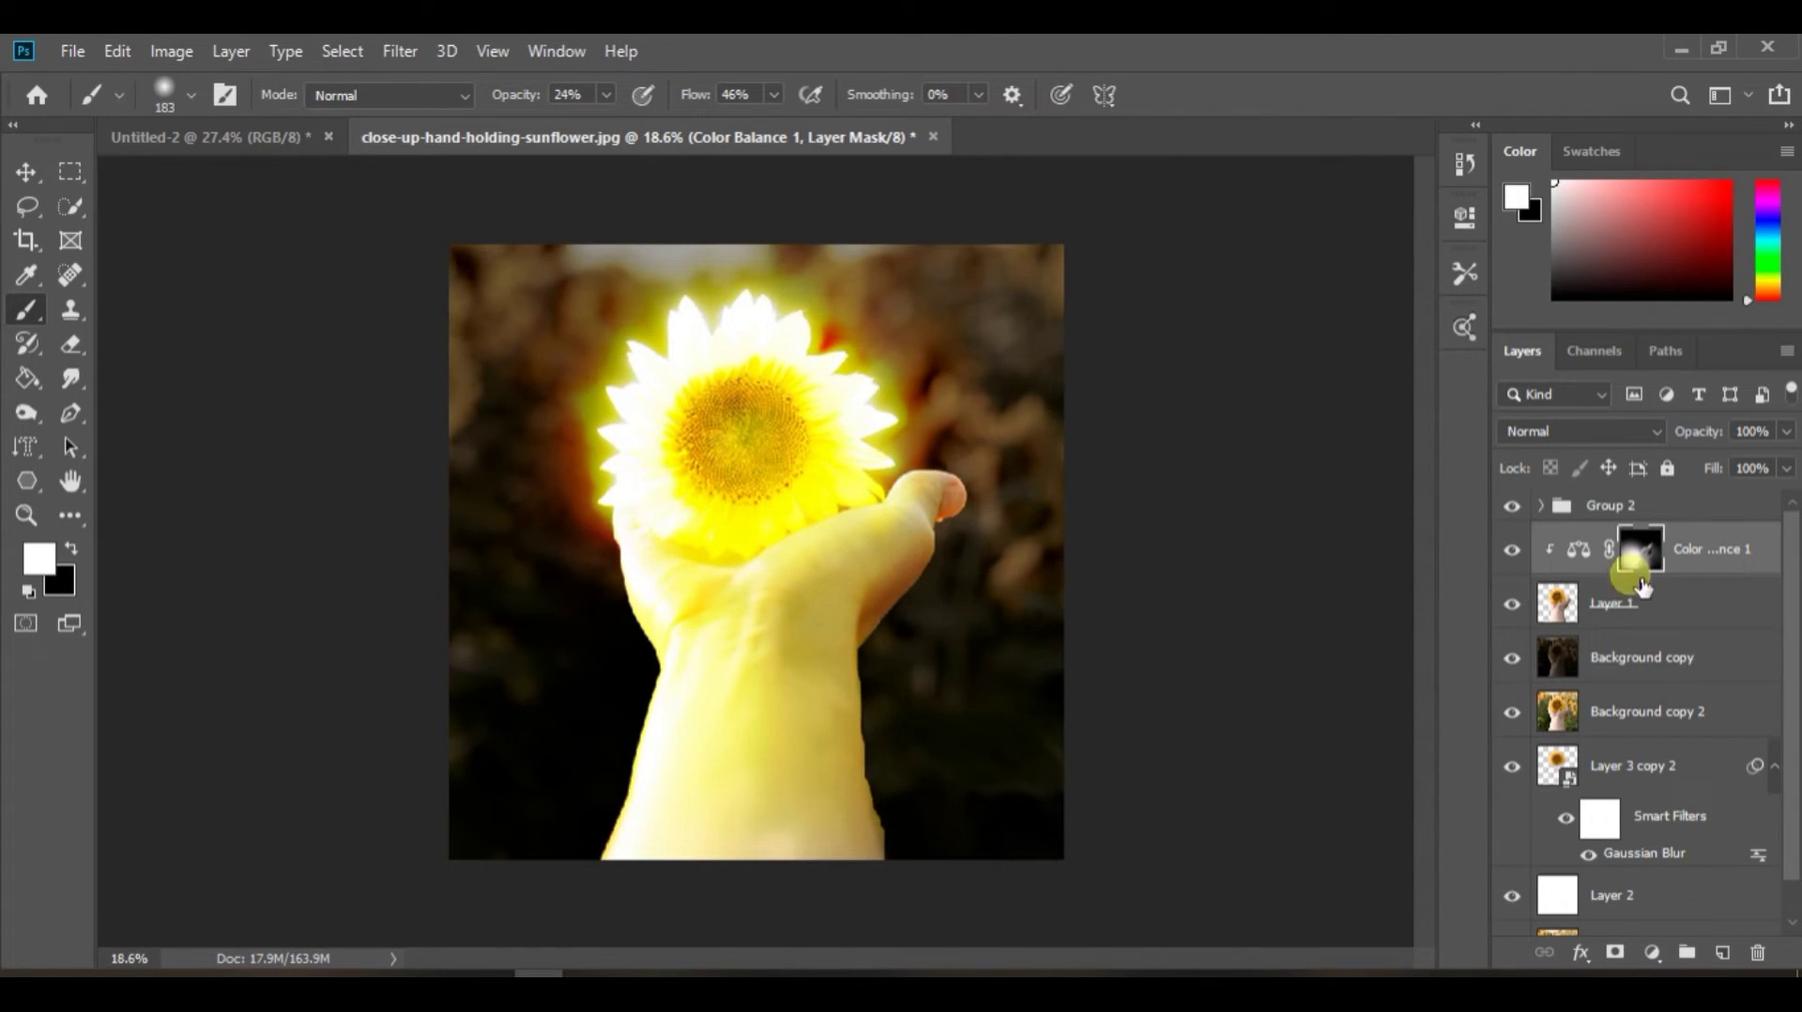
# Add a layer mask to Layer 1 and set a black 216 px brush to 100% opacity and 100% flow
pyautogui.click(1638, 602)
pyautogui.click(1615, 952)
pyautogui.scroll(2, 792, 823)
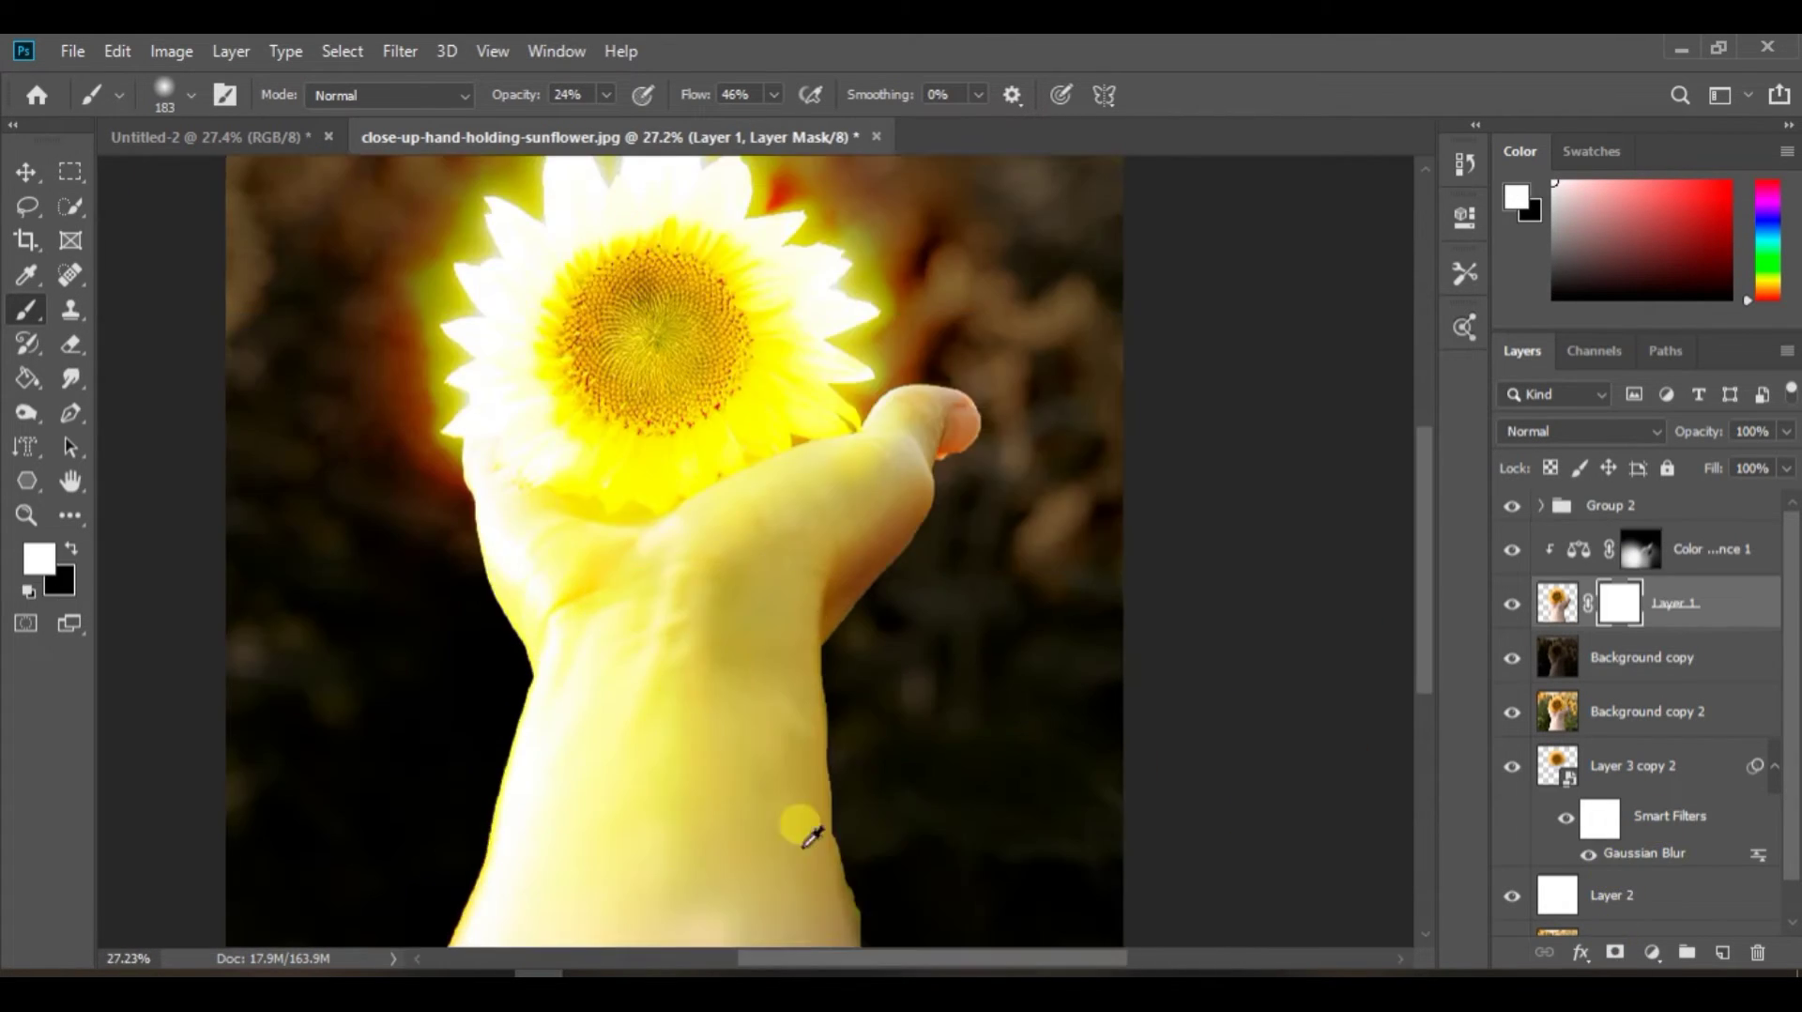
pyautogui.scroll(-4, 750, 518)
pyautogui.scroll(5, 648, 539)
pyautogui.moveTo(754, 473); pyautogui.dragTo(809, 807)
pyautogui.moveTo(742, 336); pyautogui.dragTo(702, 338)
pyautogui.moveTo(773, 398); pyautogui.dragTo(776, 487)
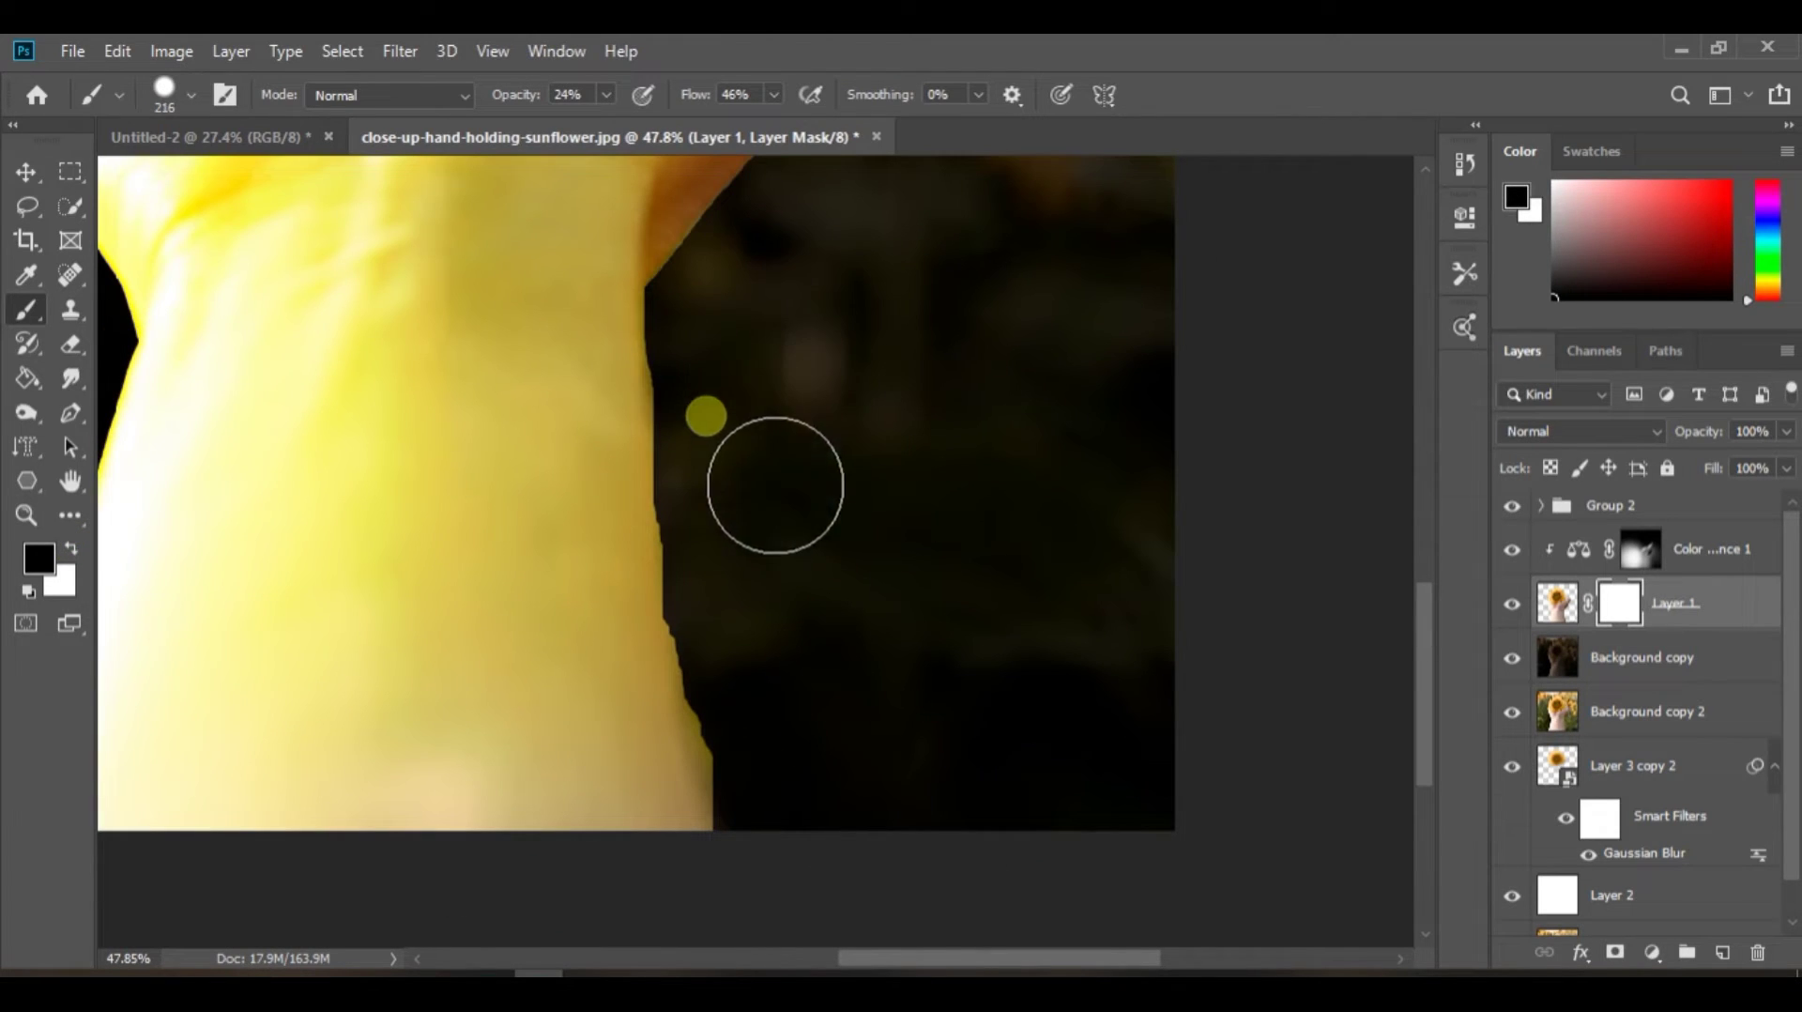
pyautogui.moveTo(720, 128); pyautogui.dragTo(847, 126)
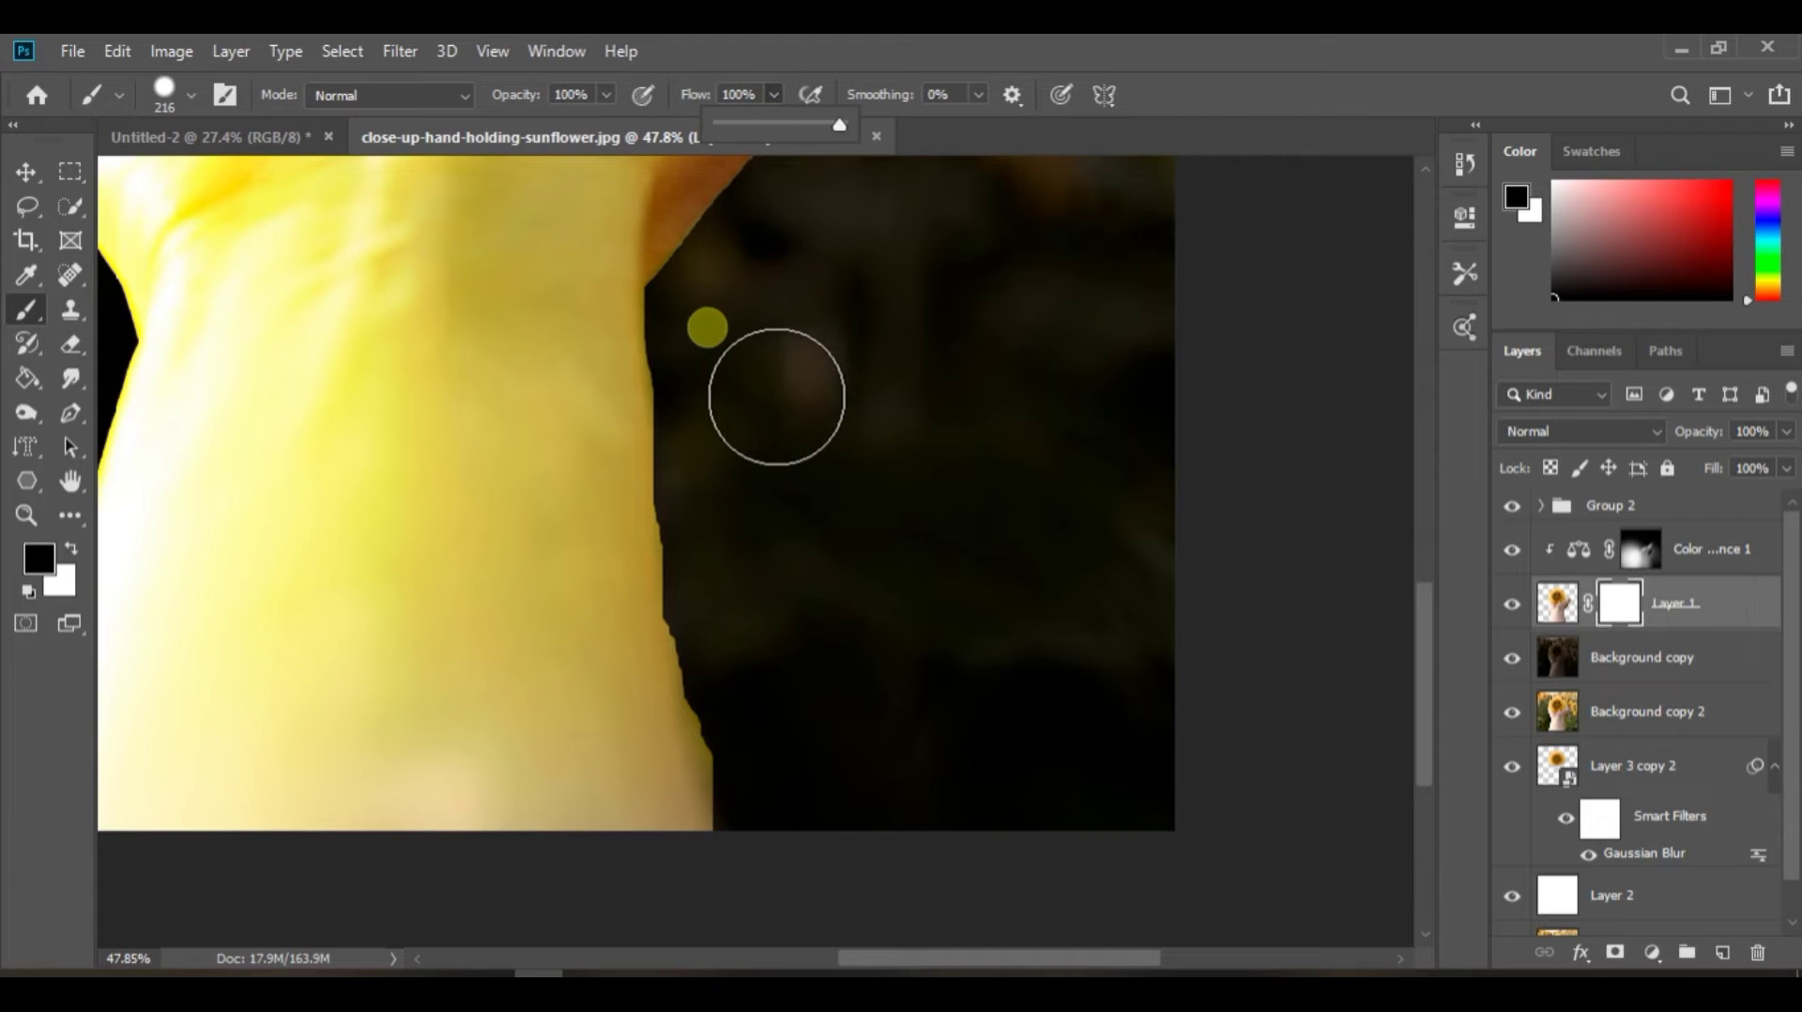
# Paint black on the Layer 1 mask in straight strokes down the thumb-side edge of the forearm to smooth its outline
pyautogui.click(708, 328)
pyautogui.keyDown('shift'); pyautogui.click(757, 813); pyautogui.keyUp('shift')
pyautogui.click(712, 351)
pyautogui.keyDown('shift'); pyautogui.click(748, 820); pyautogui.keyUp('shift')
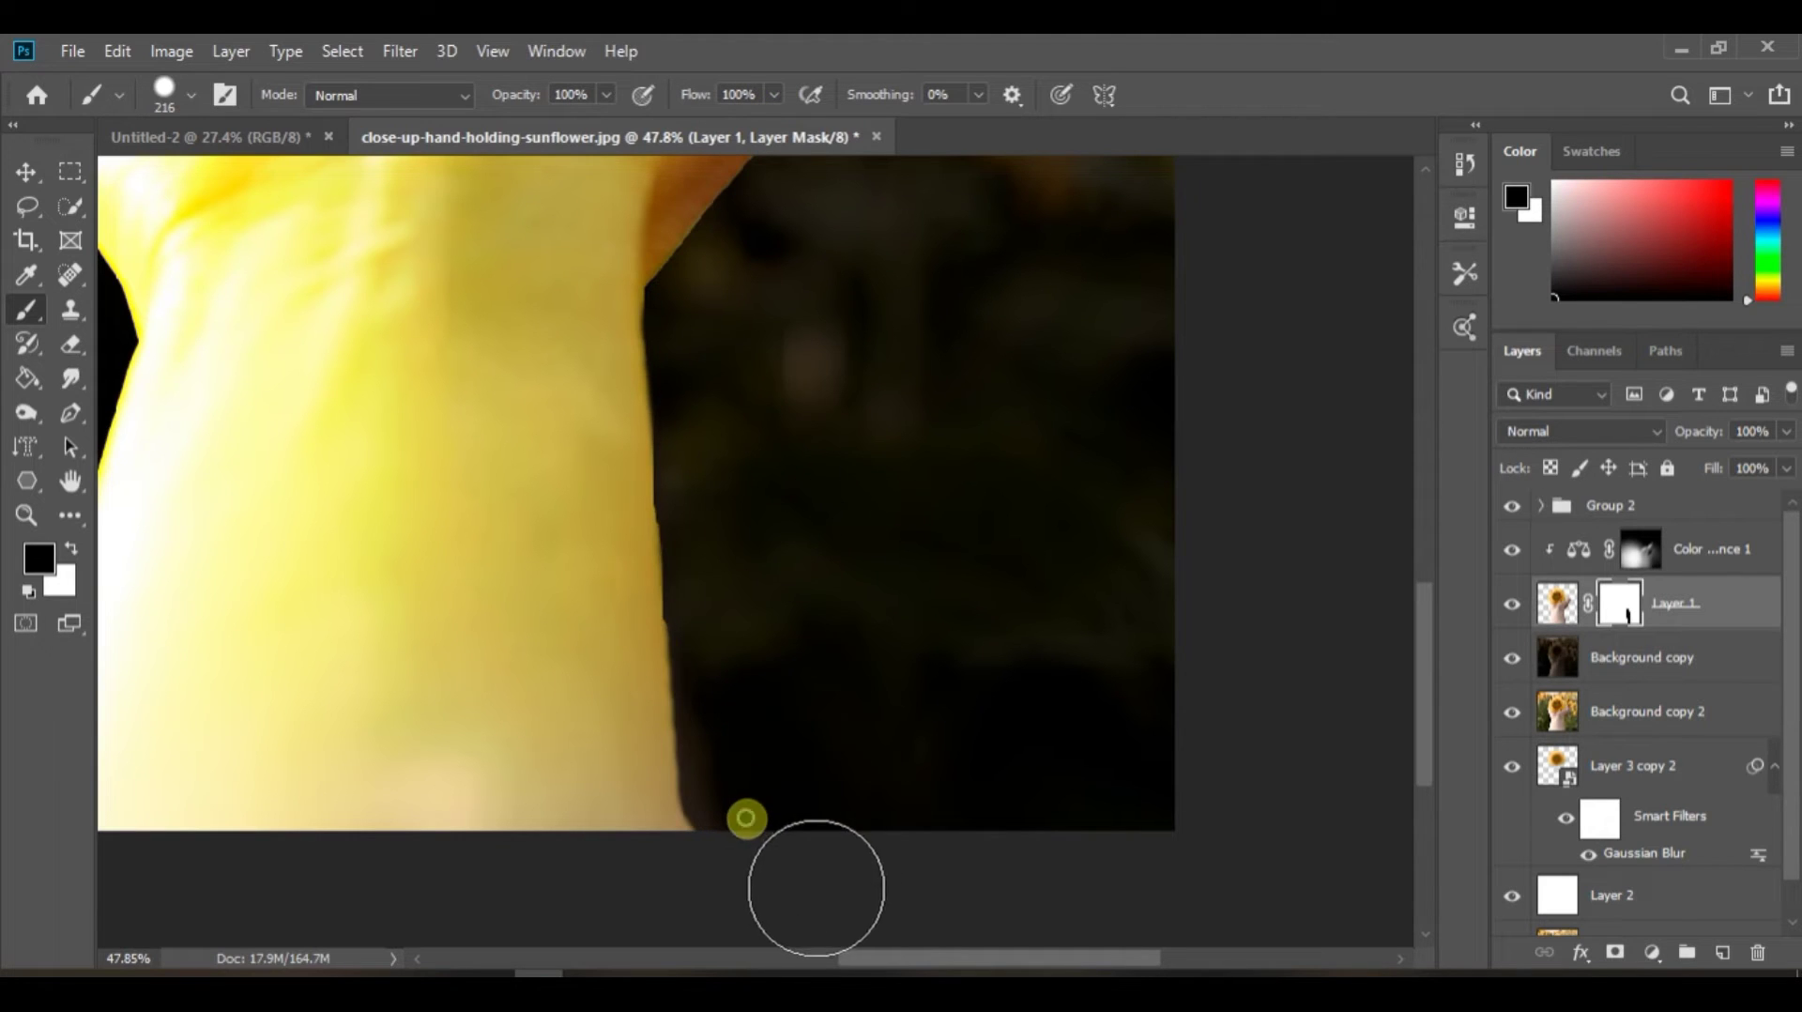
pyautogui.moveTo(757, 859); pyautogui.dragTo(704, 347)
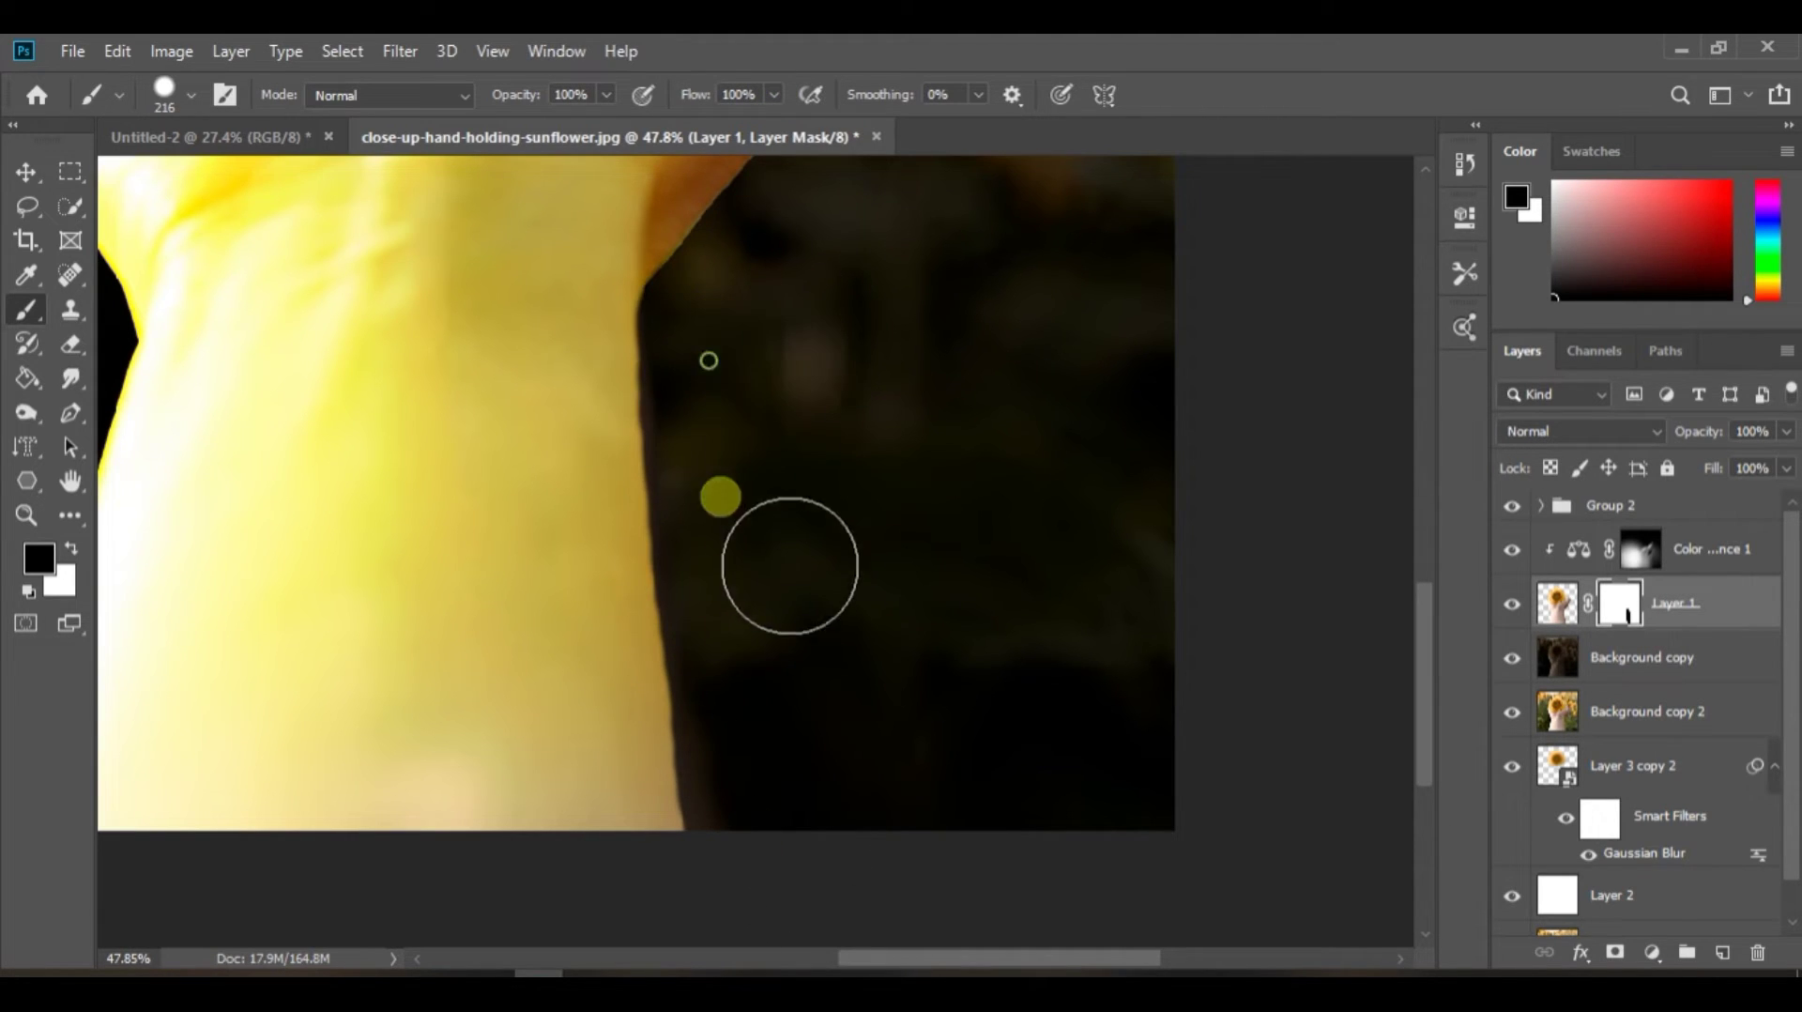
# Paint black on the Layer 1 mask along the opposite palm, wrist and forearm edge, undoing the stroke that cuts into the arm
pyautogui.scroll(-10, 796, 619)
pyautogui.scroll(9, 560, 784)
pyautogui.scroll(2, 693, 502)
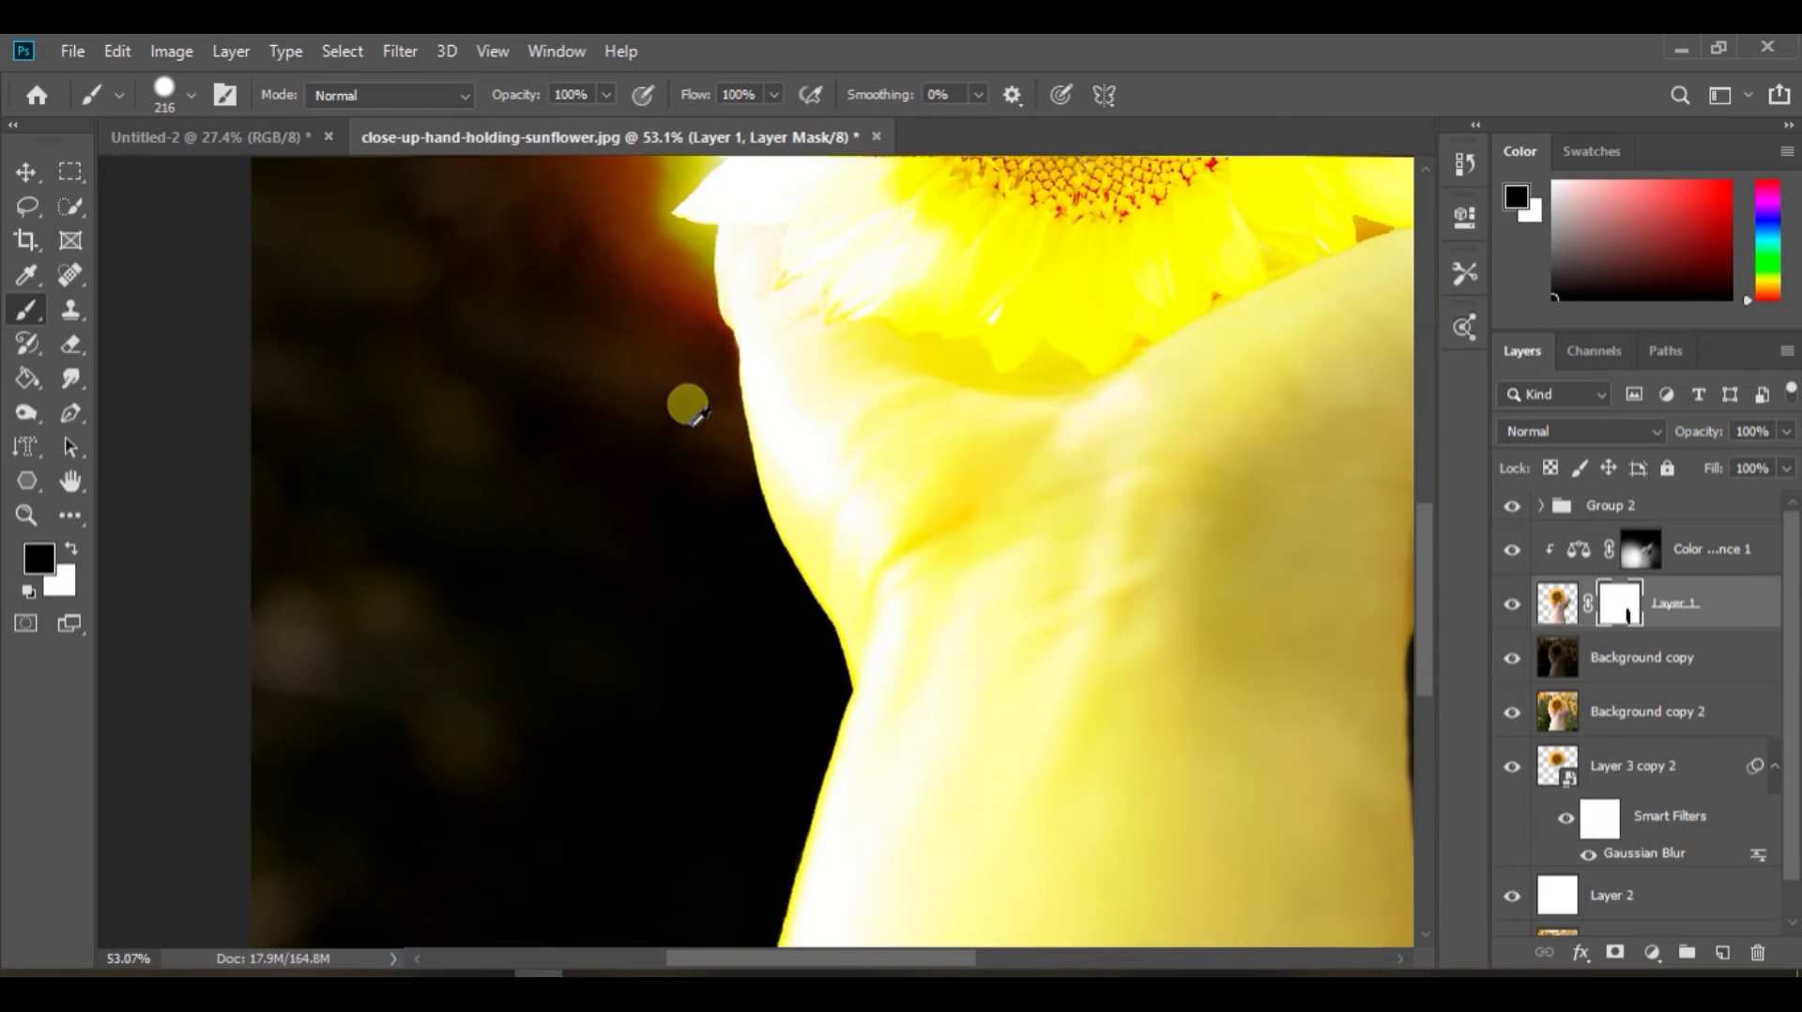
pyautogui.moveTo(777, 693); pyautogui.dragTo(776, 719)
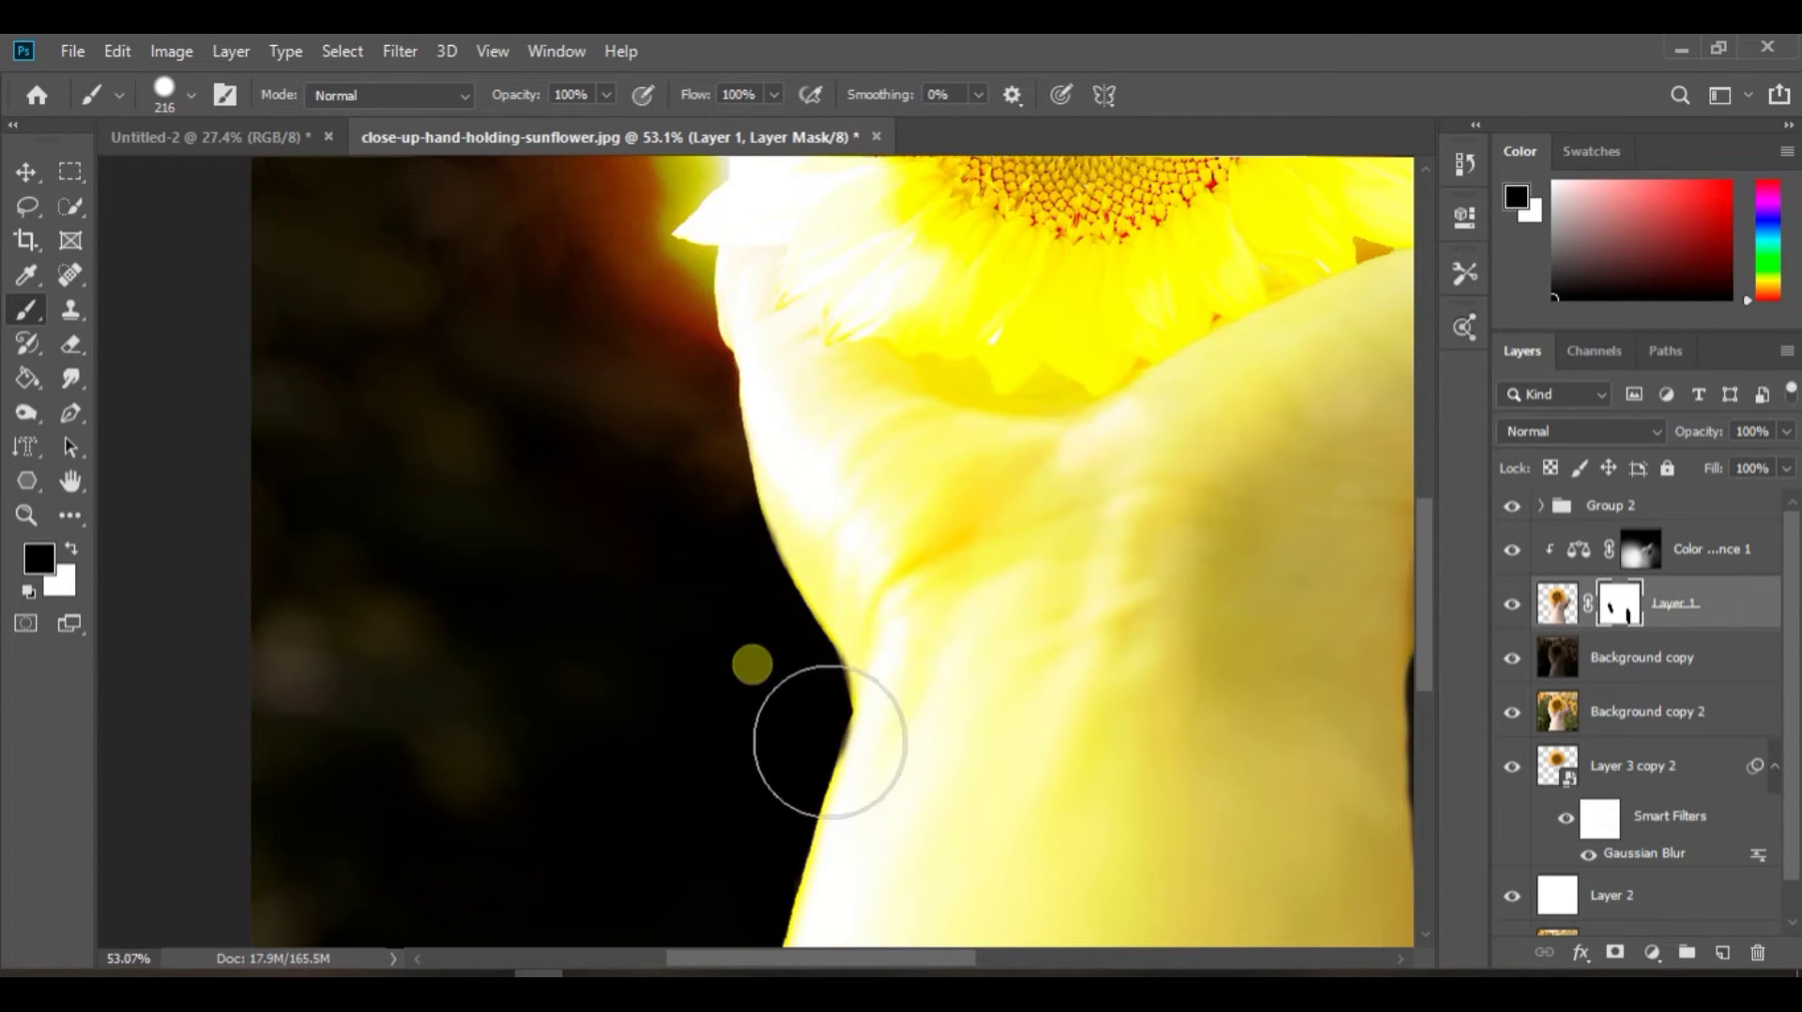
pyautogui.moveTo(691, 833); pyautogui.dragTo(754, 577)
pyautogui.moveTo(883, 616)
pyautogui.mouseDown()
pyautogui.moveTo(836, 825)
pyautogui.moveTo(893, 583)
pyautogui.moveTo(812, 913)
pyautogui.mouseUp()
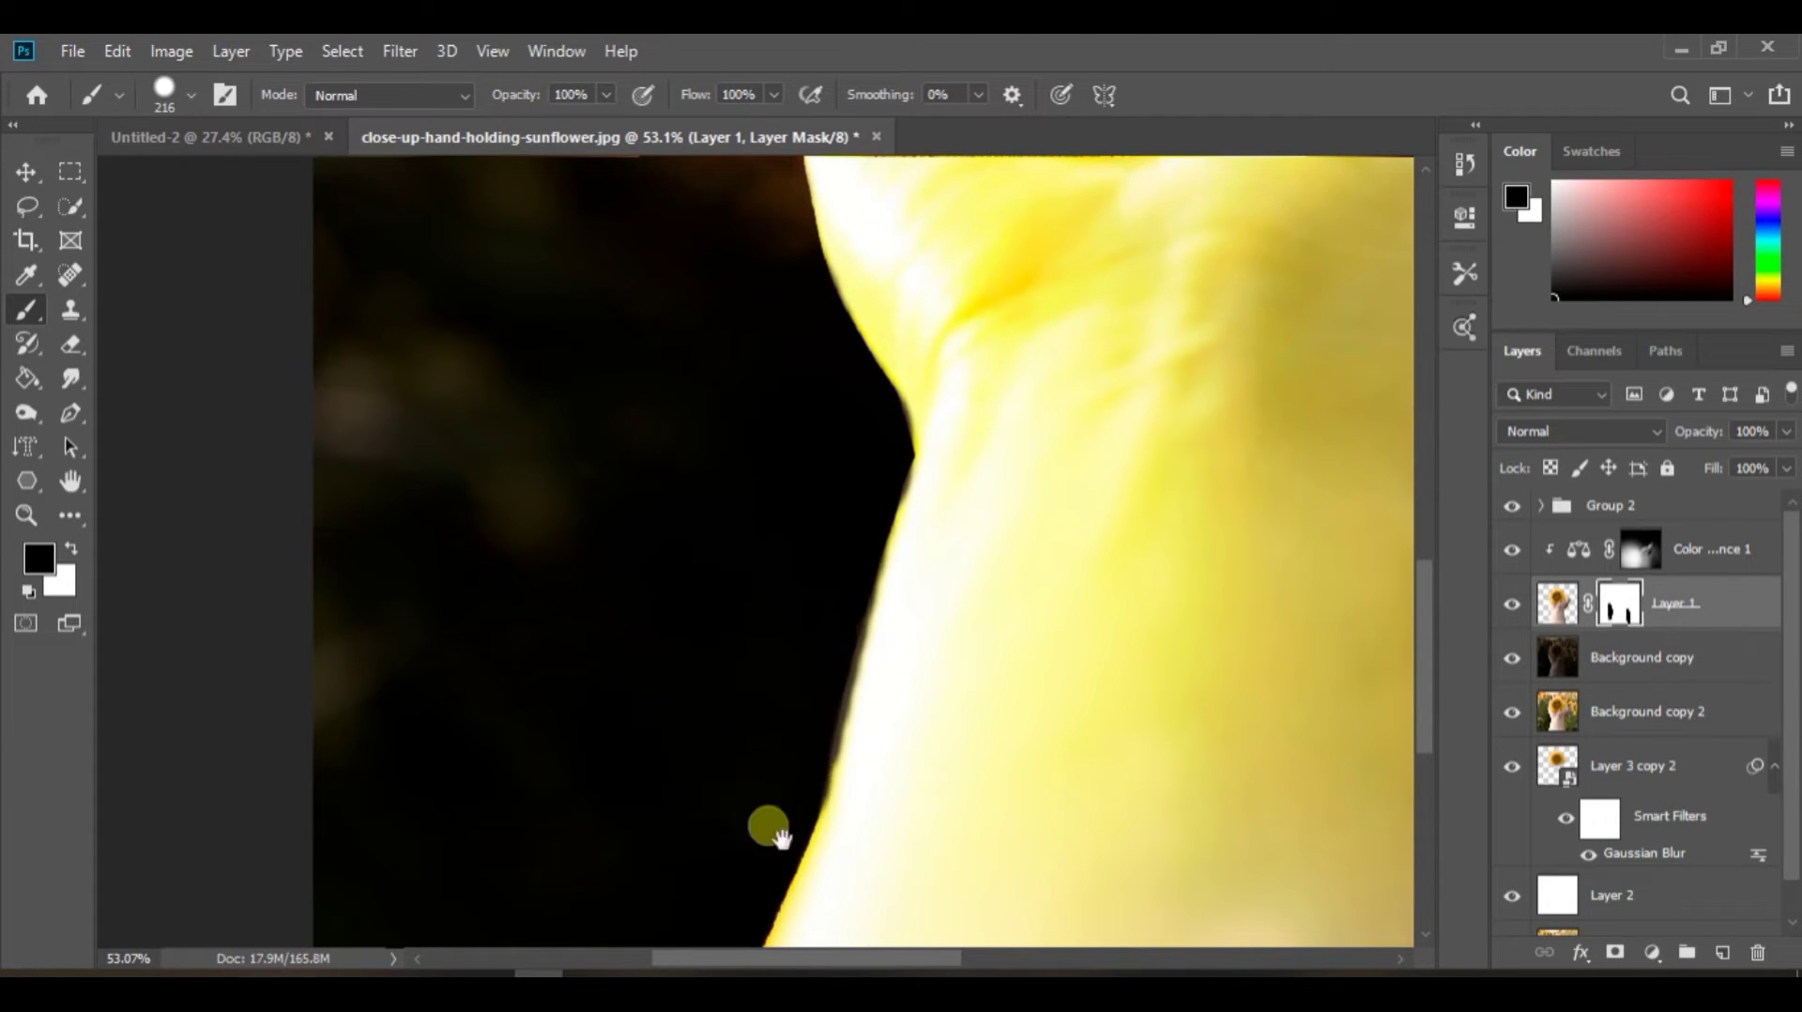
pyautogui.moveTo(783, 838)
pyautogui.mouseDown()
pyautogui.moveTo(863, 610)
pyautogui.moveTo(822, 837)
pyautogui.mouseUp()
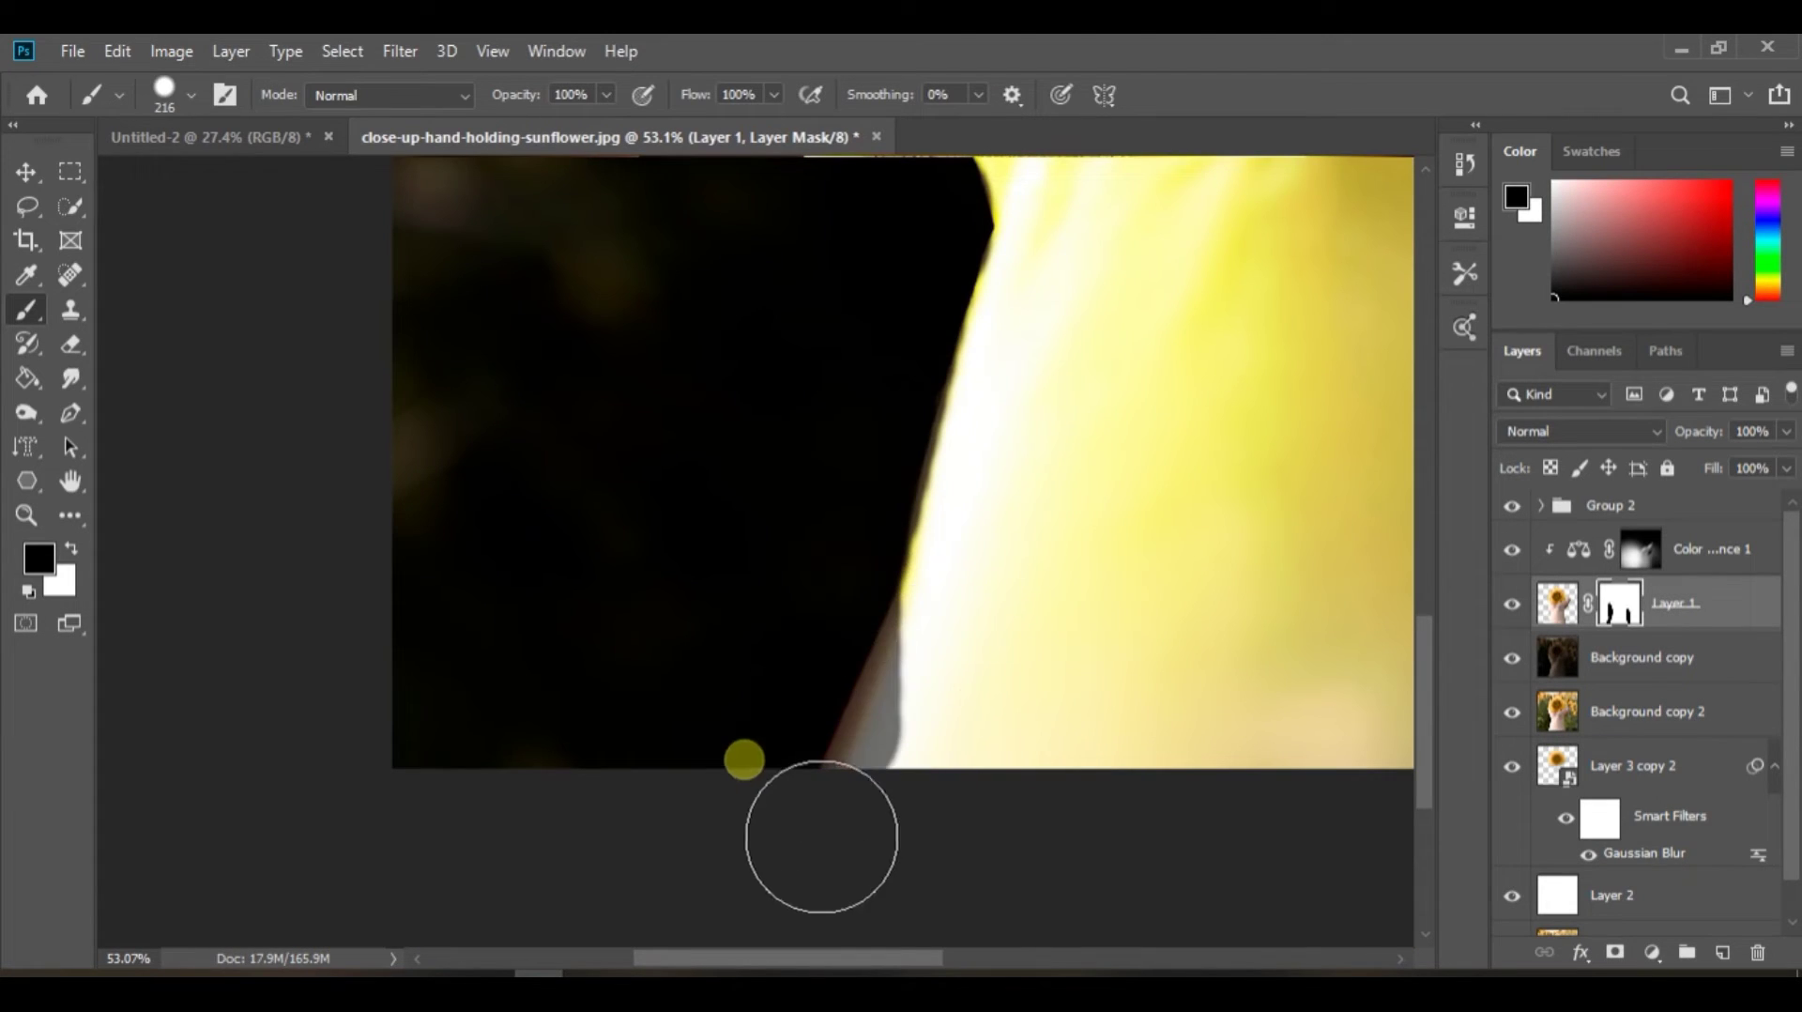
pyautogui.hotkey('ctrl', 'z')
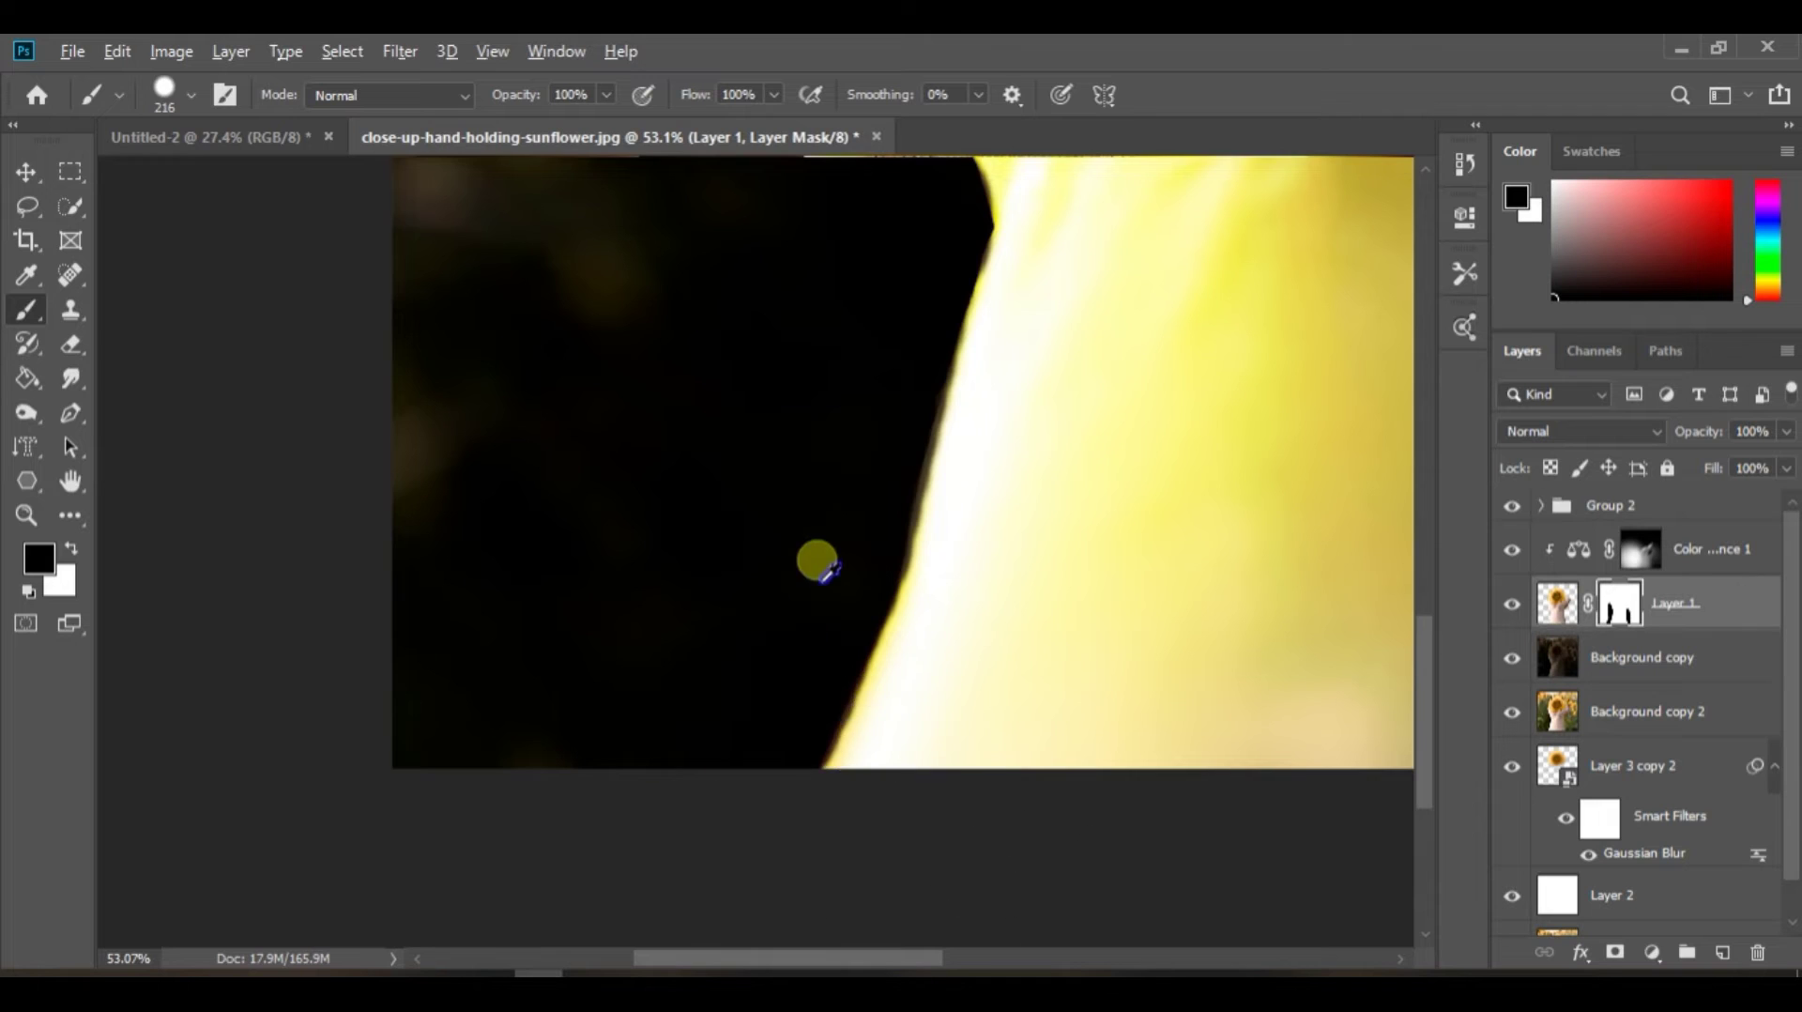
# Add a layer mask to Group 2 and check the glow by toggling the visibility of the group and its Layer 3
pyautogui.scroll(-6, 818, 563)
pyautogui.click(1697, 508)
pyautogui.press('v')
pyautogui.click(1614, 953)
pyautogui.click(1513, 514)
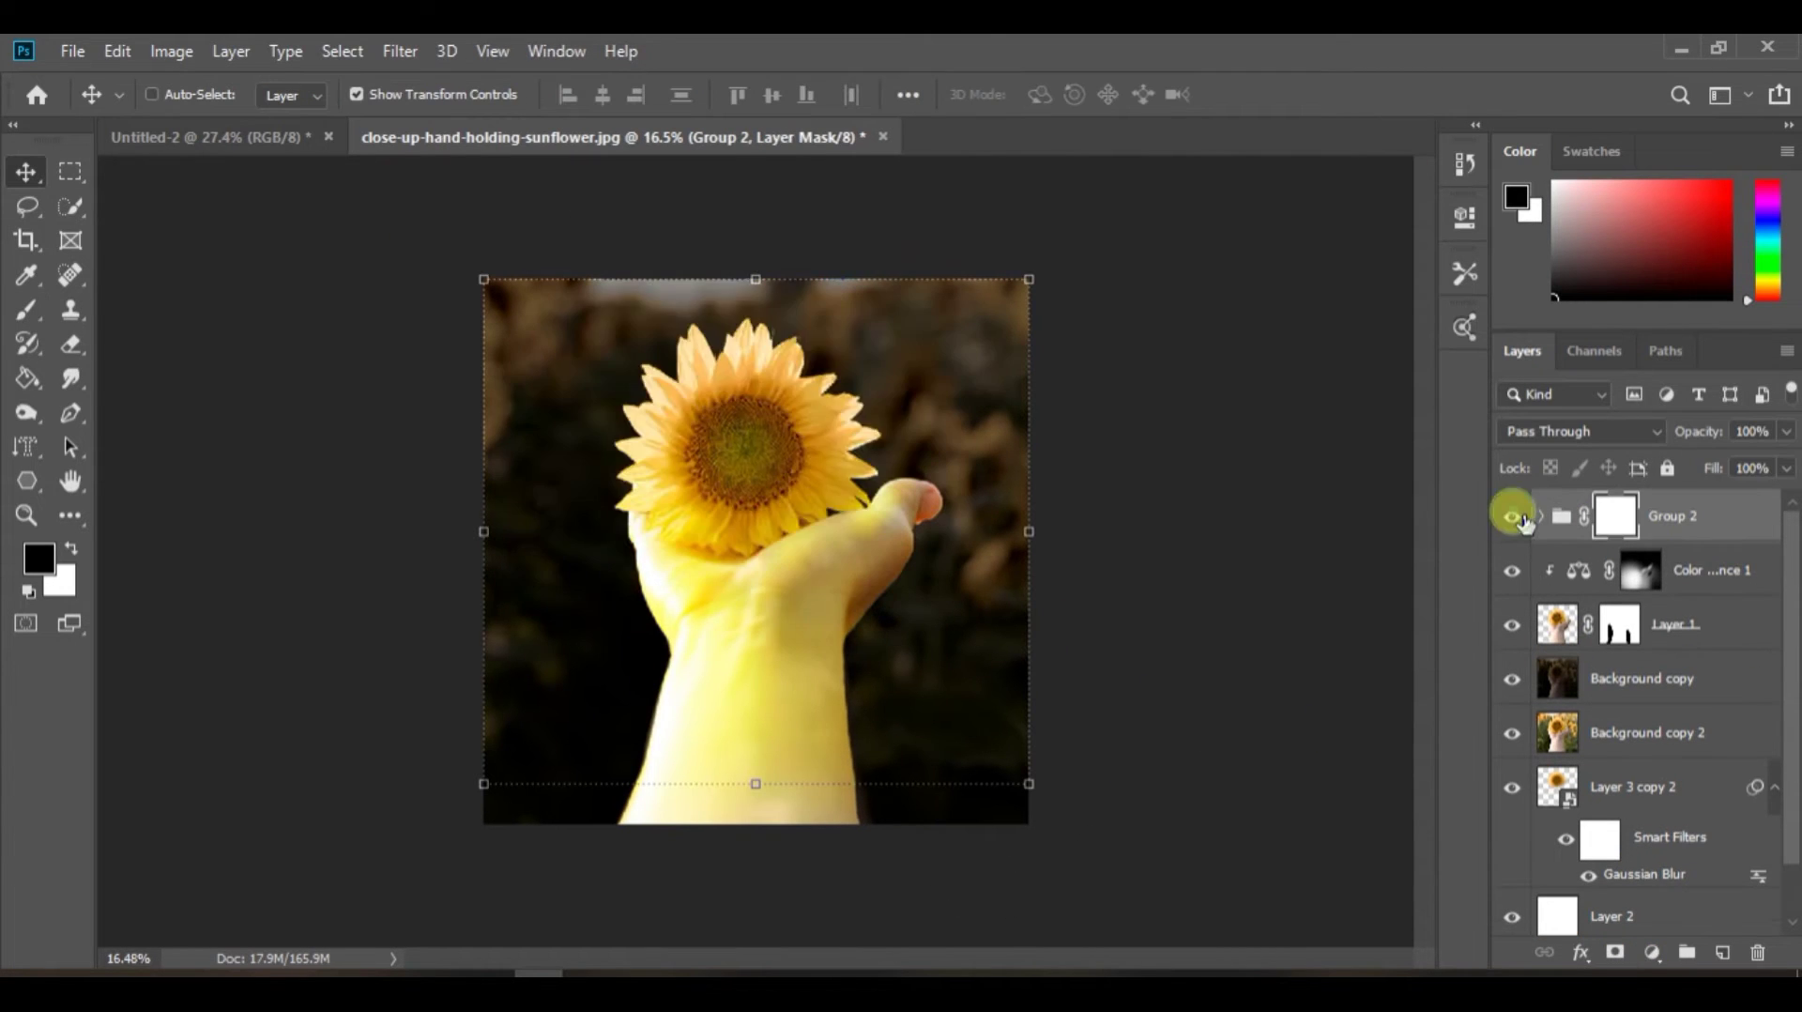
pyautogui.click(1513, 517)
pyautogui.click(1541, 516)
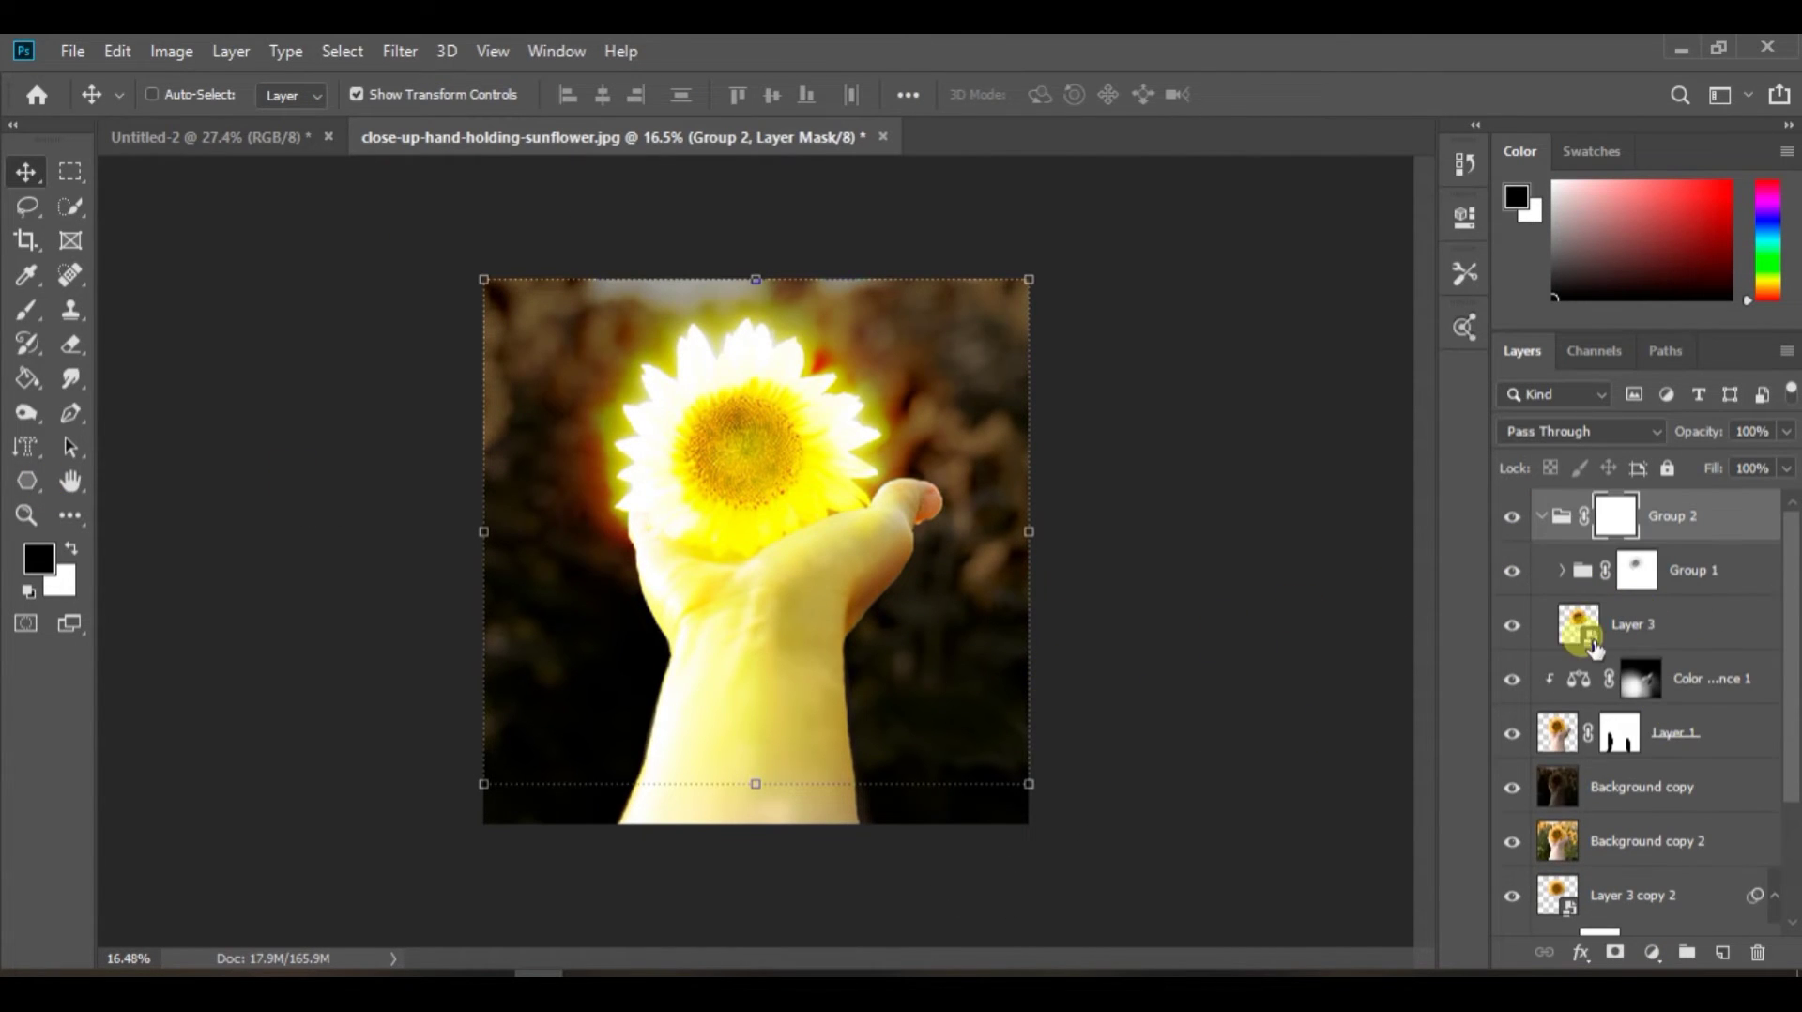
pyautogui.click(1516, 626)
pyautogui.click(1516, 627)
# Paint black on the Group 1 mask over the sunflower's center with a soft 702 px brush to restore its detail
pyautogui.click(1650, 565)
pyautogui.click(23, 310)
pyautogui.moveTo(714, 416); pyautogui.dragTo(733, 531)
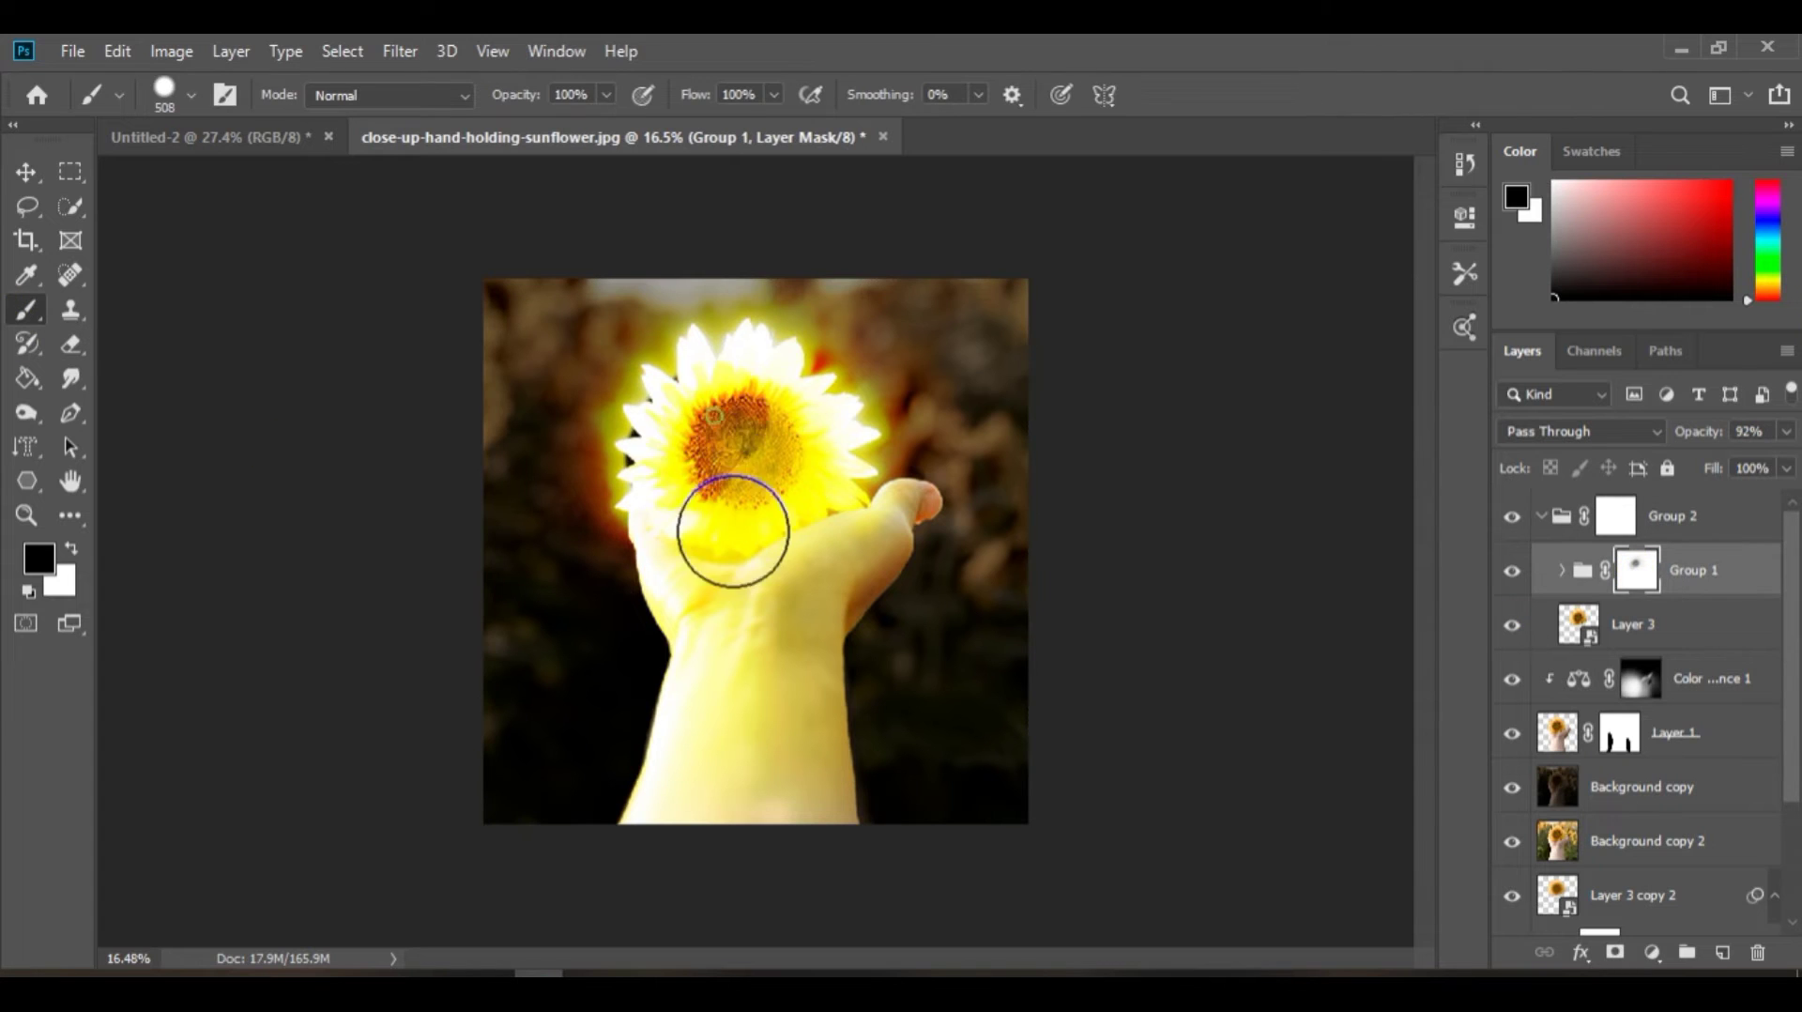
pyautogui.moveTo(720, 455)
pyautogui.mouseDown()
pyautogui.moveTo(740, 463)
pyautogui.moveTo(704, 260)
pyautogui.mouseUp()
pyautogui.hotkey('ctrl', 'z')
pyautogui.click(747, 452)
pyautogui.click(763, 467)
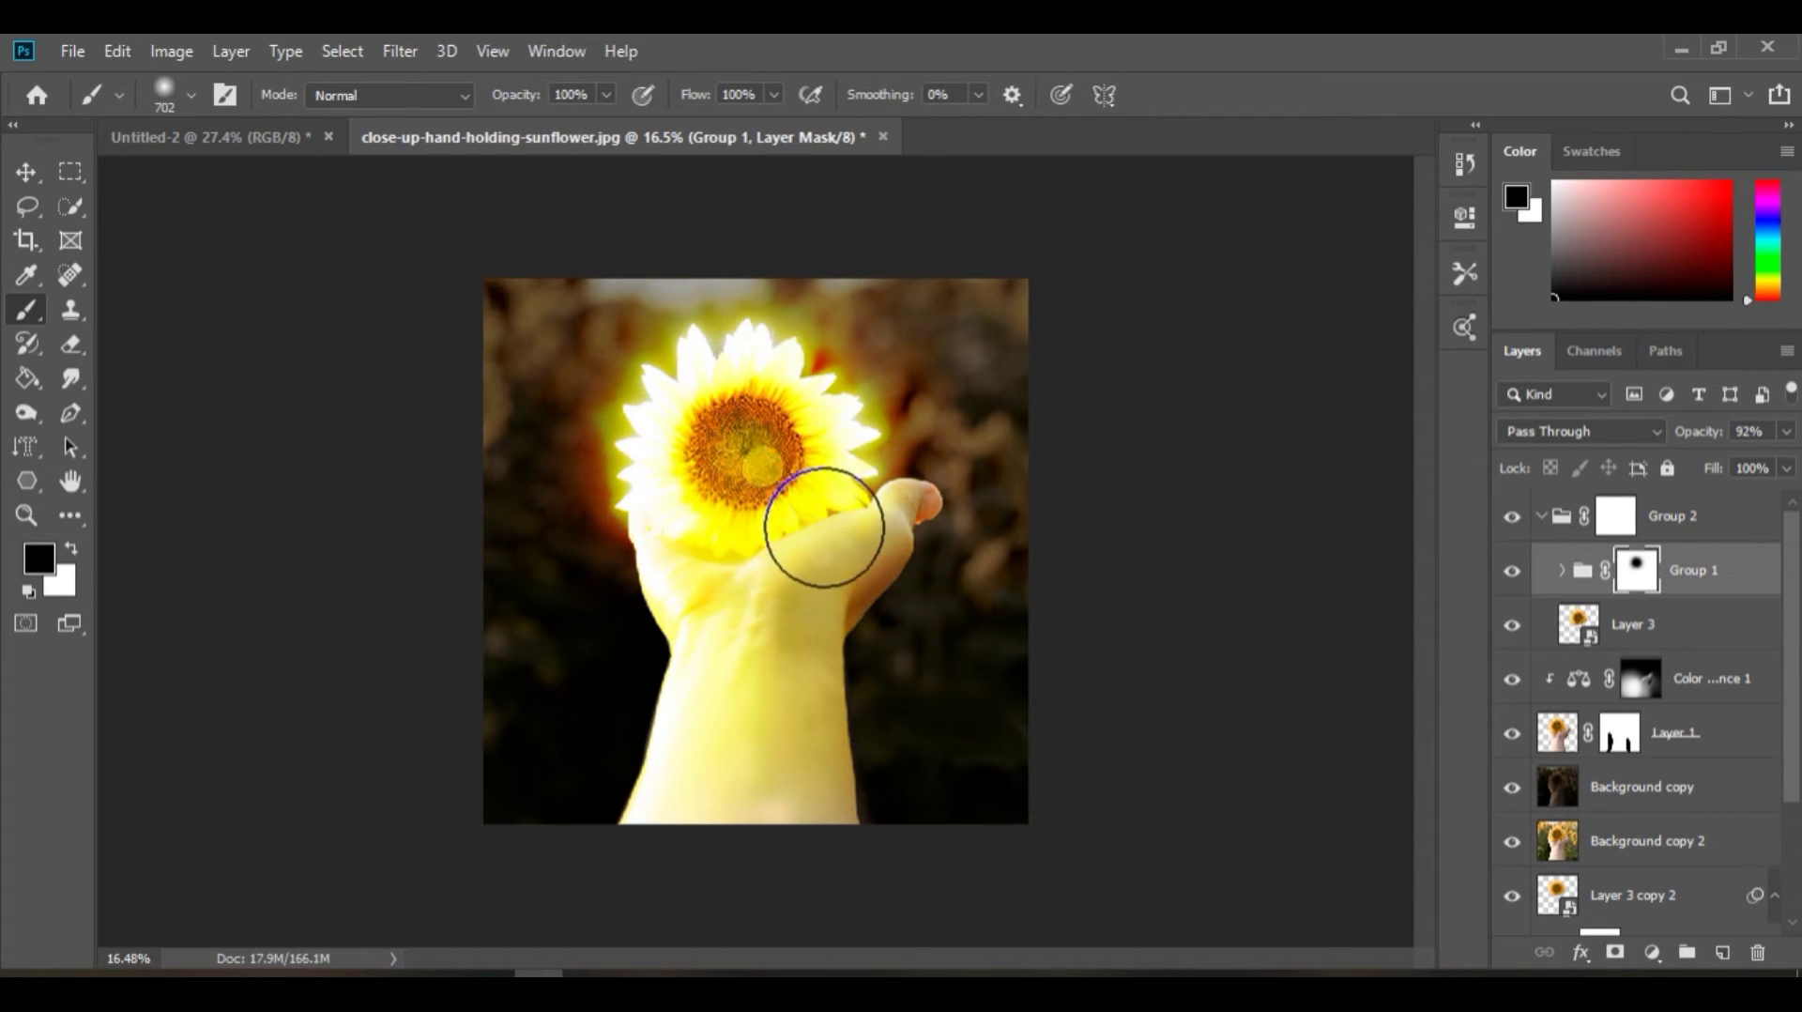
# Blend the Group 1 mask around the sunflower's center at 15% opacity and 26% flow with a 180 to 250 px brush
pyautogui.scroll(4, 745, 455)
pyautogui.press('x')
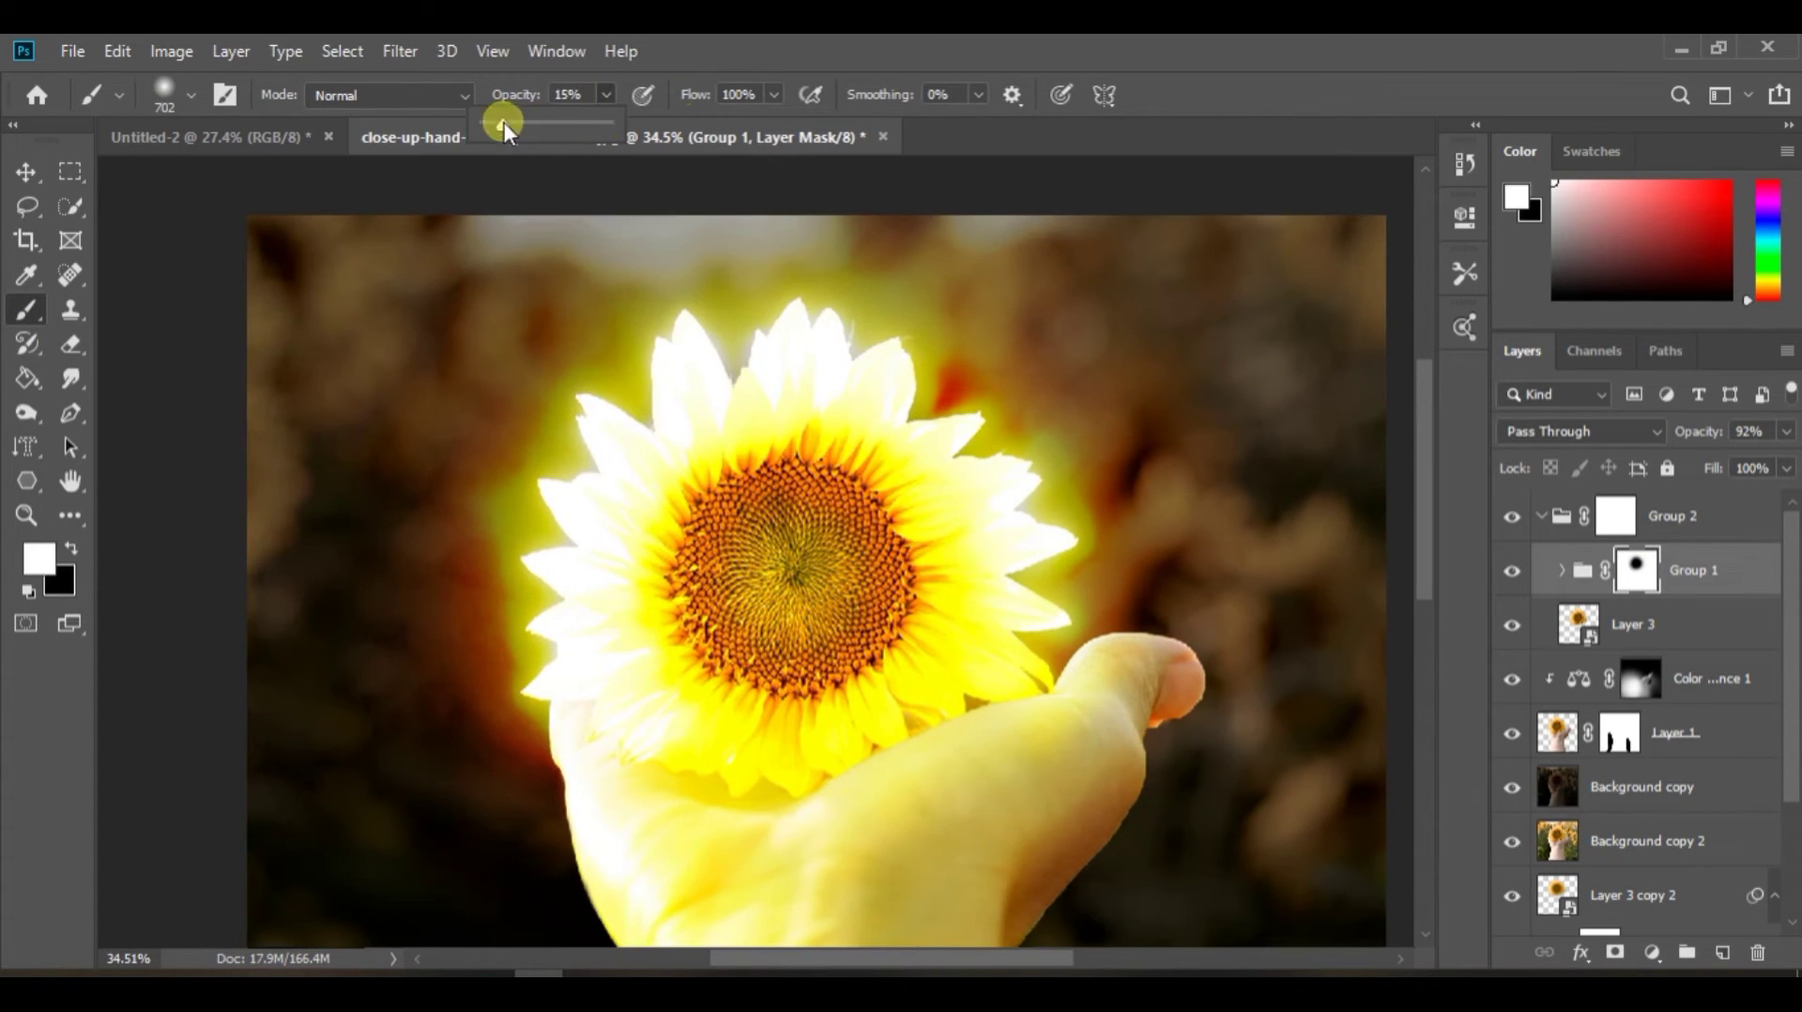
pyautogui.click(774, 95)
pyautogui.moveTo(780, 123); pyautogui.dragTo(683, 124)
pyautogui.press('[')
pyautogui.press('[')
pyautogui.press('[')
pyautogui.press('[')
pyautogui.press('[')
pyautogui.press('[')
pyautogui.press('[')
pyautogui.press('[')
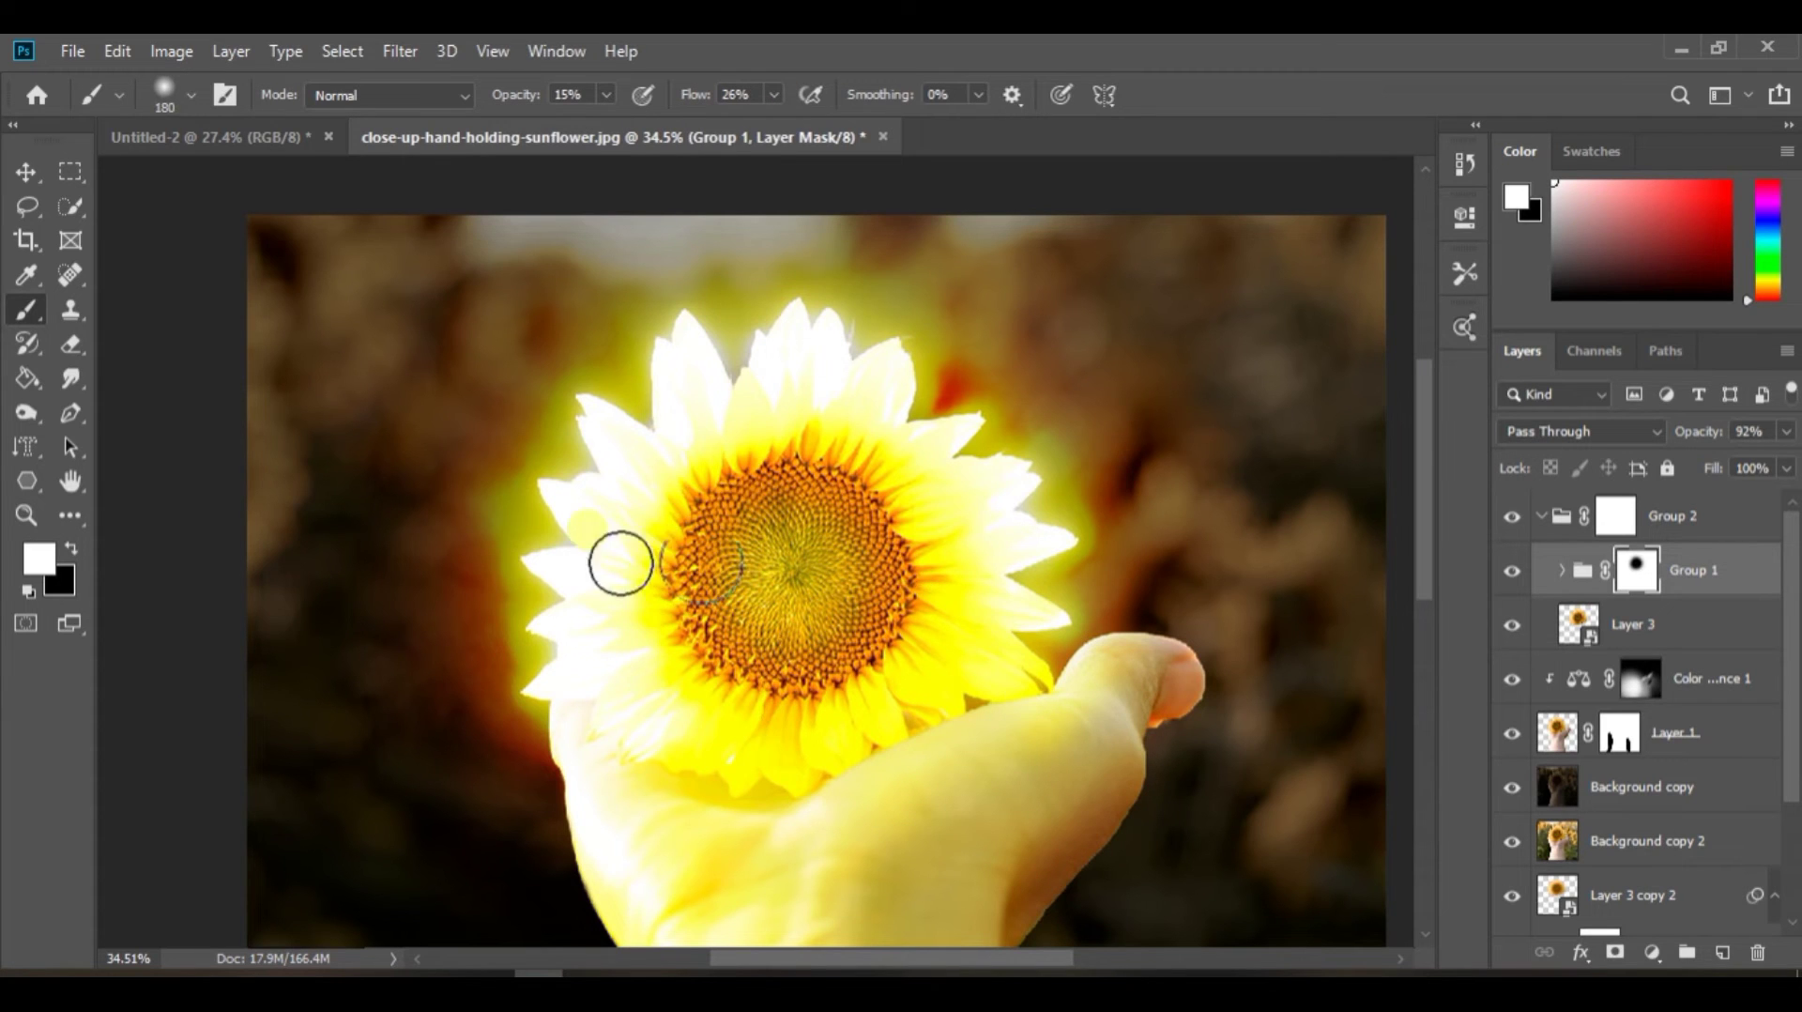
pyautogui.press(']')
pyautogui.press(']')
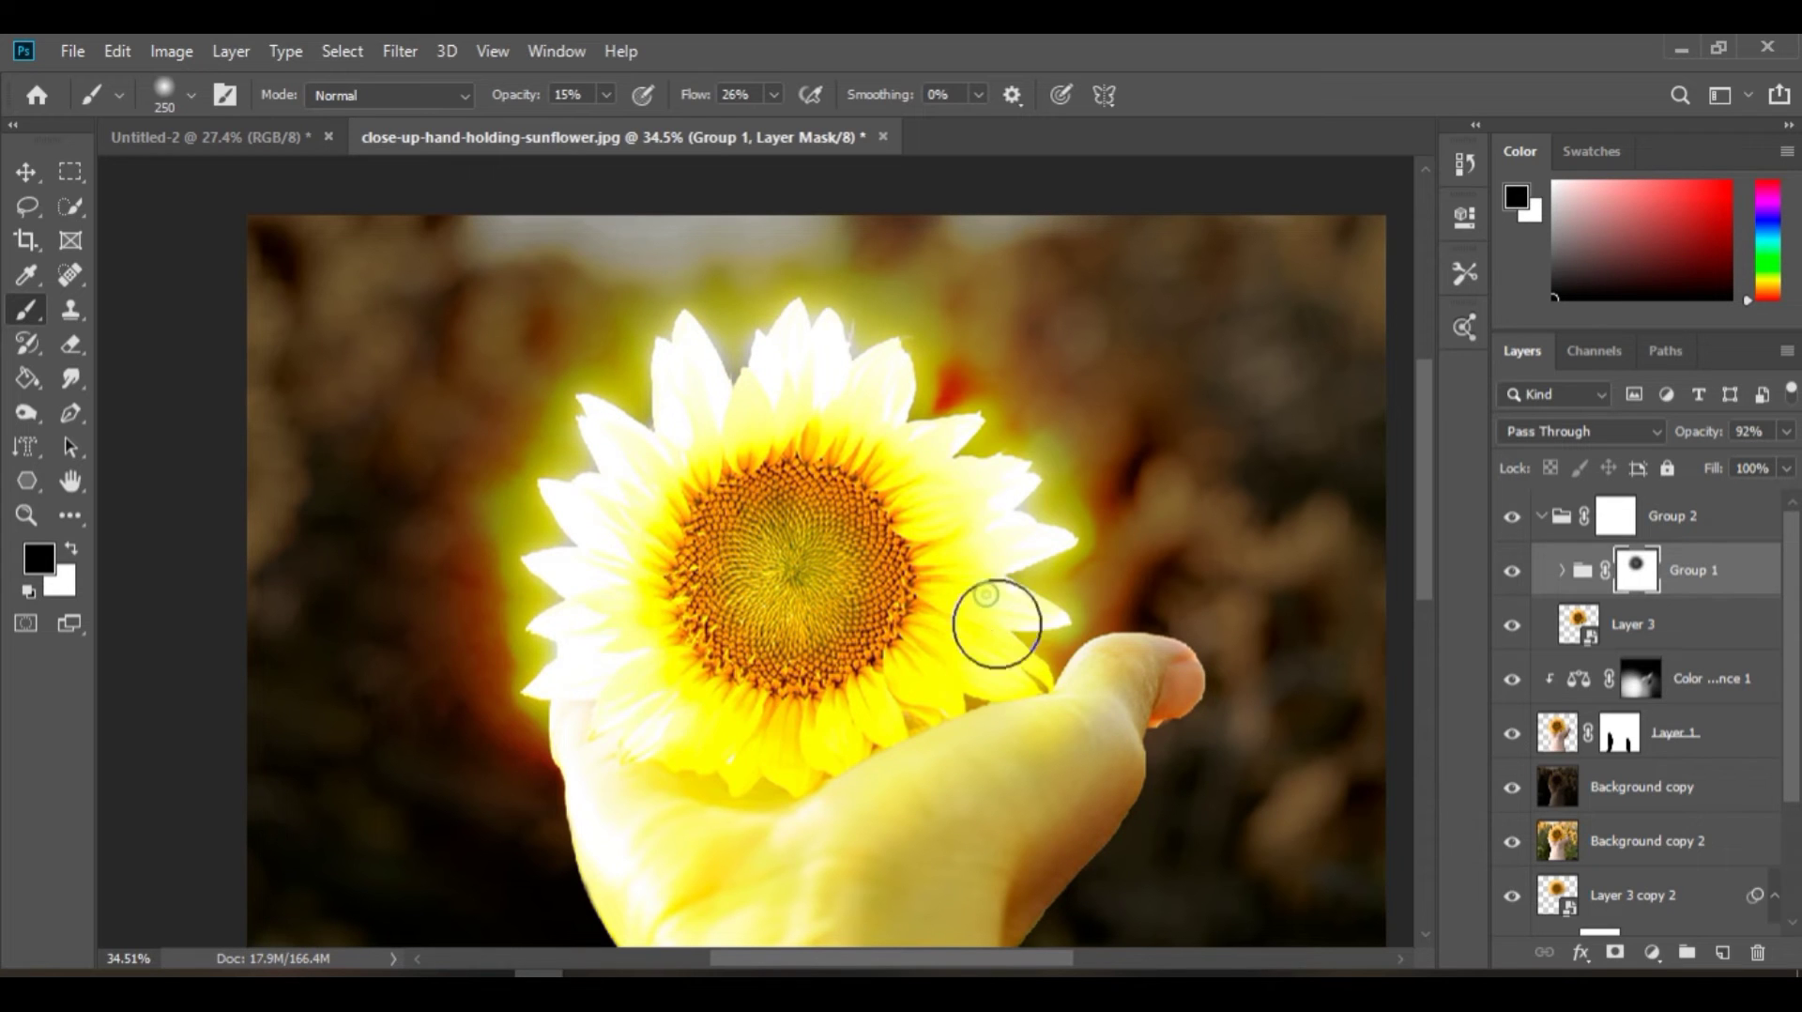
# Collapse Group 2 and compare the image with the group hidden and shown
pyautogui.scroll(-10, 901, 532)
pyautogui.scroll(3, 906, 532)
pyautogui.click(1541, 517)
pyautogui.click(1512, 516)
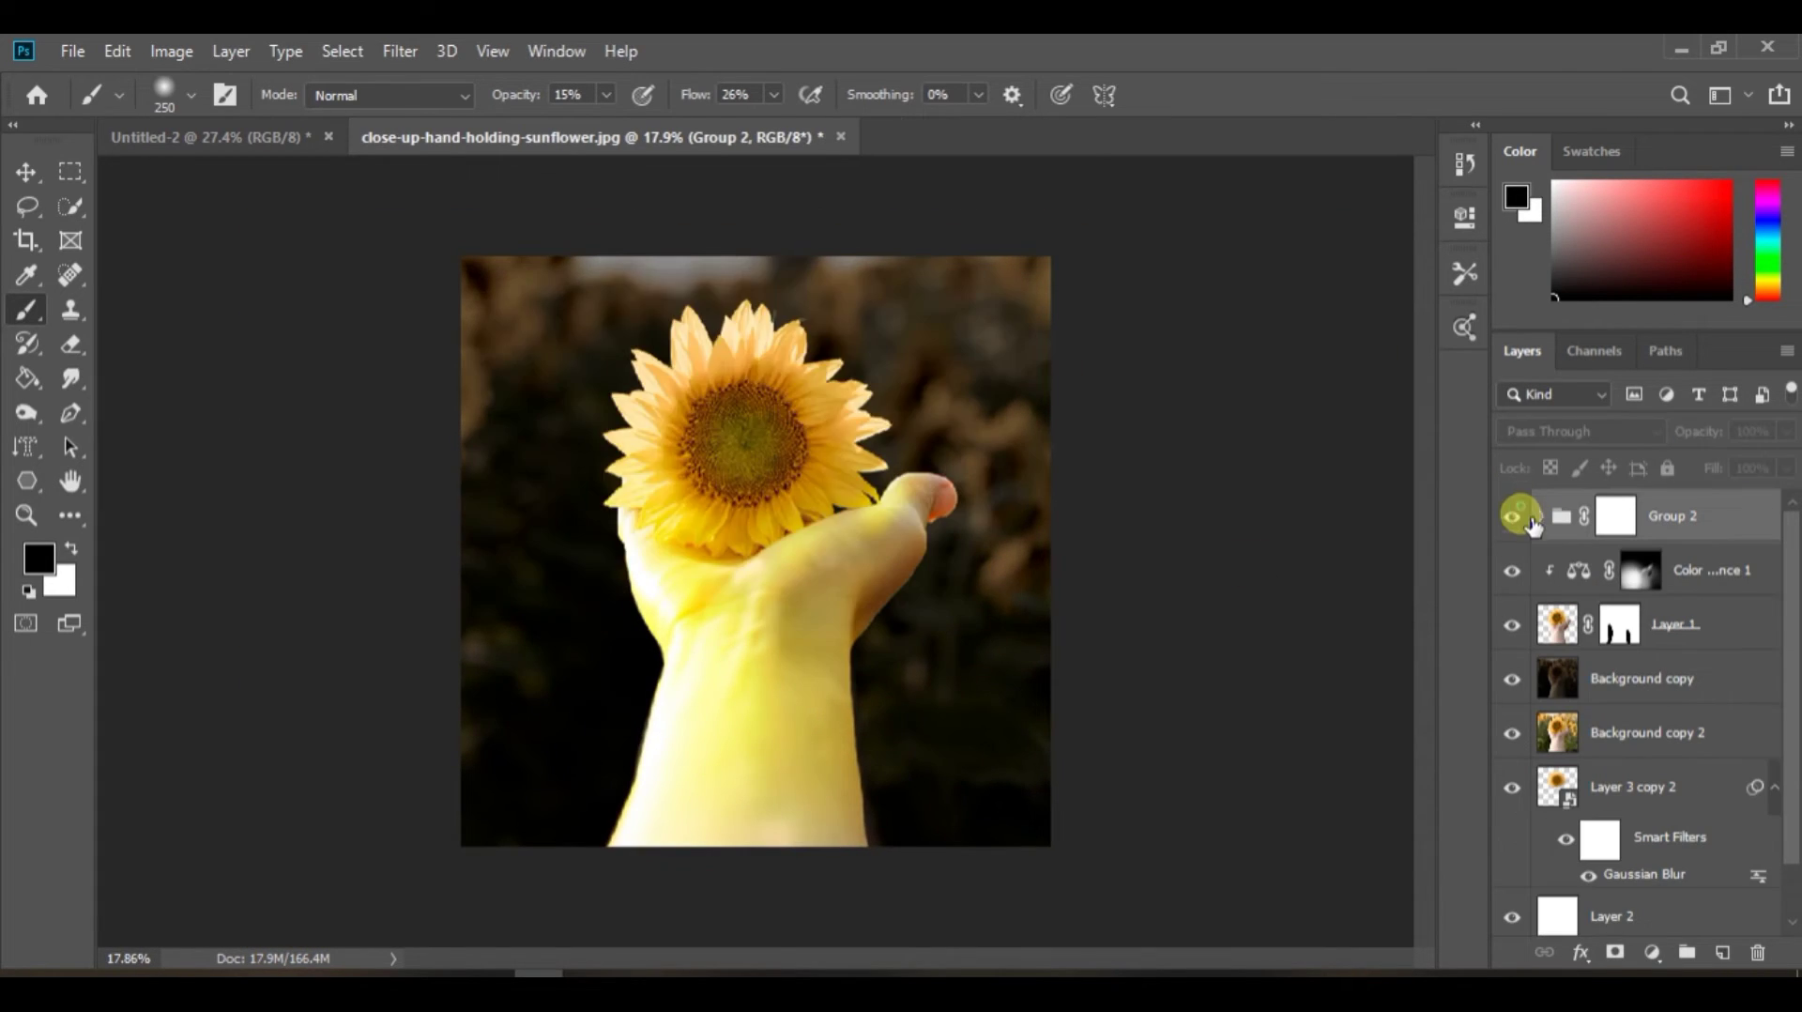
pyautogui.click(1512, 516)
pyautogui.scroll(-1, 1036, 537)
pyautogui.scroll(1, 1035, 525)
# Review the settings of the Color Balance adjustment on the hand
pyautogui.doubleClick(1578, 572)
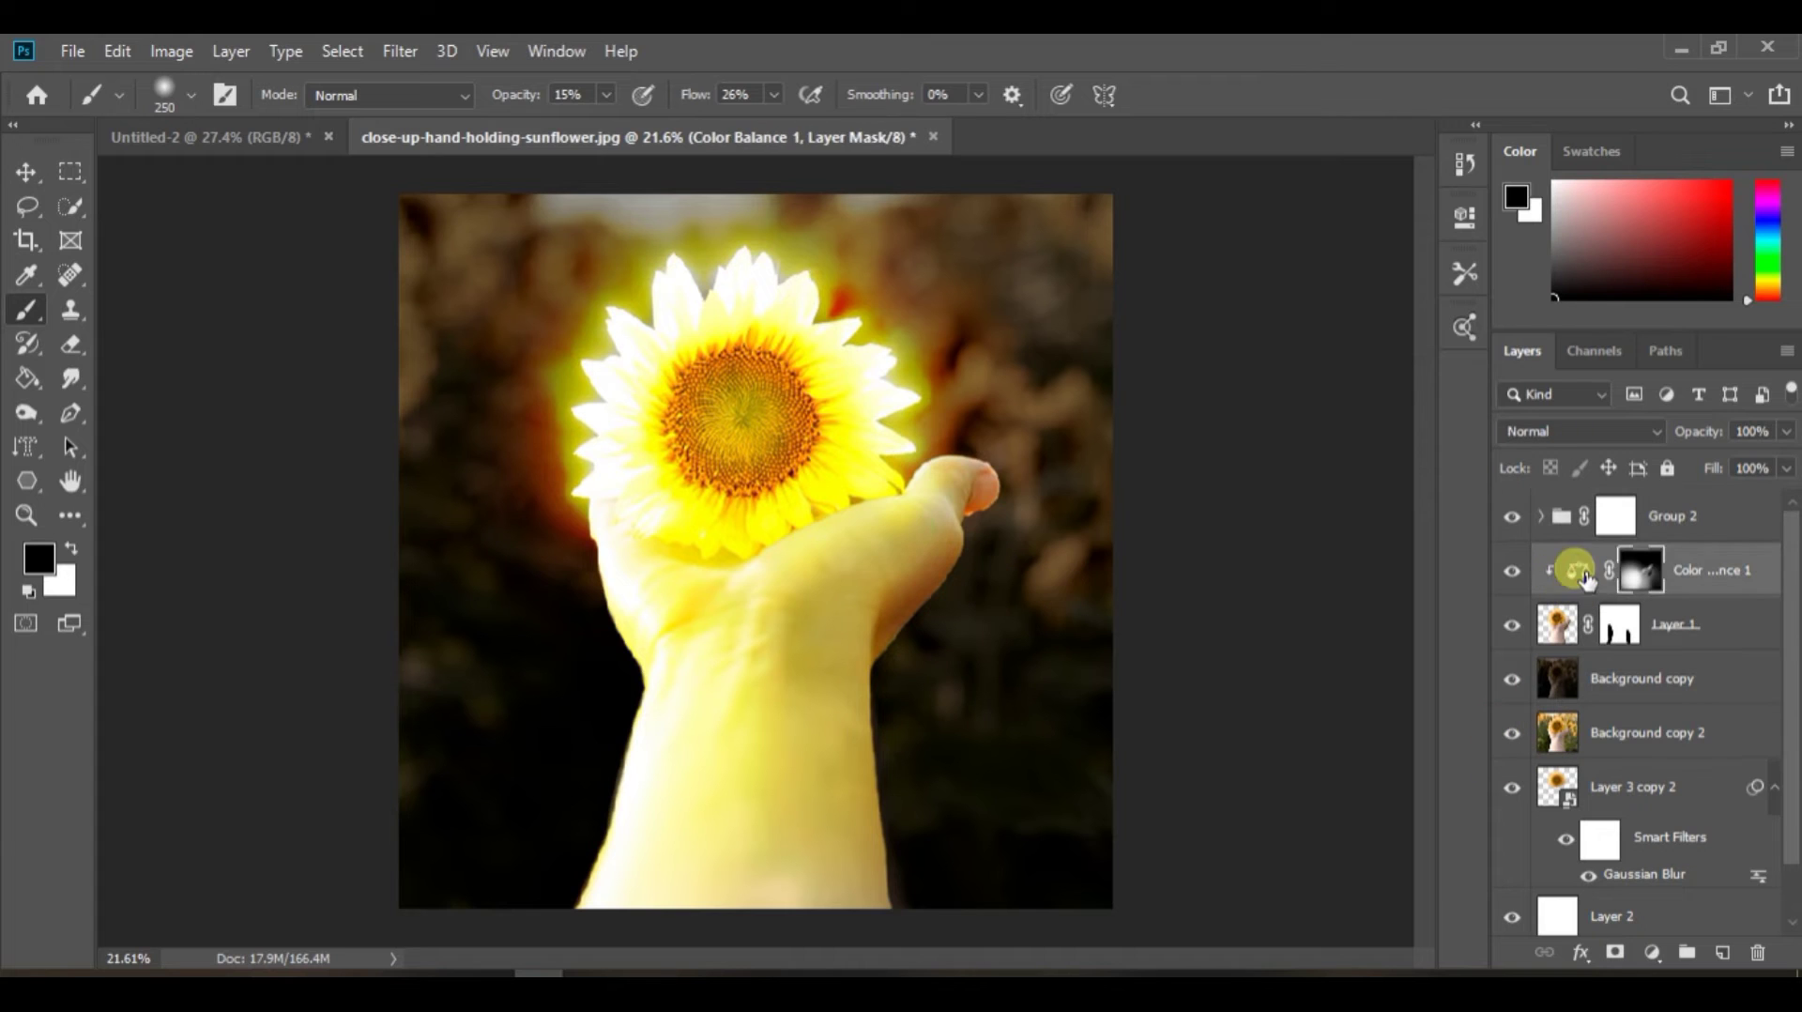
pyautogui.click(1202, 296)
pyautogui.click(1192, 359)
pyautogui.click(1388, 206)
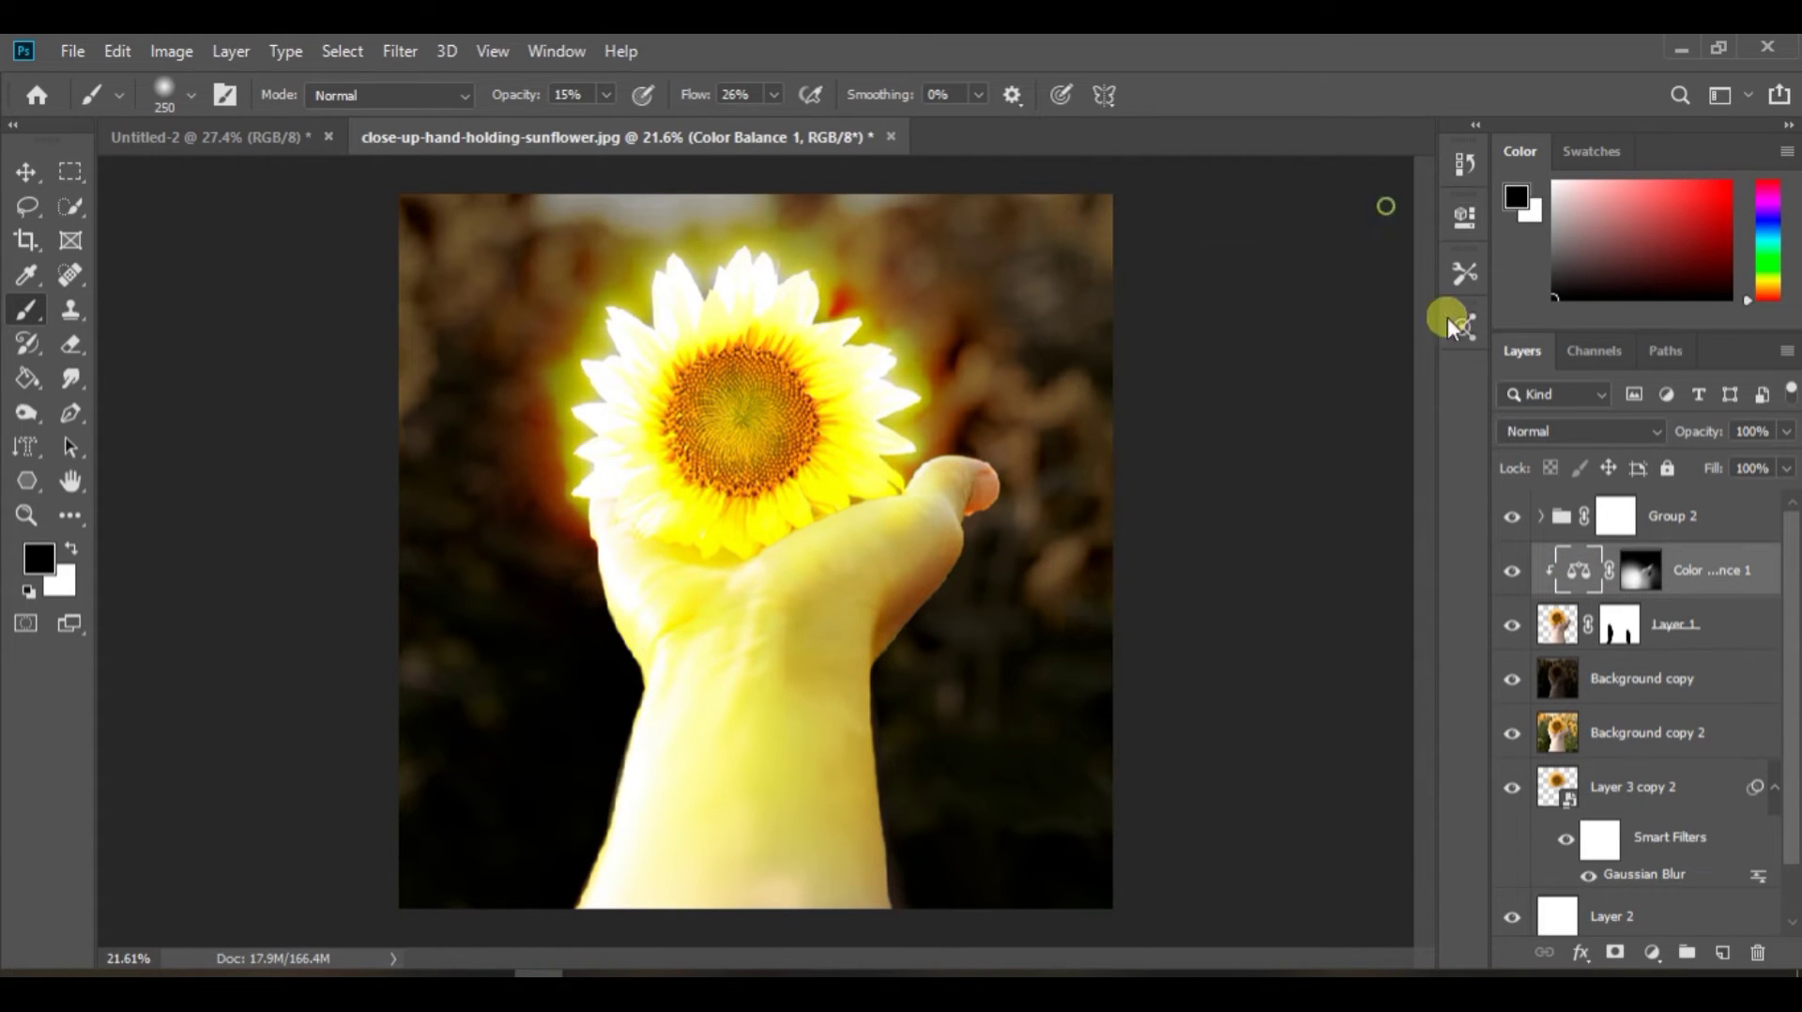
pyautogui.scroll(-2, 964, 790)
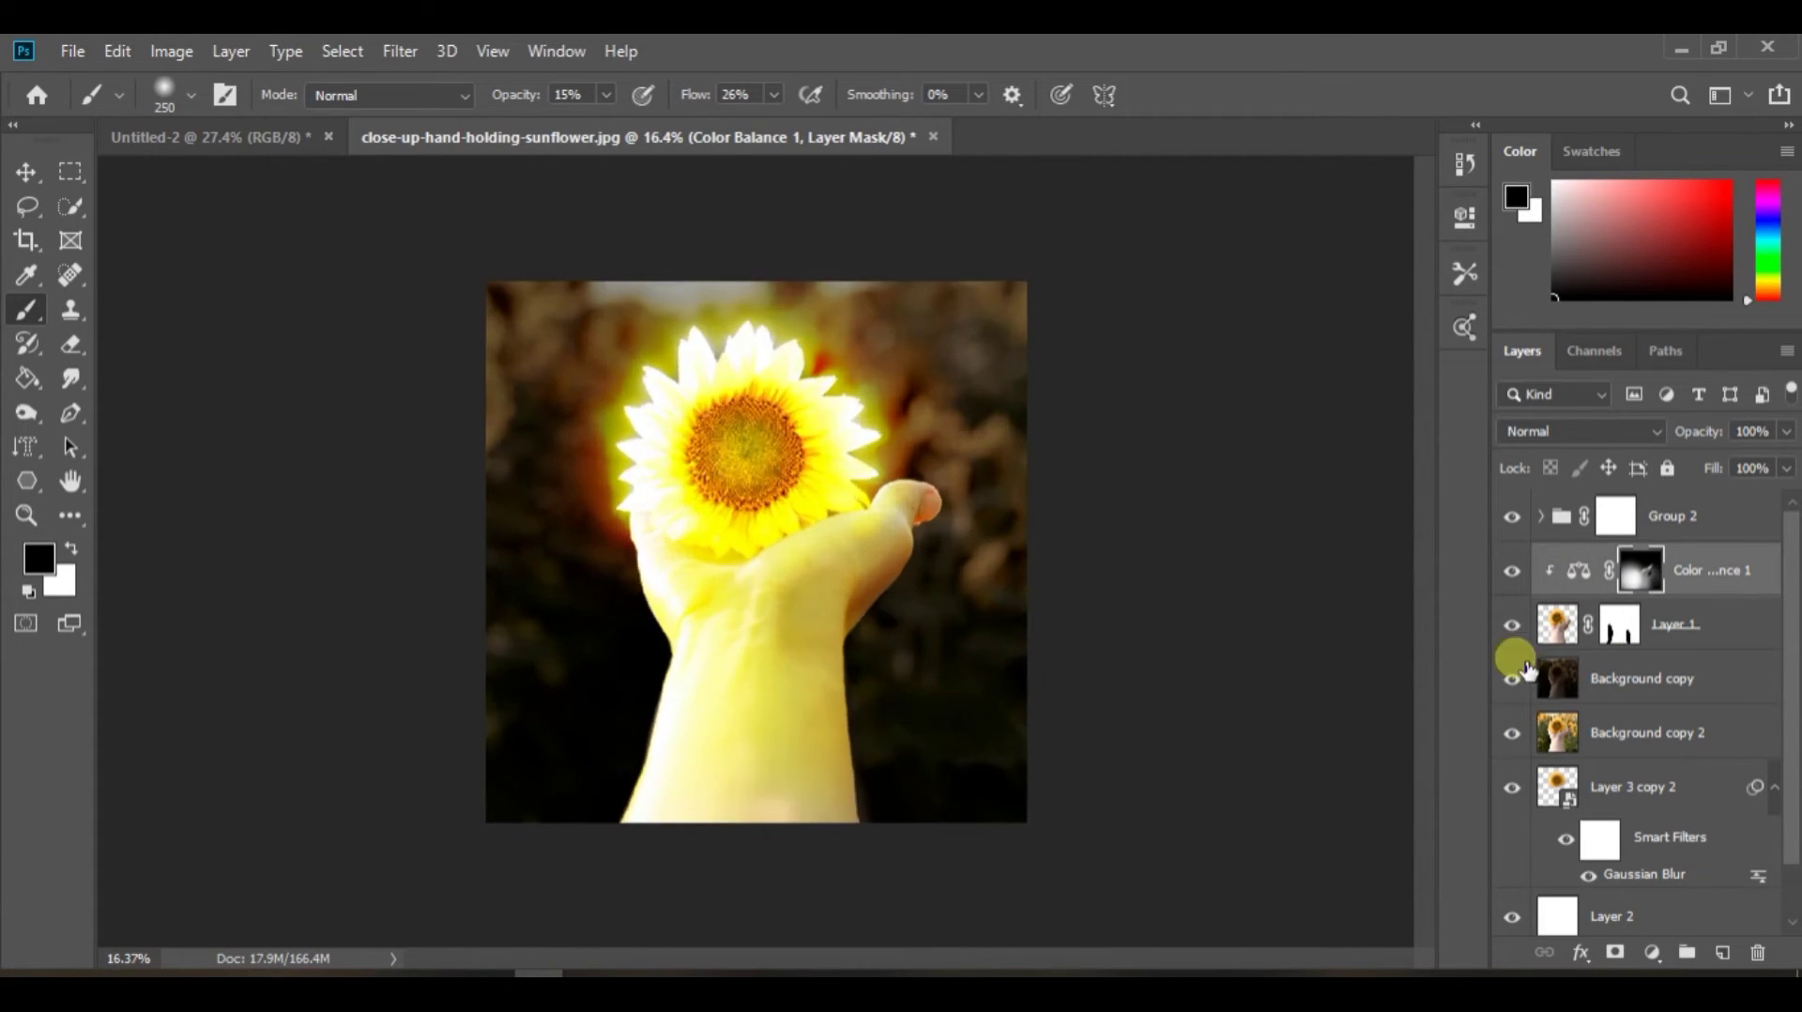
# Hide Background copy and add a Hue/Saturation adjustment above Background copy 2 with saturation +58
pyautogui.click(1617, 686)
pyautogui.click(1635, 724)
pyautogui.click(1511, 679)
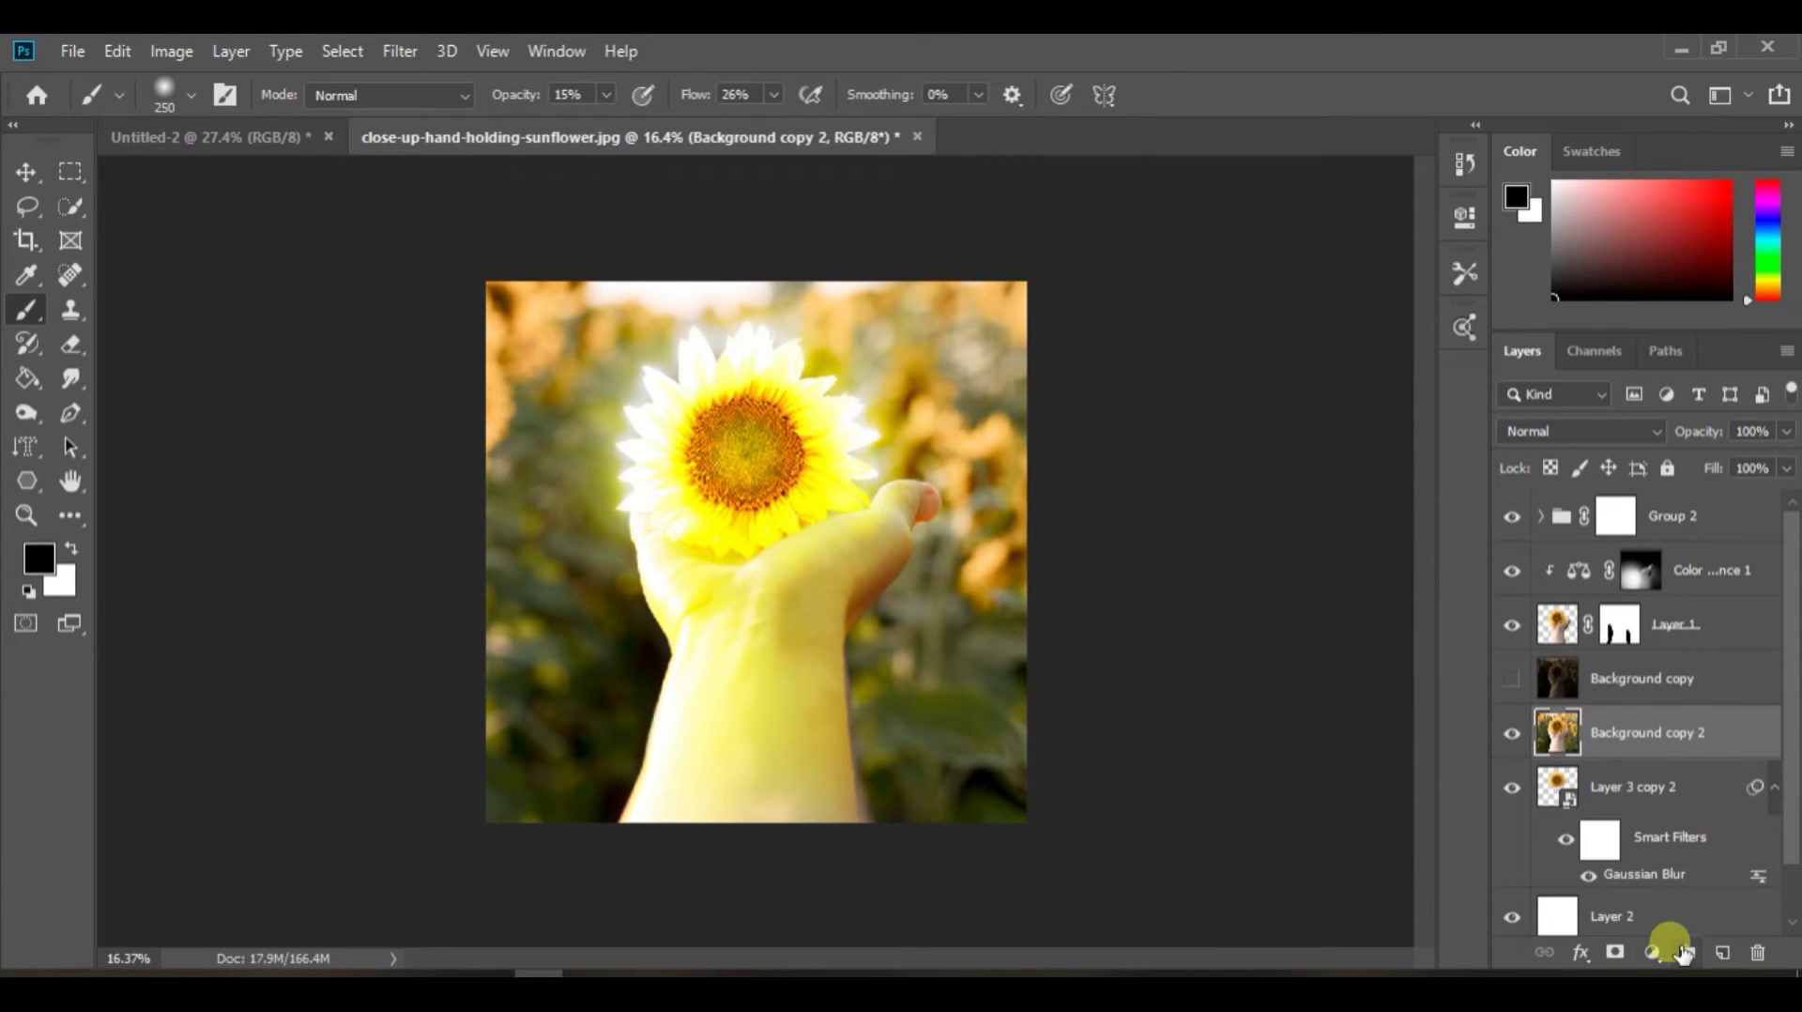
pyautogui.click(1677, 948)
pyautogui.click(1701, 711)
pyautogui.moveTo(1238, 446); pyautogui.dragTo(1329, 446)
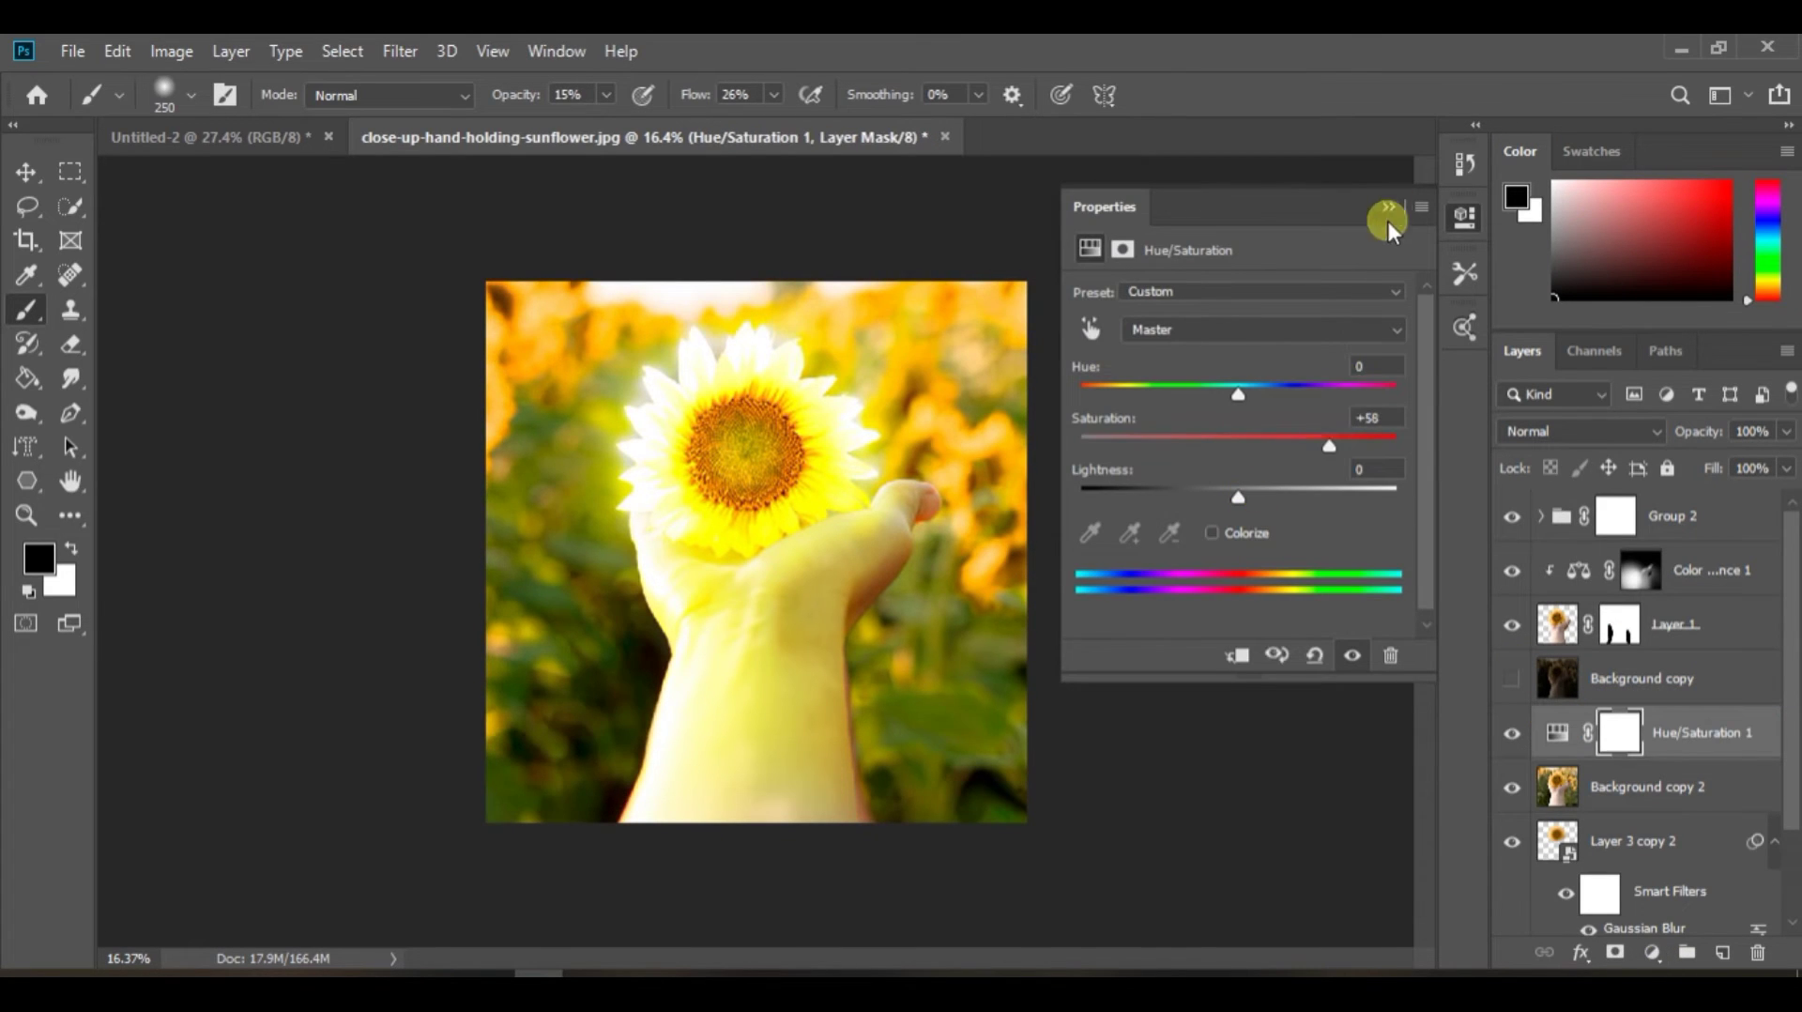
# Clip the Hue/Saturation adjustment to Background copy 2 and show Background copy again
pyautogui.click(1388, 224)
pyautogui.rightClick(1556, 751)
pyautogui.click(1371, 537)
pyautogui.click(1512, 678)
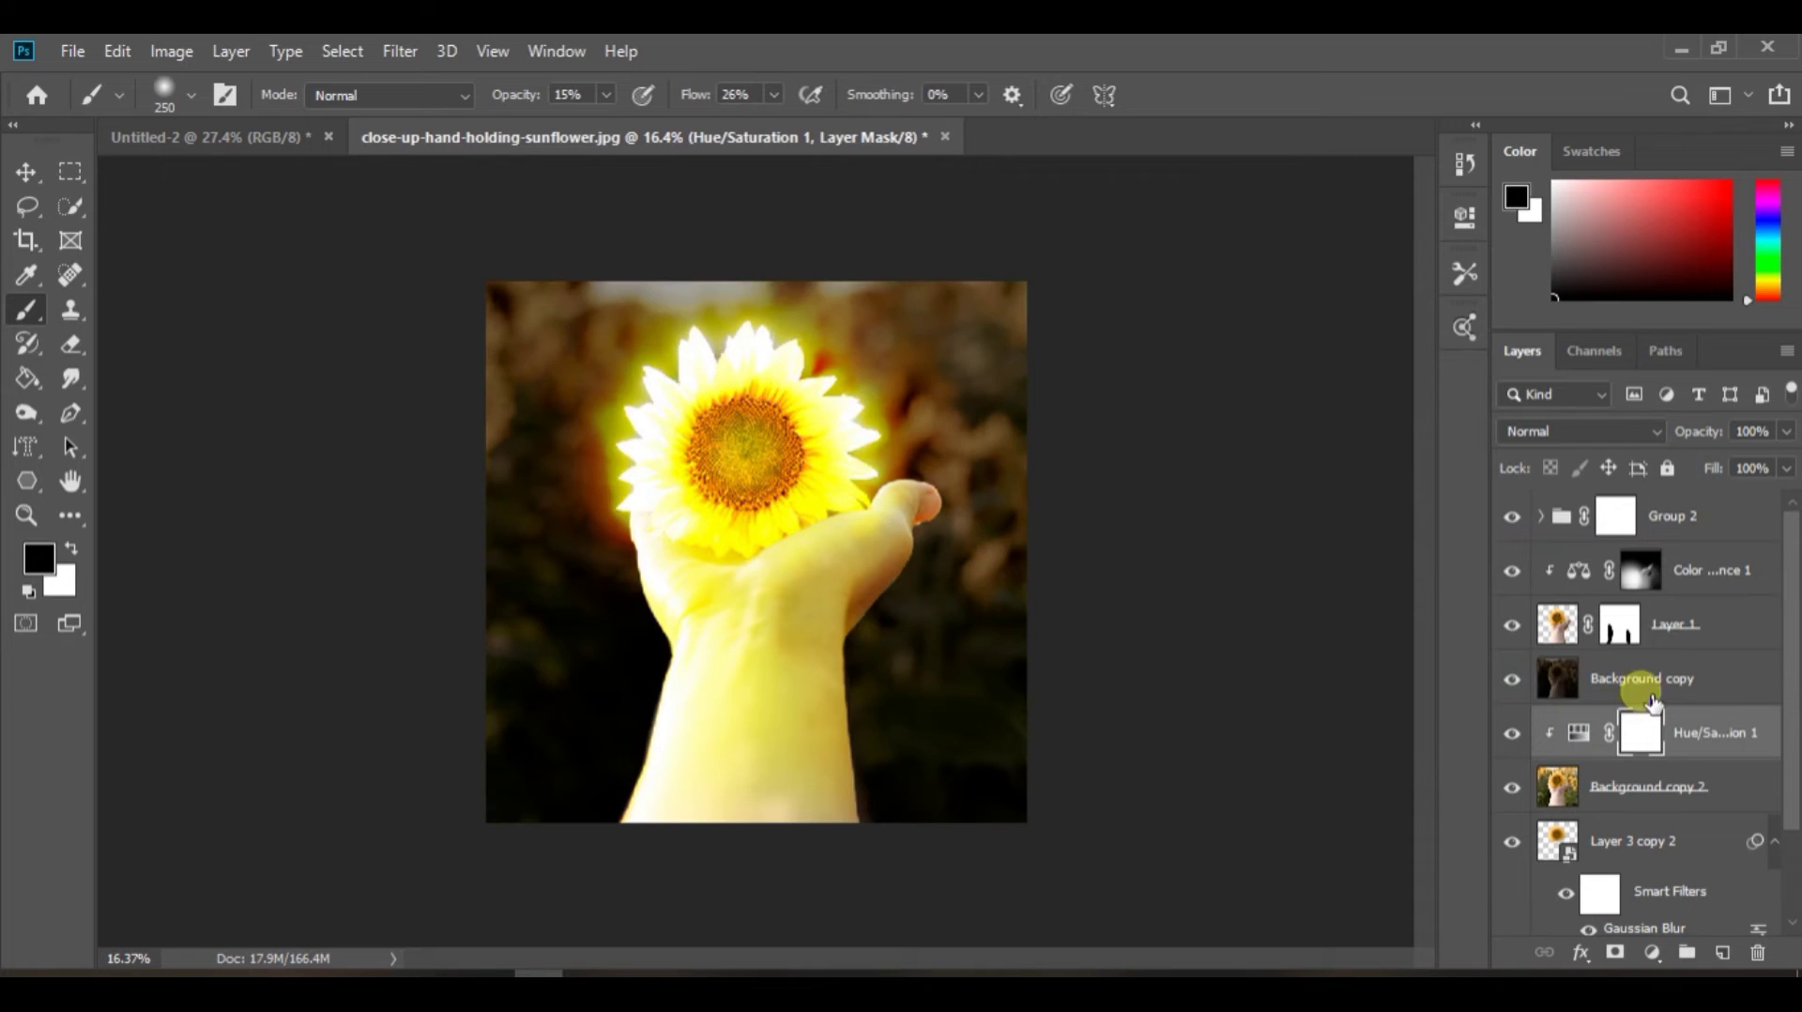
# Delete the darkened Background copy layer and place a duplicate of Background copy 2 above the Hue/Saturation adjustment
pyautogui.click(1654, 700)
pyautogui.moveTo(1786, 438); pyautogui.dragTo(1792, 582)
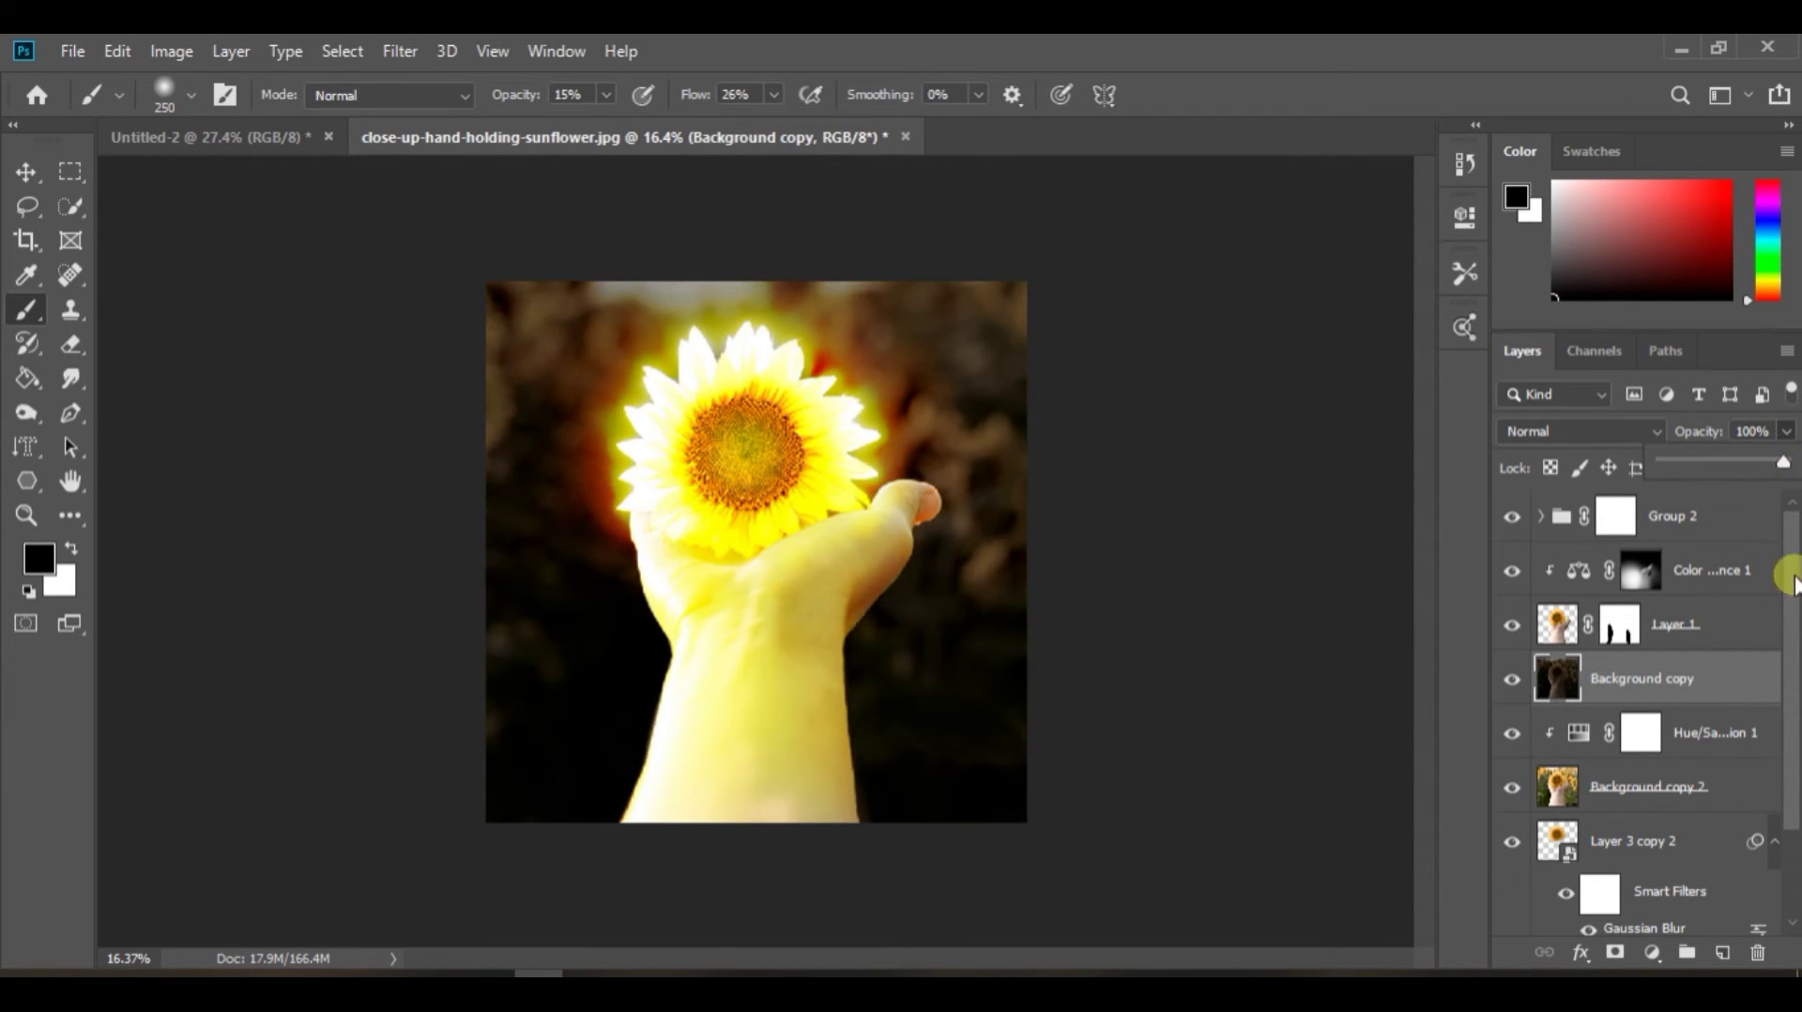
pyautogui.moveTo(1643, 685); pyautogui.dragTo(1759, 953)
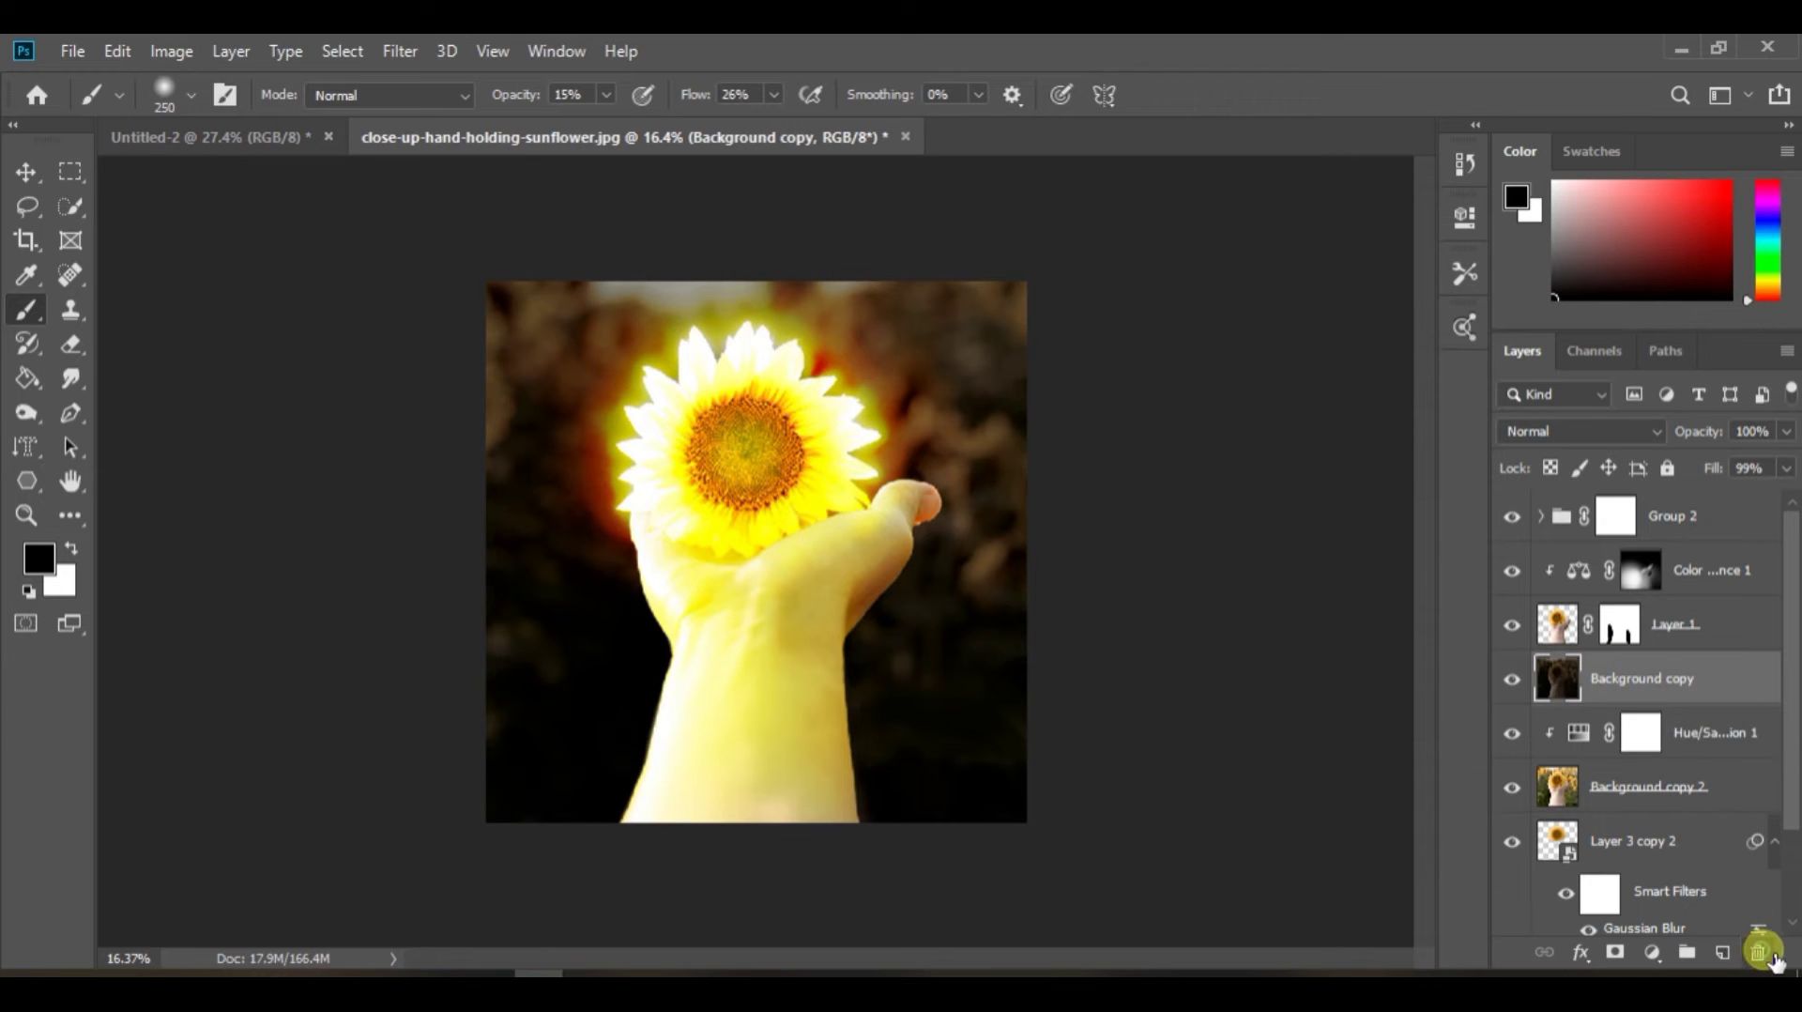
pyautogui.moveTo(1646, 736); pyautogui.dragTo(1596, 677)
# Group the Hue/Saturation adjustment and Background copy 2 under the default group name
pyautogui.click(1681, 733)
pyautogui.keyDown('shift'); pyautogui.click(1609, 791); pyautogui.keyUp('shift')
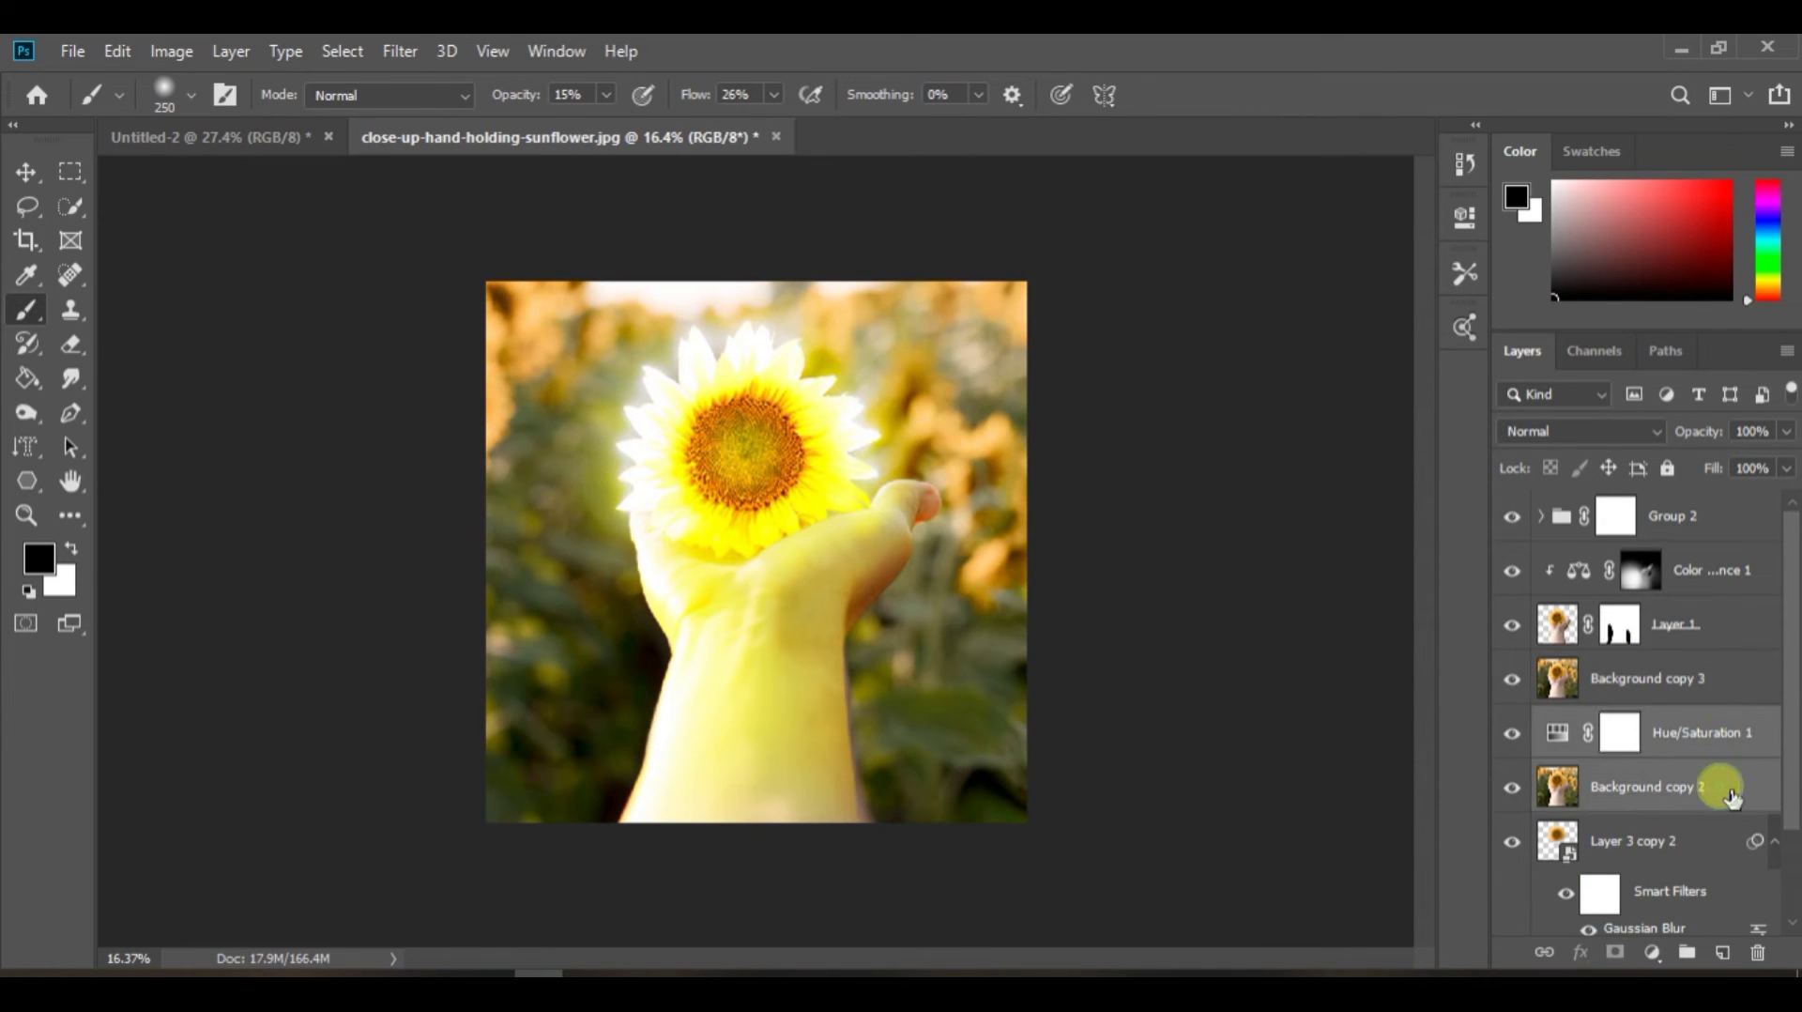
pyautogui.rightClick(1609, 792)
pyautogui.click(1449, 313)
pyautogui.click(1114, 314)
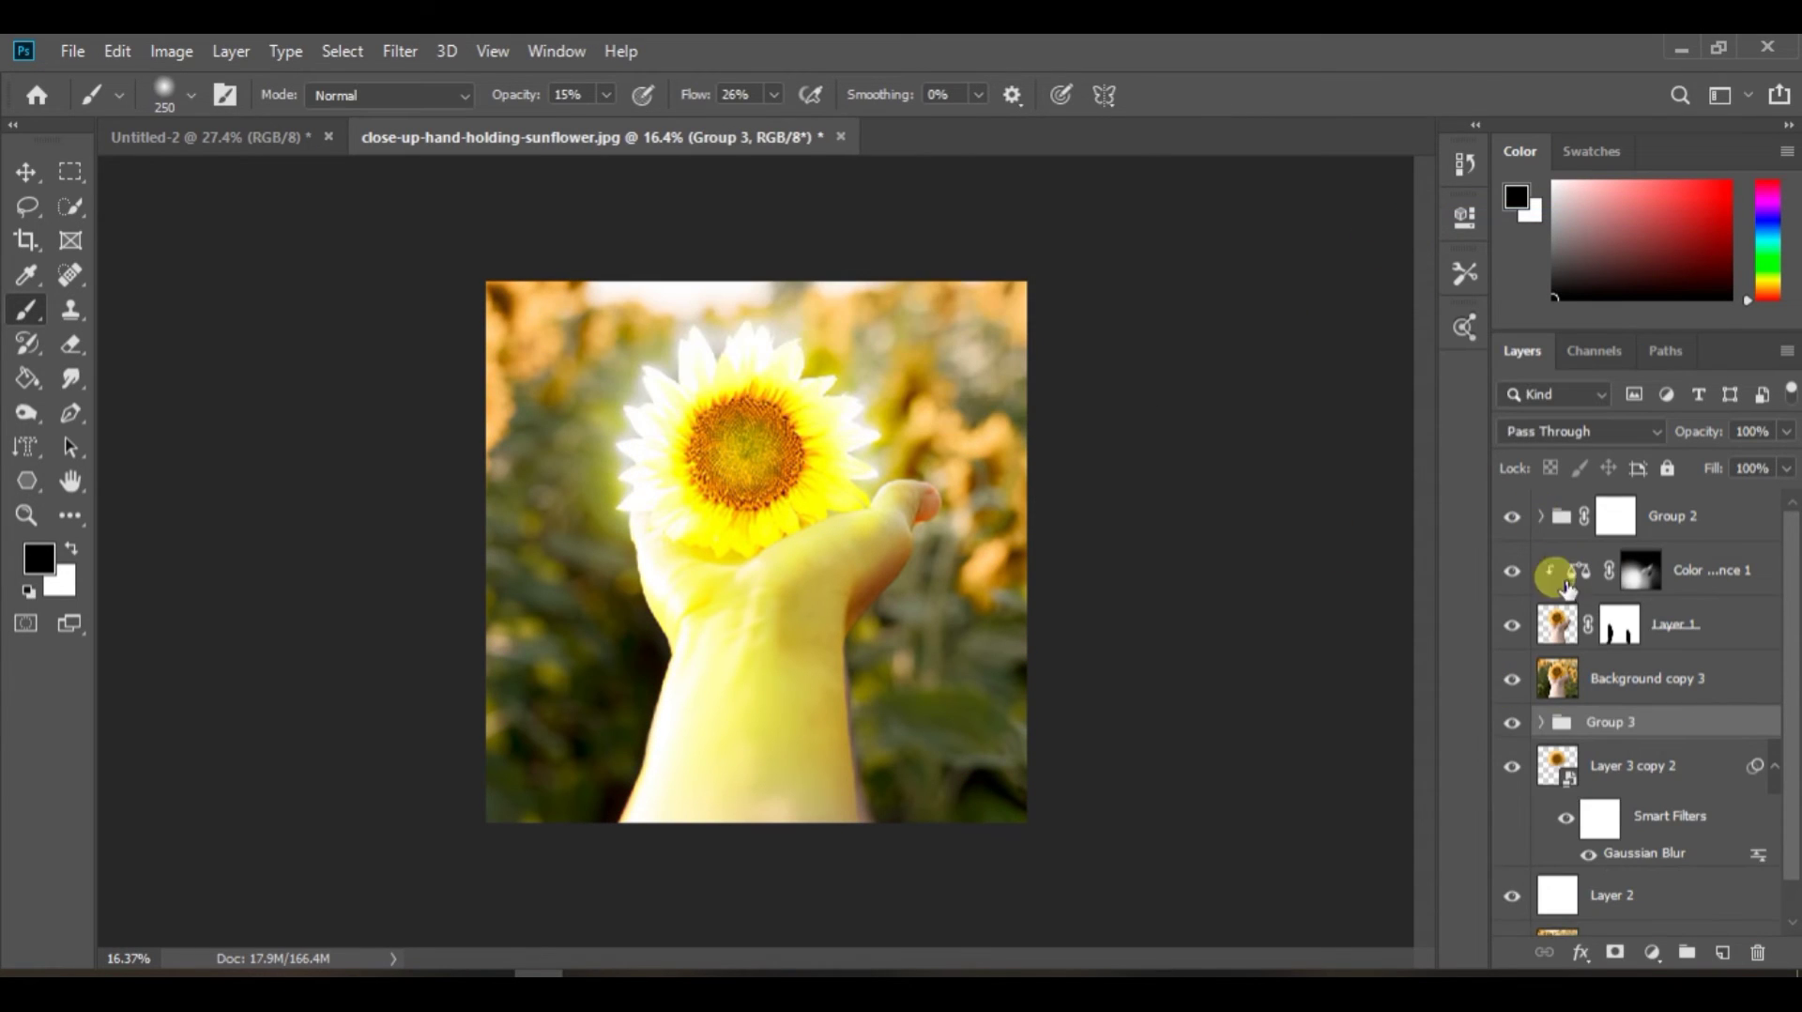
# Group Layer 1 with its Color Balance adjustment and check the upper groups by toggling their visibility
pyautogui.click(1743, 620)
pyautogui.keyDown('shift'); pyautogui.click(1754, 576); pyautogui.keyUp('shift')
pyautogui.rightClick(1754, 575)
pyautogui.click(1483, 221)
pyautogui.click(1114, 315)
pyautogui.click(1516, 519)
pyautogui.click(1516, 519)
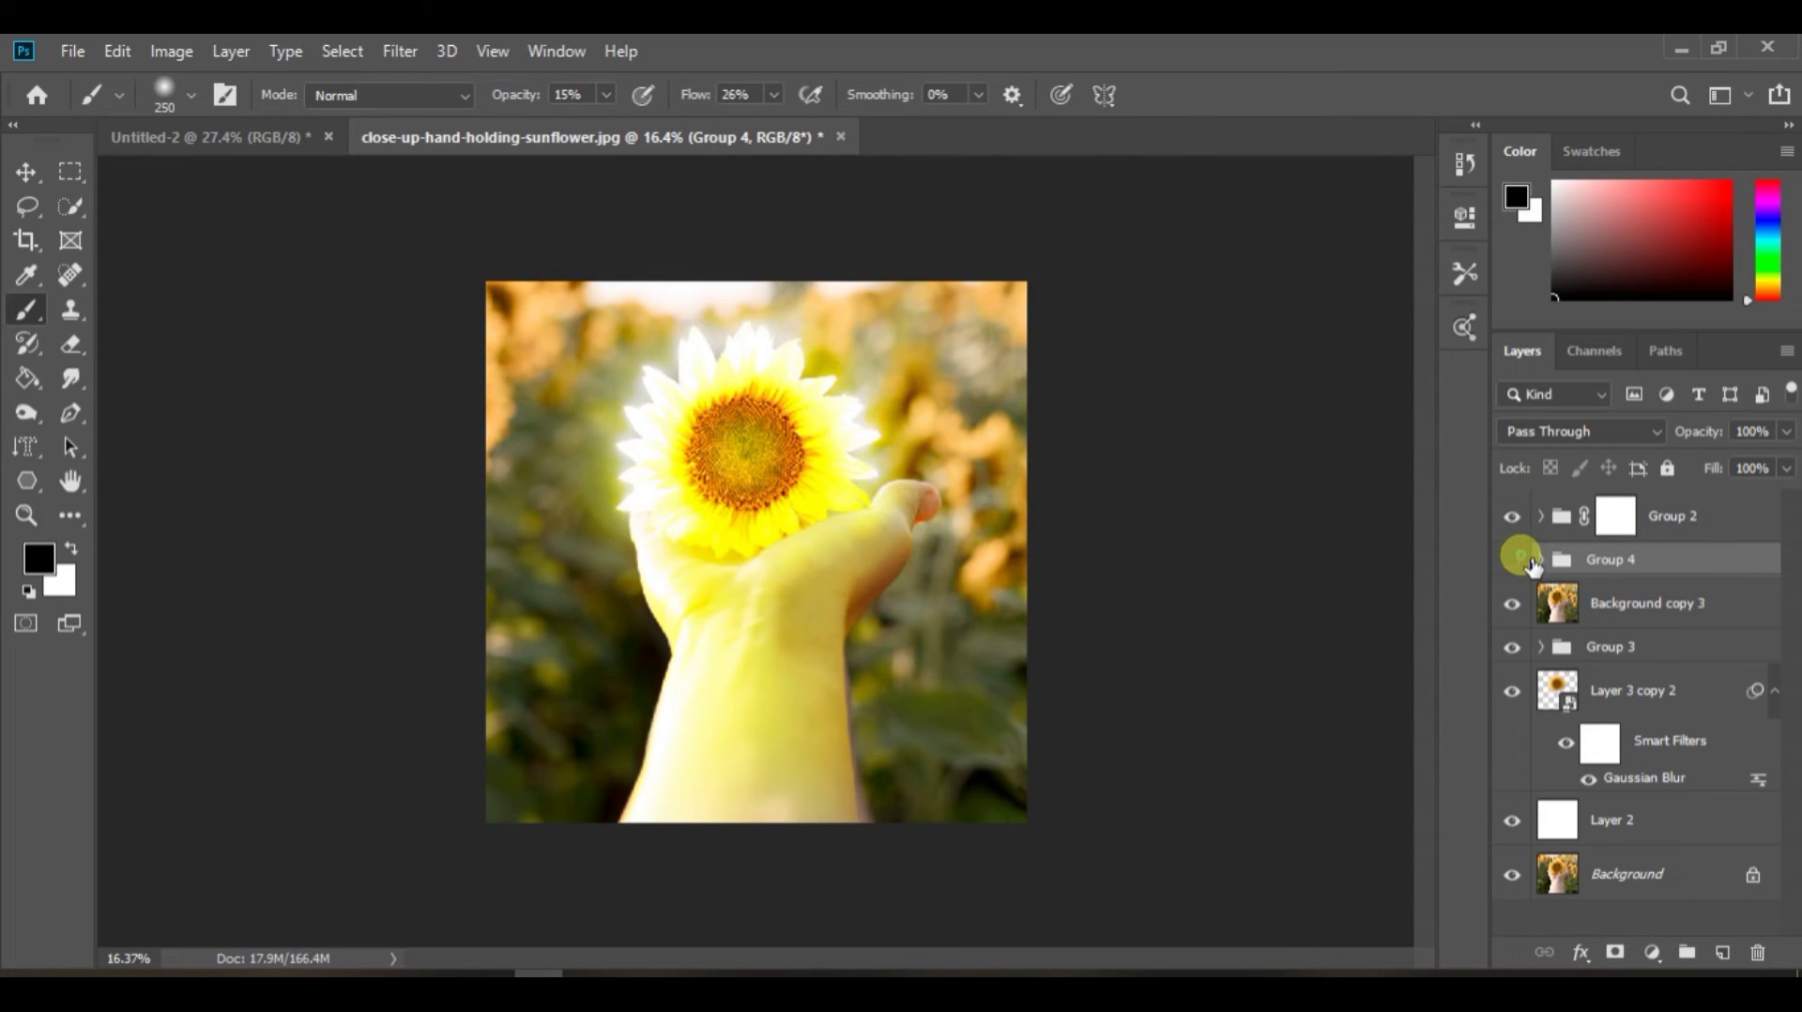
pyautogui.click(1515, 559)
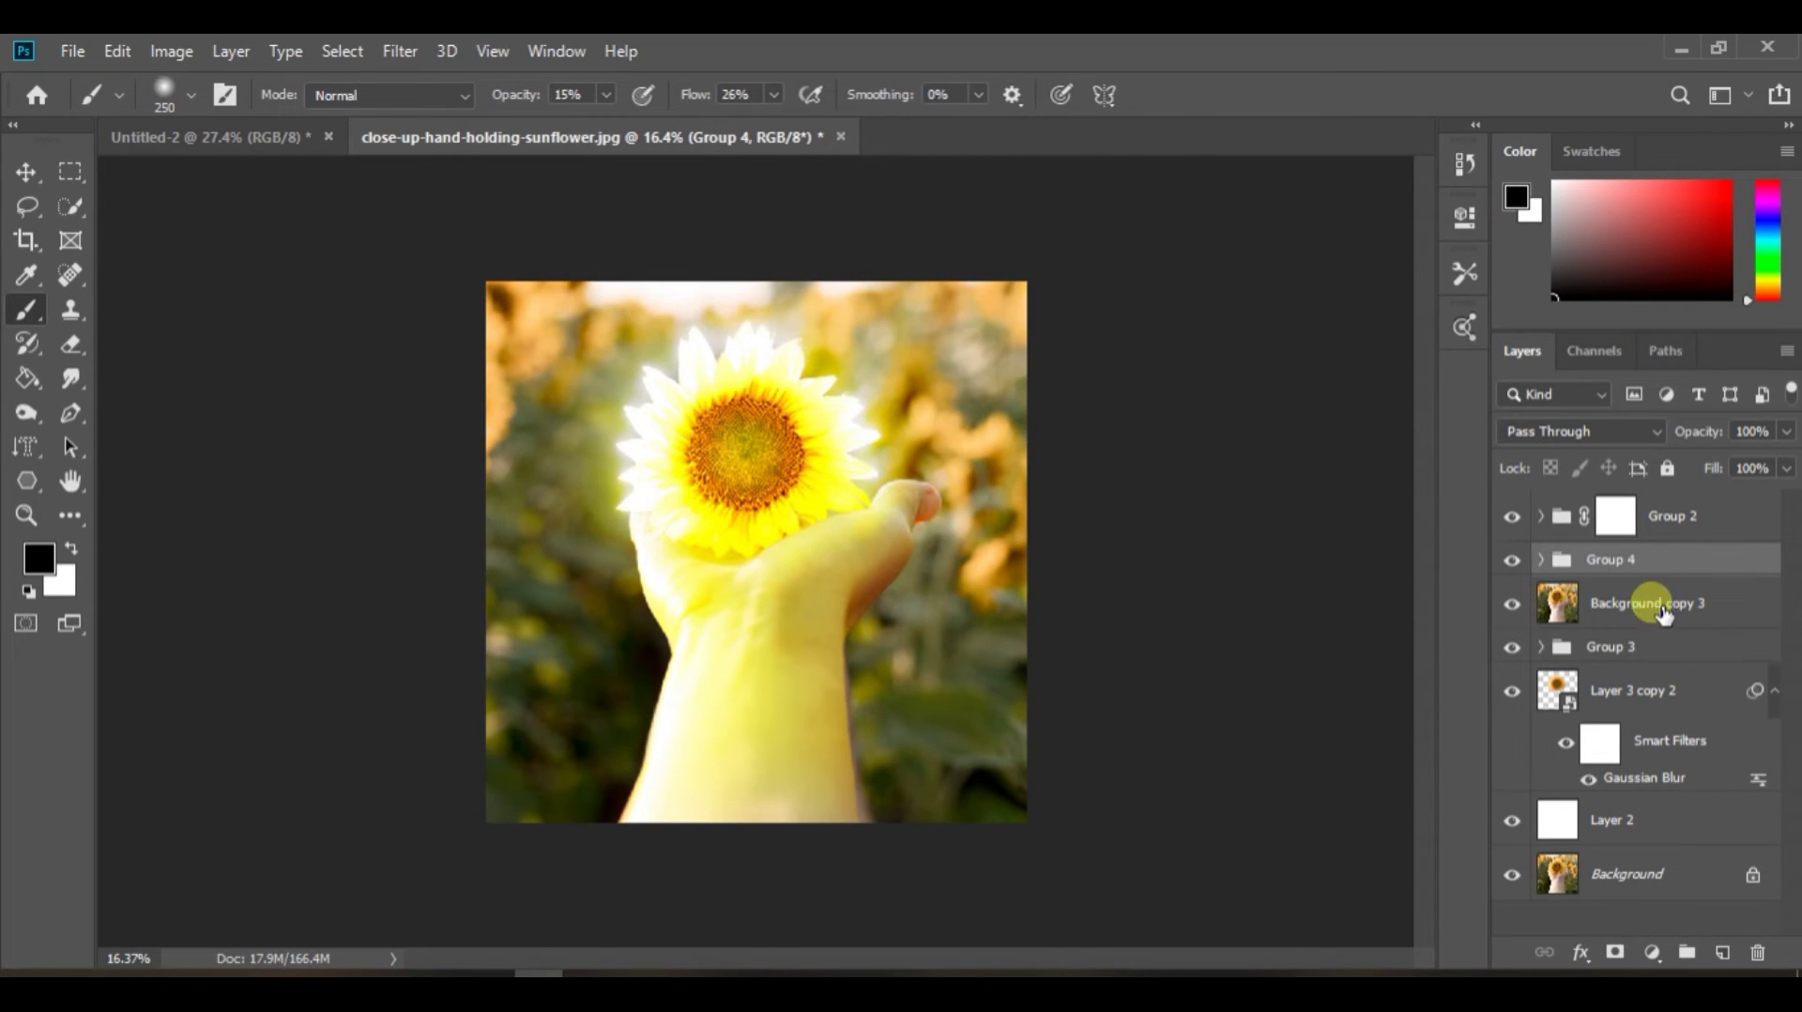
# Add a Hue/Saturation adjustment above Background copy 3 and set the Yellows saturation to +26 by sampling the background
pyautogui.click(1664, 615)
pyautogui.click(1663, 959)
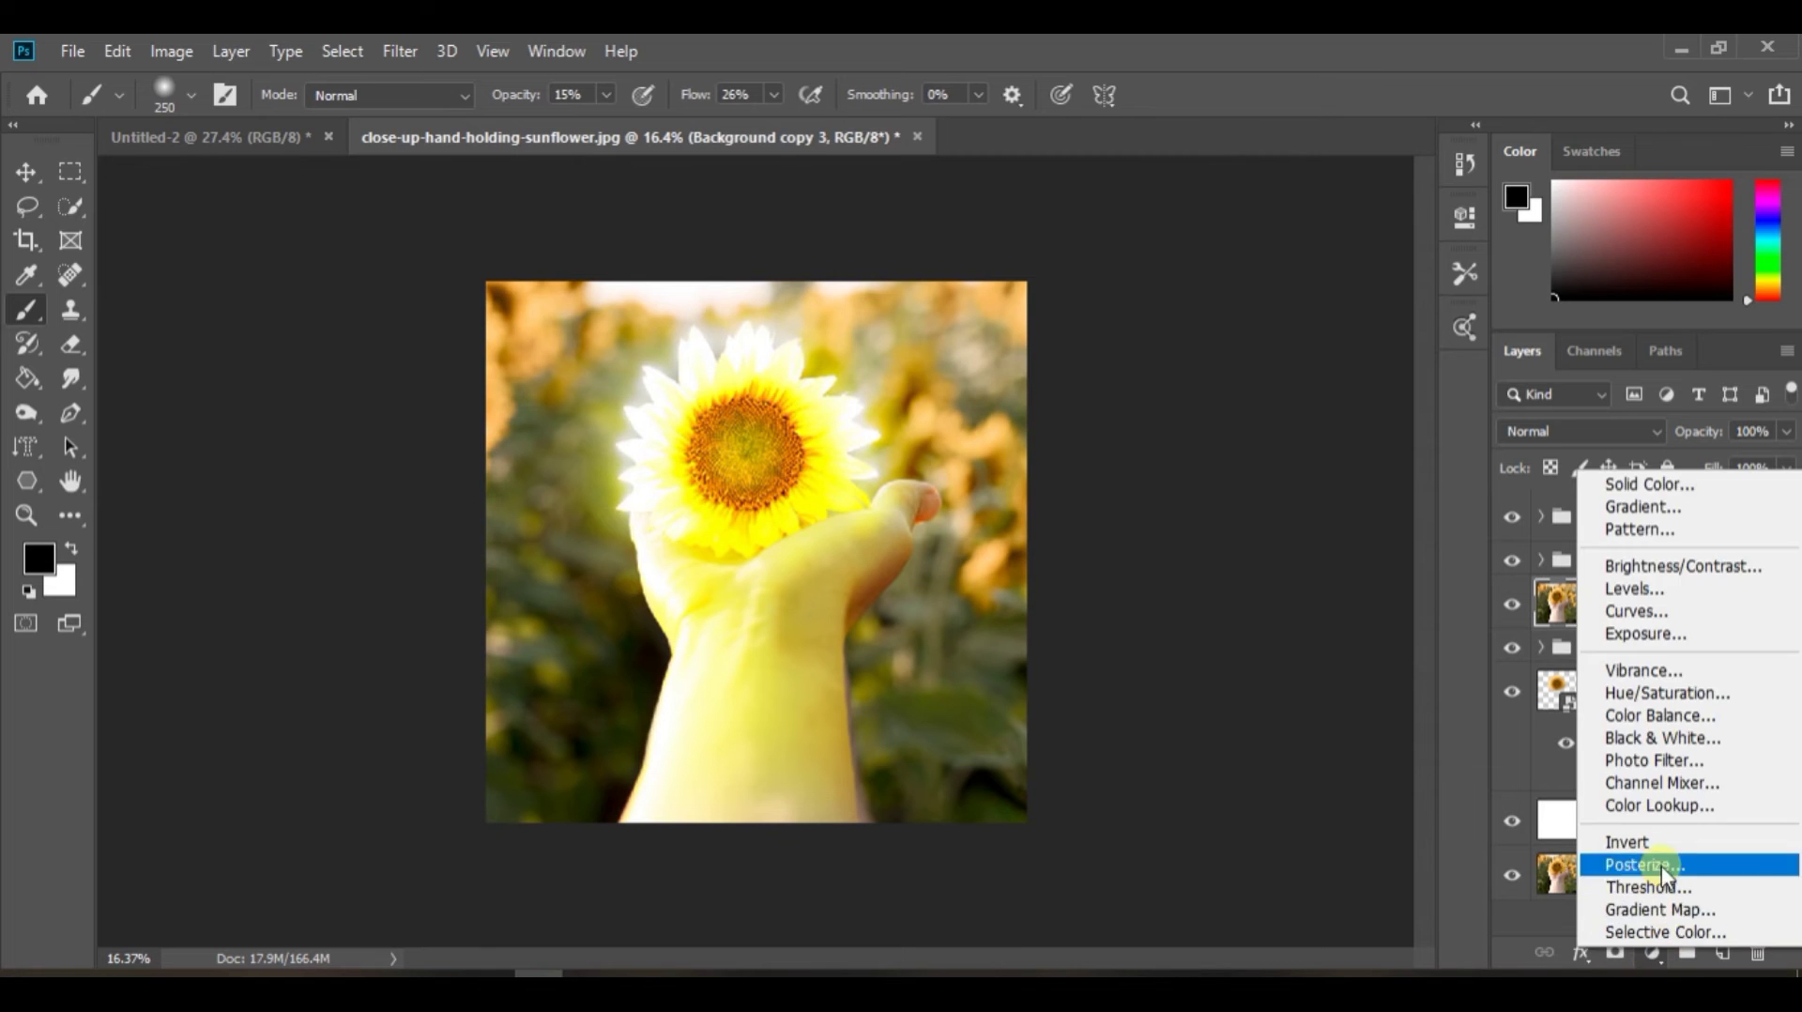
pyautogui.click(1650, 648)
pyautogui.click(1090, 327)
pyautogui.moveTo(849, 368); pyautogui.dragTo(821, 371)
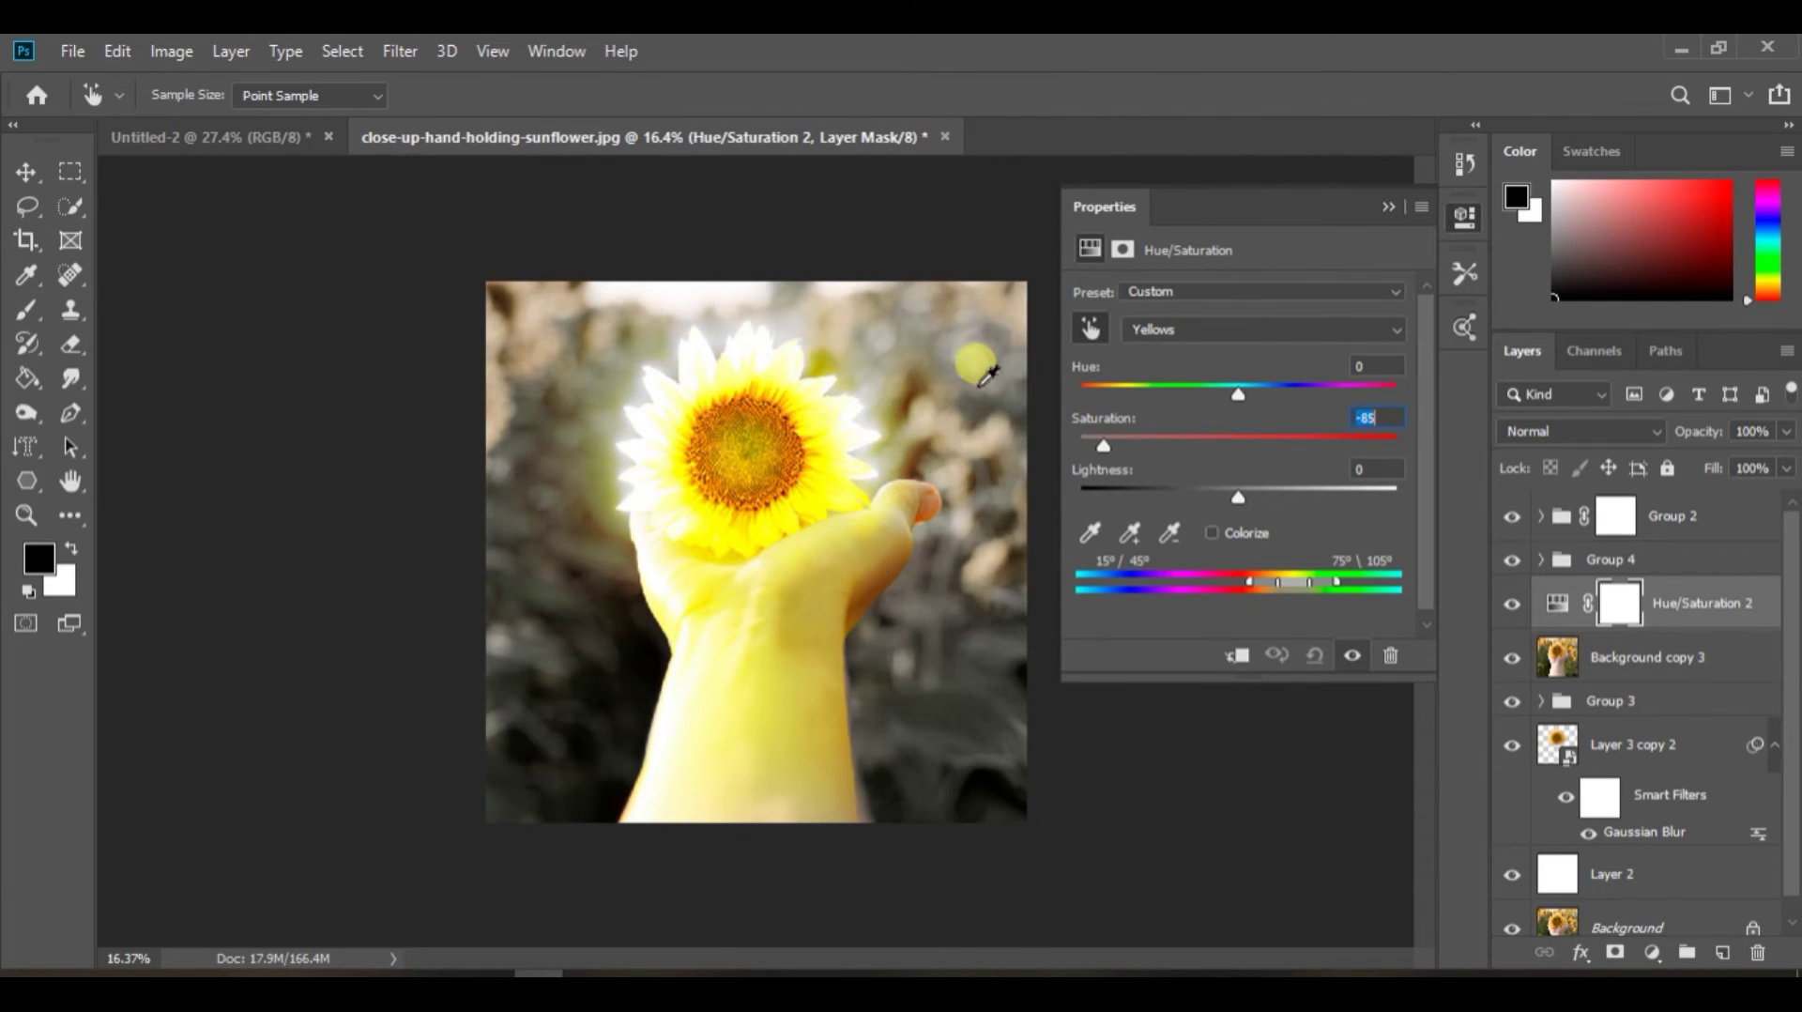
pyautogui.moveTo(986, 374); pyautogui.dragTo(892, 725)
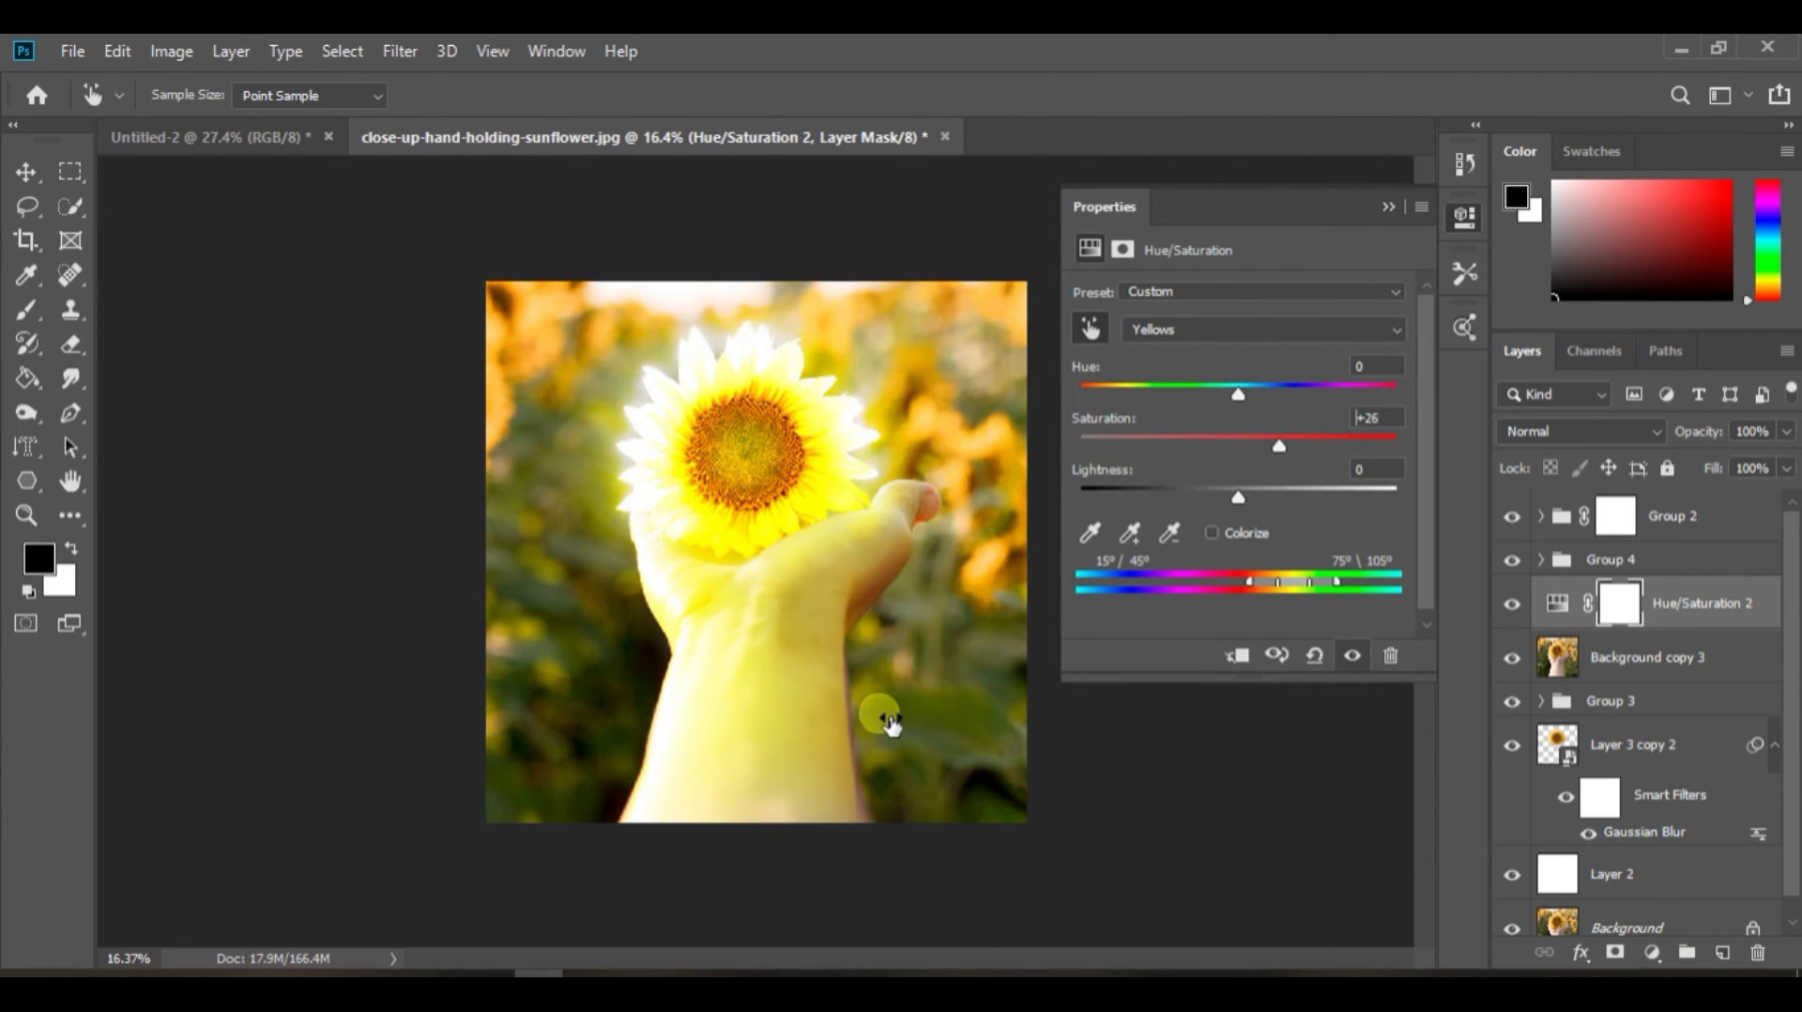
# Set the Greens saturation to -100, lower the Greens lightness, and clip the Hue/Saturation adjustment to Background copy 3
pyautogui.click(1243, 345)
pyautogui.click(1150, 410)
pyautogui.moveTo(1237, 444); pyautogui.dragTo(1184, 454)
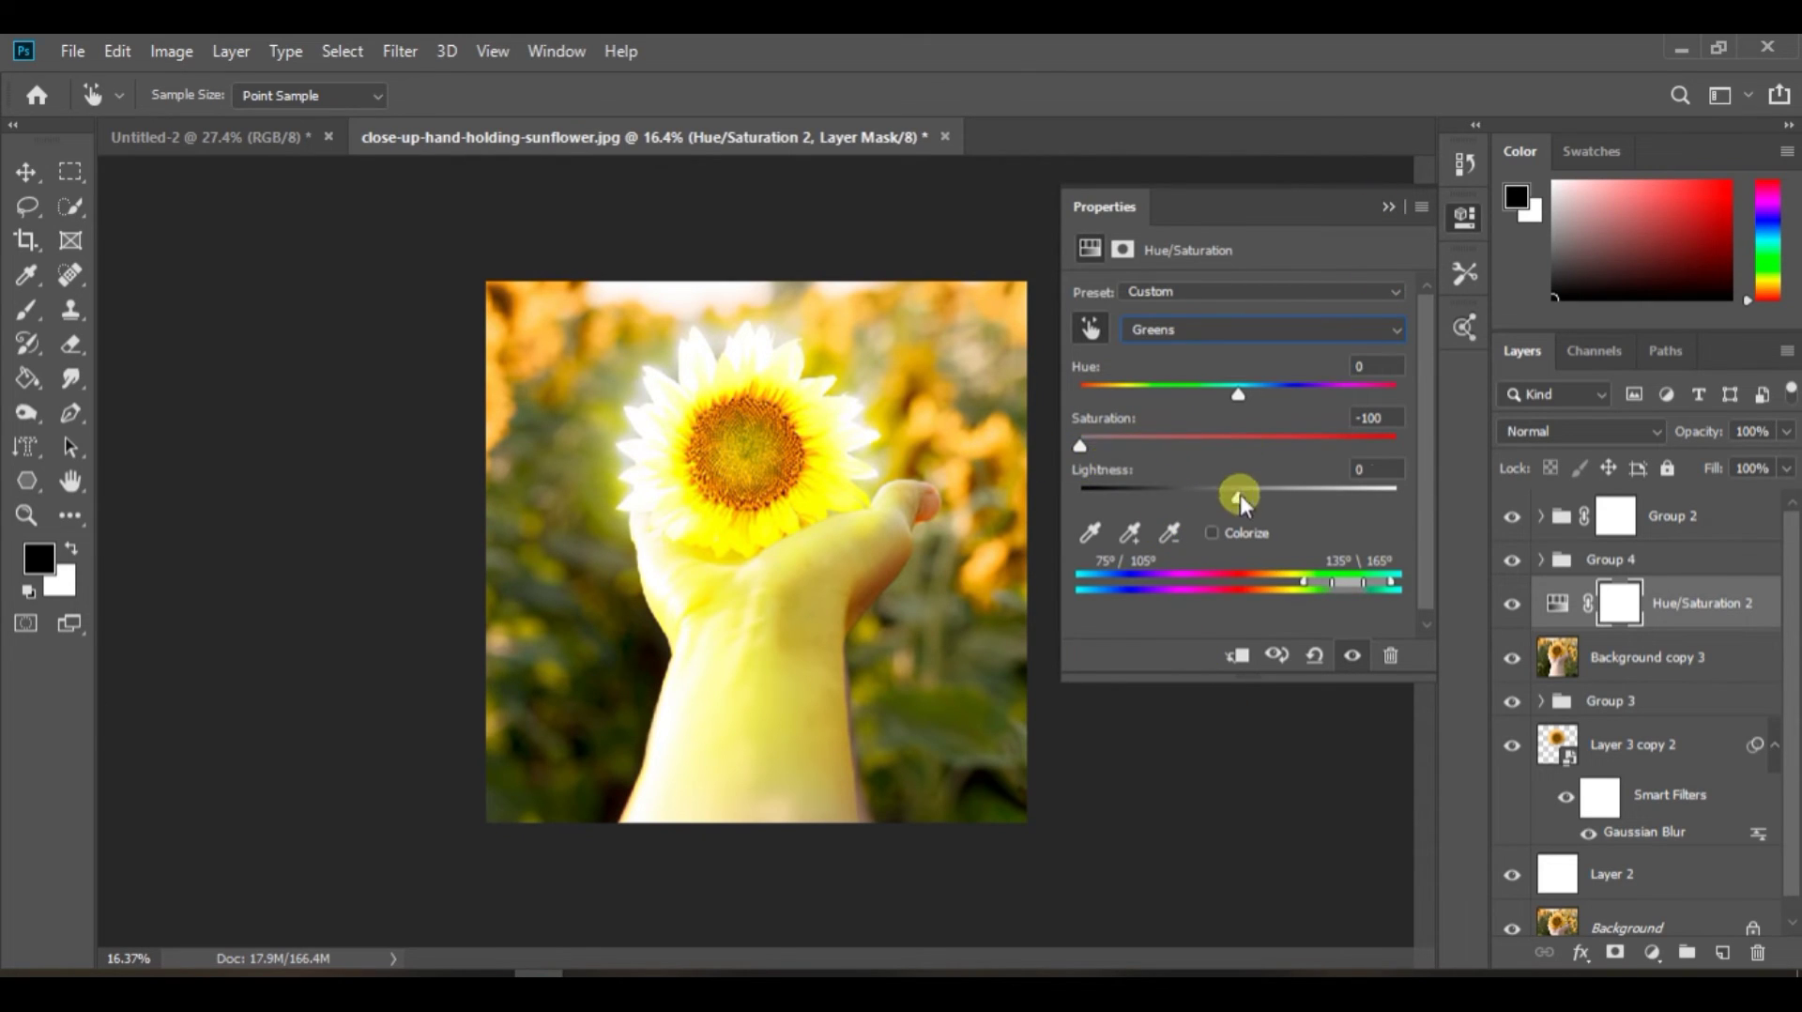
pyautogui.click(1237, 656)
# Set the Master lightness to -37 and the Master saturation to about -20 in the Hue/Saturation adjustment
pyautogui.click(1225, 330)
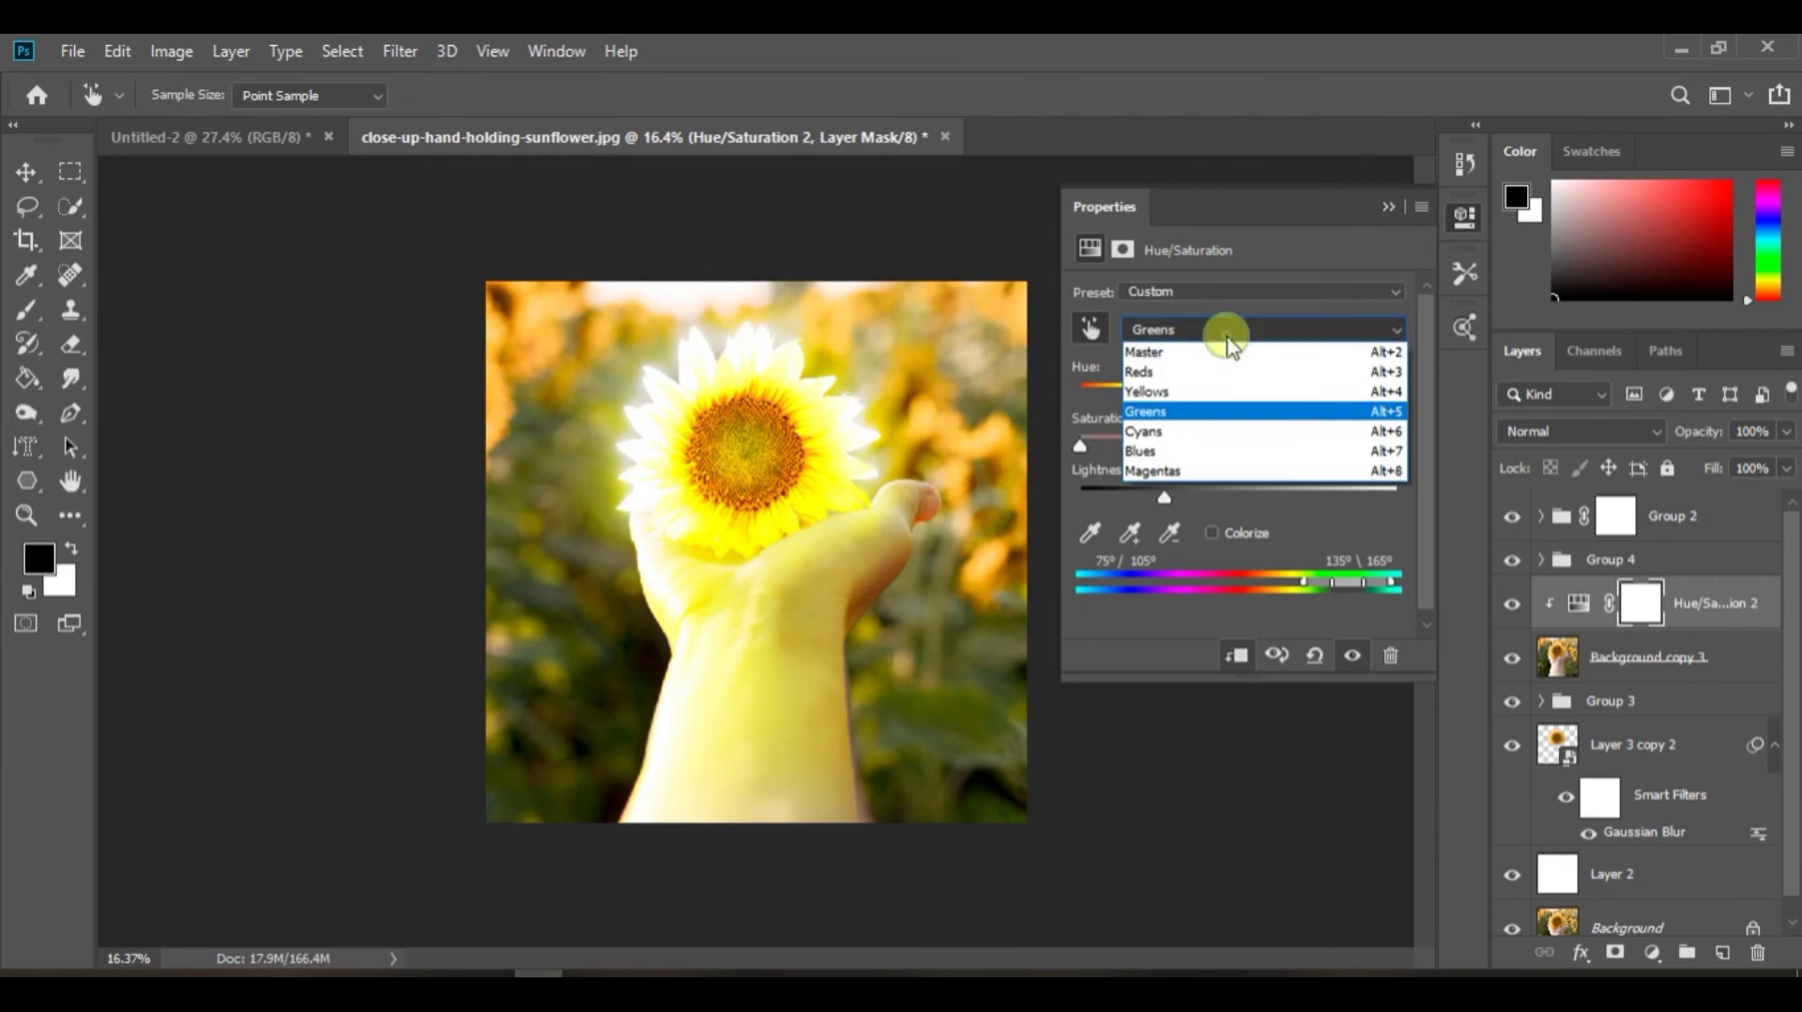
pyautogui.click(1221, 349)
pyautogui.moveTo(1241, 499); pyautogui.dragTo(1208, 443)
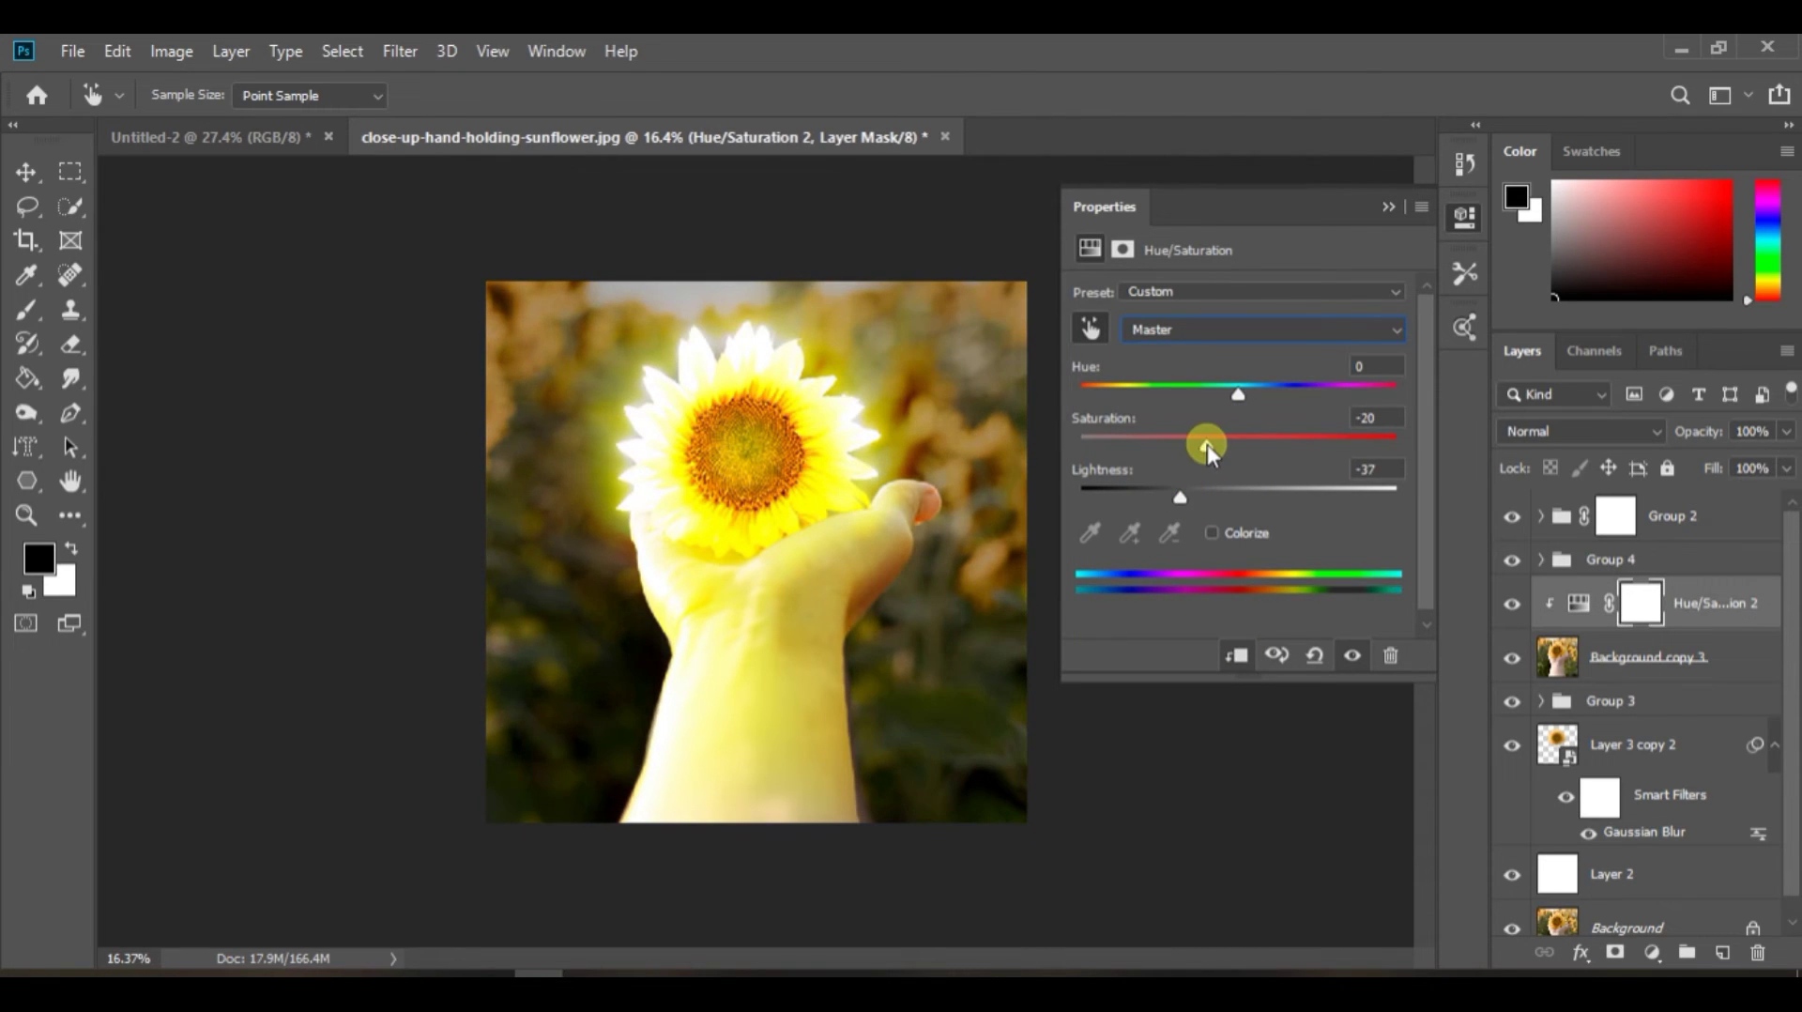
pyautogui.click(1389, 206)
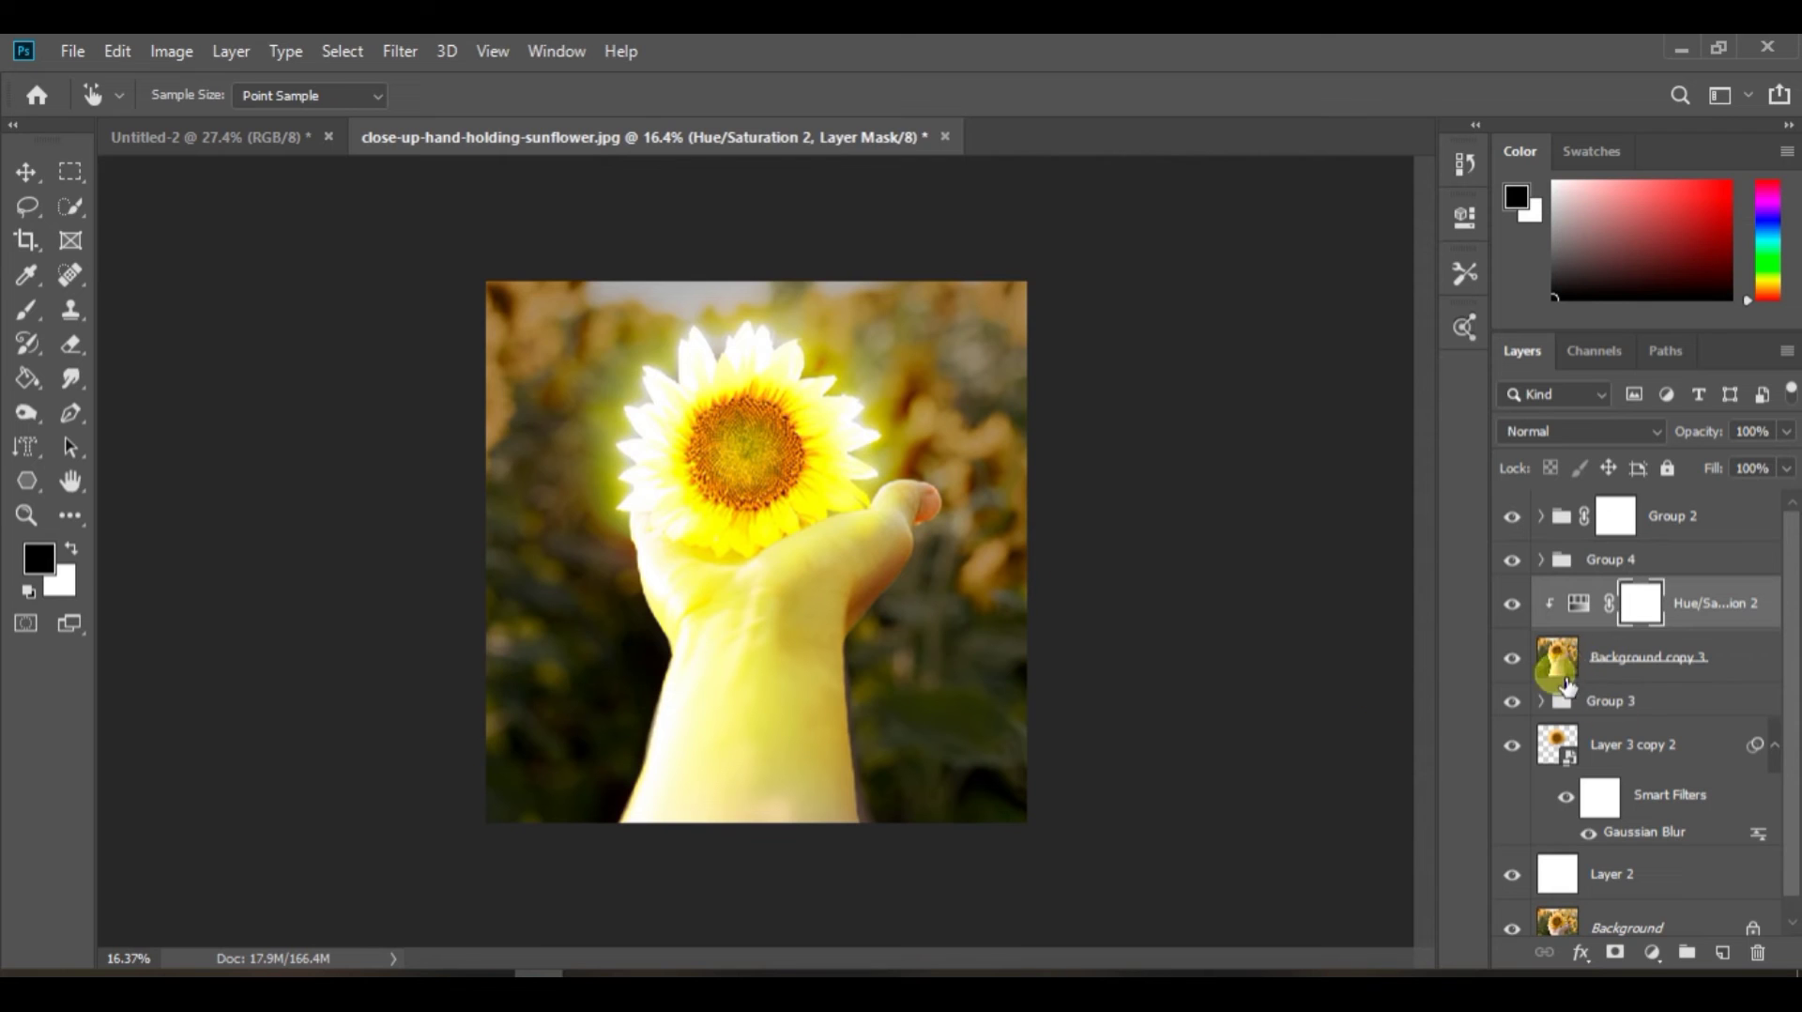
# Group the clipped Hue/Saturation adjustment and Background copy 3 under the default group name
pyautogui.click(1565, 683)
pyautogui.press('b')
pyautogui.click(1738, 607)
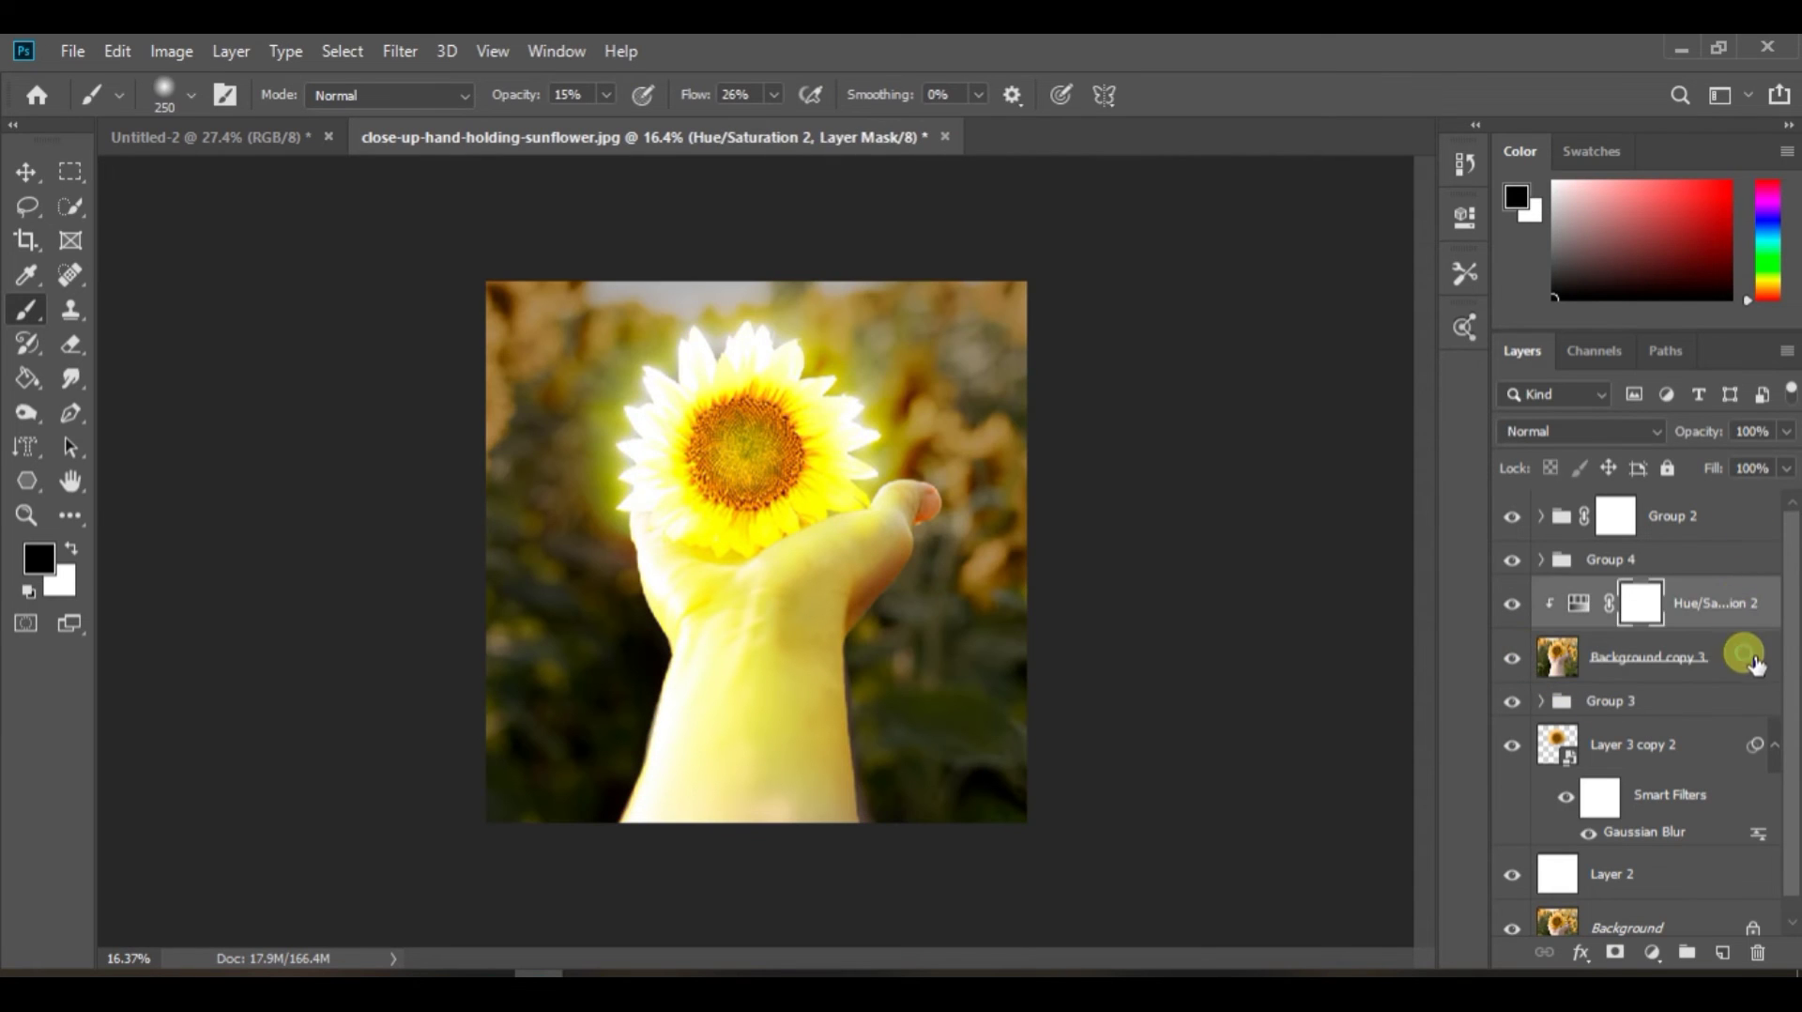
pyautogui.rightClick(1755, 663)
pyautogui.click(1451, 194)
pyautogui.click(1138, 315)
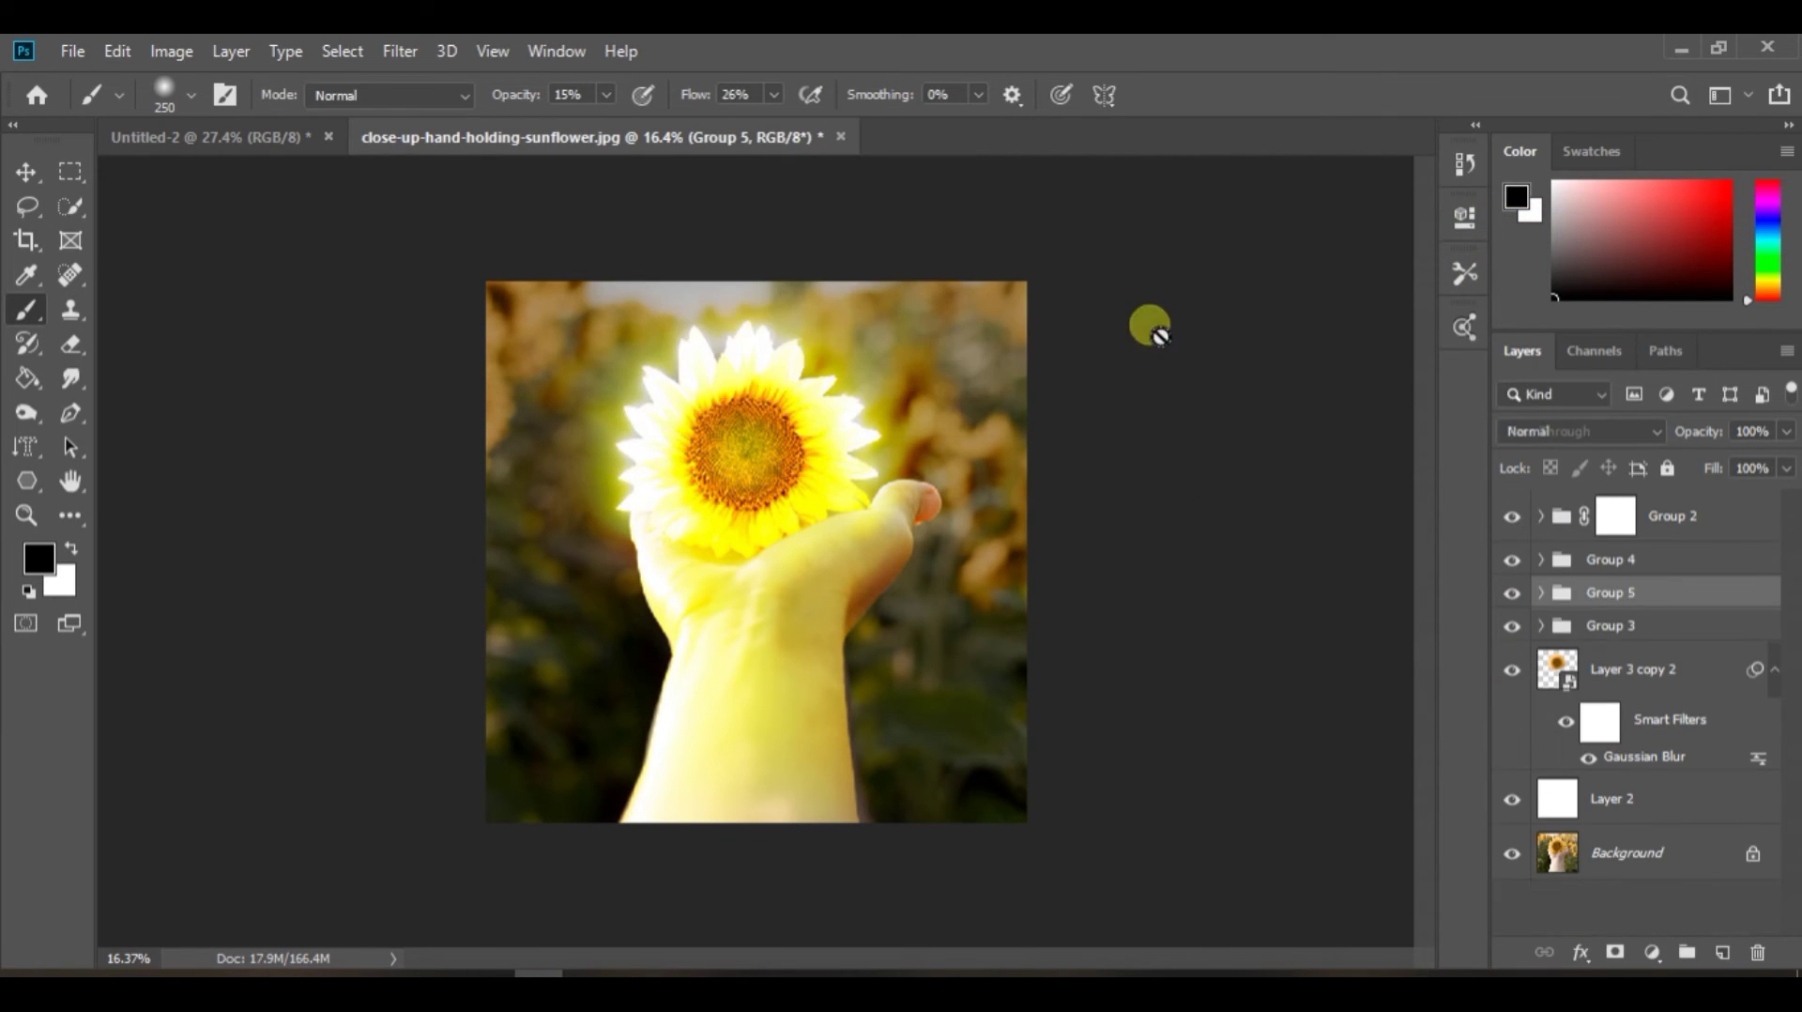
# Check the effect of Group 5 and set its opacity to 63%
pyautogui.click(1512, 592)
pyautogui.moveTo(1786, 431); pyautogui.dragTo(1738, 481)
pyautogui.click(1512, 670)
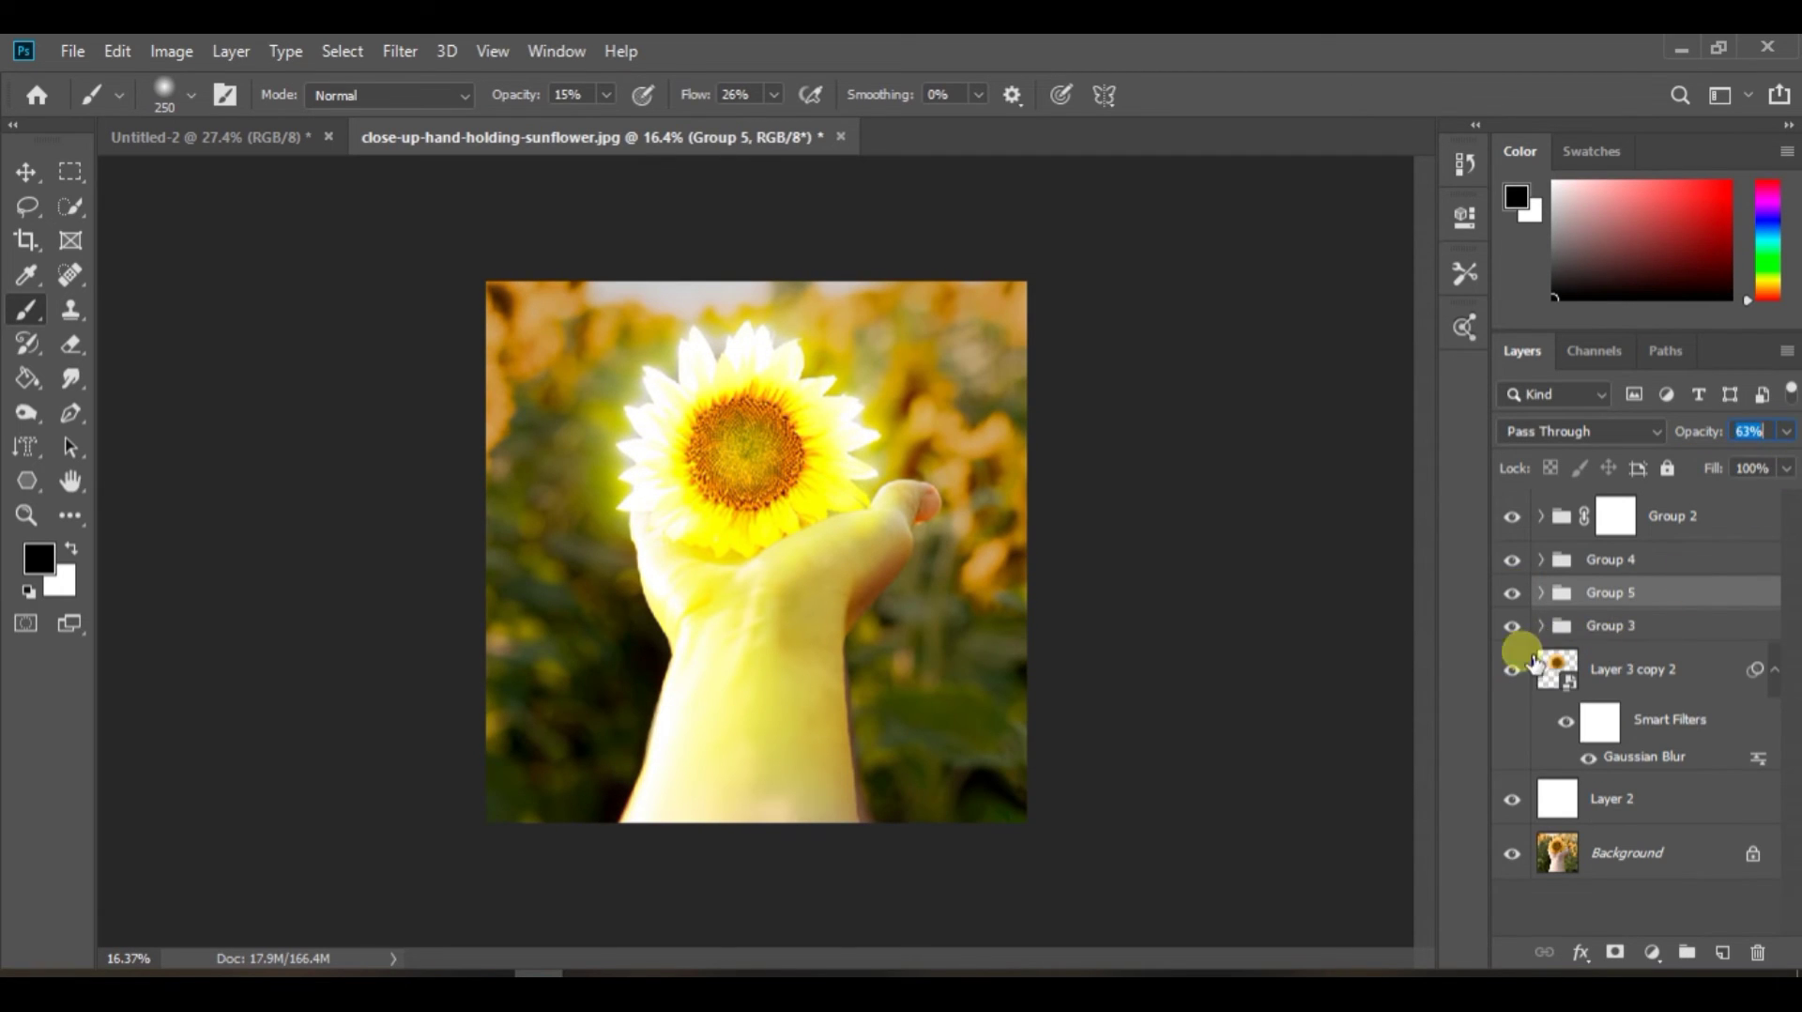
# Compare the hand with Group 4 hidden and shown, and look at the layers inside Group 2
pyautogui.click(1512, 559)
pyautogui.click(1512, 560)
pyautogui.click(1512, 559)
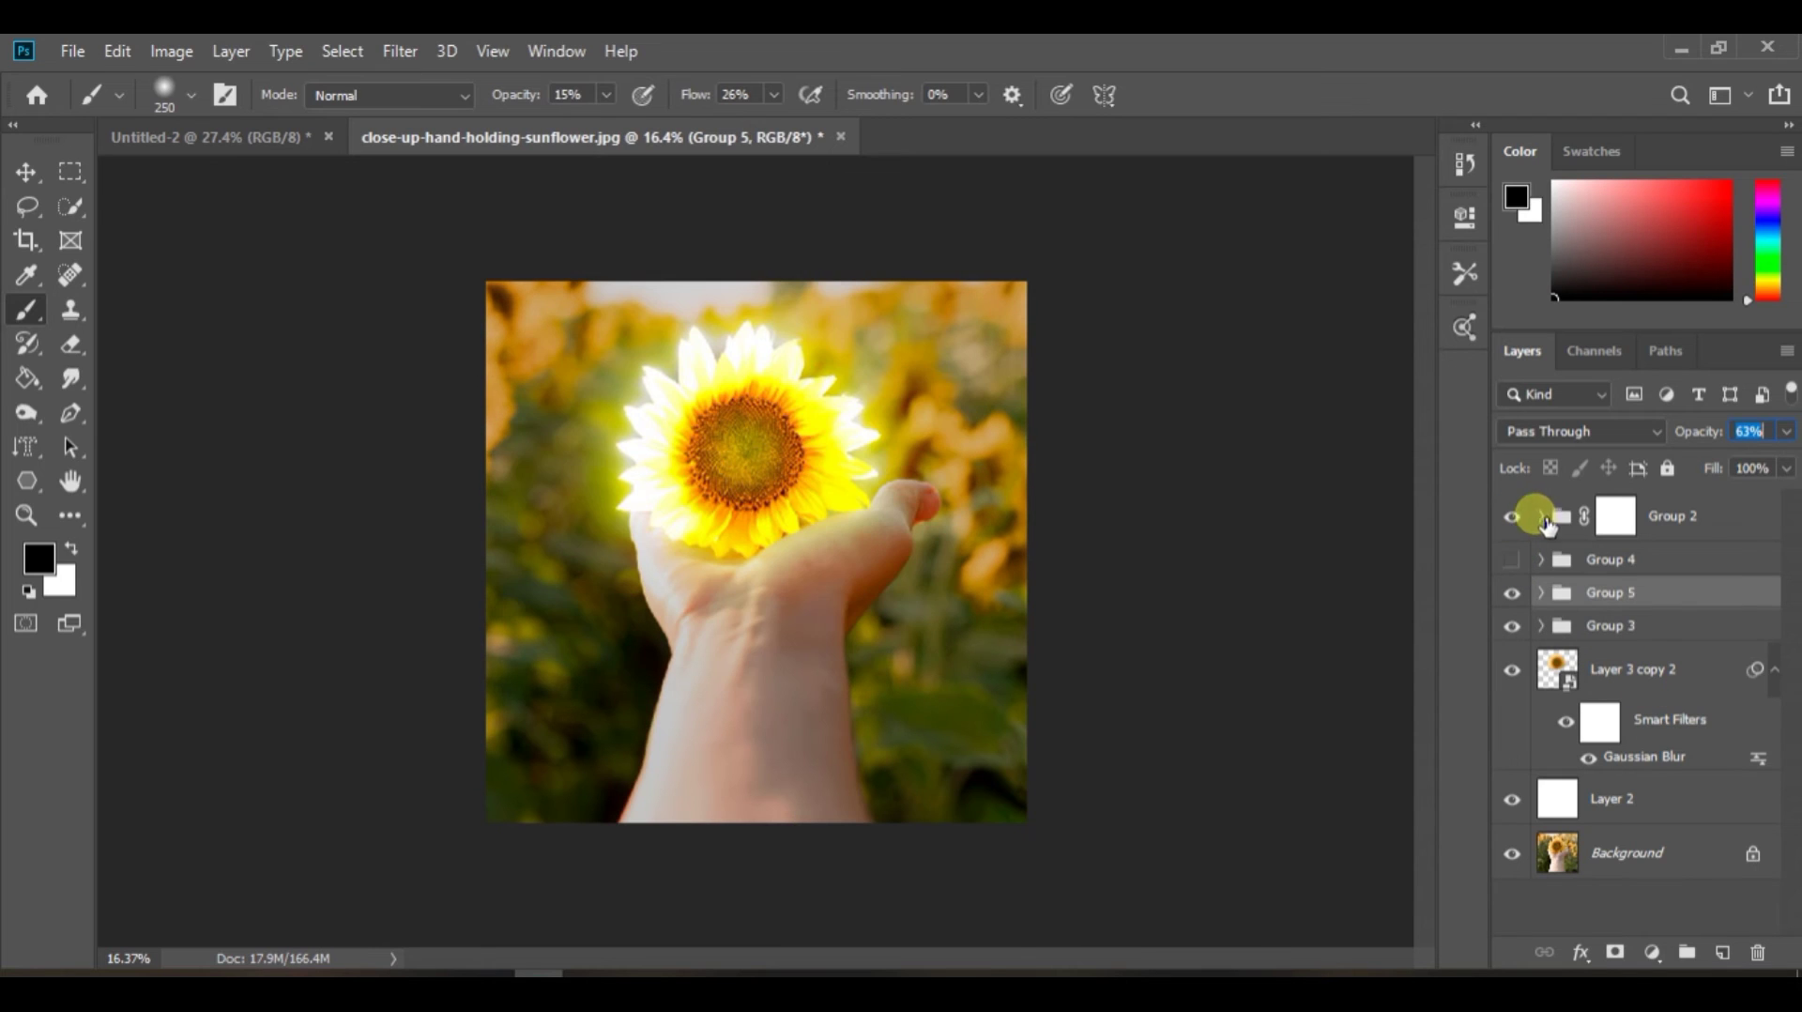
pyautogui.click(1542, 516)
pyautogui.click(1542, 517)
pyautogui.click(1512, 560)
pyautogui.click(1513, 560)
pyautogui.click(1512, 560)
# Add a layer mask to Group 4 and paint black beside the forearm's right edge with the brush at 100% opacity and flow
pyautogui.click(1558, 561)
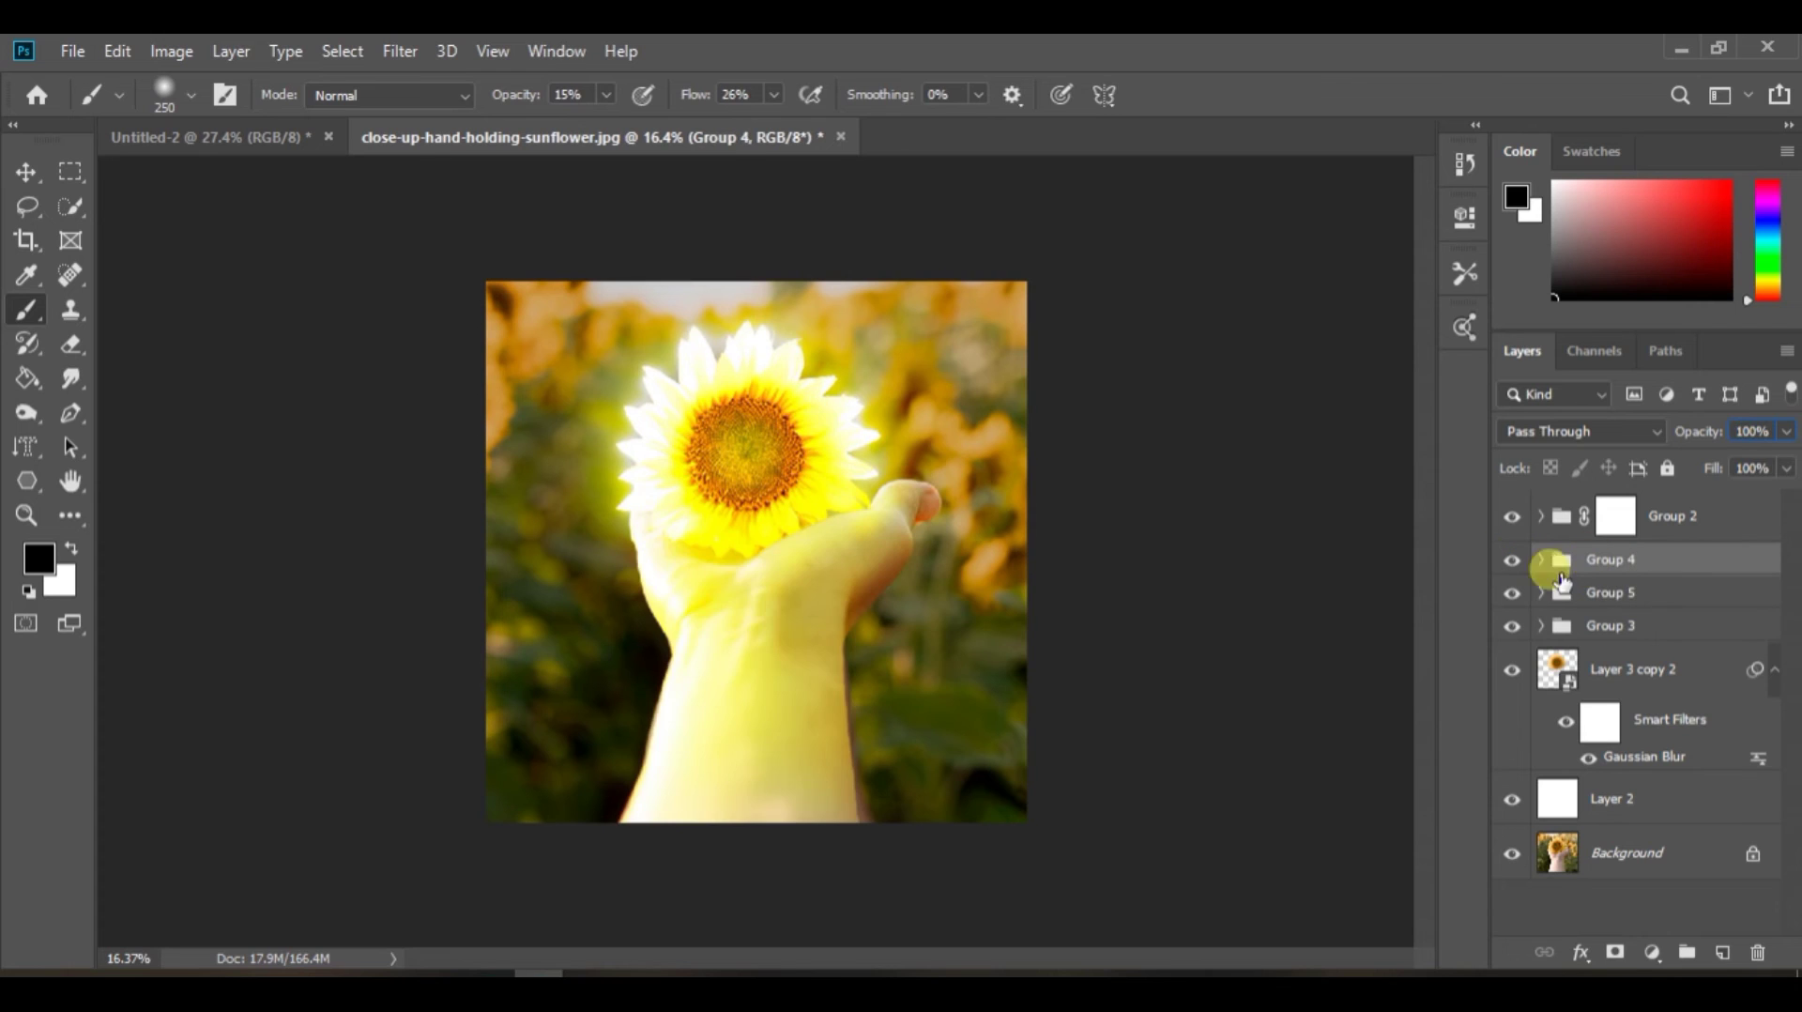
pyautogui.click(1614, 952)
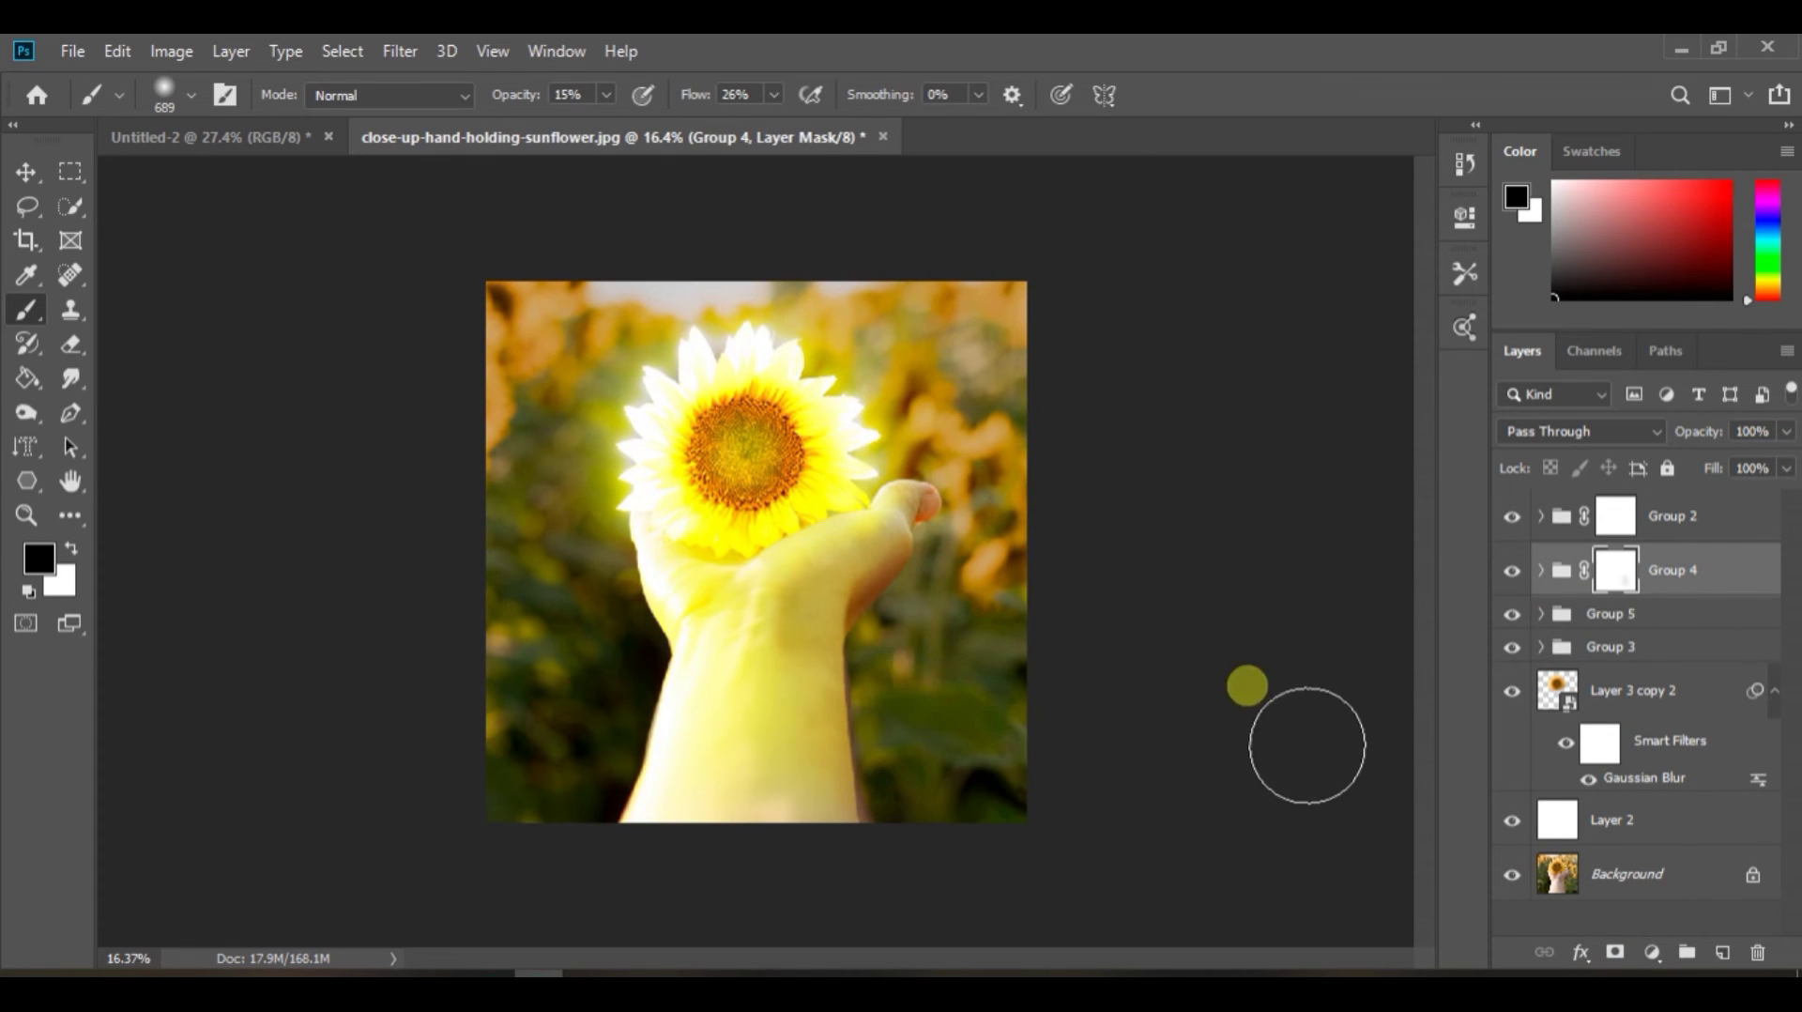
pyautogui.scroll(3, 892, 775)
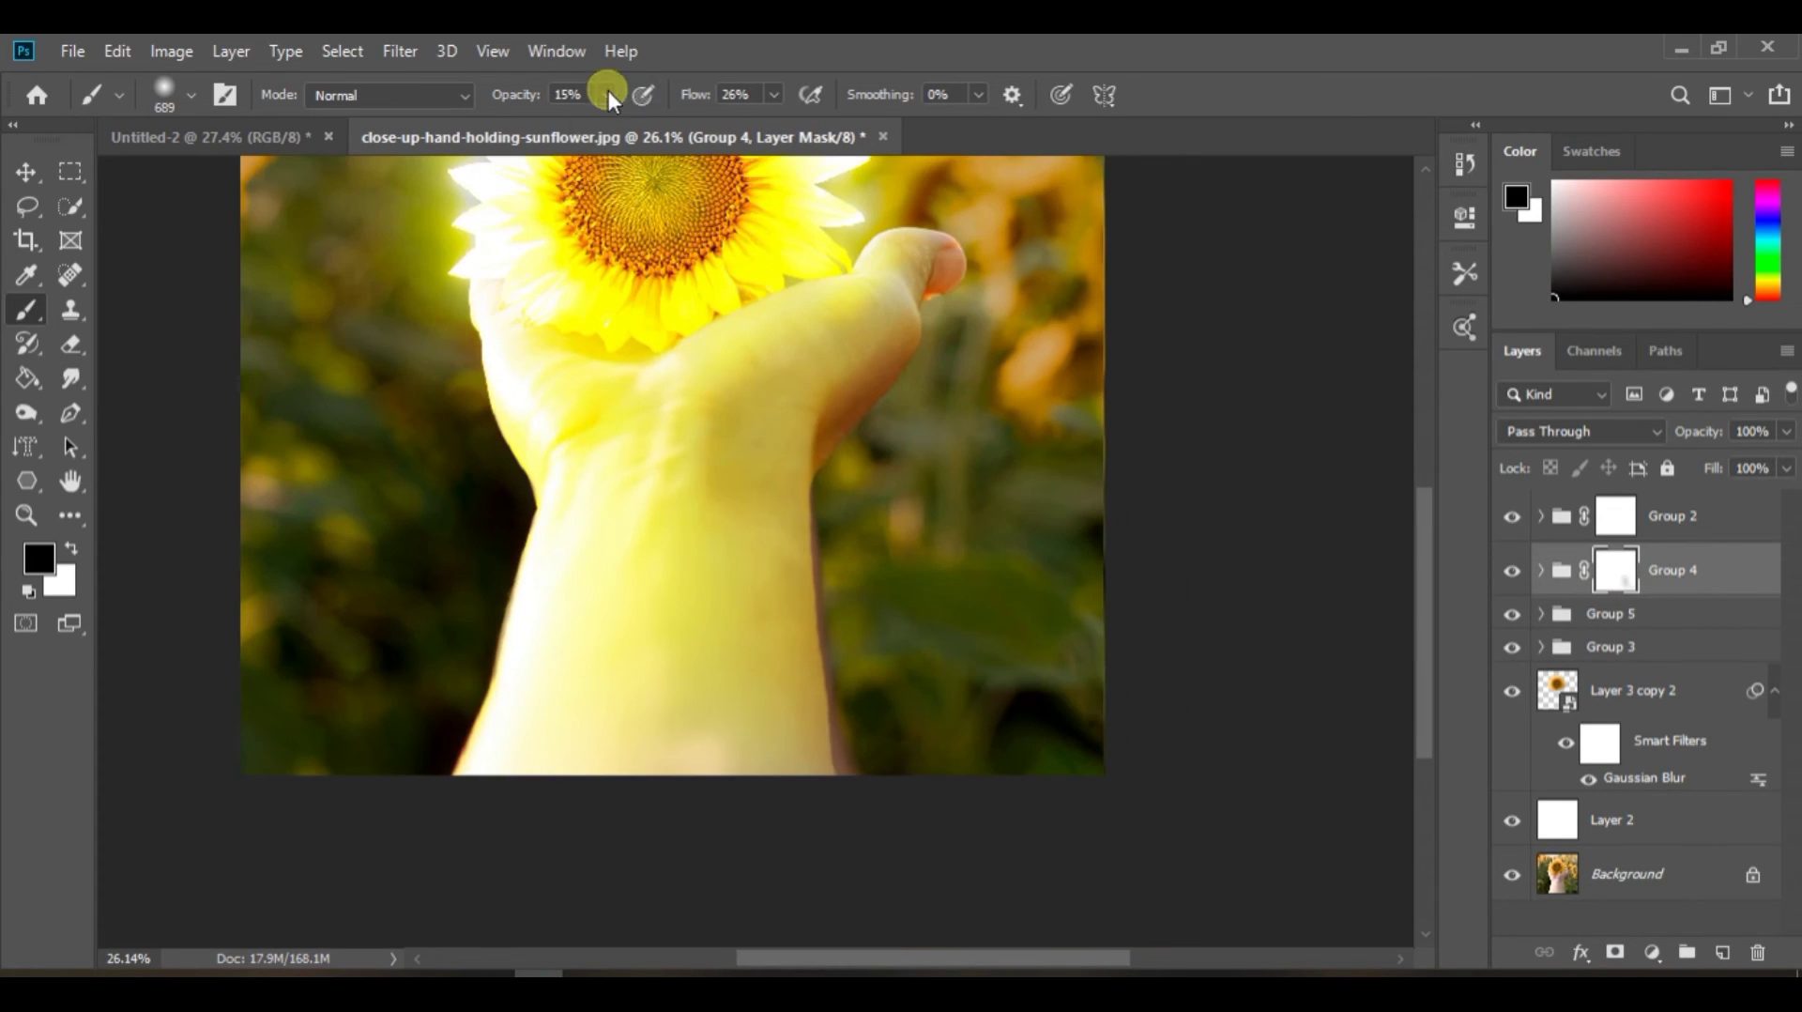
pyautogui.click(971, 612)
pyautogui.keyDown('alt'); pyautogui.rightClick(925, 526); pyautogui.keyUp('alt')
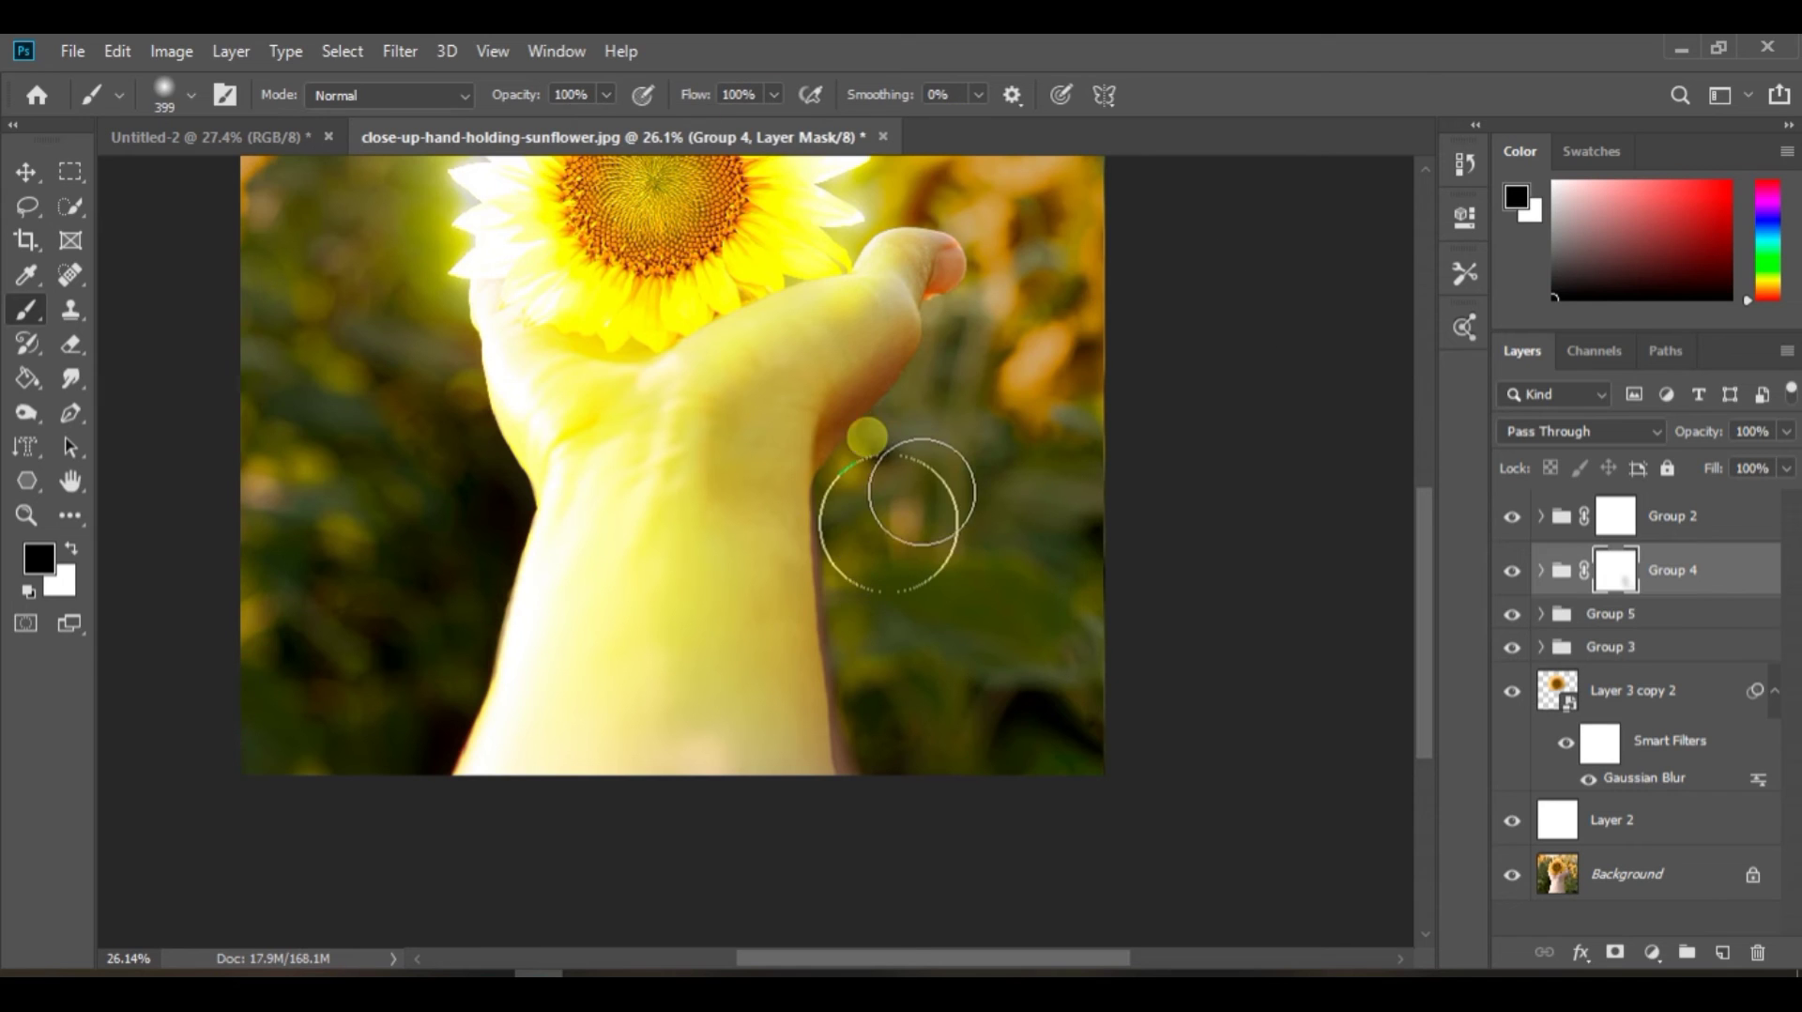
pyautogui.moveTo(889, 514); pyautogui.dragTo(924, 784)
pyautogui.scroll(-4, 986, 629)
pyautogui.scroll(4, 875, 735)
pyautogui.scroll(2, 882, 721)
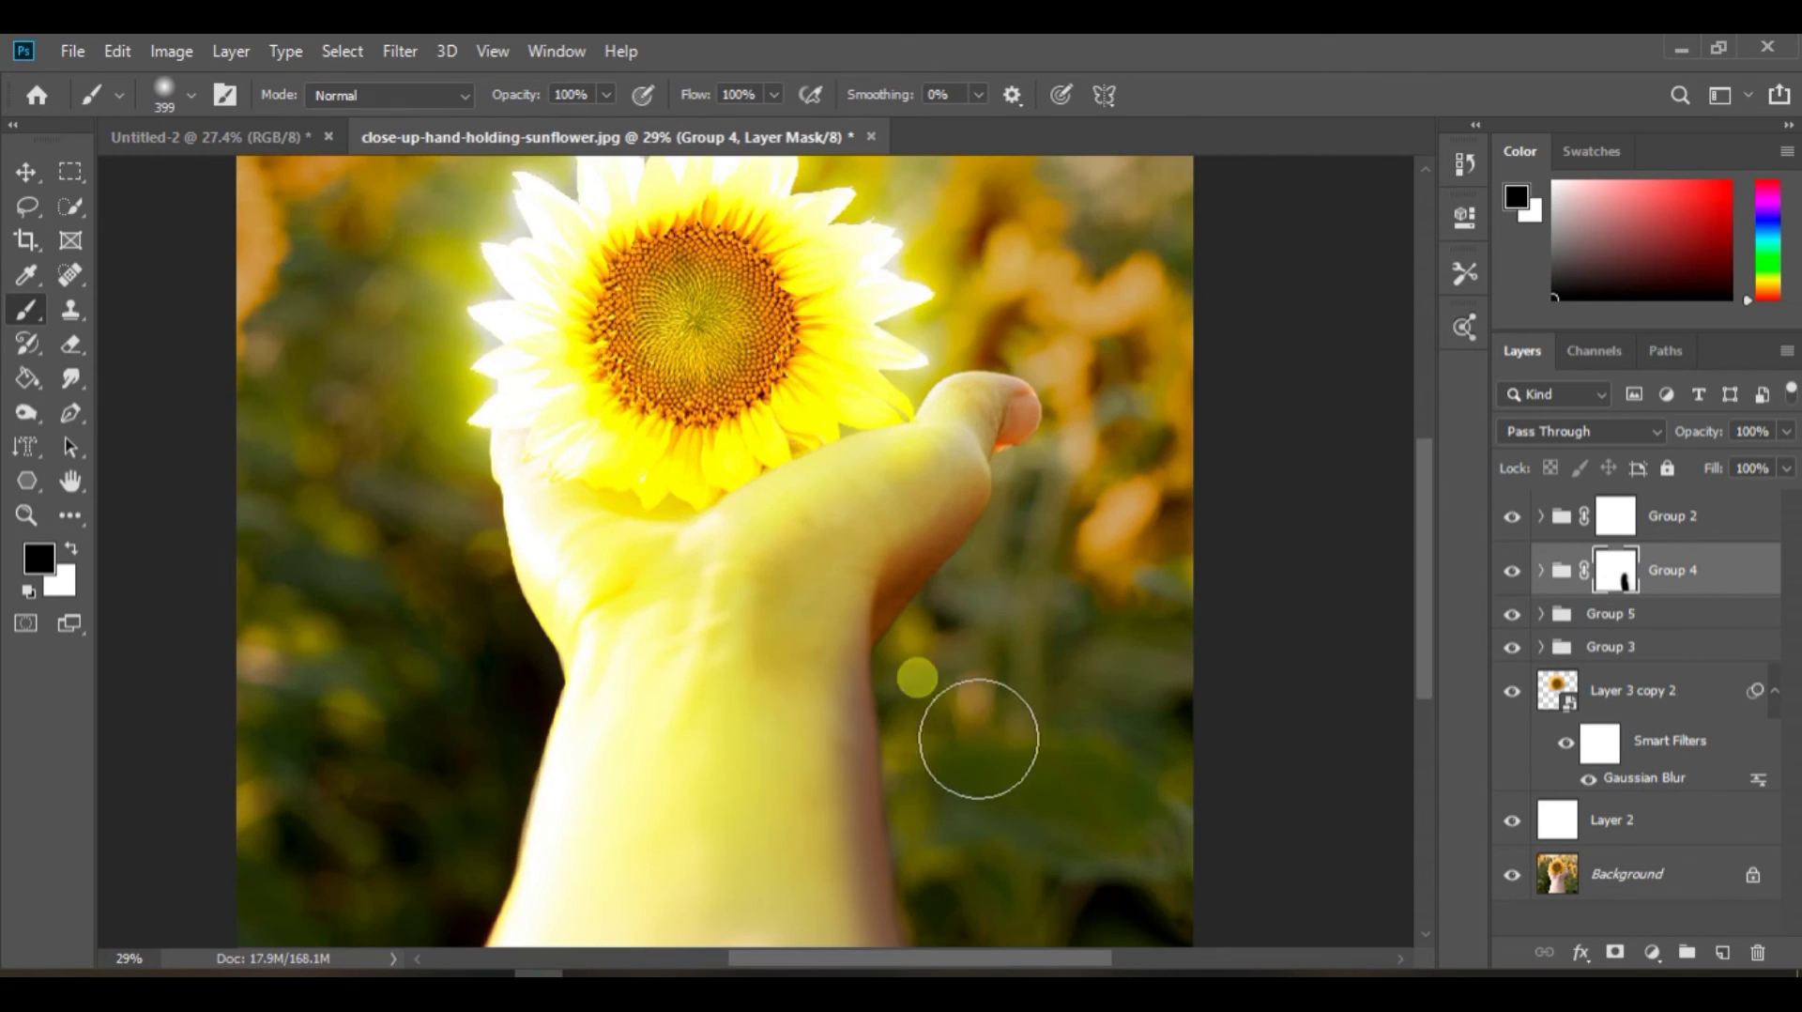
pyautogui.scroll(-3, 793, 728)
pyautogui.press('x')
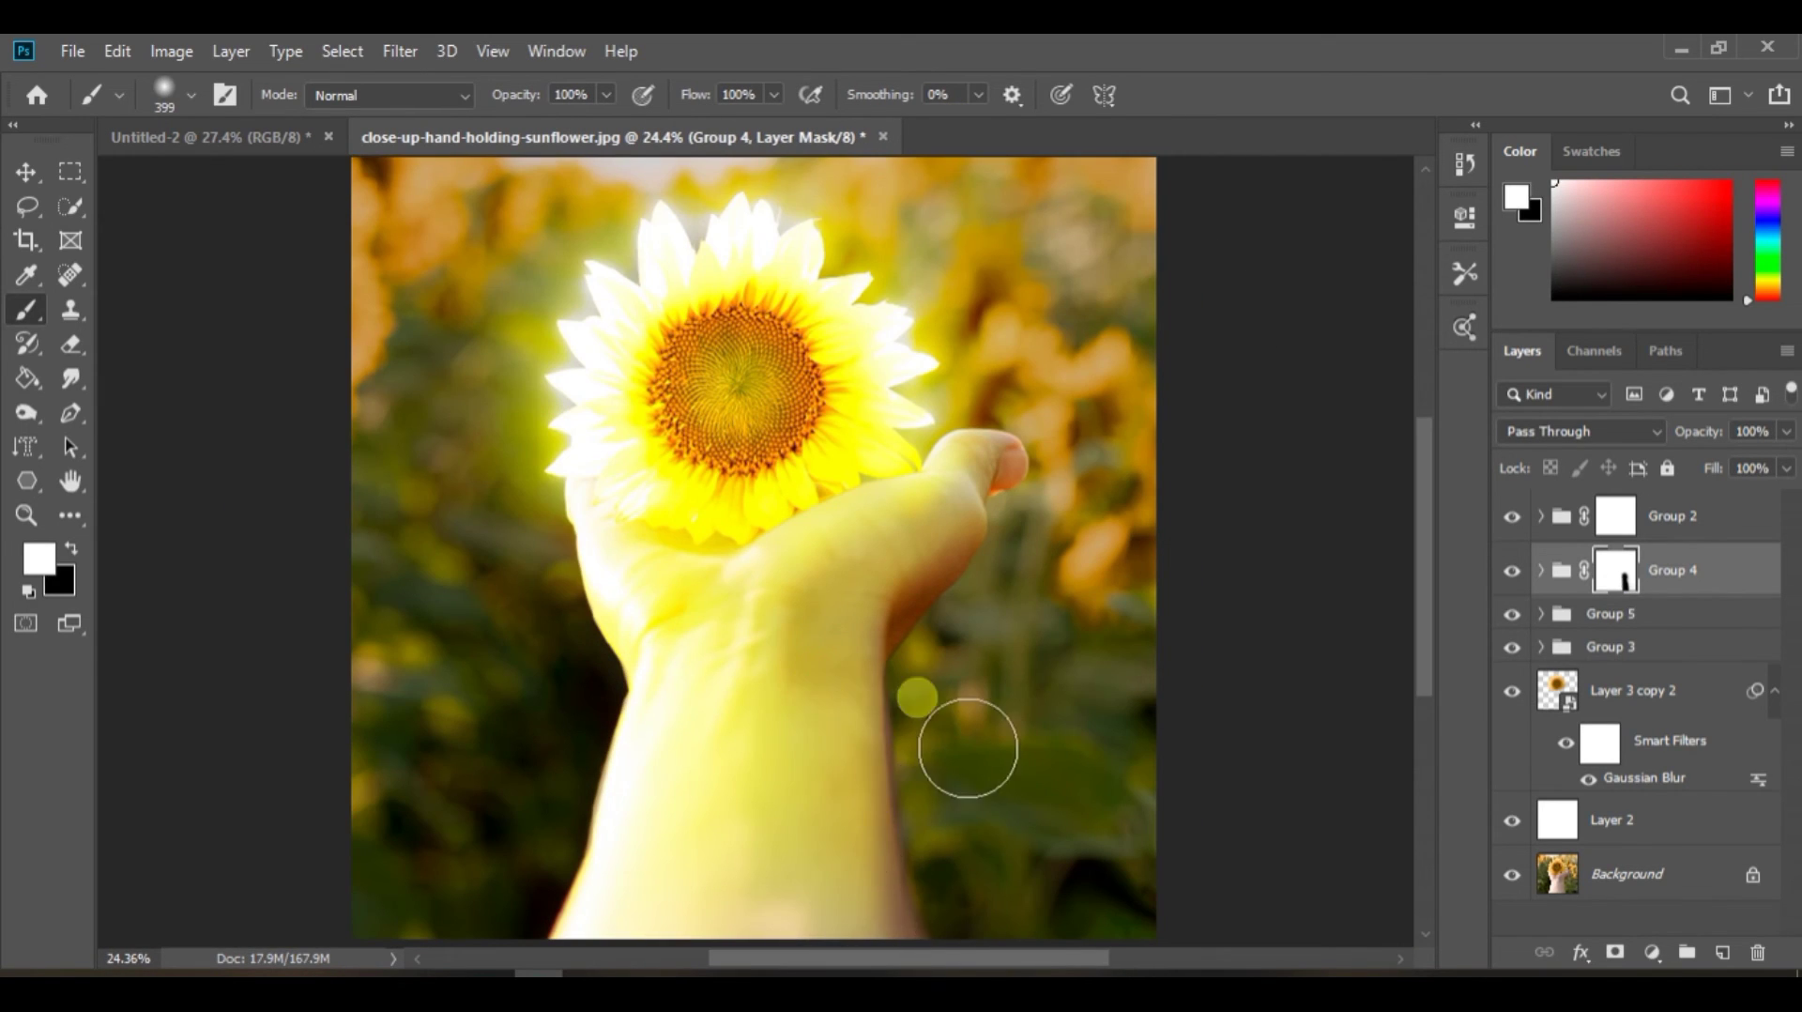
pyautogui.press('x')
pyautogui.scroll(-3, 1010, 873)
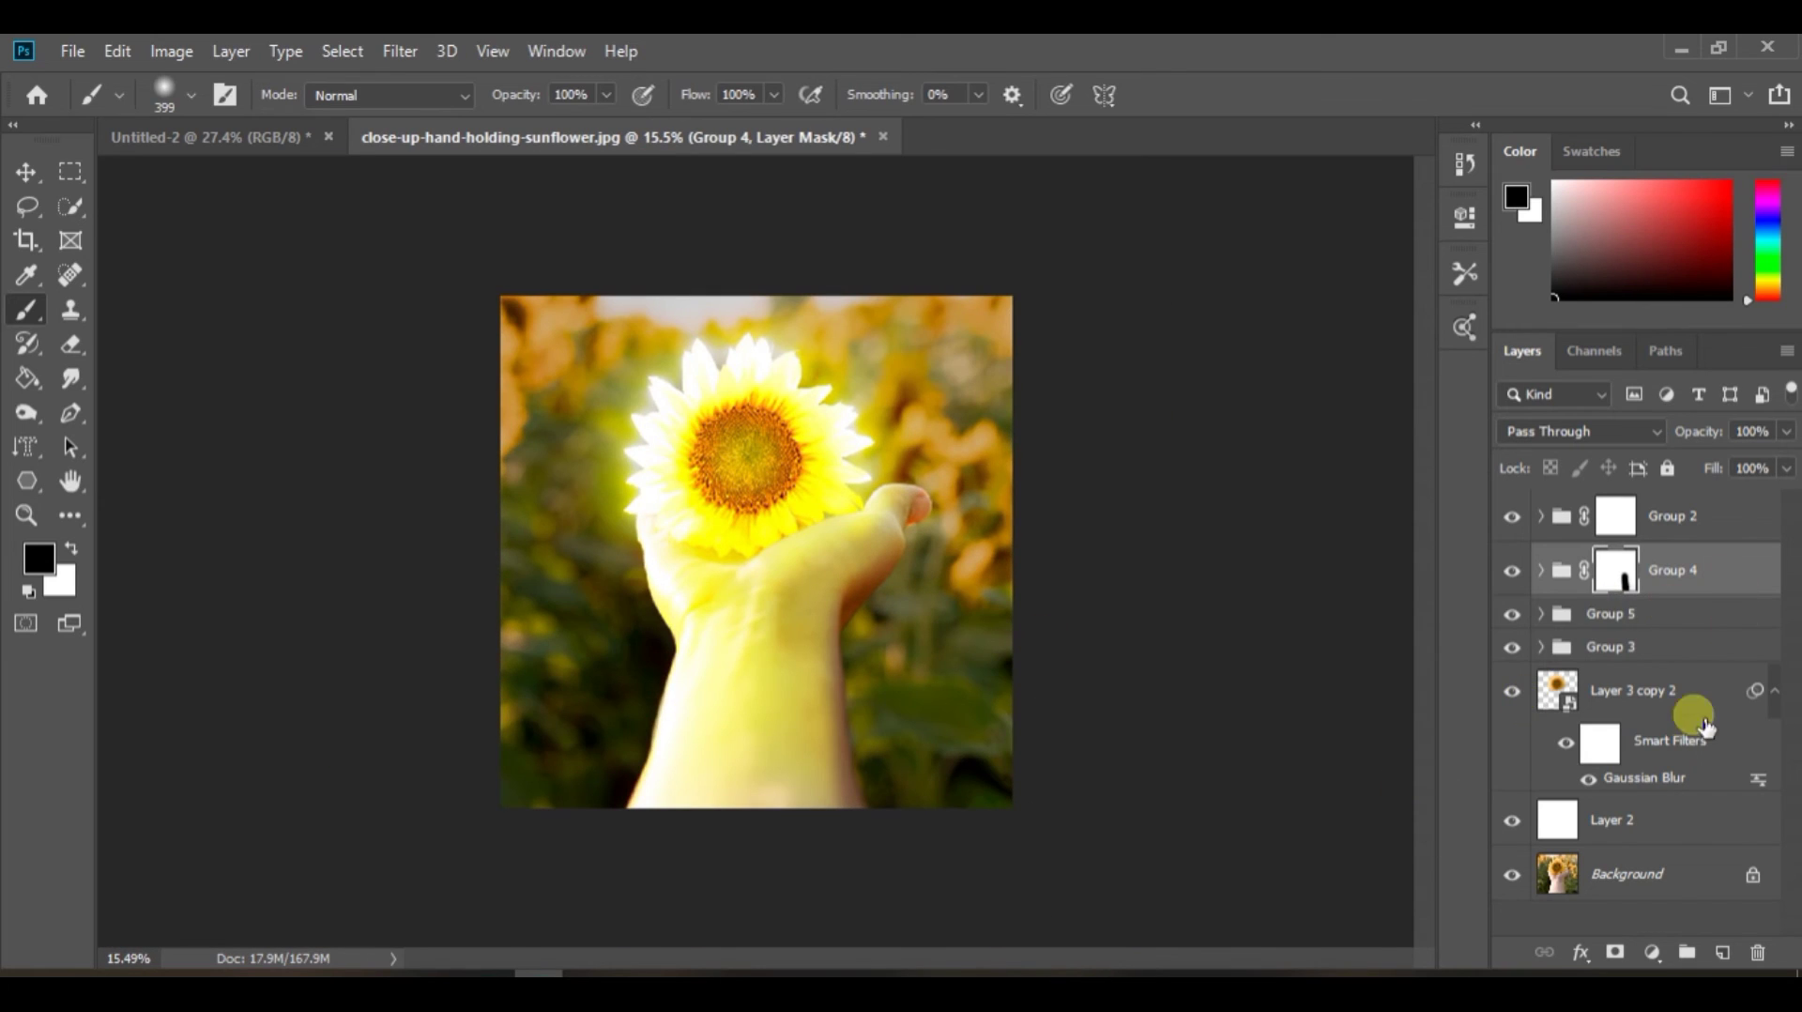
# Examine what Group 5, Group 3 and the Hue/Saturation adjustment inside Group 3 contribute by toggling their visibility
pyautogui.click(1515, 646)
pyautogui.click(1515, 646)
pyautogui.click(1515, 617)
pyautogui.click(1515, 617)
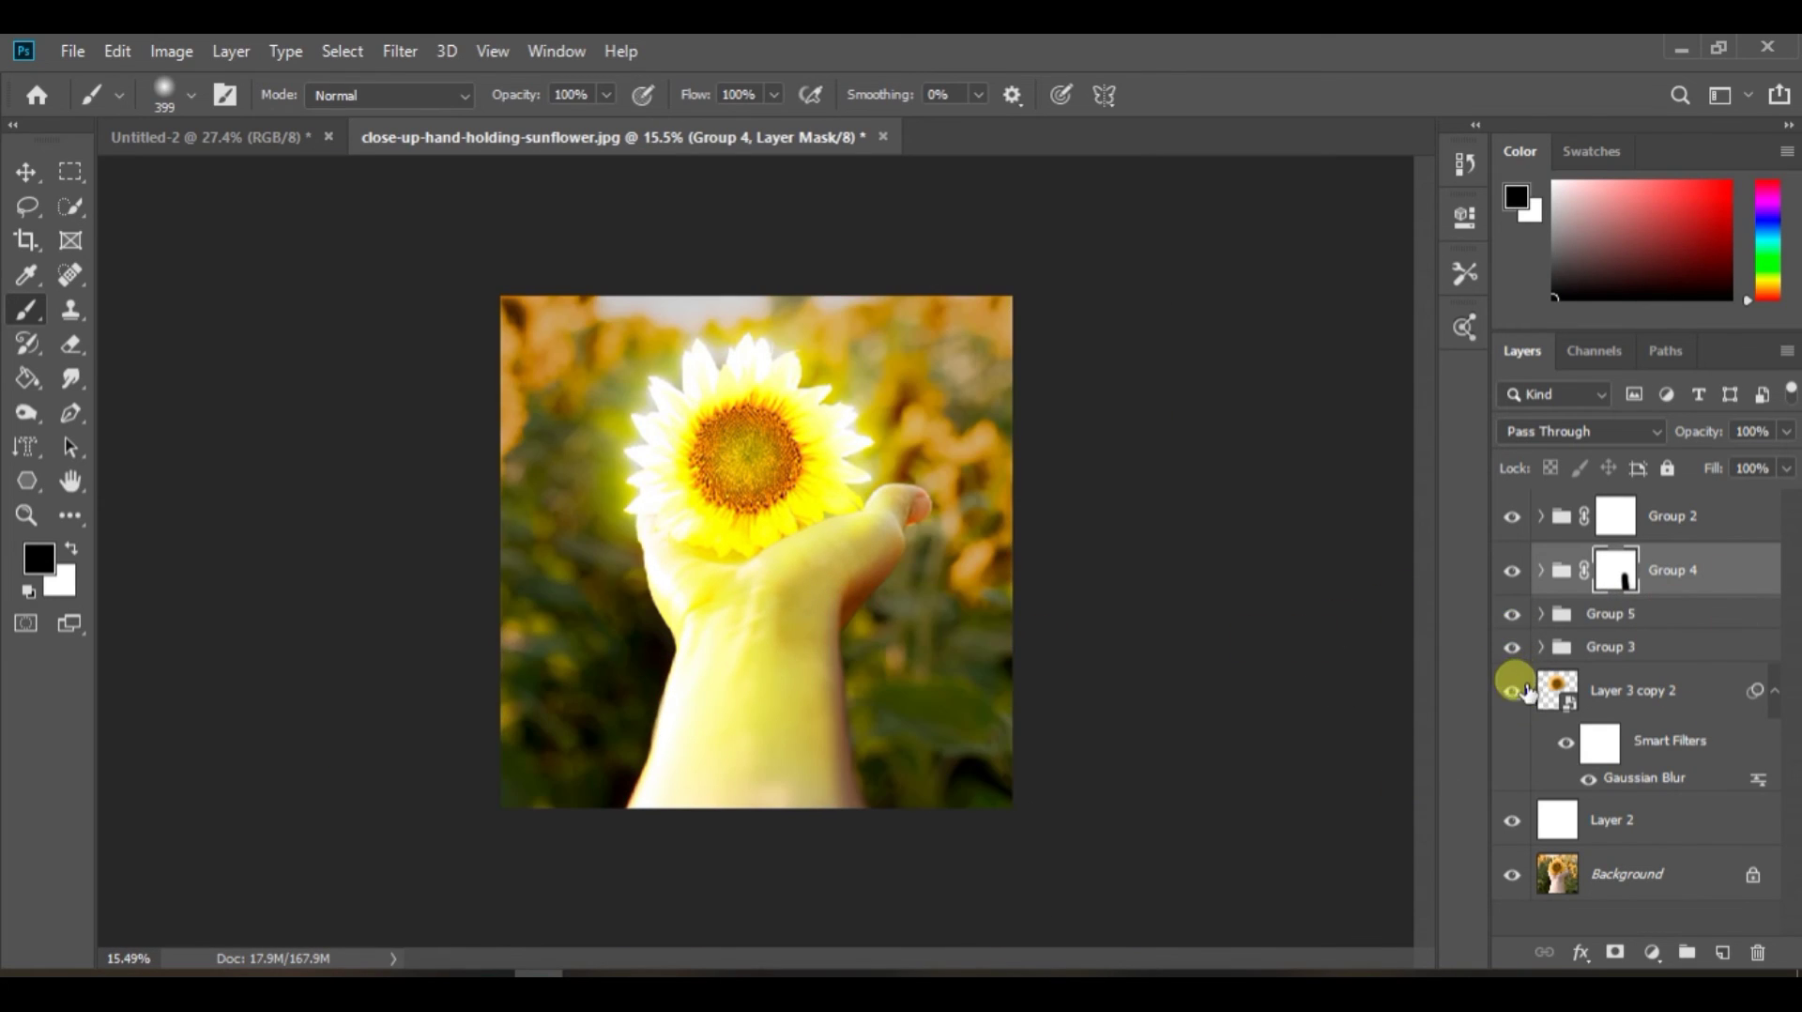
pyautogui.click(1517, 620)
pyautogui.click(1513, 615)
pyautogui.click(1540, 646)
pyautogui.click(1514, 693)
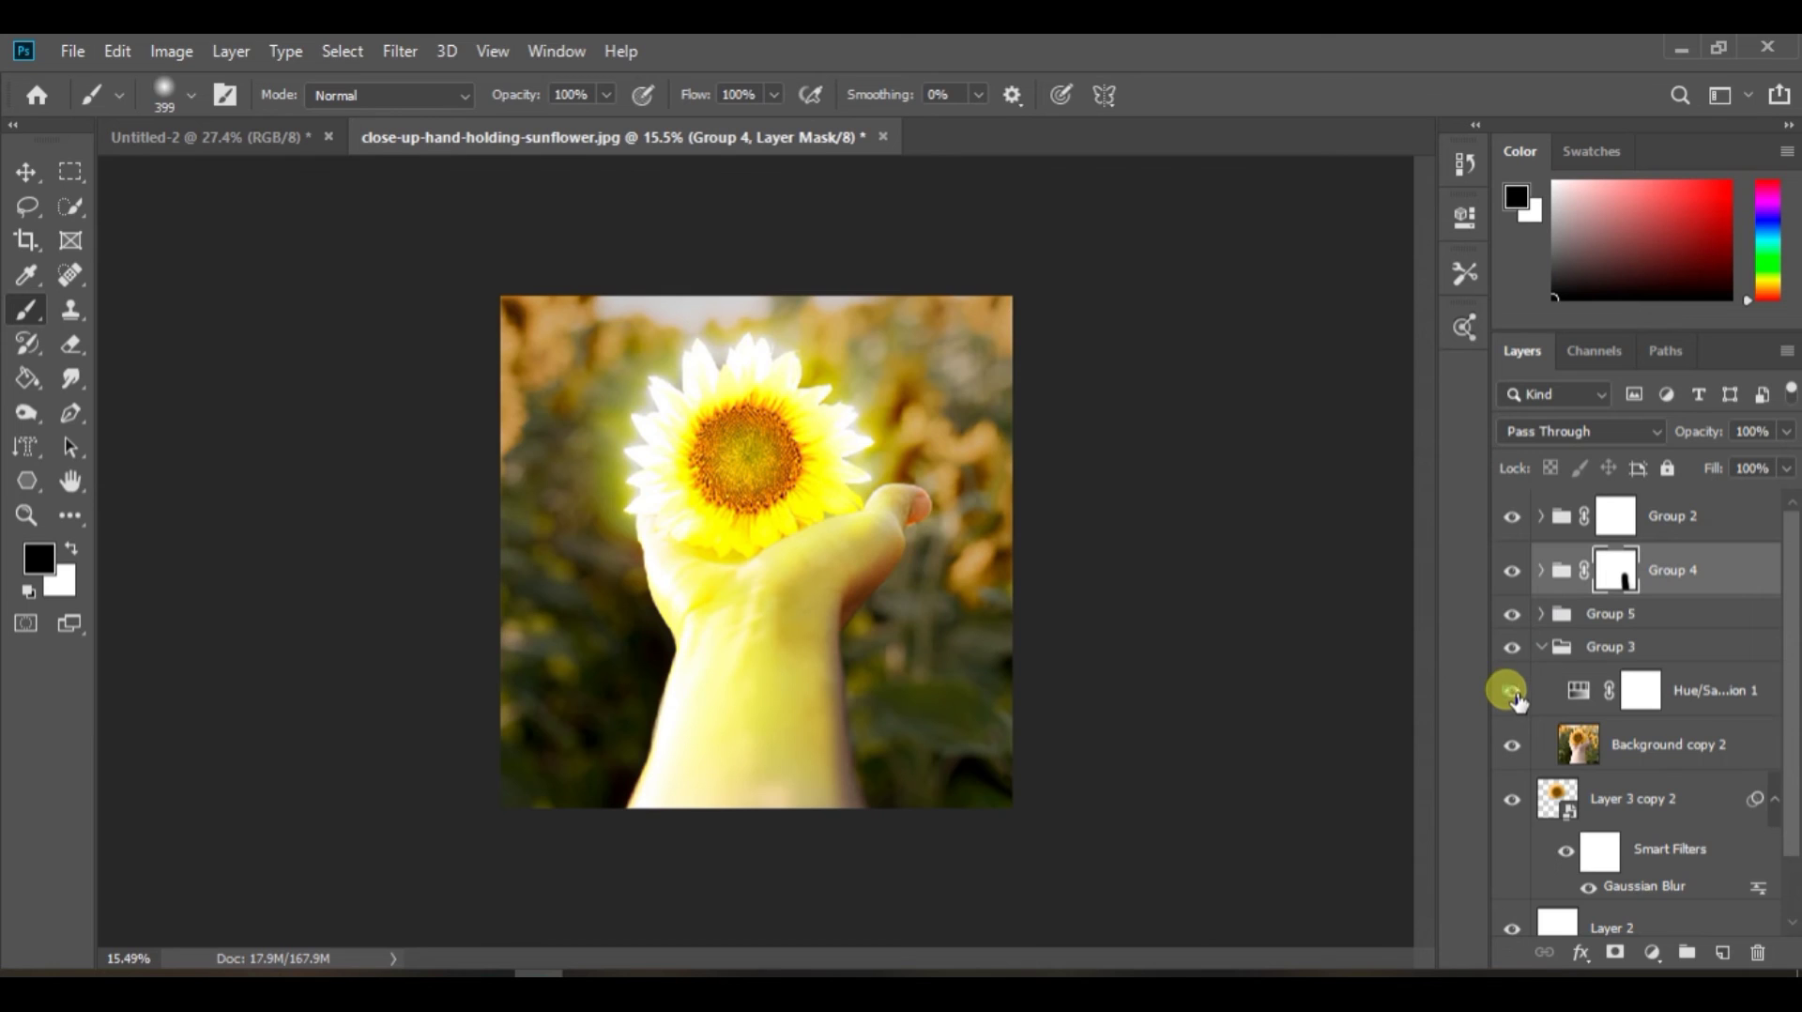
pyautogui.click(1541, 647)
pyautogui.scroll(-4, 1102, 604)
pyautogui.scroll(3, 1117, 620)
pyautogui.click(1572, 616)
pyautogui.click(1515, 618)
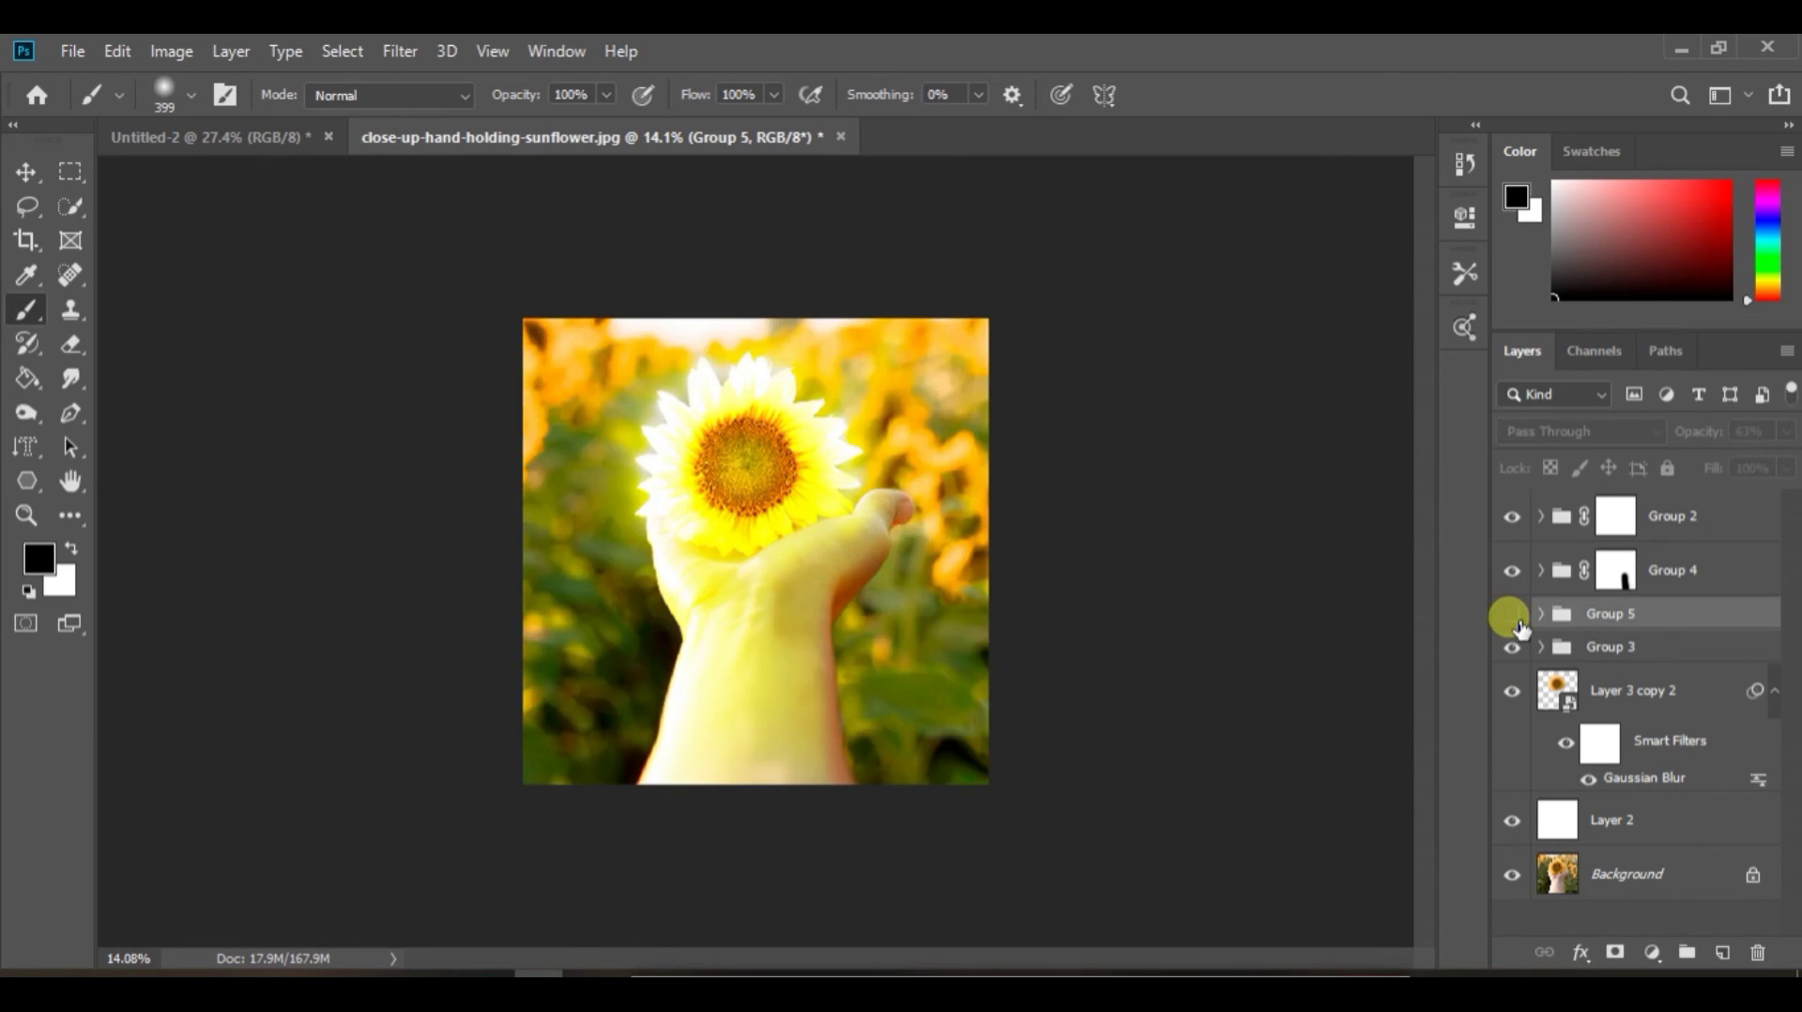
pyautogui.click(1511, 617)
# Add a clipped Levels adjustment above Hue/Saturation 2 in Group 5, with black input 240 and midtone 0.01
pyautogui.click(1541, 613)
pyautogui.click(1671, 658)
pyautogui.click(1652, 952)
pyautogui.click(1652, 592)
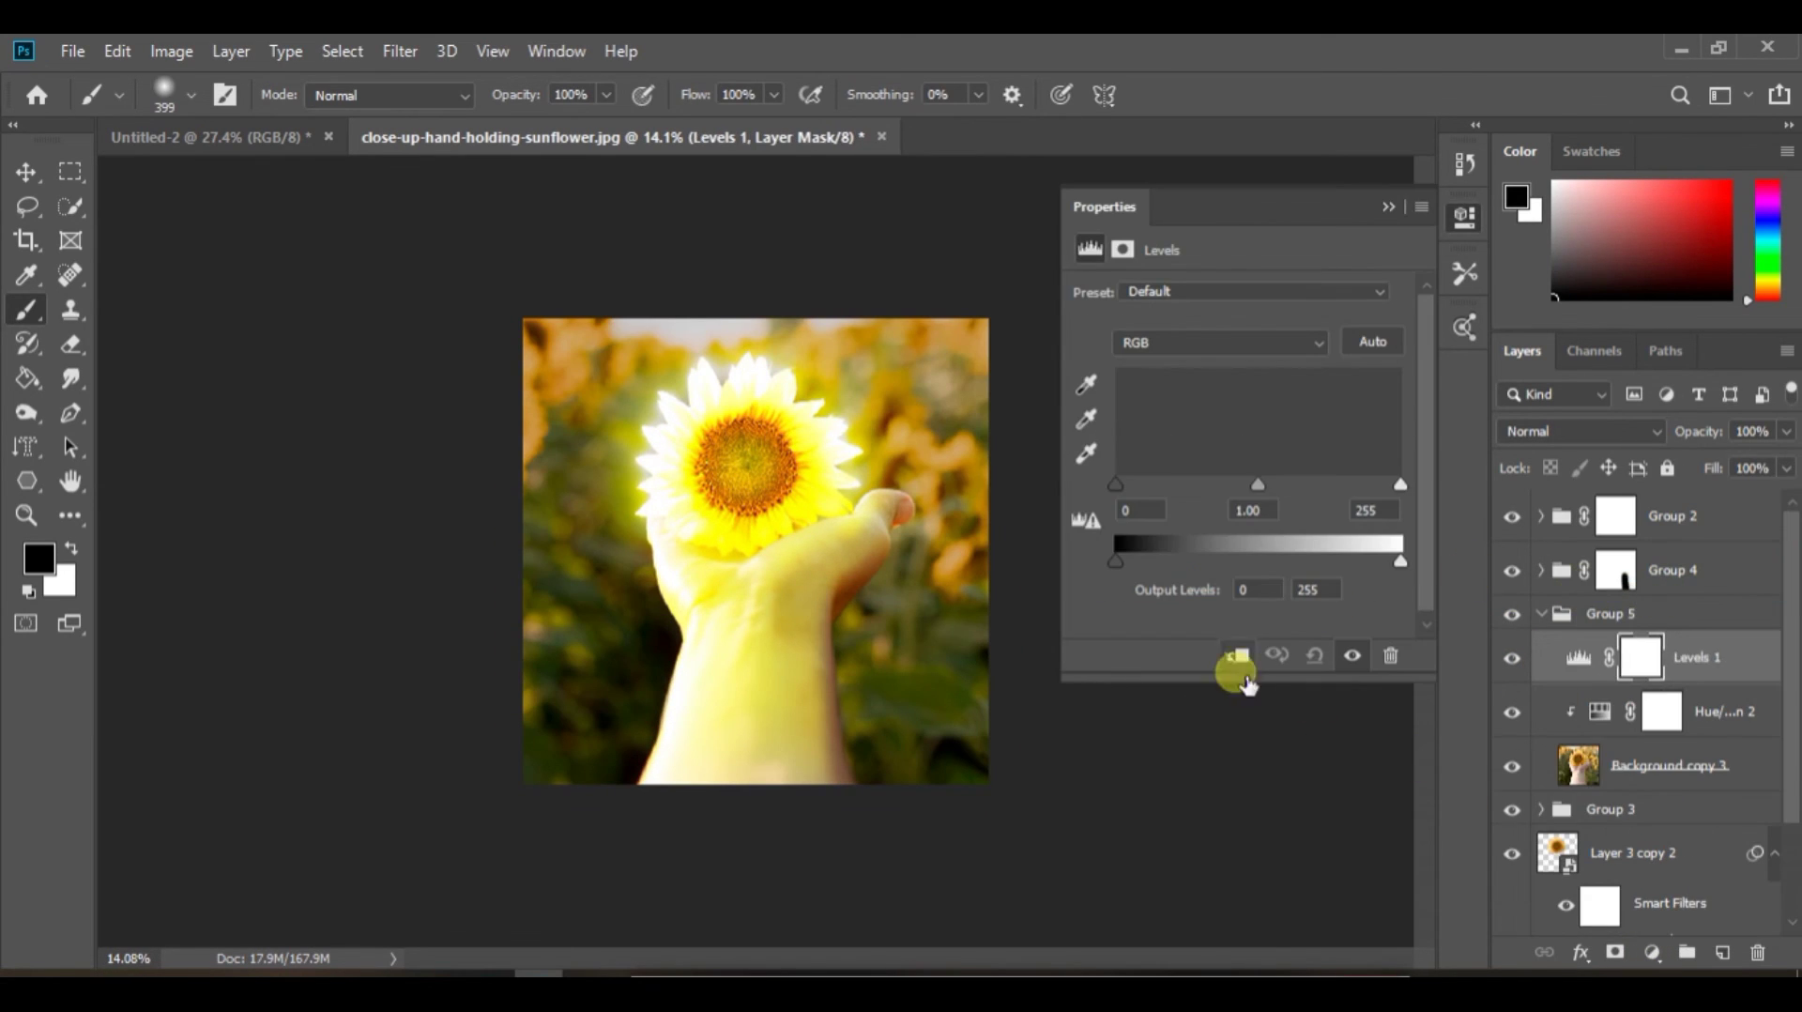
pyautogui.click(1237, 663)
pyautogui.moveTo(1258, 484); pyautogui.dragTo(1120, 488)
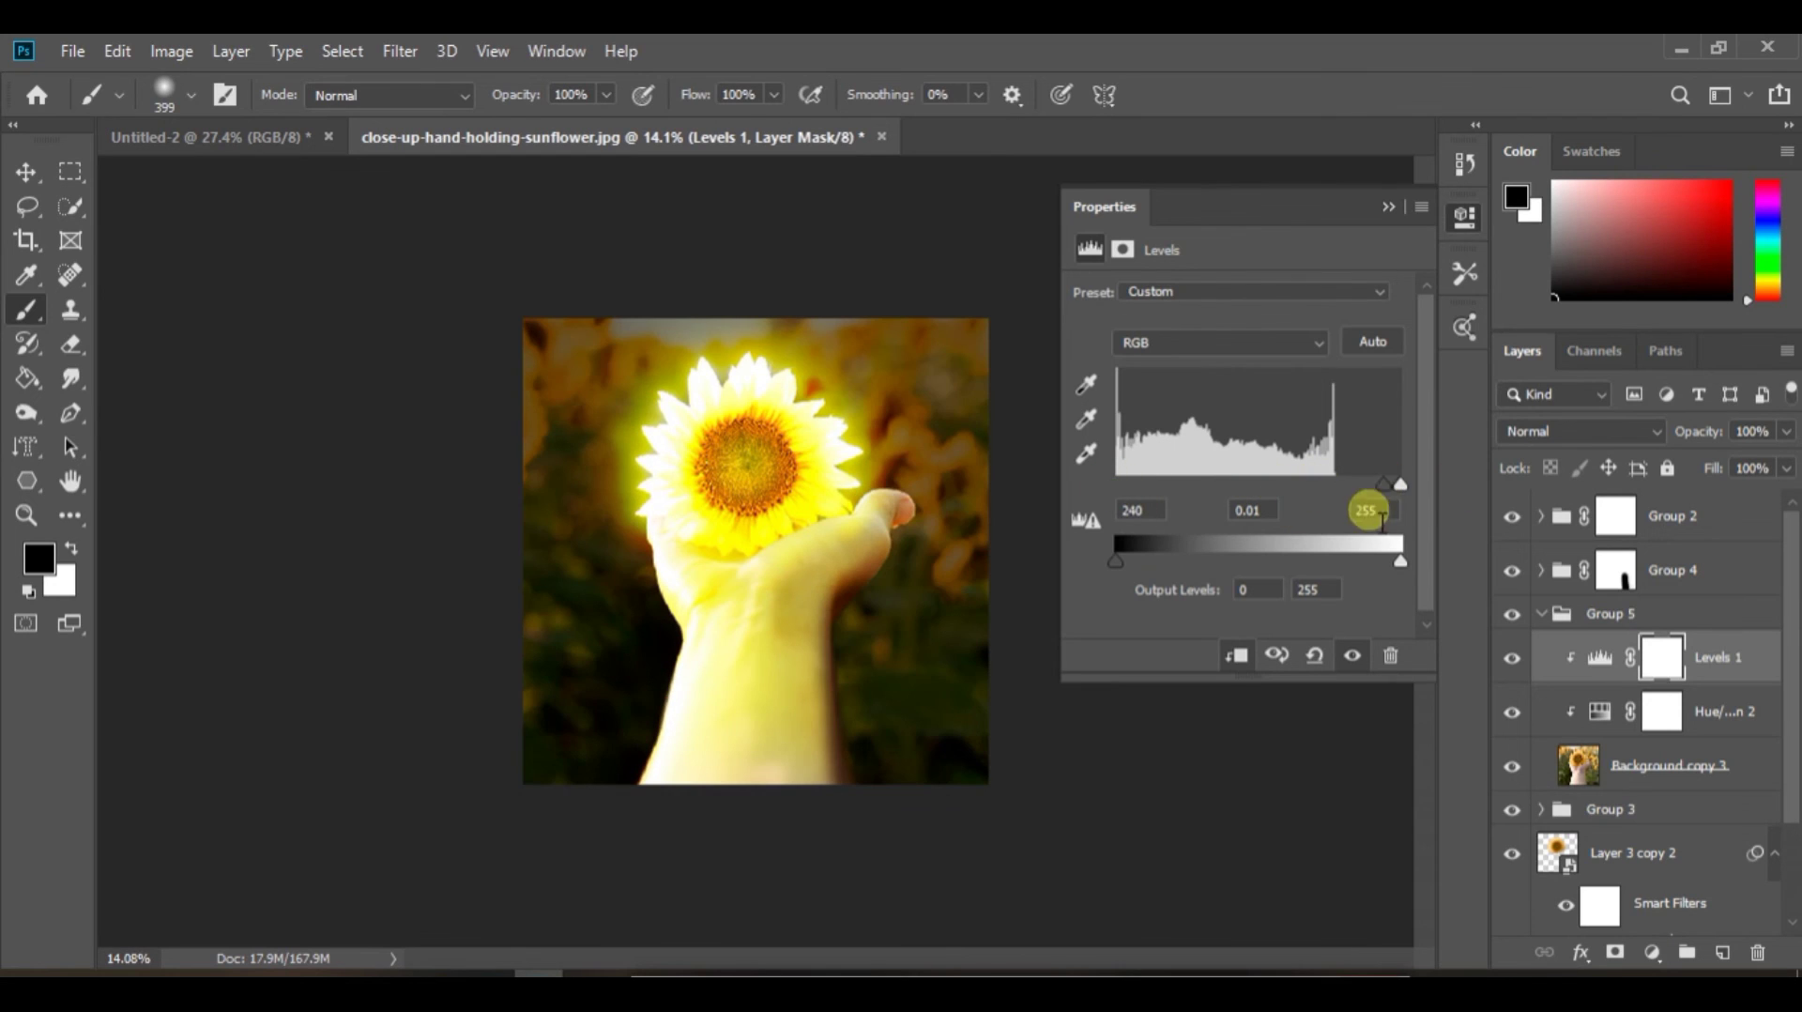
pyautogui.click(1388, 206)
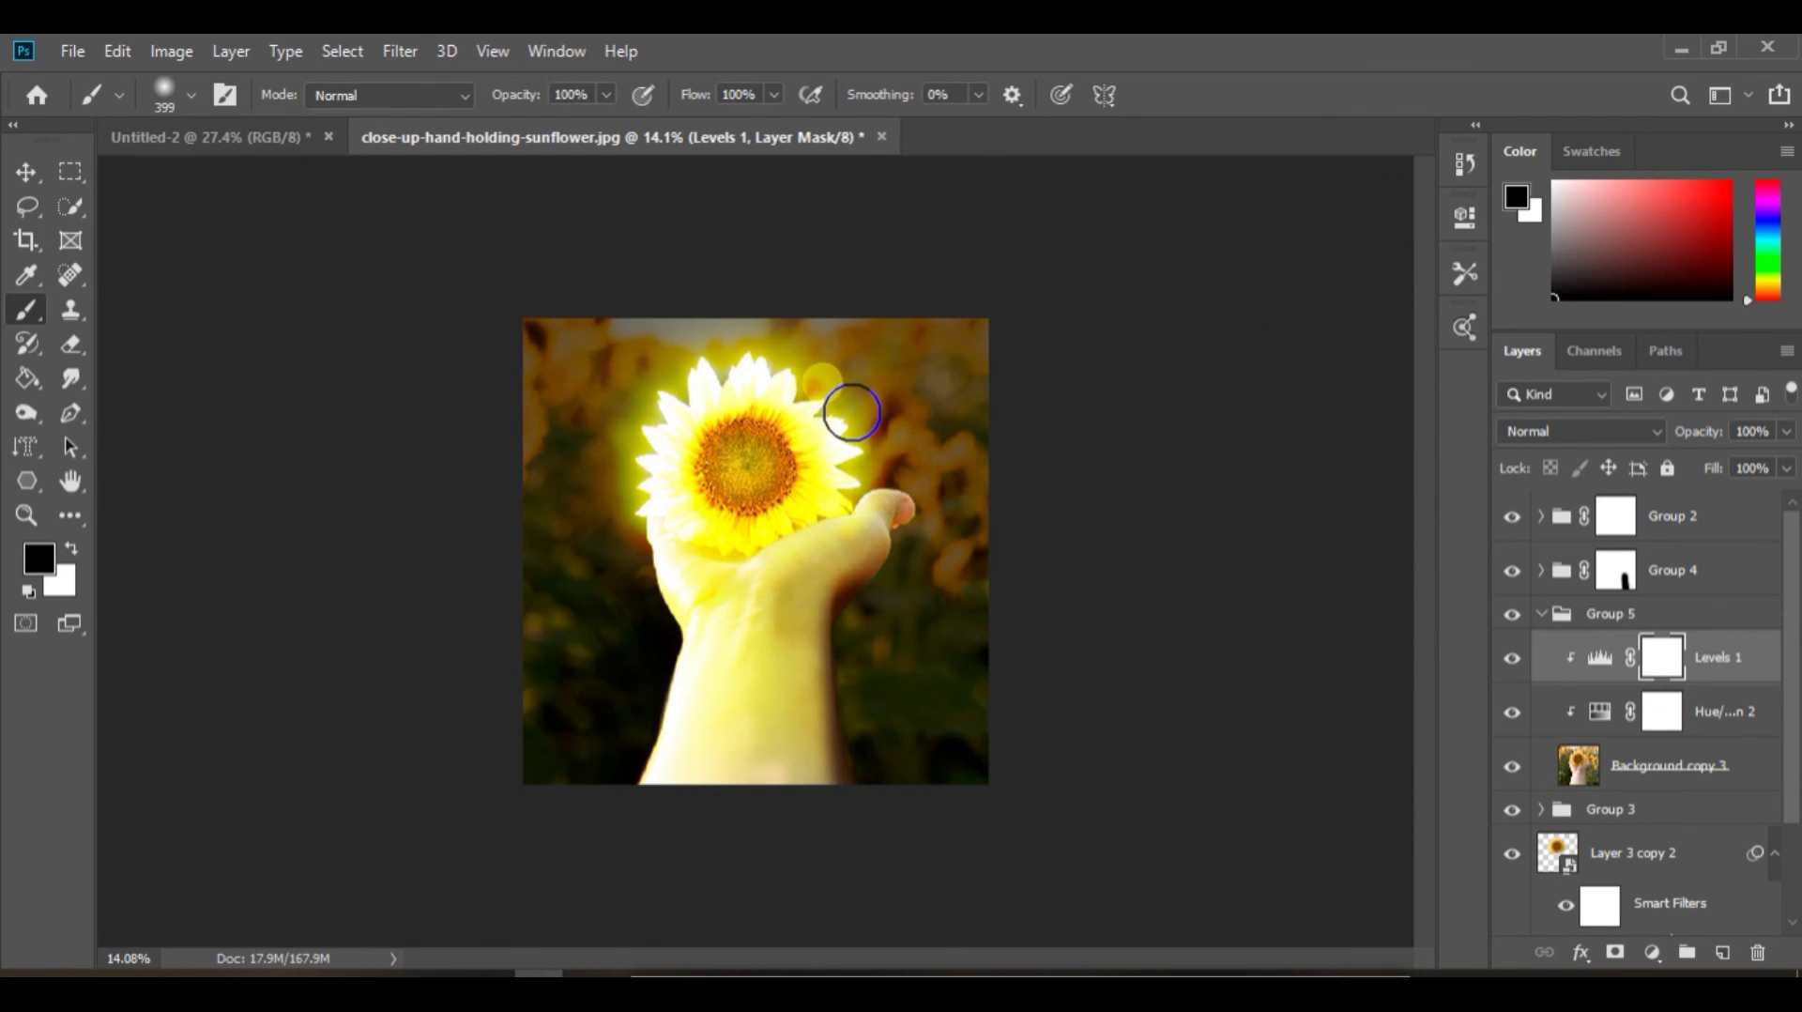
# Hide the four groups and the layers above Background to compare the edit with the original photo
pyautogui.click(1542, 613)
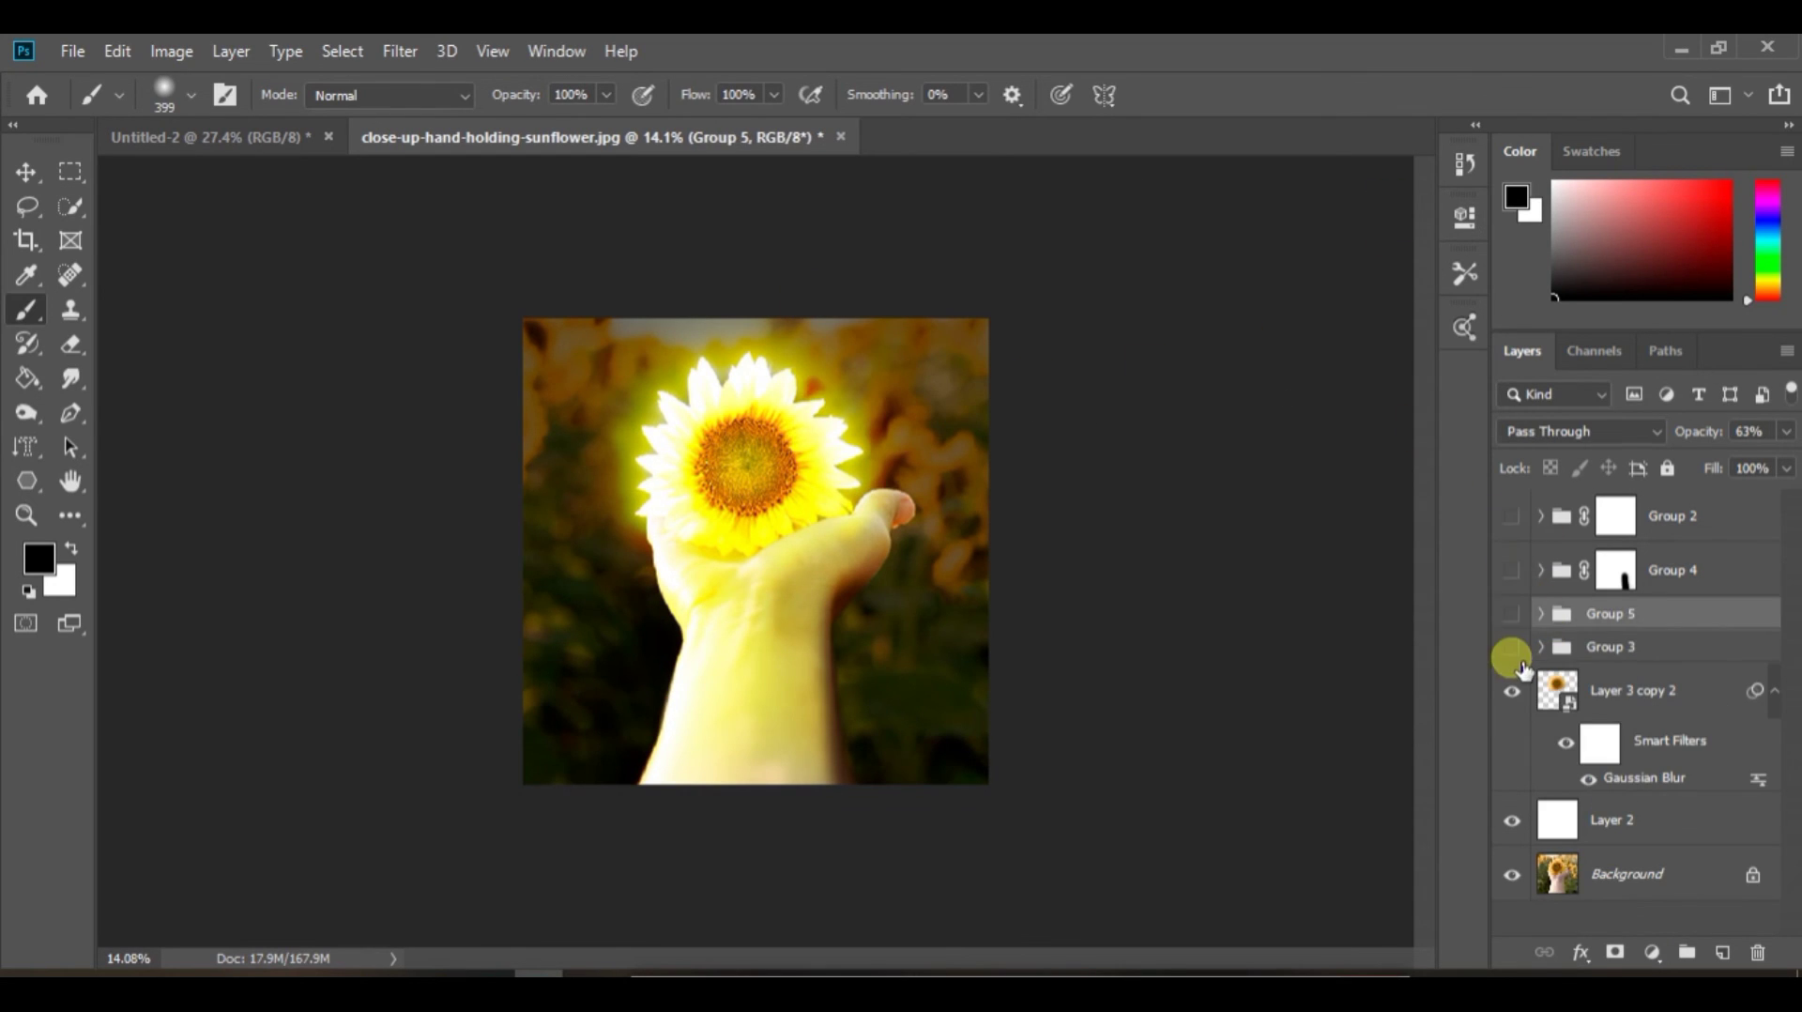
pyautogui.click(1513, 691)
pyautogui.click(1512, 820)
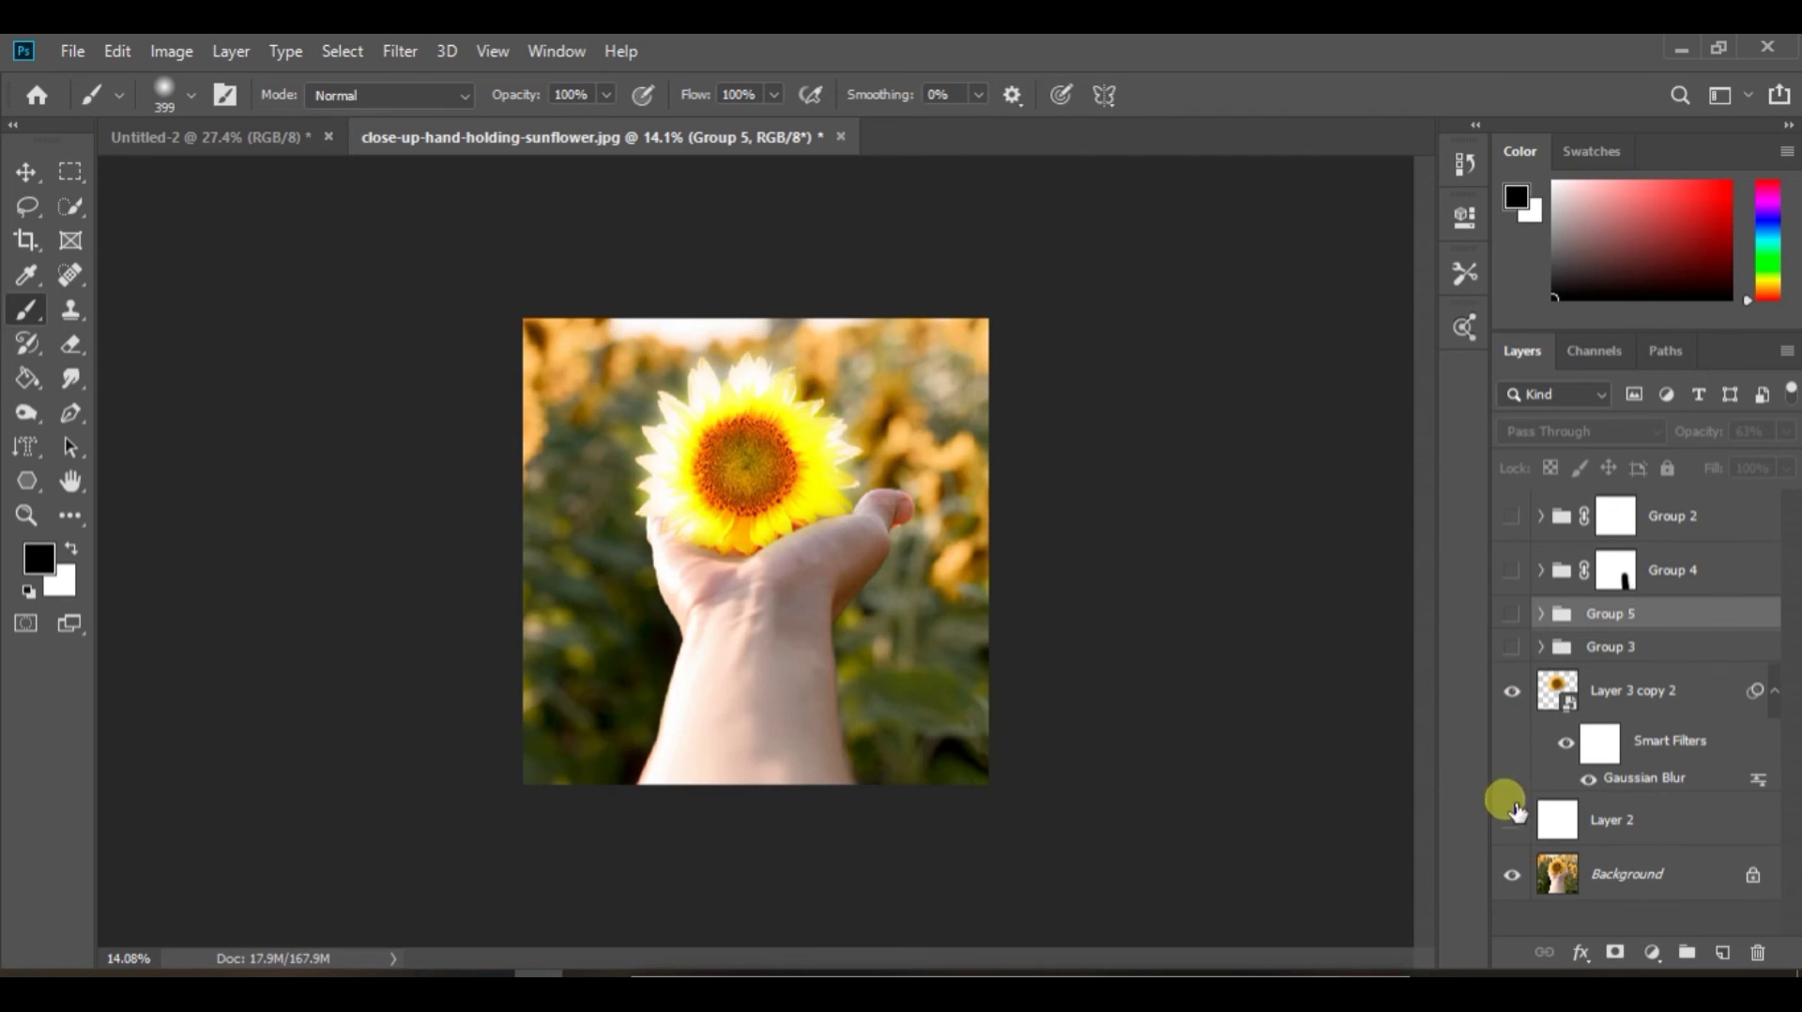
# Show the four groups again and delete the hidden Layer 3 copy 2
pyautogui.click(1715, 707)
pyautogui.moveTo(1524, 658); pyautogui.dragTo(1526, 537)
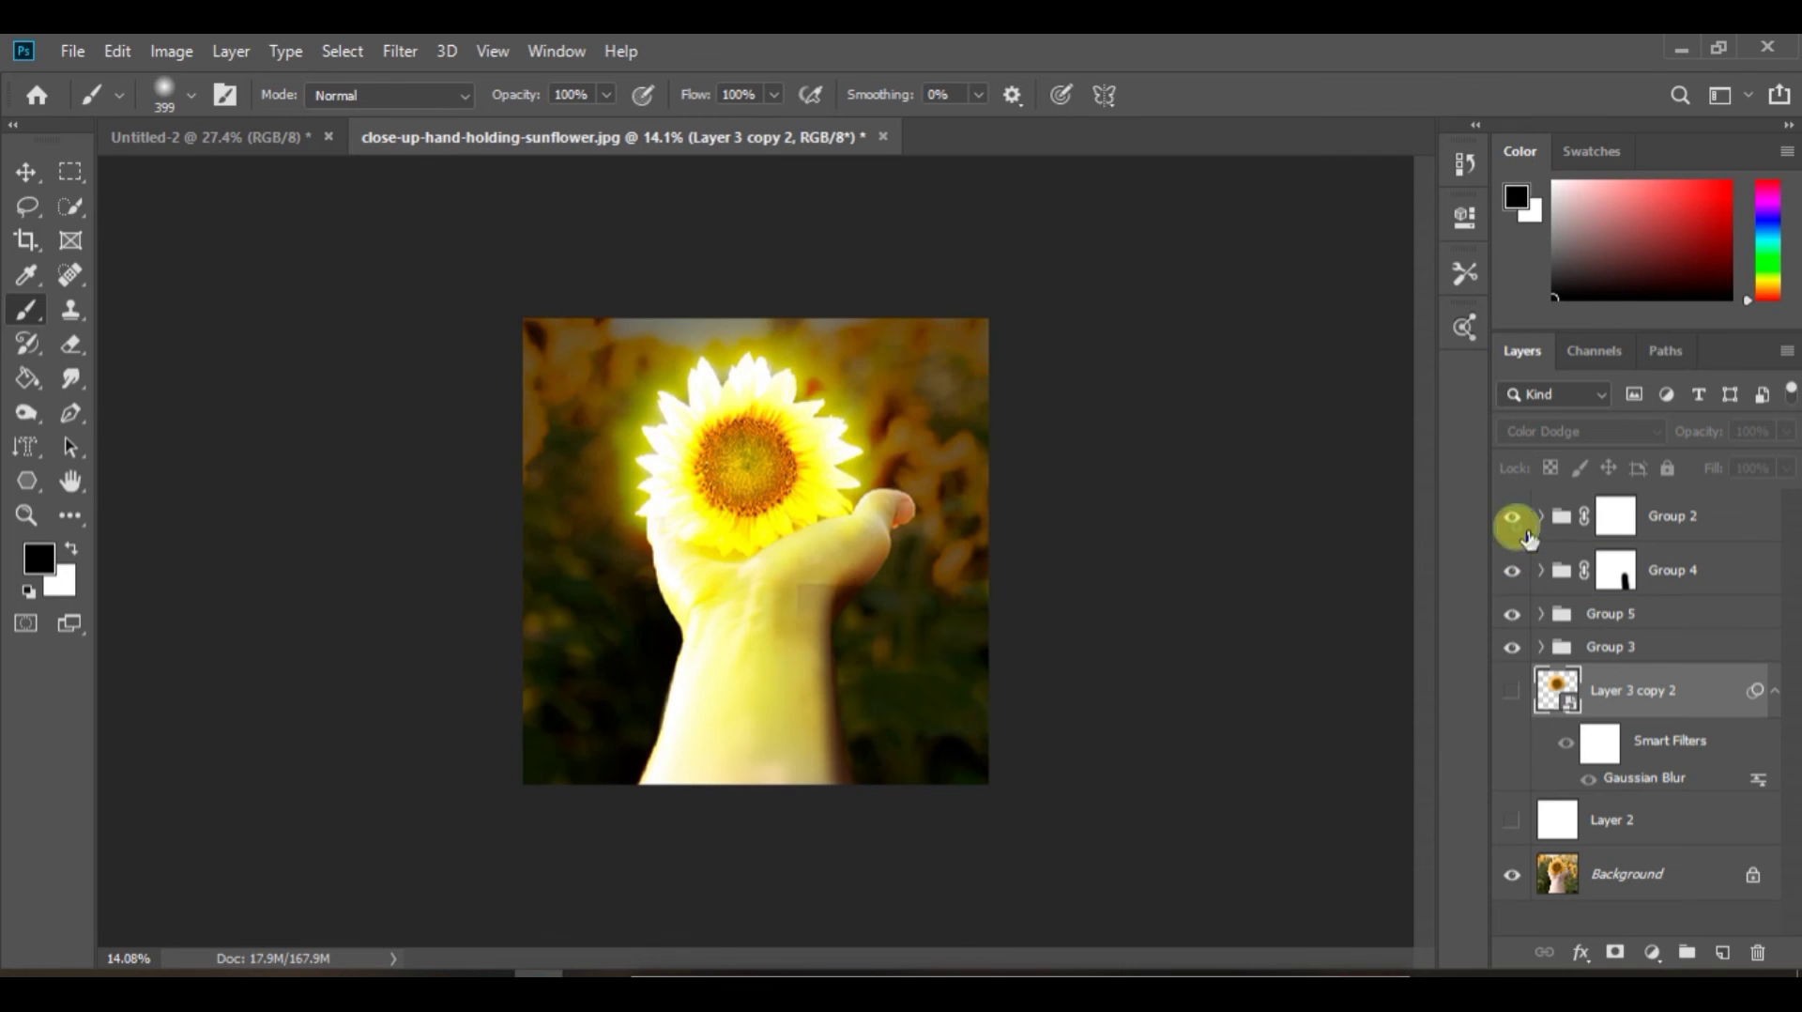
pyautogui.click(1758, 952)
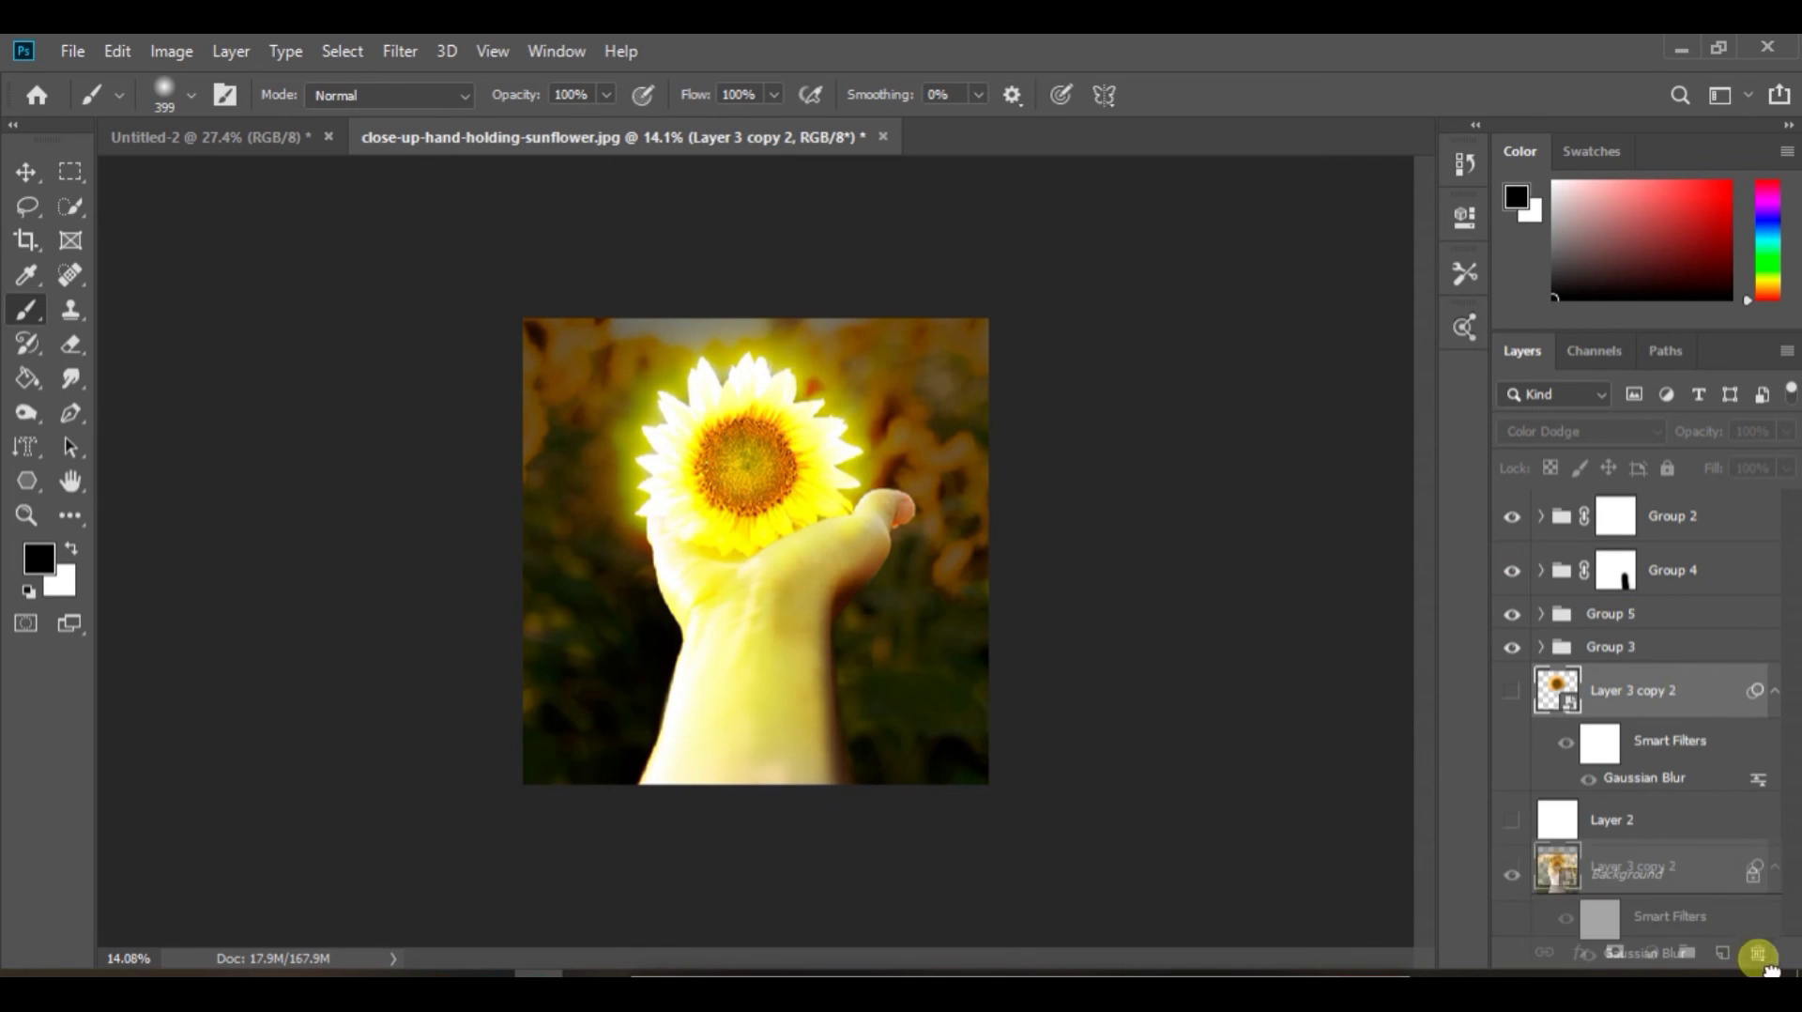
pyautogui.click(1511, 692)
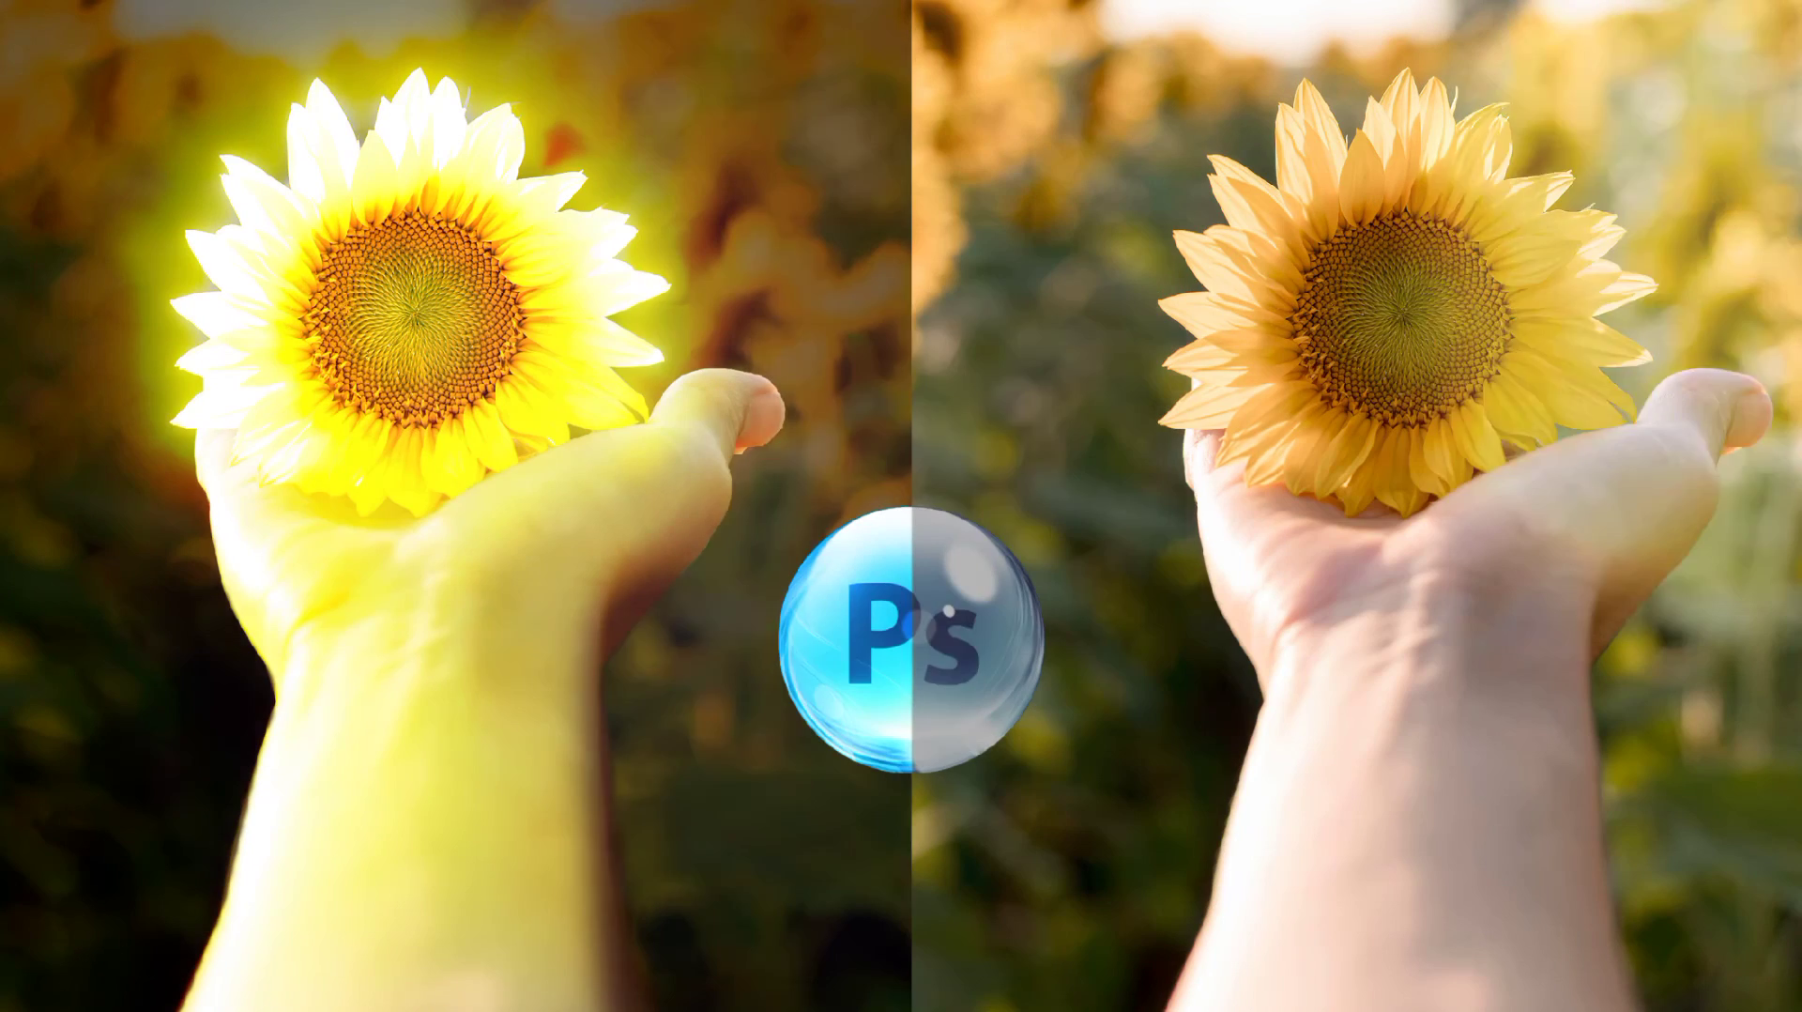